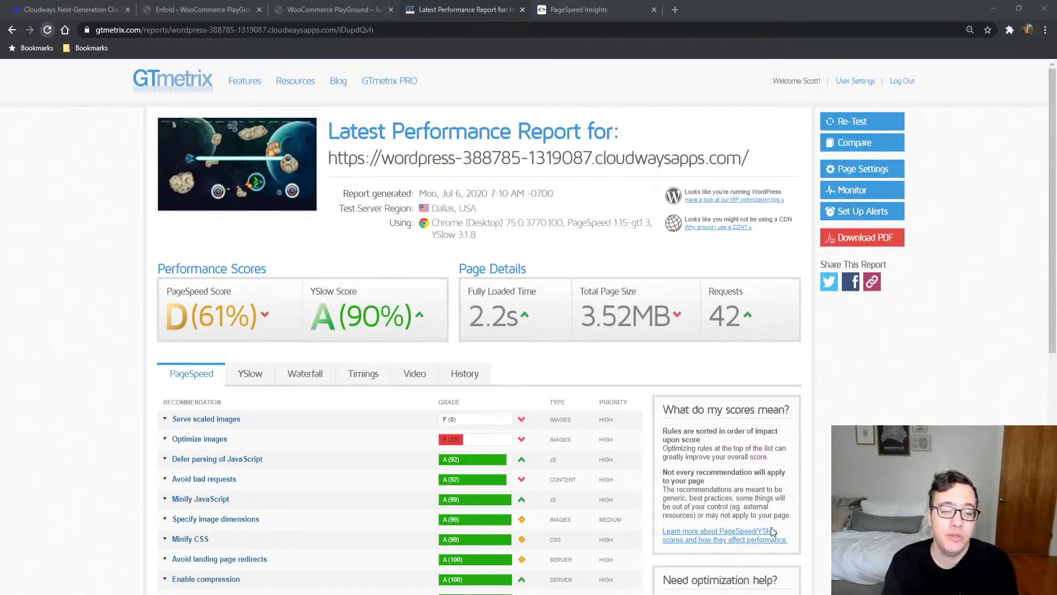
# - Check the site's mobile performance score in PageSpeed Insights and close the Cloudways browser tab
pyautogui.click(603, 6)
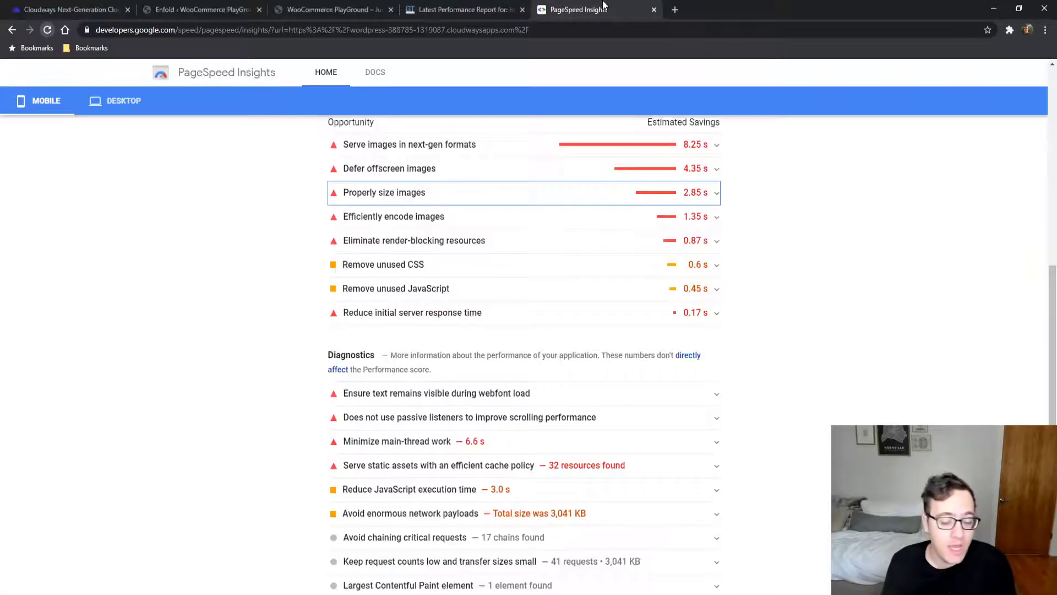
pyautogui.scroll(15, 176, 275)
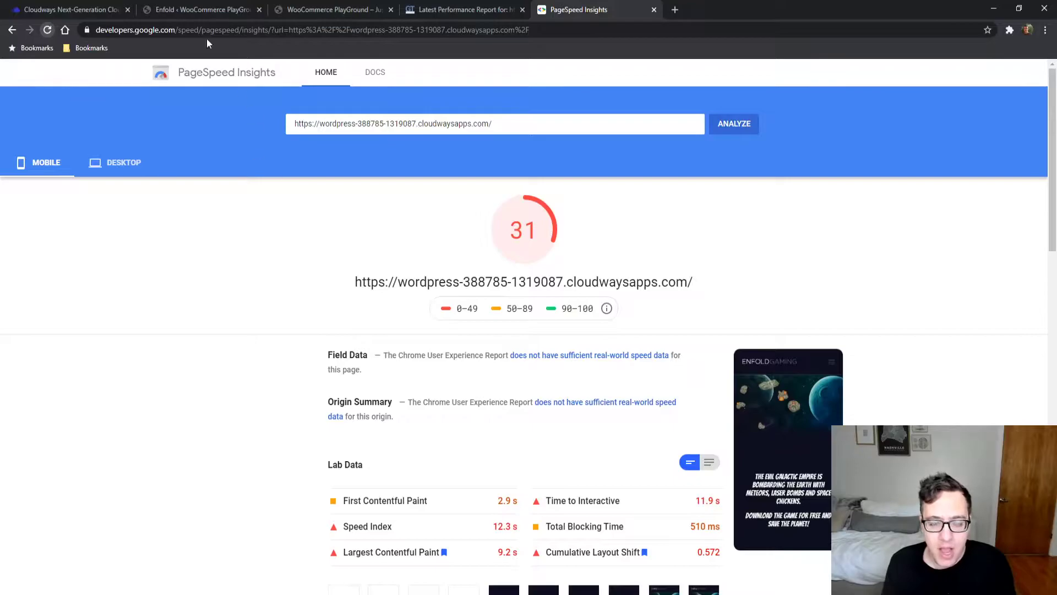
pyautogui.click(128, 9)
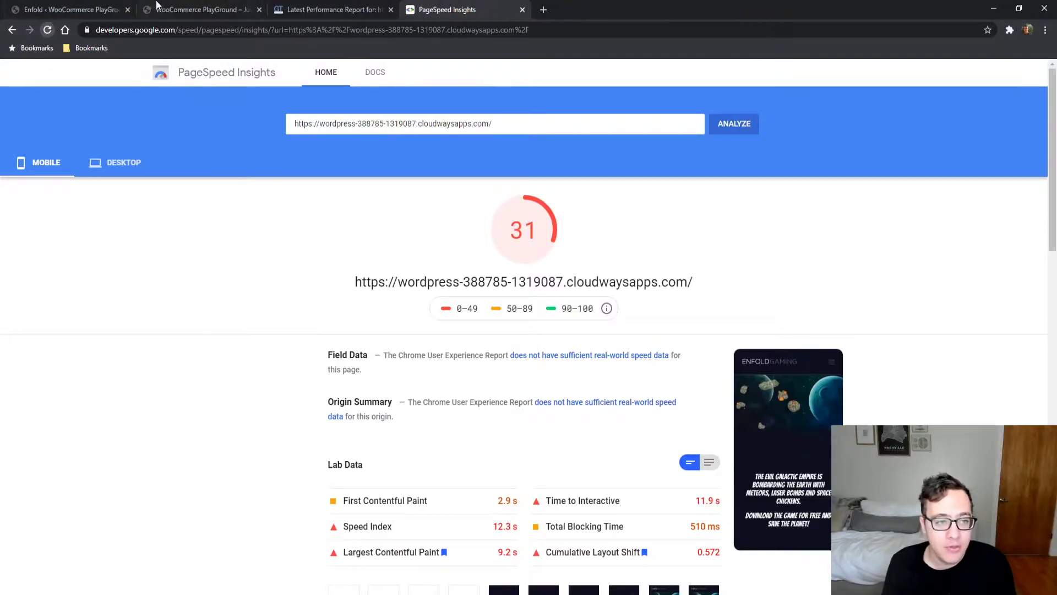
# - Look over the WooCommerce PlayGround front page and its GTmetrix and PageSpeed Insights reports
pyautogui.click(160, 9)
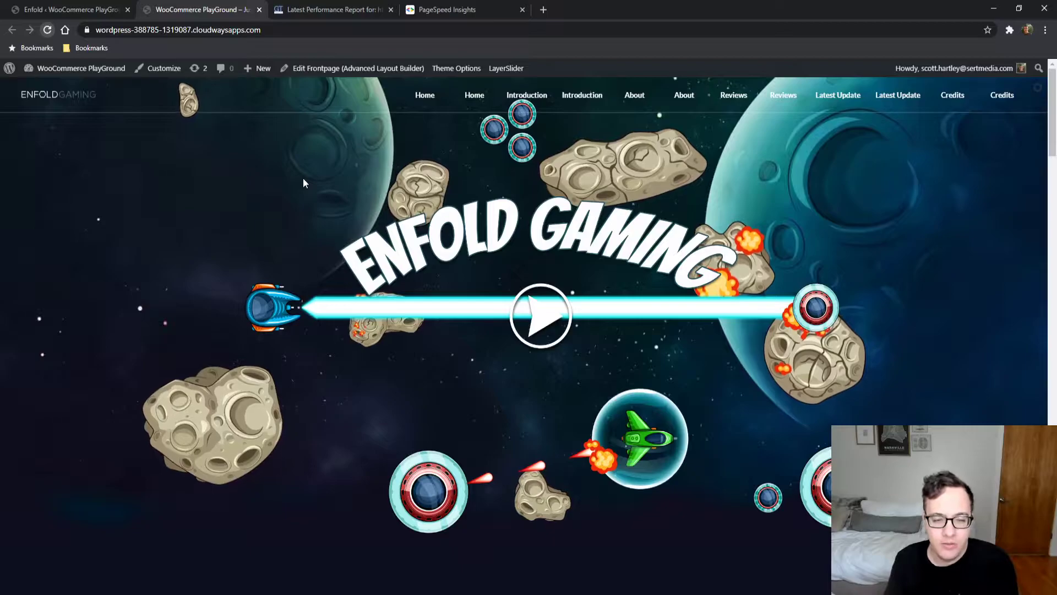
pyautogui.click(306, 7)
pyautogui.click(408, 8)
pyautogui.click(358, 9)
# - Open the installed plugins list in WordPress and delete WooCommerce Stripe Gateway, WooCommerce Blocks and WooCommerce
pyautogui.click(87, 7)
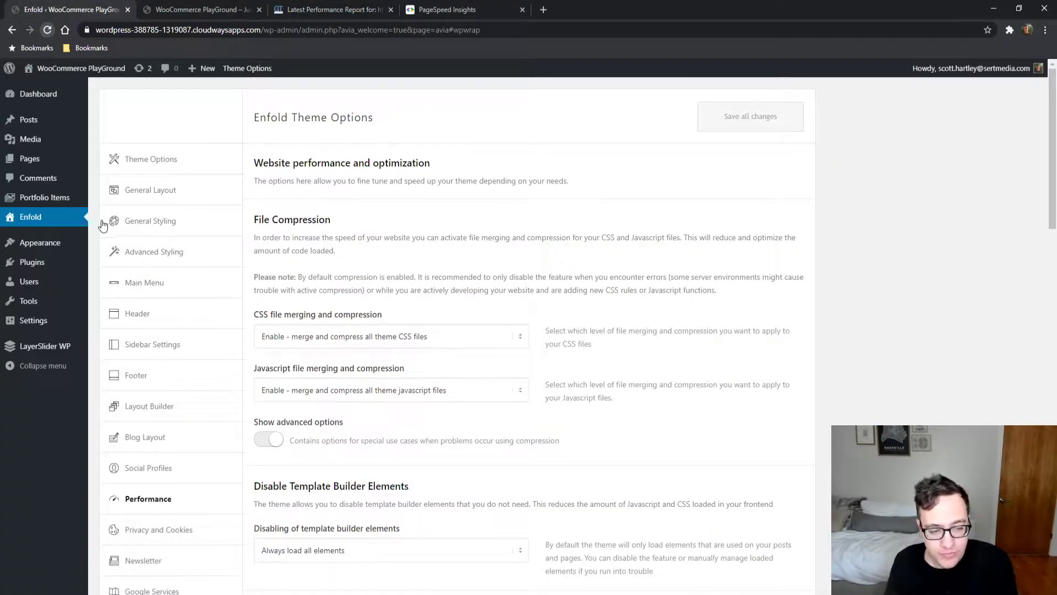
pyautogui.click(51, 265)
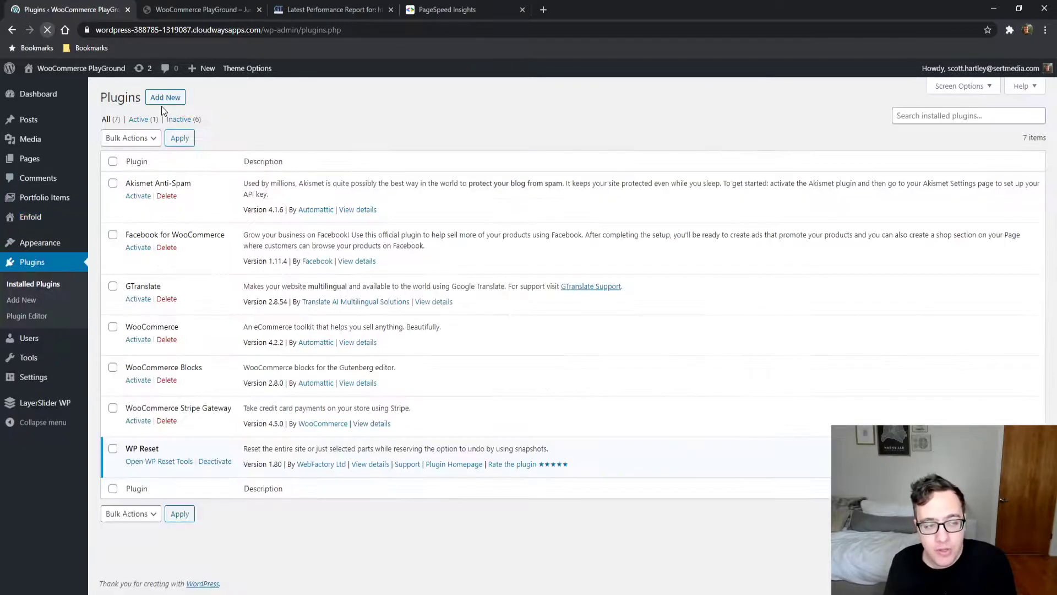
pyautogui.click(166, 420)
pyautogui.press('Return')
pyautogui.click(167, 380)
pyautogui.press('Return')
pyautogui.click(167, 339)
pyautogui.press('Return')
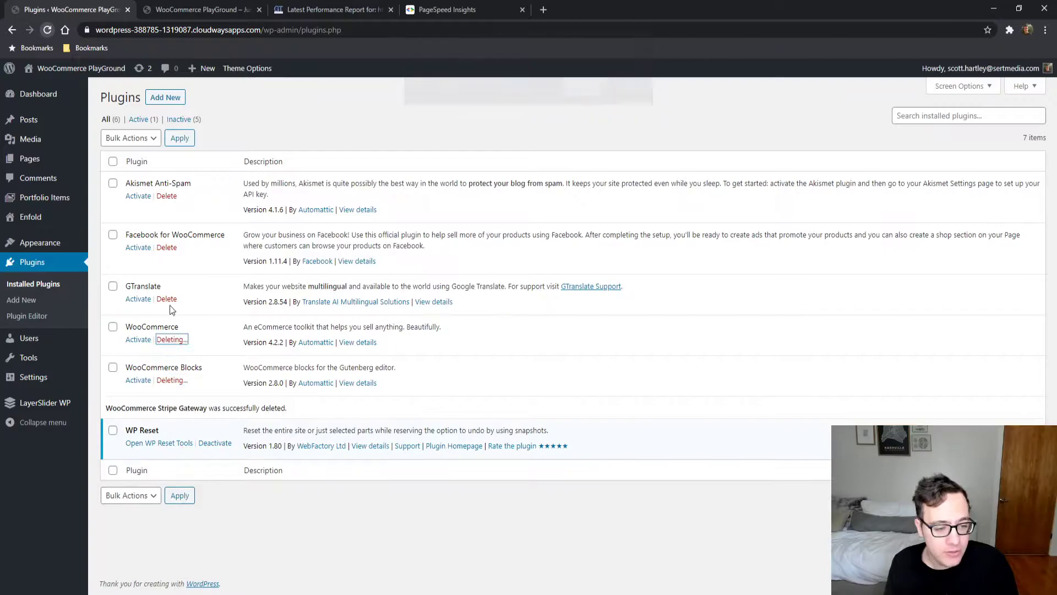
# - Delete the inactive GTranslate, Facebook for WooCommerce and Akismet Anti-Spam plugins
pyautogui.click(167, 299)
pyautogui.press('Return')
pyautogui.click(167, 247)
pyautogui.press('Return')
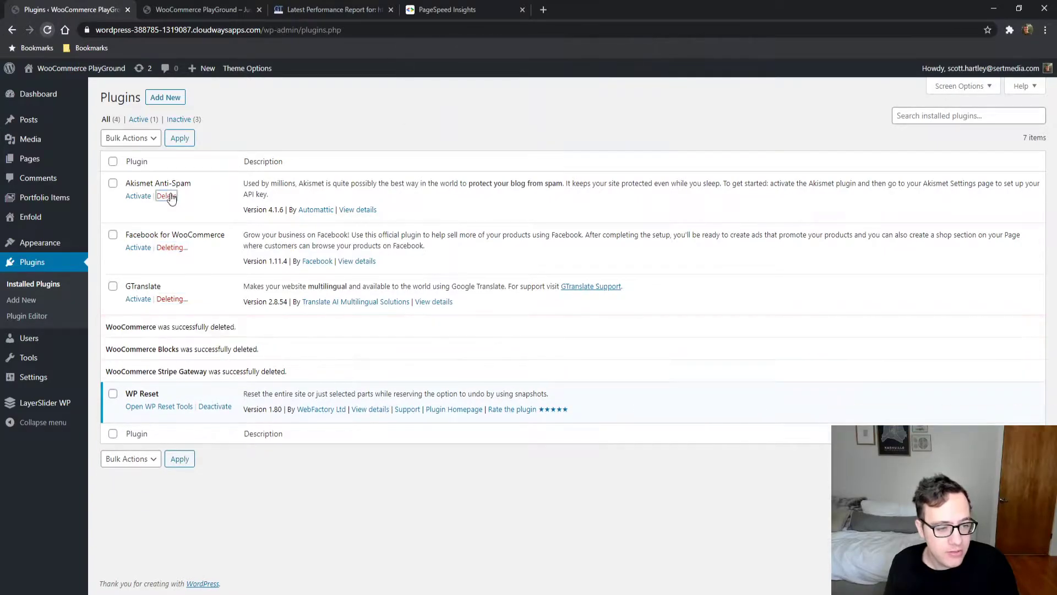
pyautogui.click(167, 196)
pyautogui.press('Return')
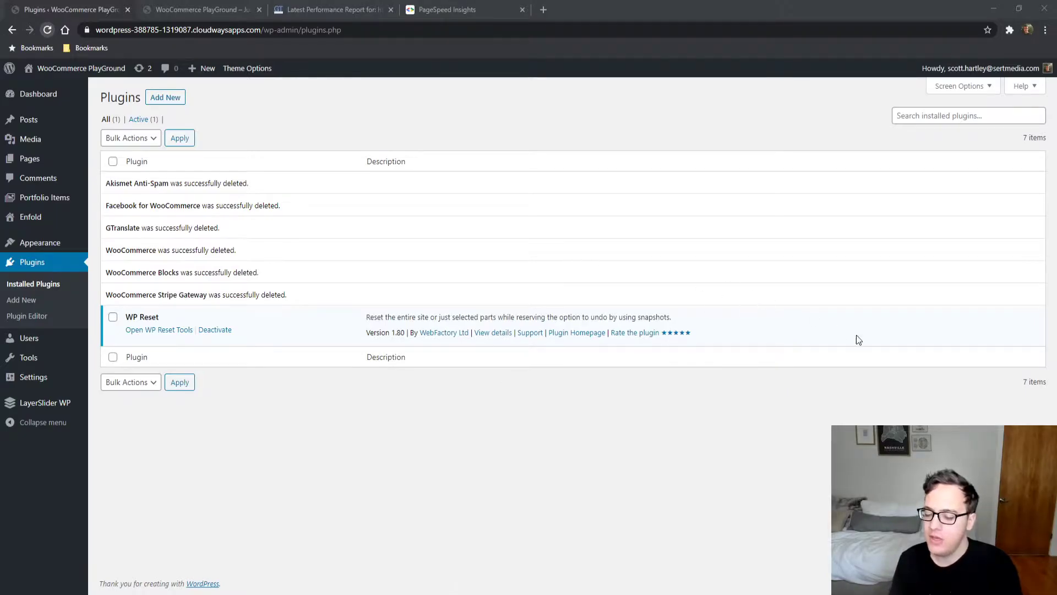
# - Examine the Enfold Gaming front page from its hero banner down to the Credits section and social icons
pyautogui.click(931, 365)
pyautogui.click(231, 10)
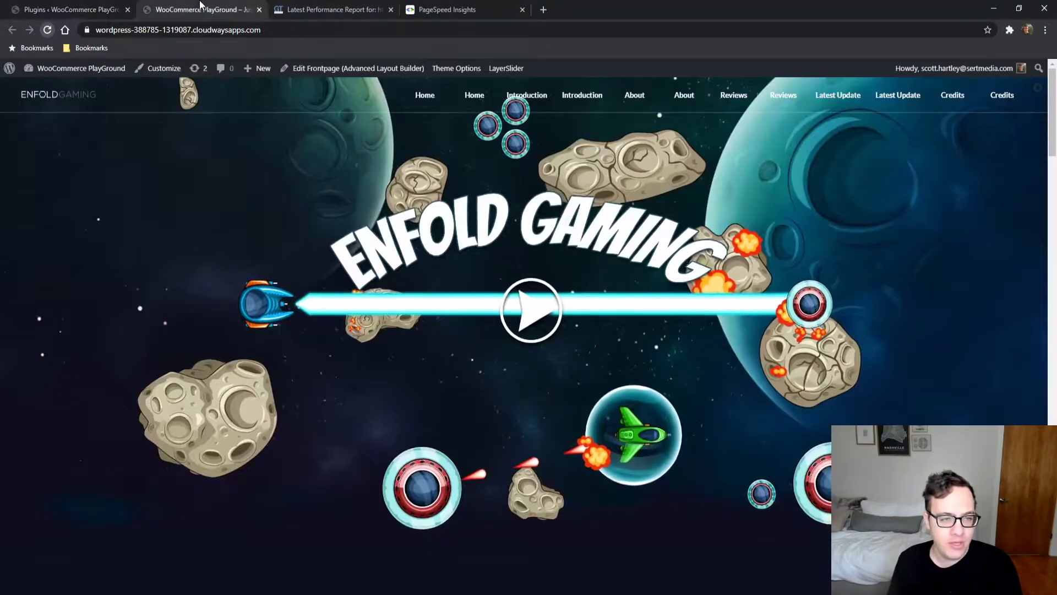
pyautogui.scroll(-5, 125, 231)
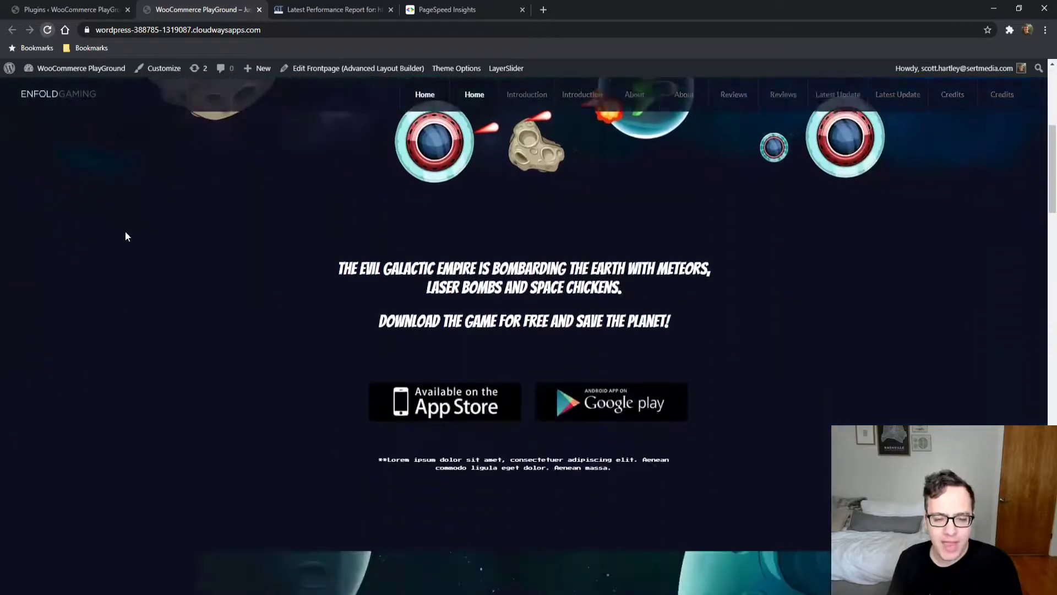
pyautogui.scroll(5, 134, 281)
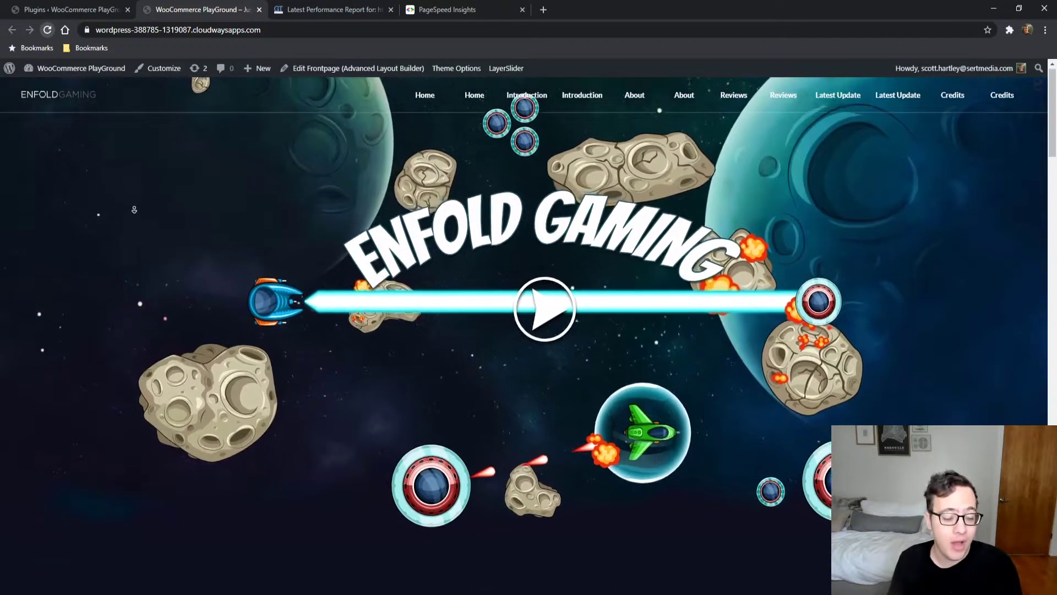
pyautogui.scroll(-5, 141, 198)
pyautogui.scroll(5, 138, 189)
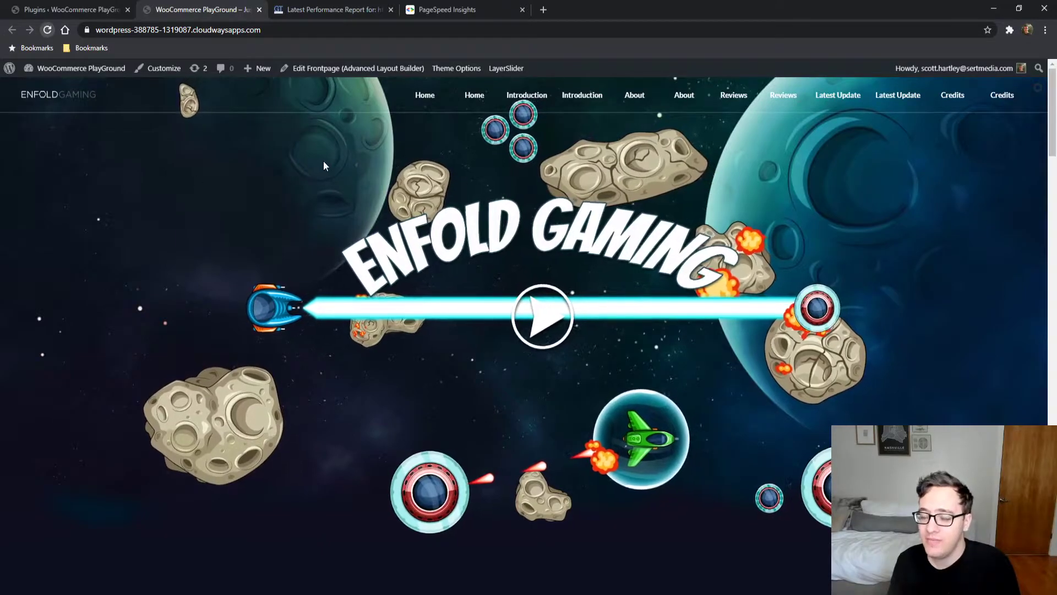
pyautogui.scroll(-5, 186, 221)
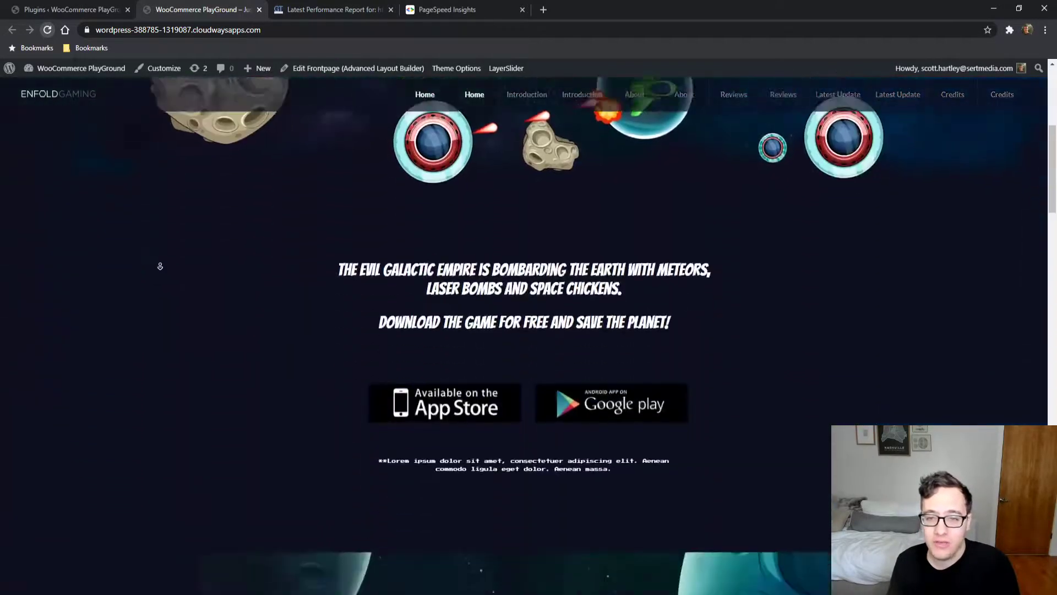
pyautogui.scroll(5, 200, 206)
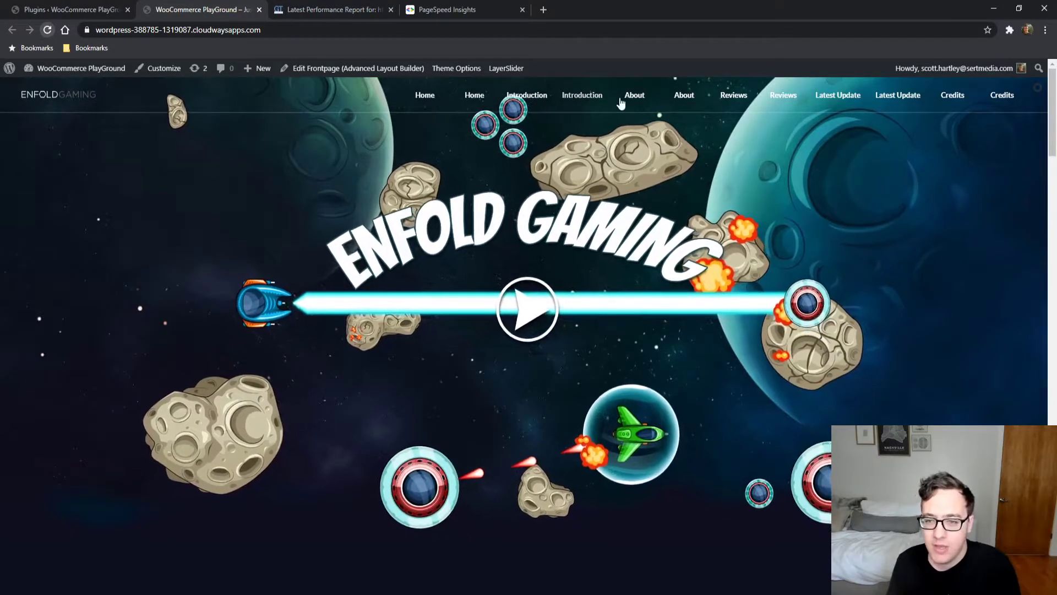
pyautogui.scroll(-10, 980, 220)
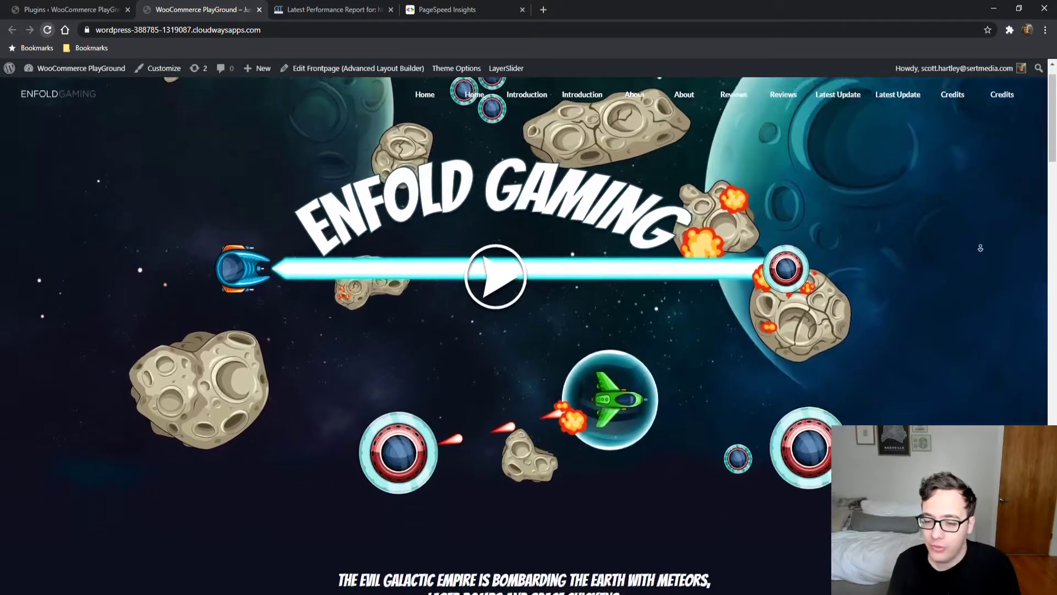
pyautogui.scroll(-10, 946, 315)
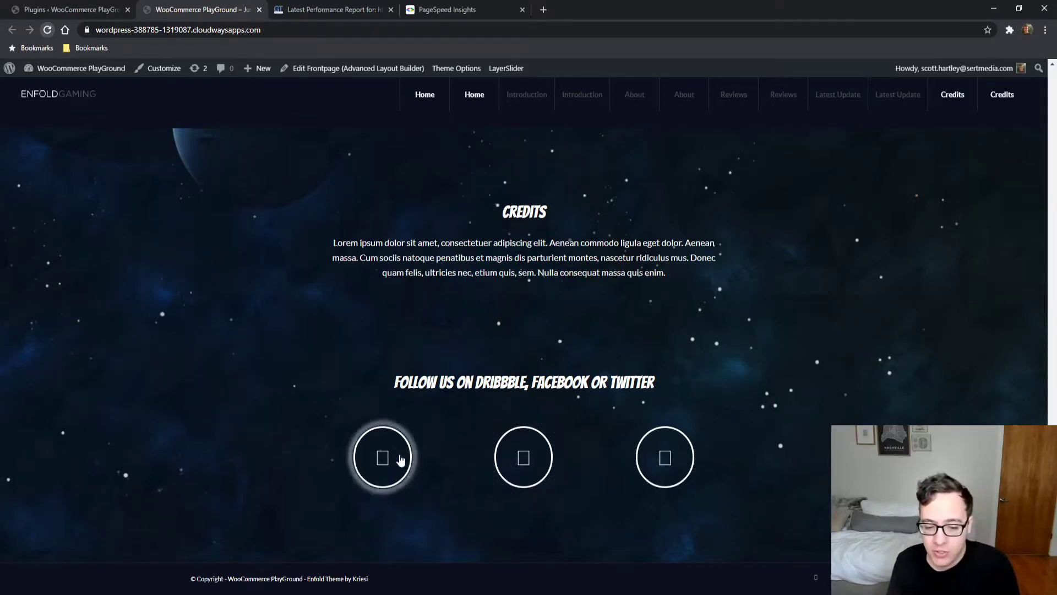
pyautogui.scroll(3, 451, 338)
pyautogui.scroll(20, 451, 339)
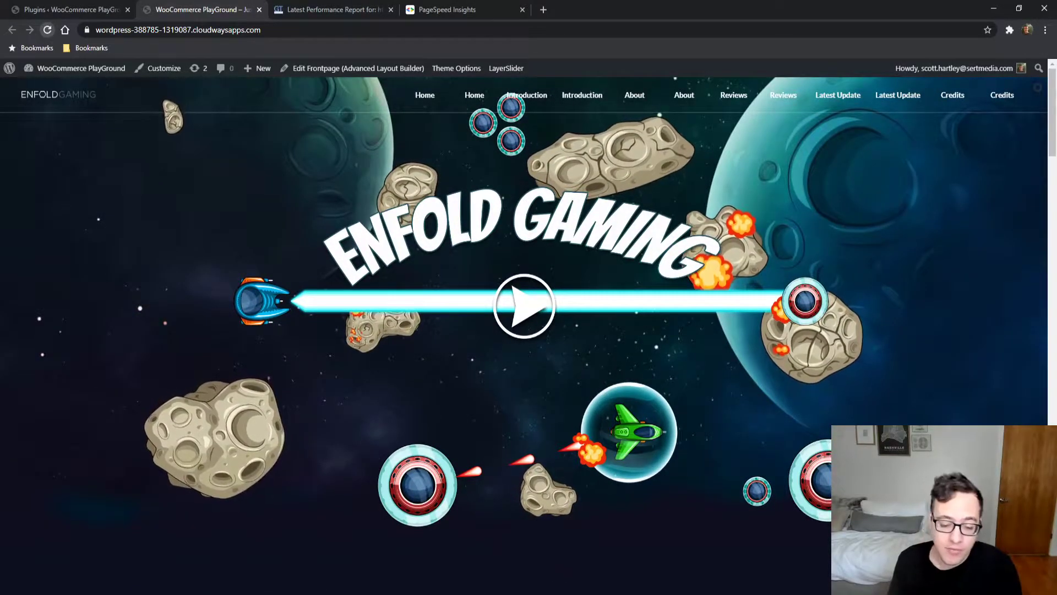
# - Open the waterfall chart in the GTmetrix report and inspect the header details of the first page request
pyautogui.click(299, 6)
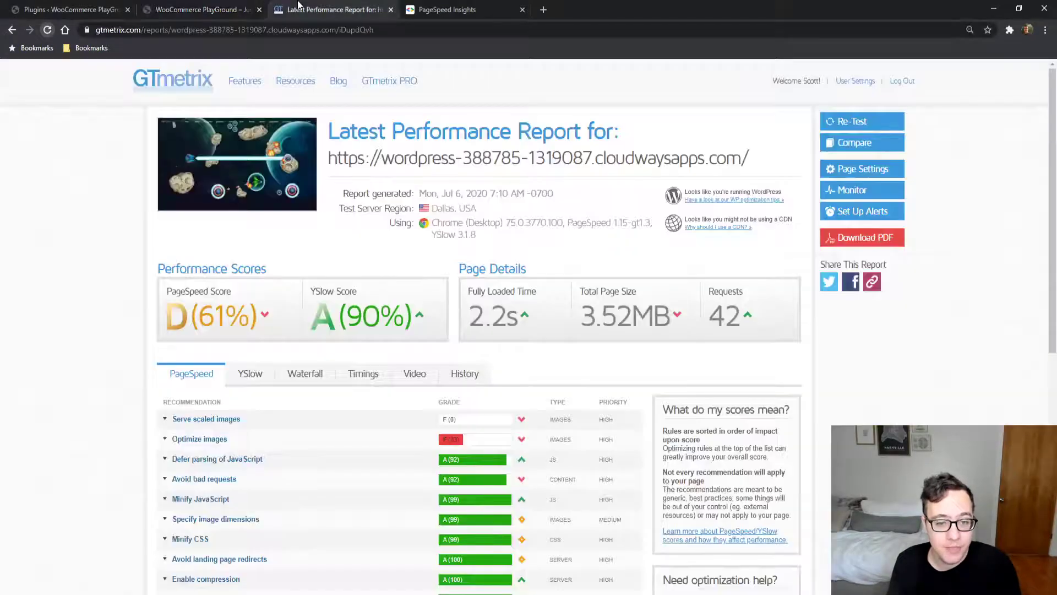
pyautogui.click(306, 374)
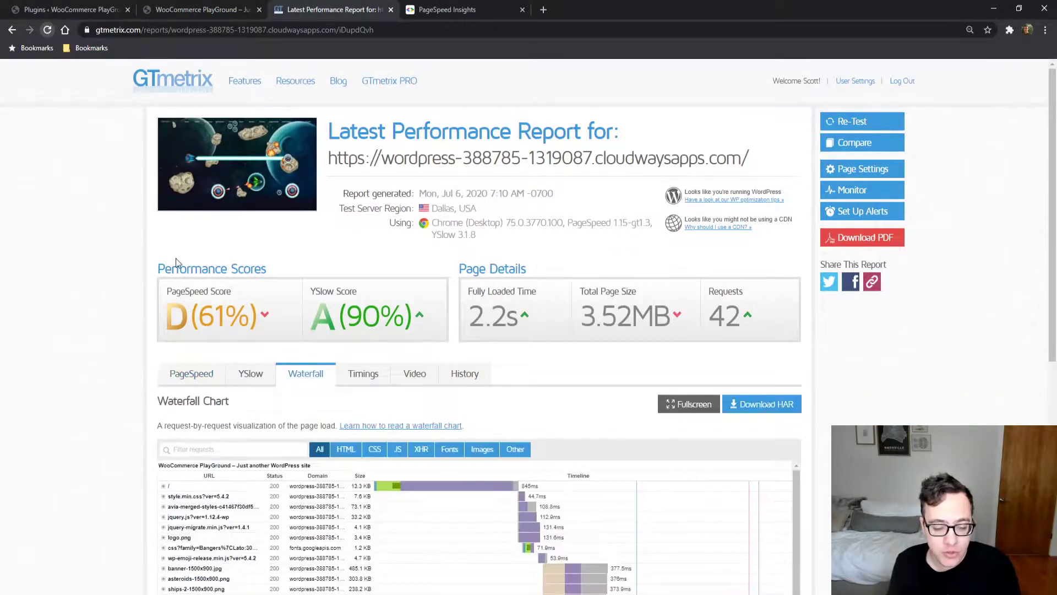
pyautogui.scroll(-2, 418, 254)
pyautogui.scroll(-1, 418, 248)
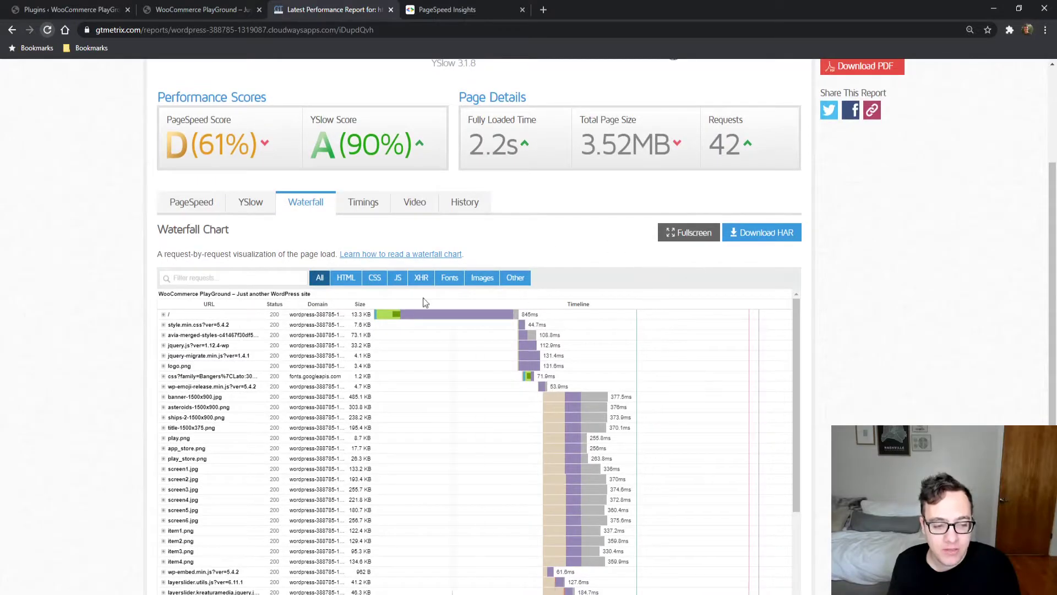
pyautogui.click(233, 315)
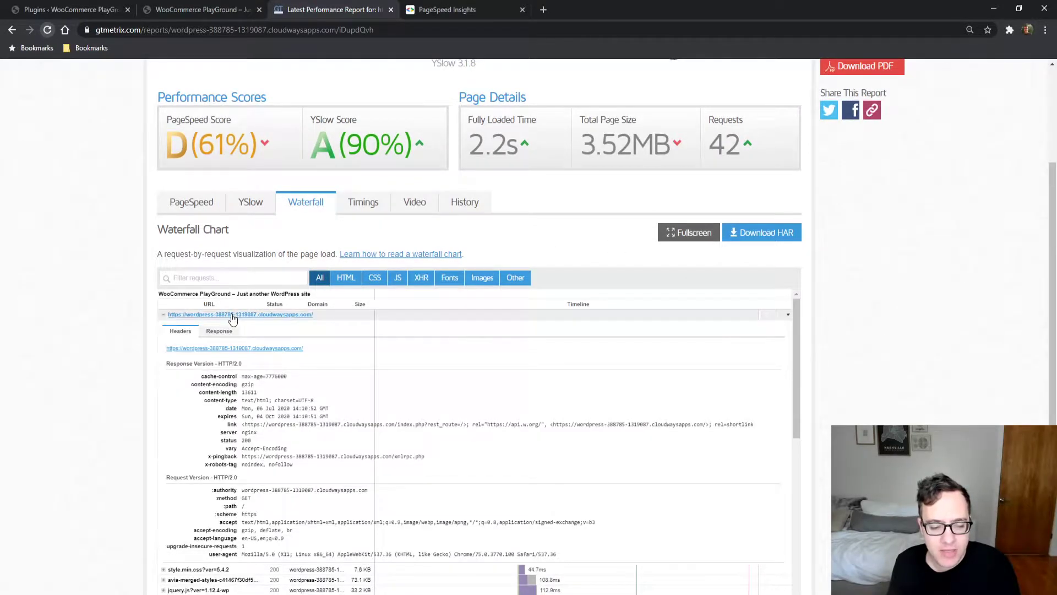
pyautogui.click(233, 315)
pyautogui.click(233, 315)
pyautogui.click(233, 315)
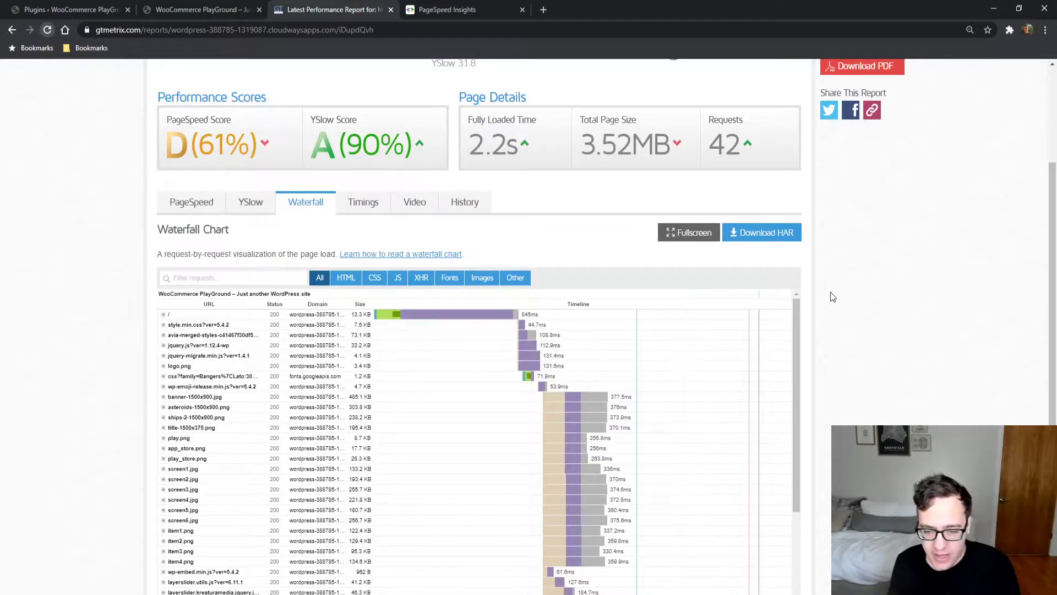
# - Examine the rest of the waterfall requests through favicon.ico, including the load timings of the font files
pyautogui.scroll(-1, 846, 337)
pyautogui.scroll(-2, 846, 337)
pyautogui.moveTo(799, 286); pyautogui.dragTo(799, 392)
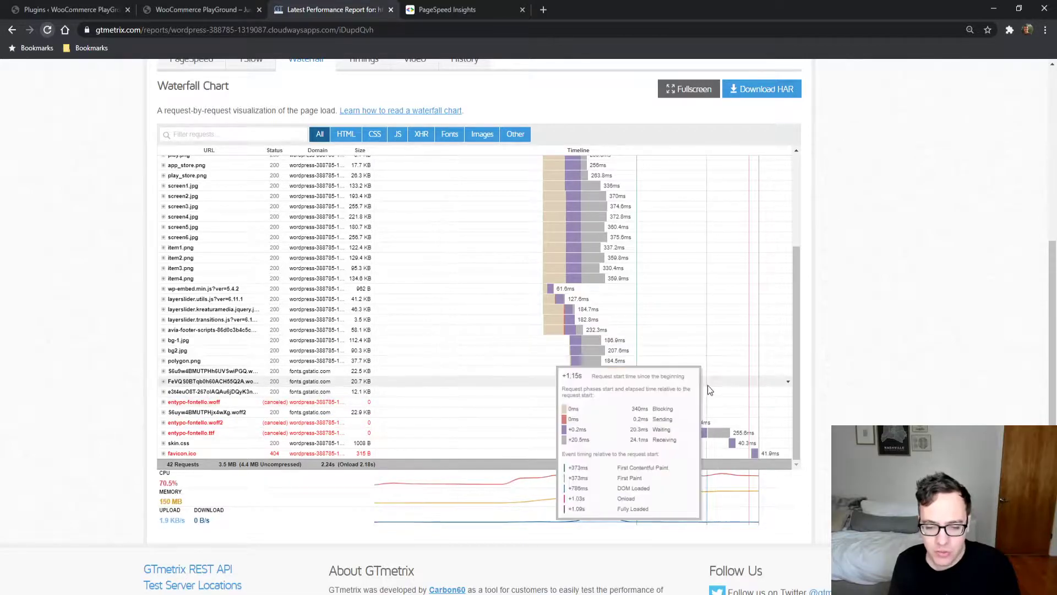
pyautogui.scroll(2, 726, 361)
pyautogui.scroll(6, 727, 357)
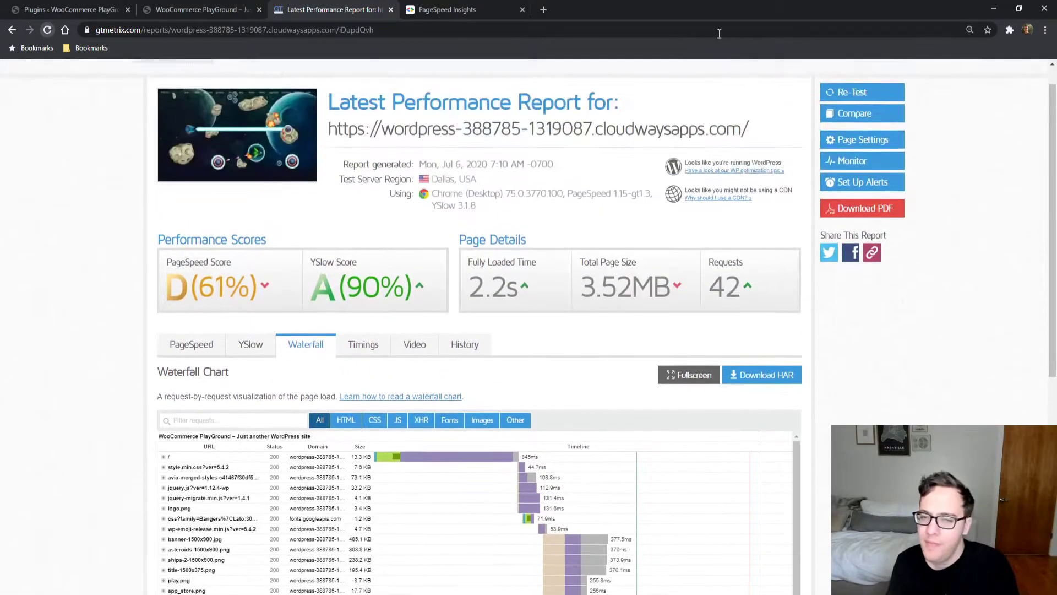
# - Review the lab data and optimization opportunities in the PageSpeed Insights mobile report
pyautogui.click(500, 6)
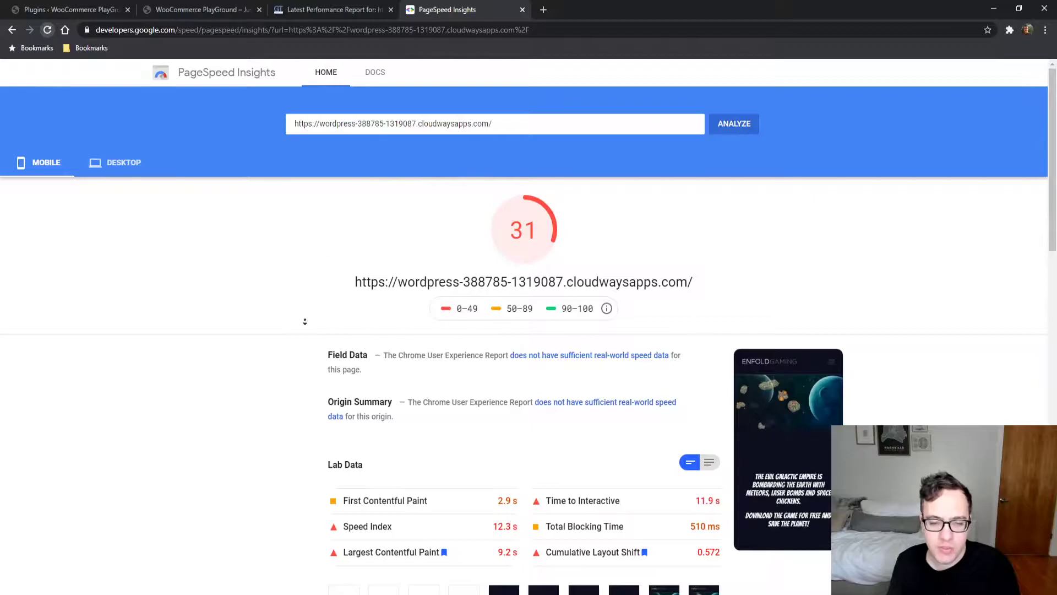
pyautogui.scroll(-10, 304, 319)
pyautogui.scroll(7, 248, 286)
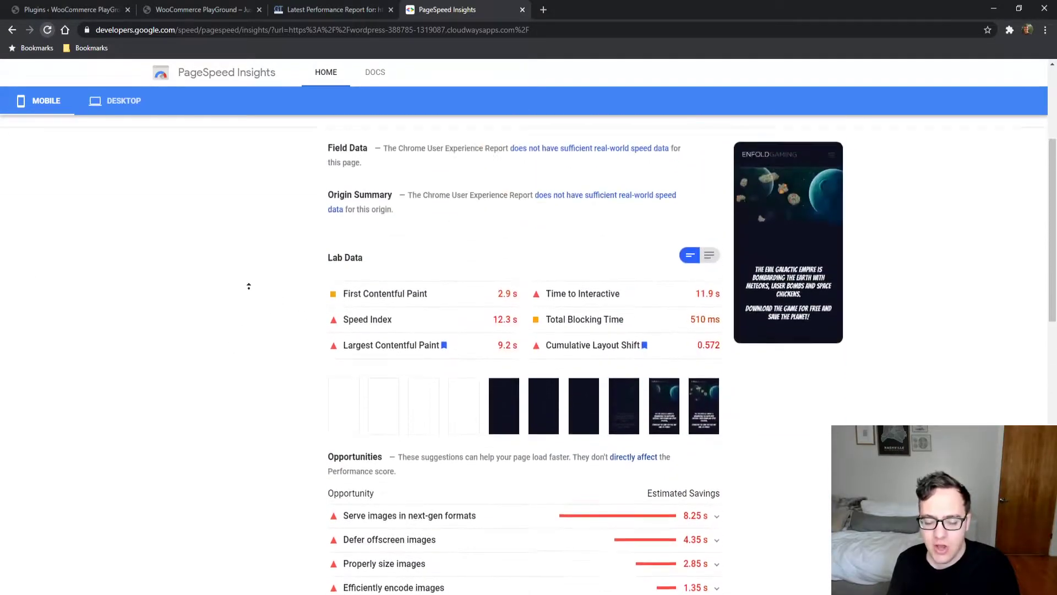
# - Look through the live front page's images and sections again, down to the footer and back up
pyautogui.click(205, 9)
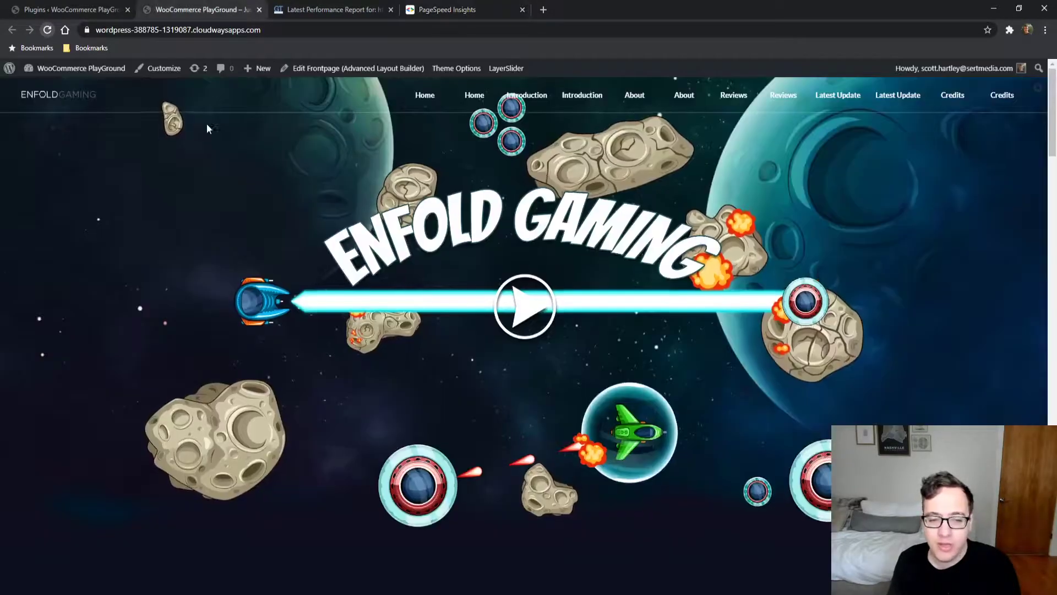
pyautogui.scroll(-20, 148, 184)
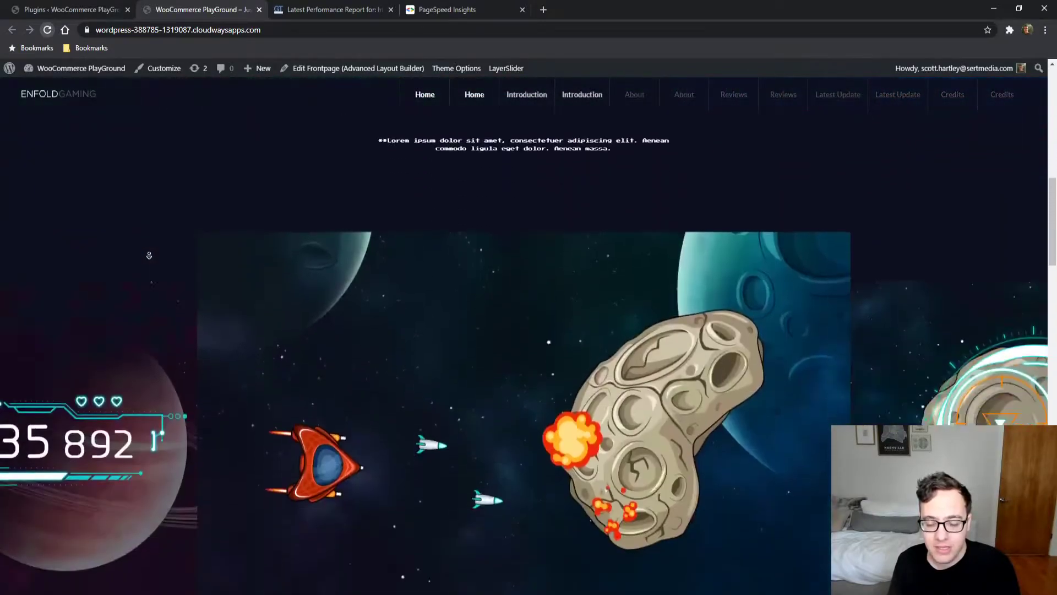
pyautogui.scroll(-10, 147, 256)
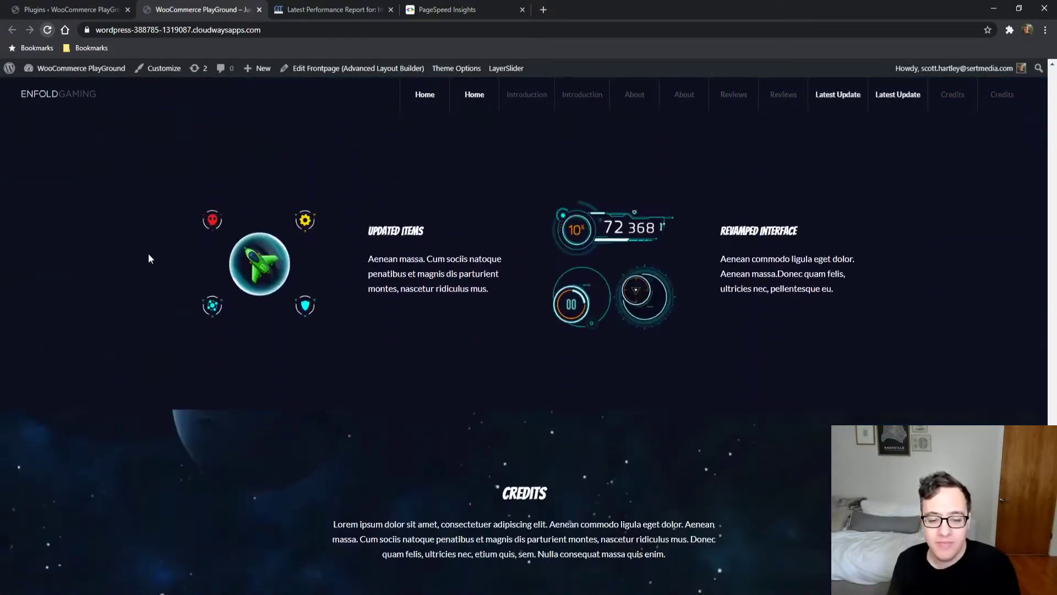
pyautogui.scroll(-6, 129, 316)
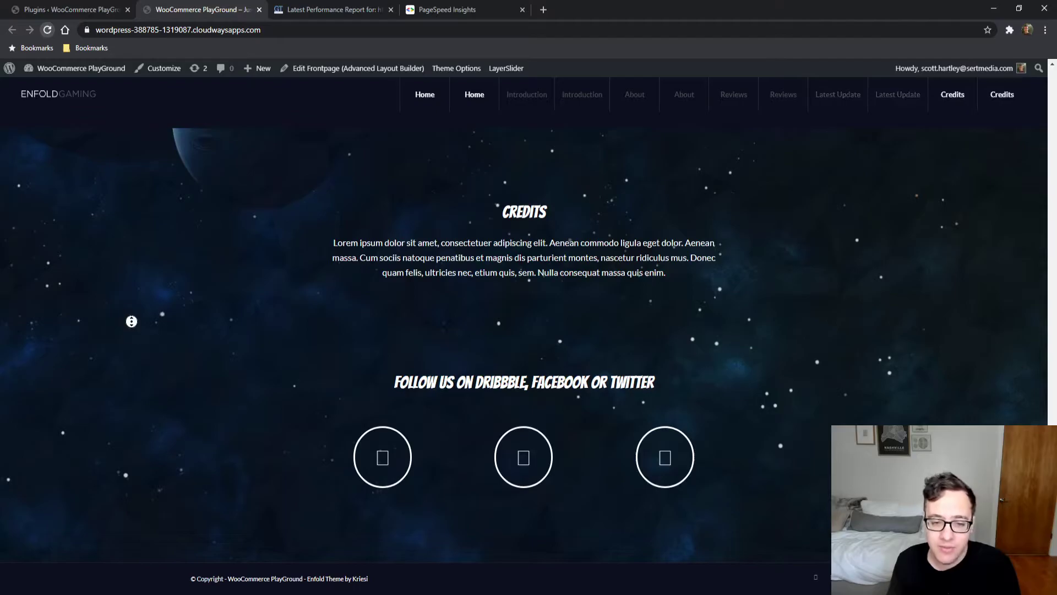
pyautogui.scroll(12, 156, 207)
pyautogui.scroll(15, 174, 169)
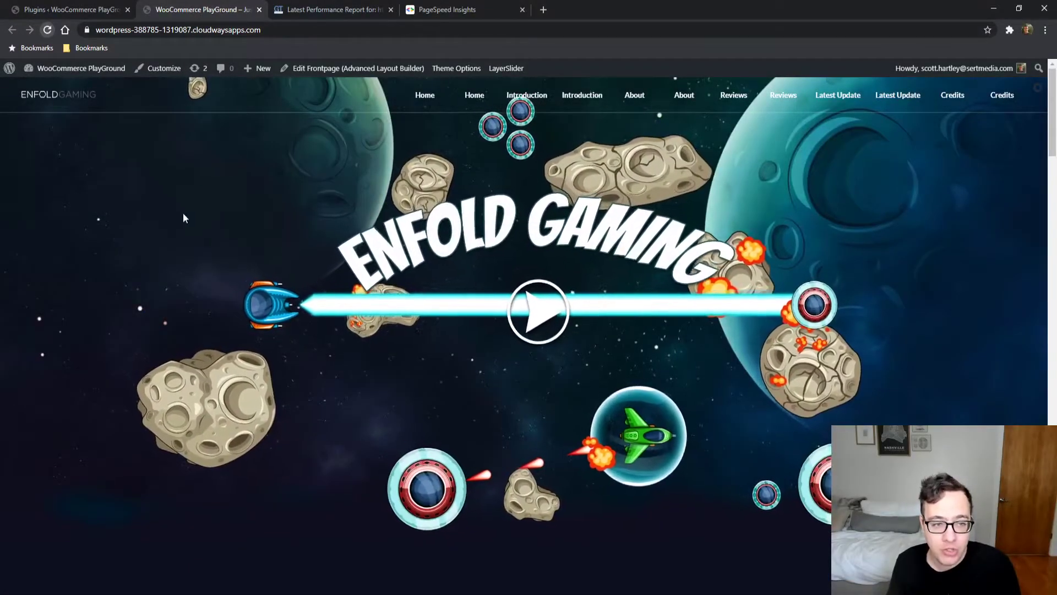
# - Return to the WordPress admin and open the Enfold theme options
pyautogui.click(77, 8)
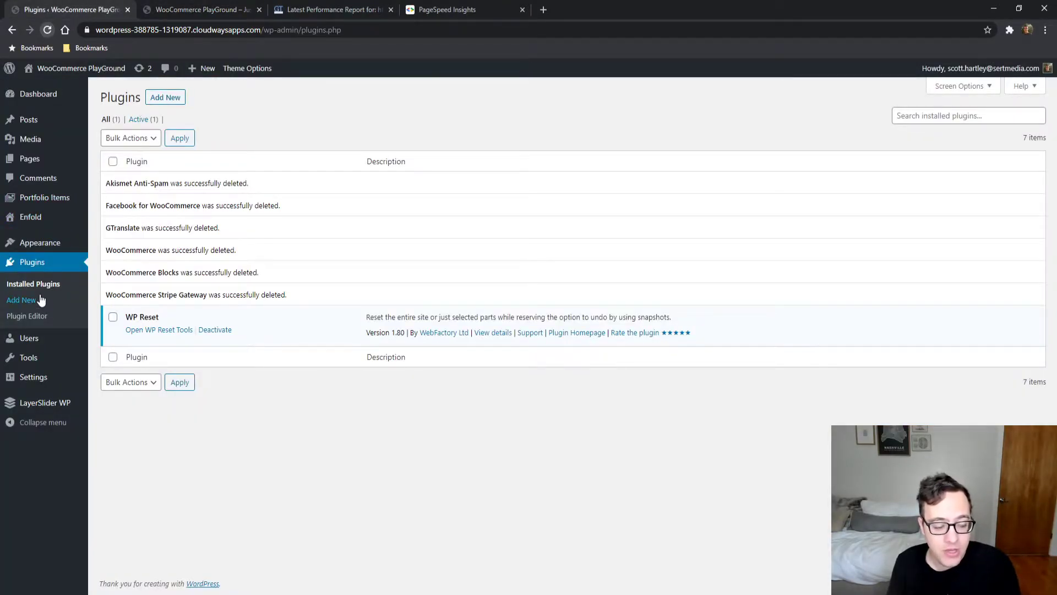
pyautogui.moveTo(64, 237)
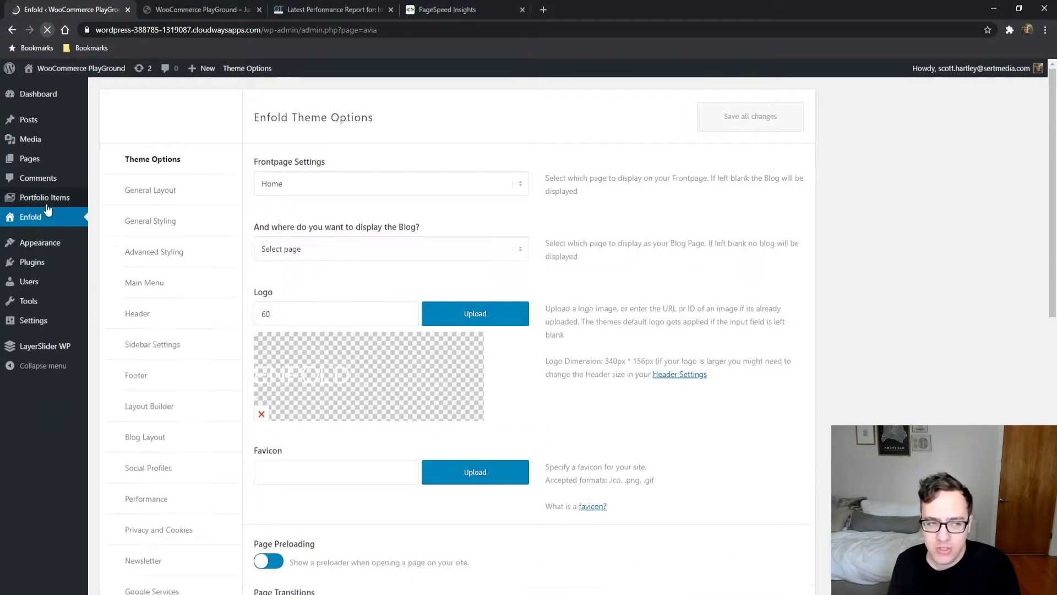
pyautogui.moveTo(47, 204)
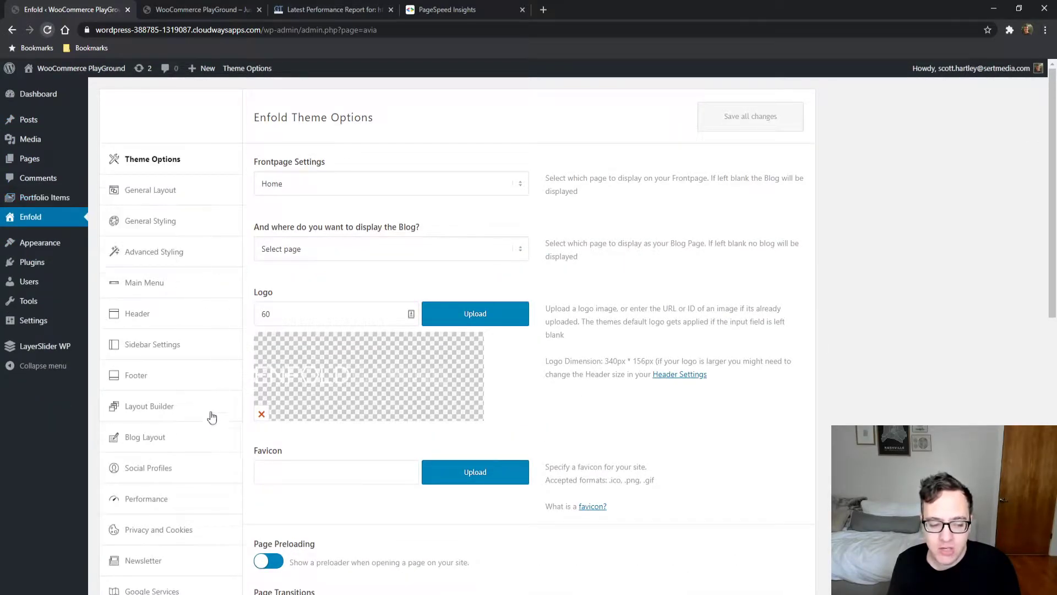
# - Open the theme's Performance settings and turn on the advanced options for file compression
pyautogui.click(171, 498)
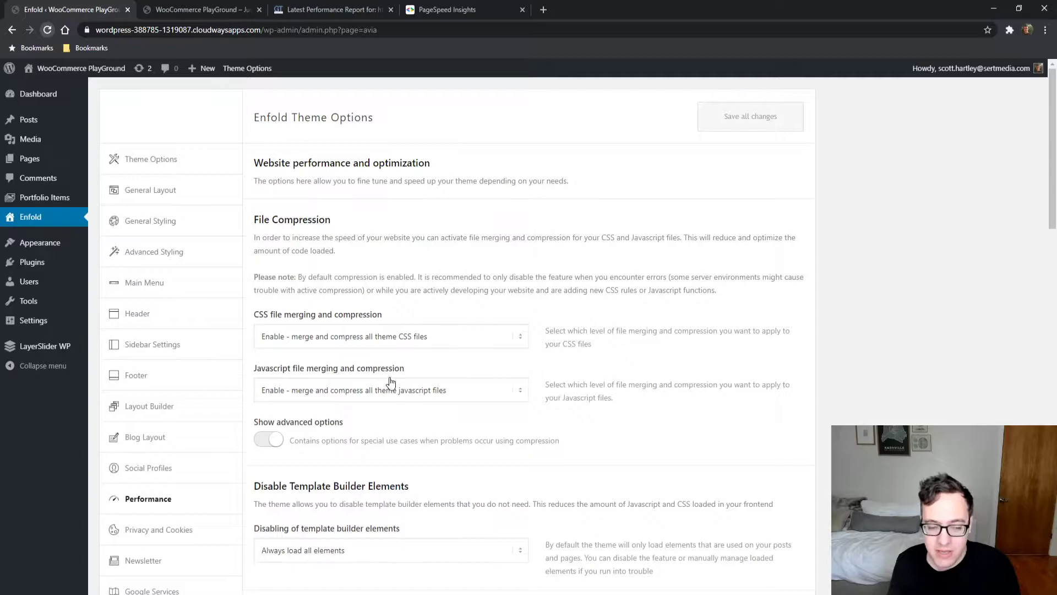
pyautogui.click(274, 443)
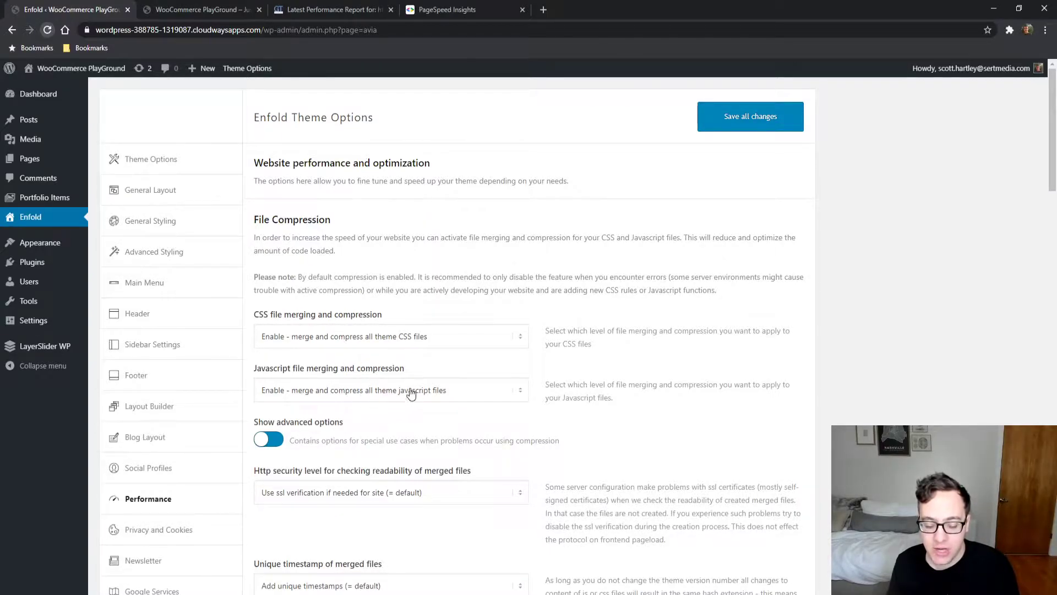
pyautogui.middleClick(492, 253)
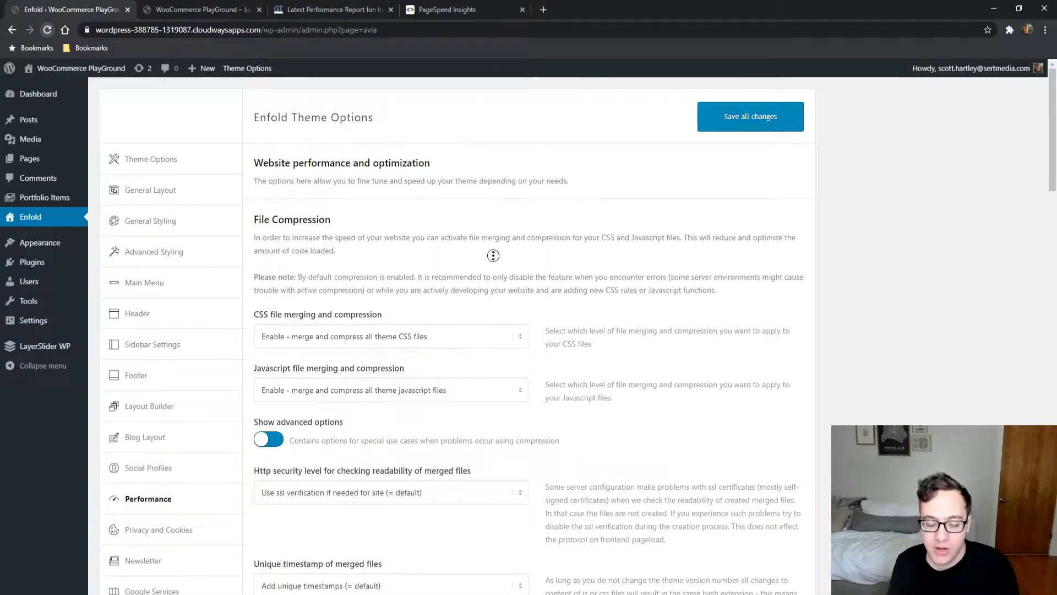
pyautogui.scroll(-3, 493, 253)
pyautogui.scroll(-2, 491, 299)
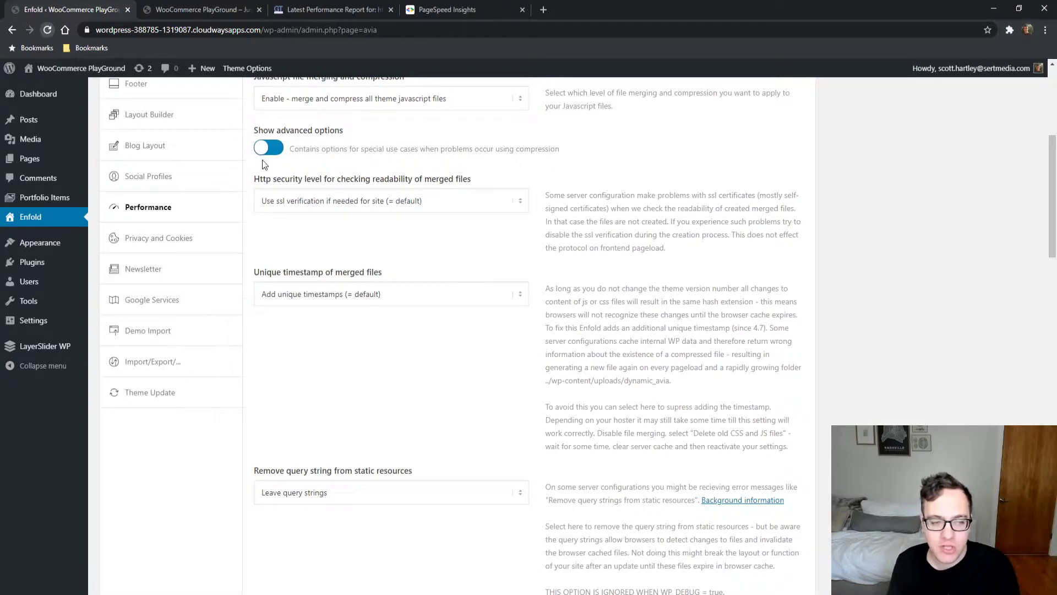
# - Set "Remove query string from static resources" to Remove query strings, reading past the merged-file security and timestamp options
pyautogui.moveTo(463, 181); pyautogui.dragTo(338, 179)
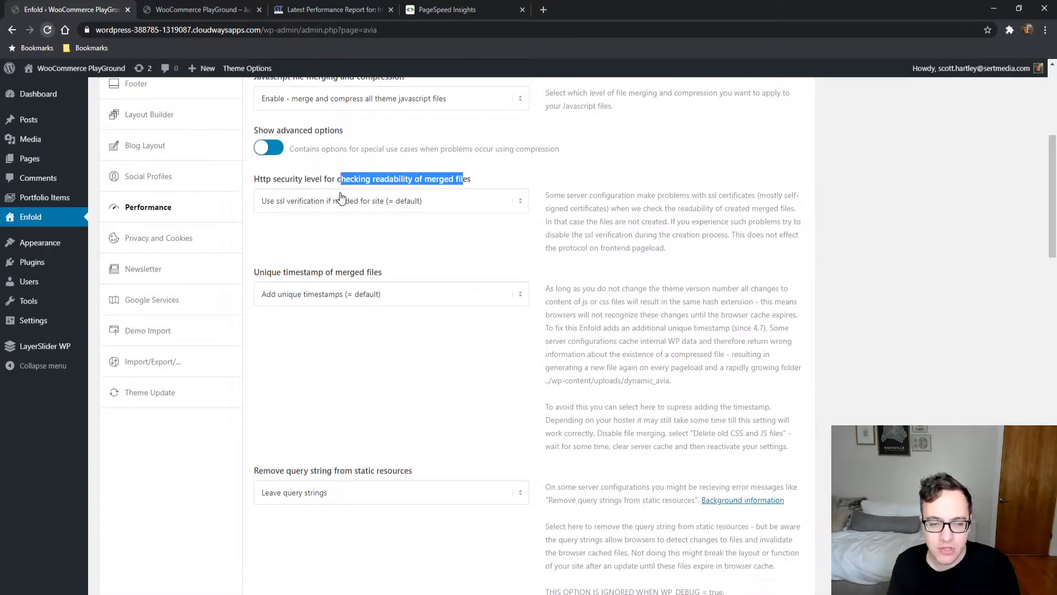
pyautogui.click(460, 265)
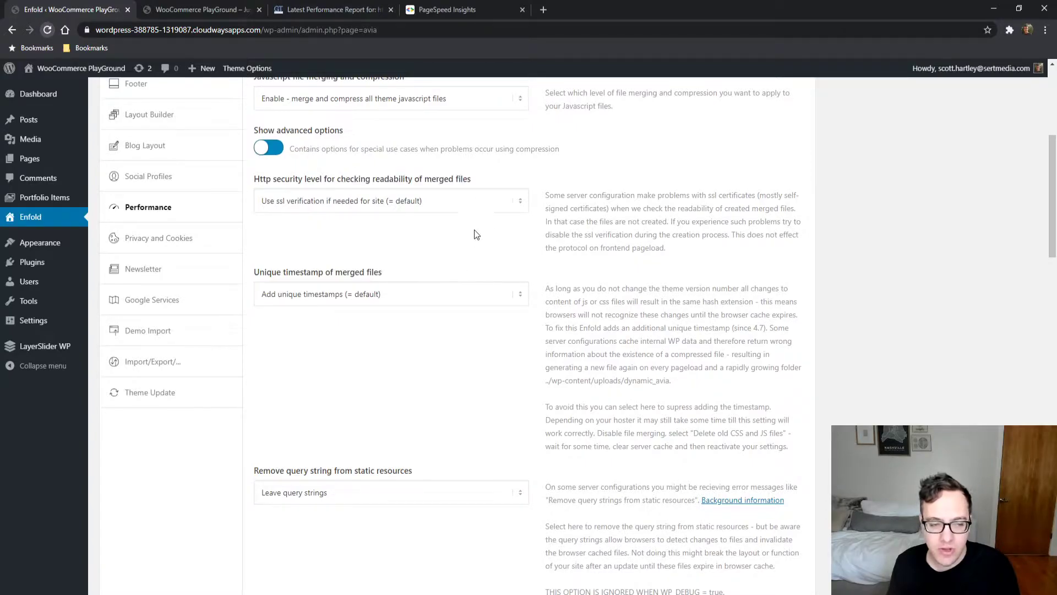
pyautogui.scroll(-2, 404, 351)
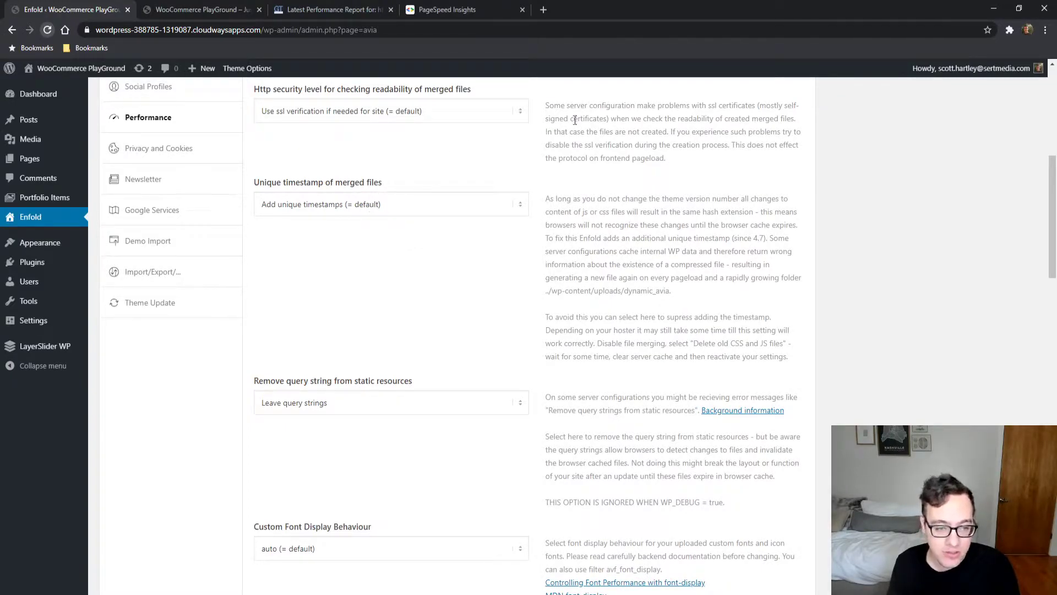
pyautogui.scroll(-3, 430, 265)
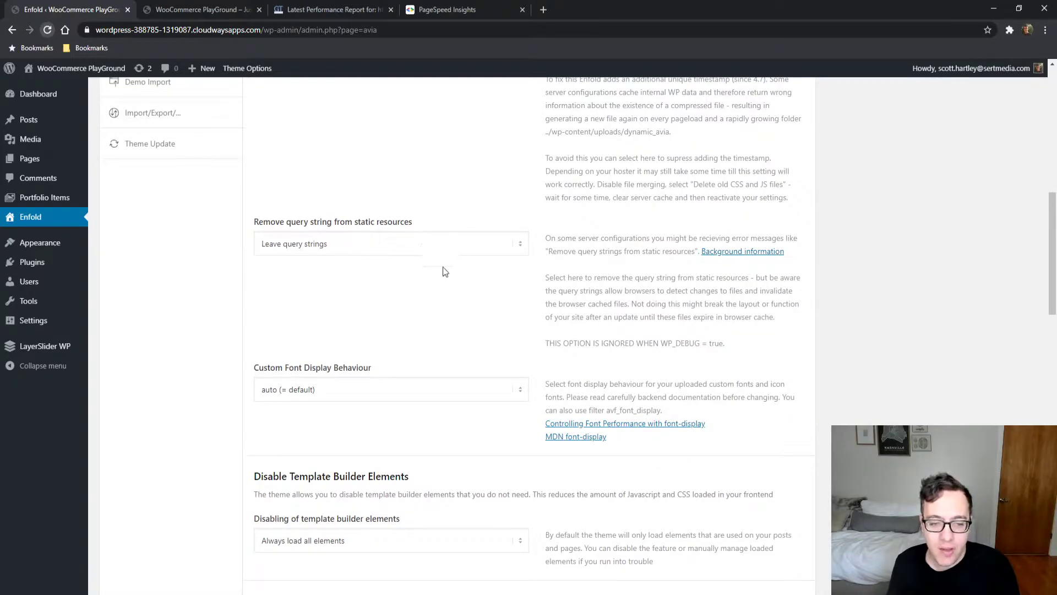
pyautogui.click(442, 273)
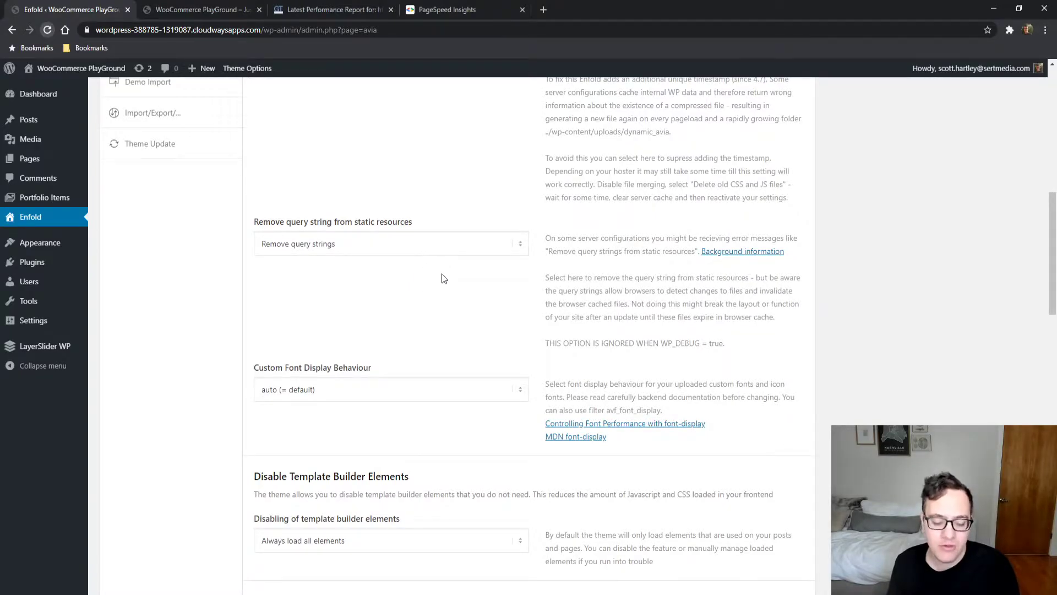
# - Set Custom Font Display Behaviour to swap
pyautogui.middleClick(414, 345)
pyautogui.scroll(-2, 414, 347)
pyautogui.scroll(-1, 414, 351)
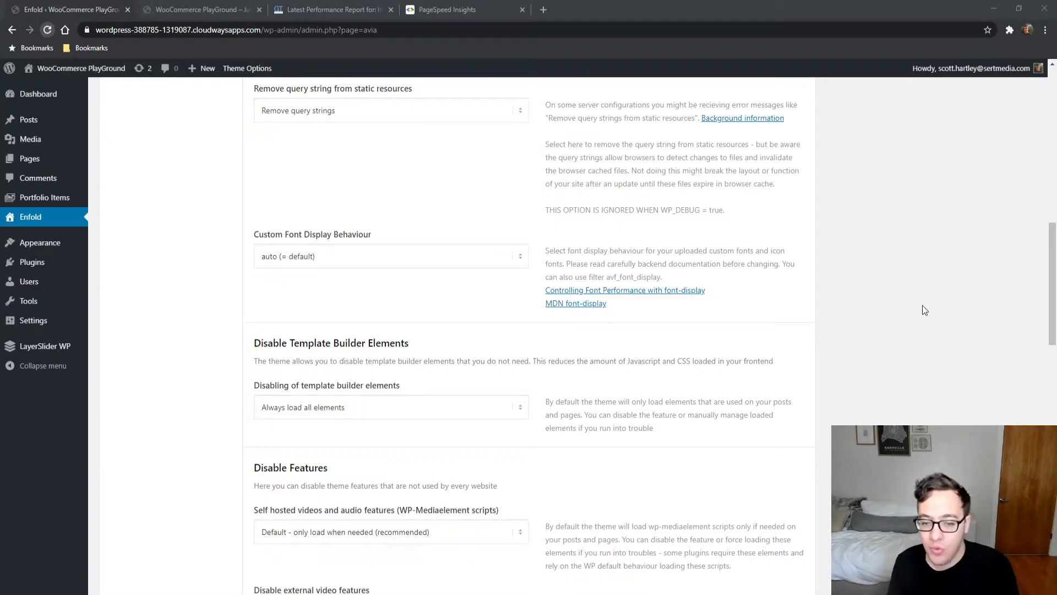
pyautogui.click(904, 300)
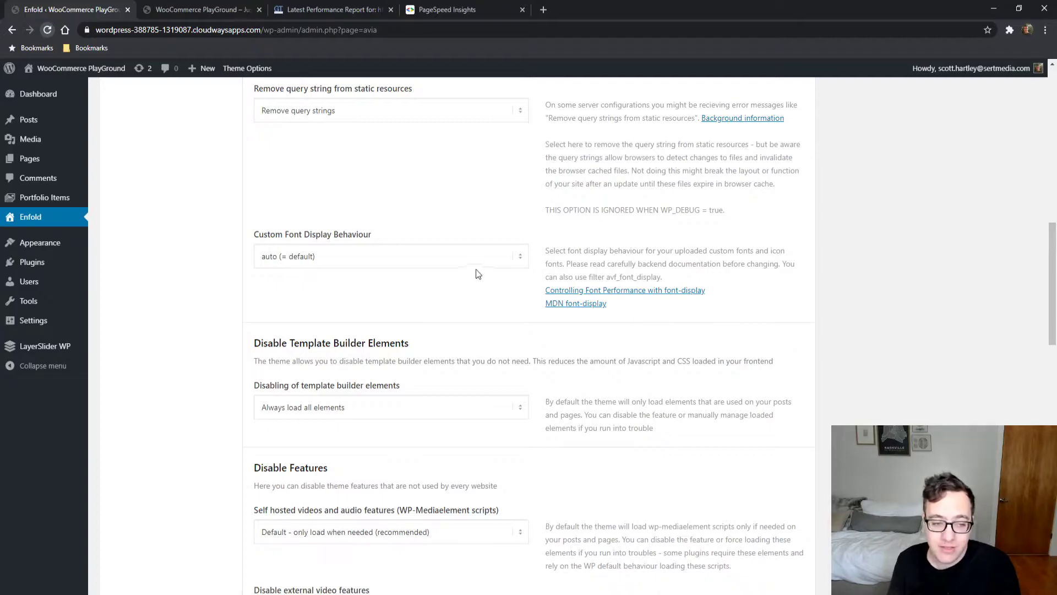
pyautogui.click(394, 294)
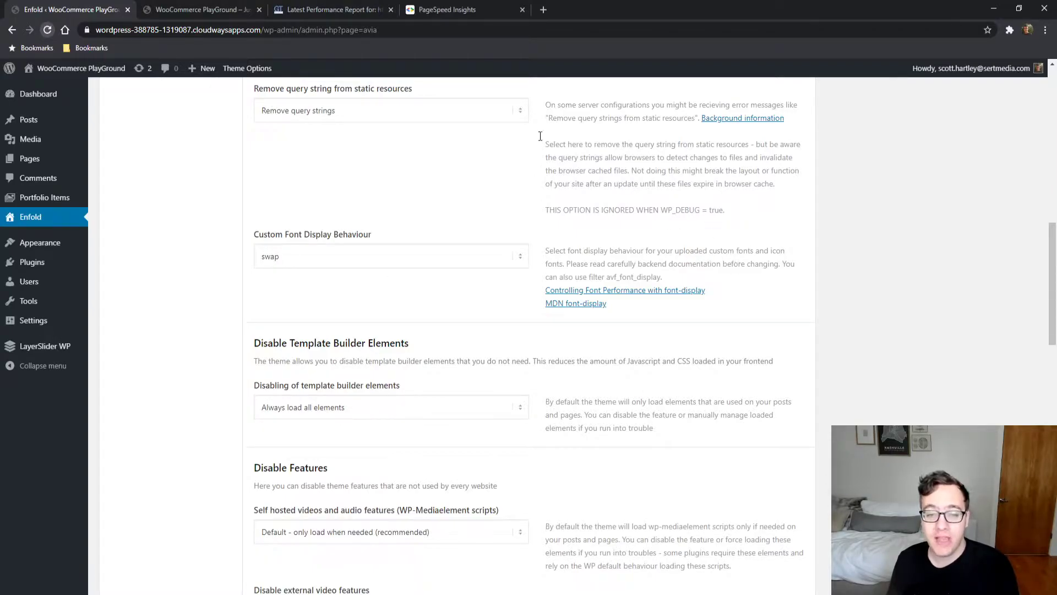
# - Look over the live front page's text and icons down to the footer and return to the Enfold options
pyautogui.click(201, 9)
pyautogui.scroll(-20, 226, 181)
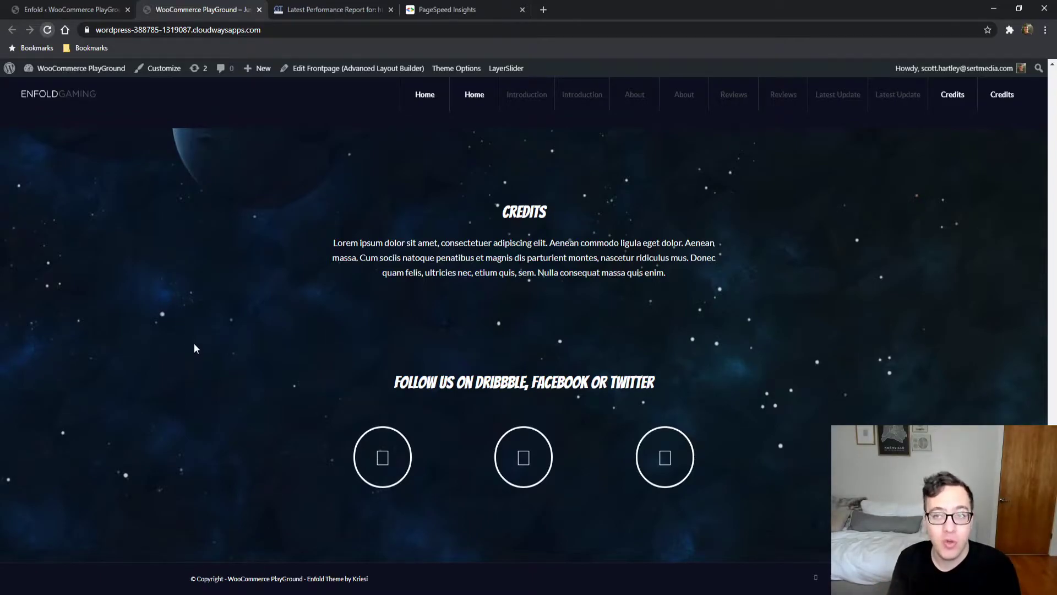
pyautogui.scroll(20, 302, 299)
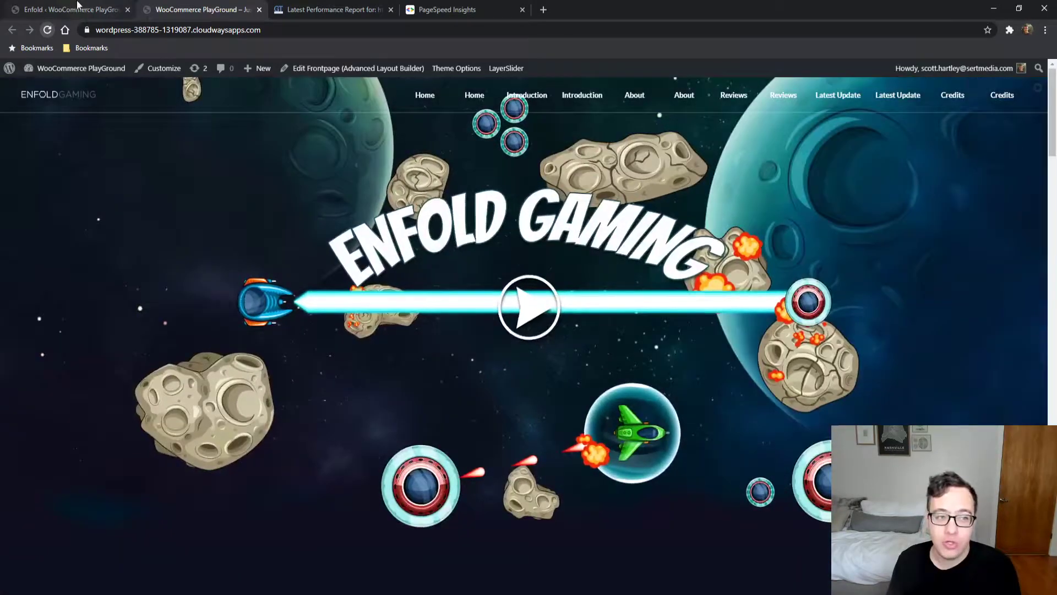
pyautogui.click(77, 5)
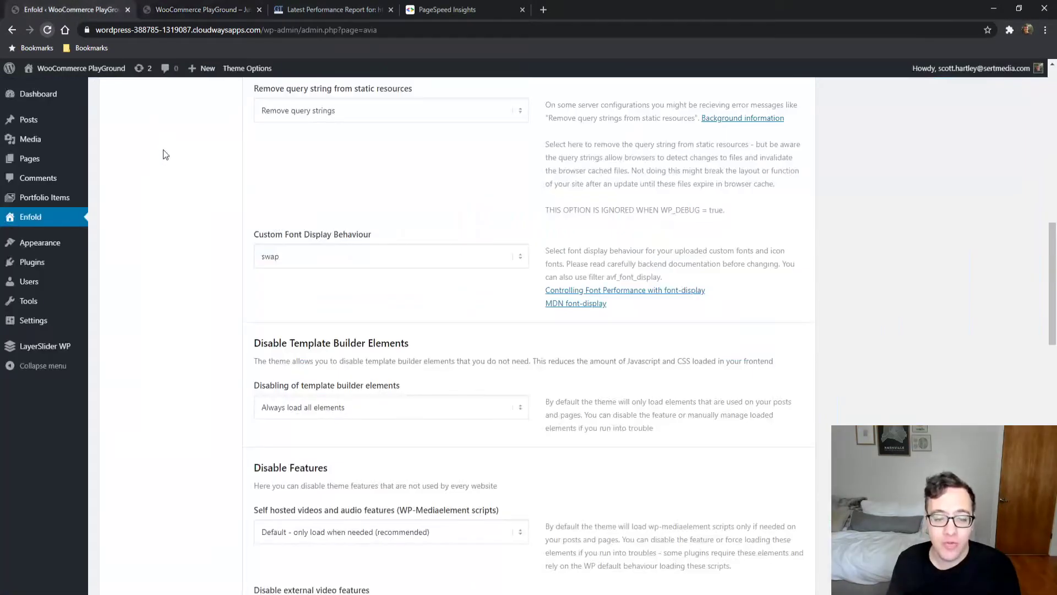
# - Set the disabling of template builder elements to Load only used elements (recommended)
pyautogui.scroll(-4, 199, 275)
pyautogui.scroll(1, 215, 292)
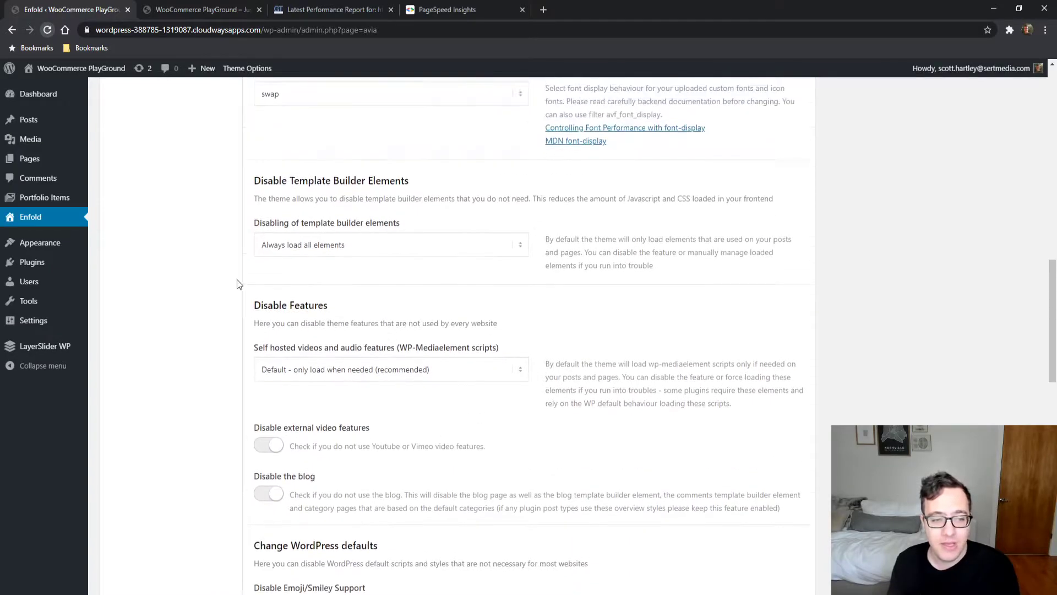
pyautogui.moveTo(408, 180); pyautogui.dragTo(257, 183)
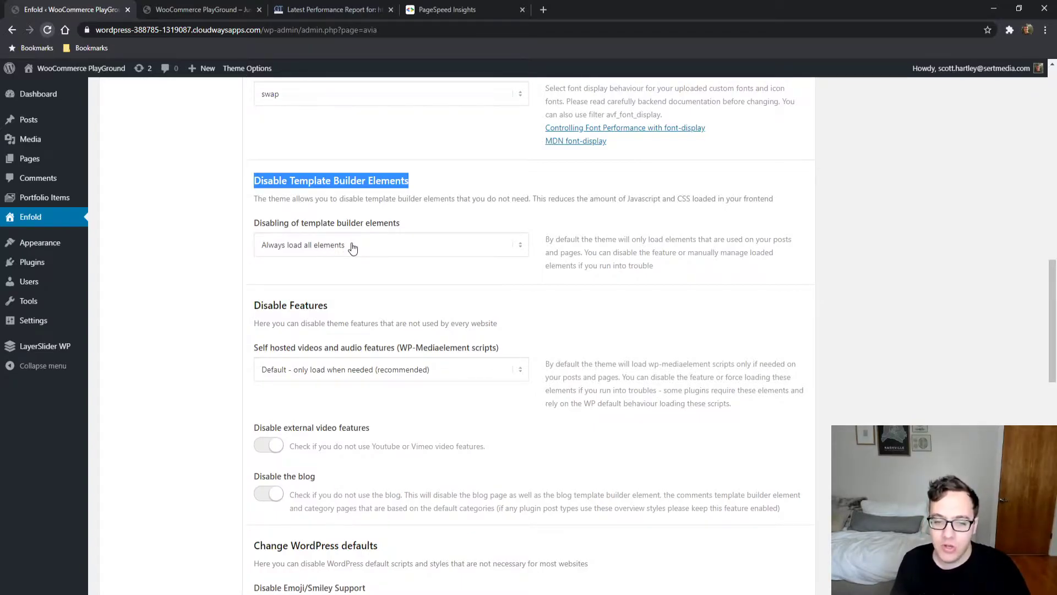
pyautogui.click(321, 264)
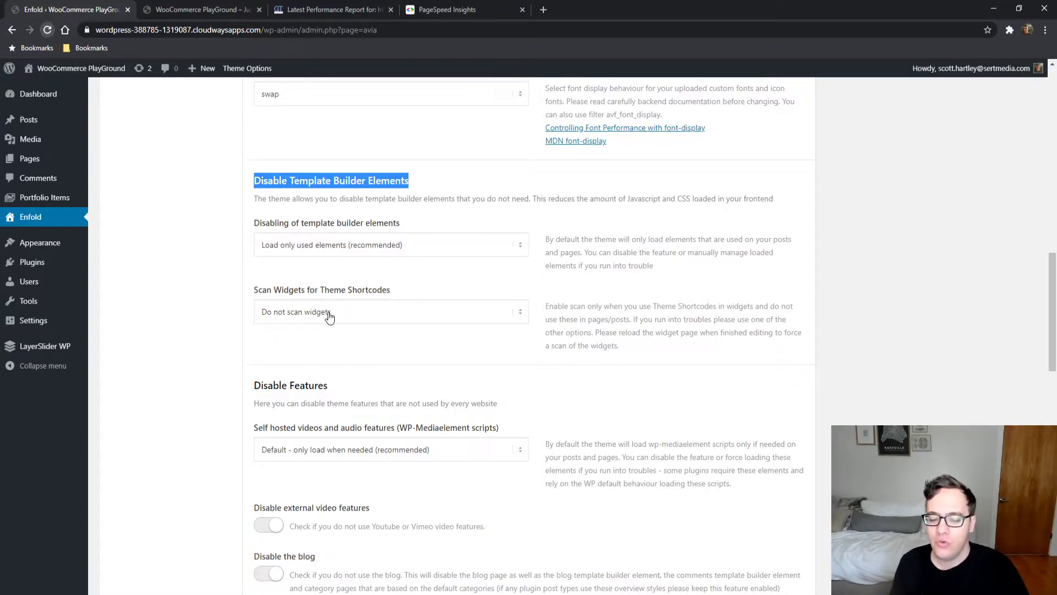
# - Set Scan Widgets for Theme Shortcodes to Scan widgets
pyautogui.click(326, 338)
pyautogui.click(245, 321)
pyautogui.scroll(-1, 245, 321)
pyautogui.scroll(2, 247, 276)
pyautogui.scroll(-1, 269, 285)
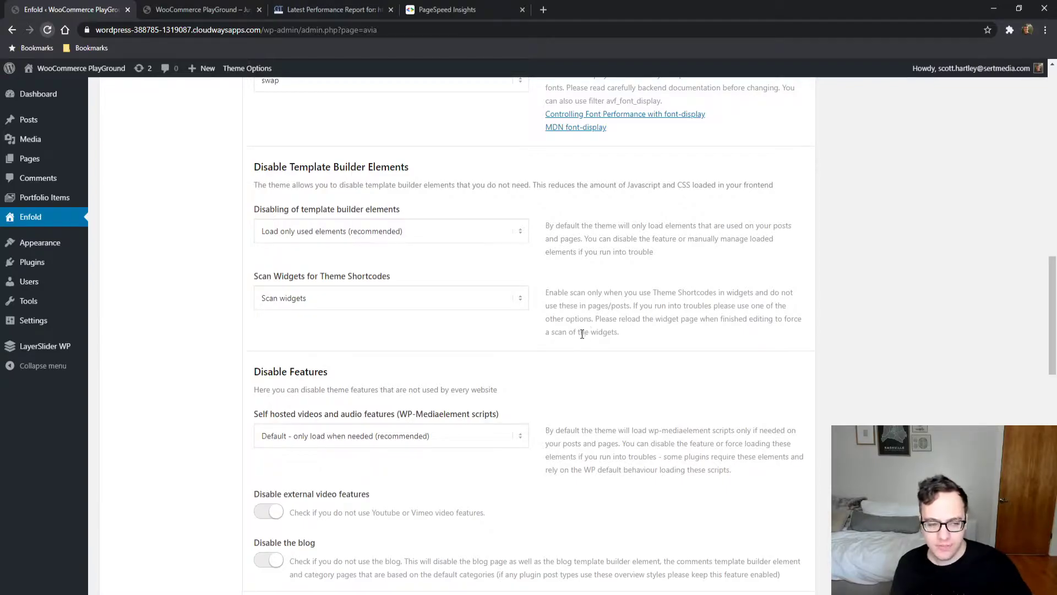
# - Go through the remaining performance options and save all changes to the theme settings
pyautogui.scroll(-3, 500, 367)
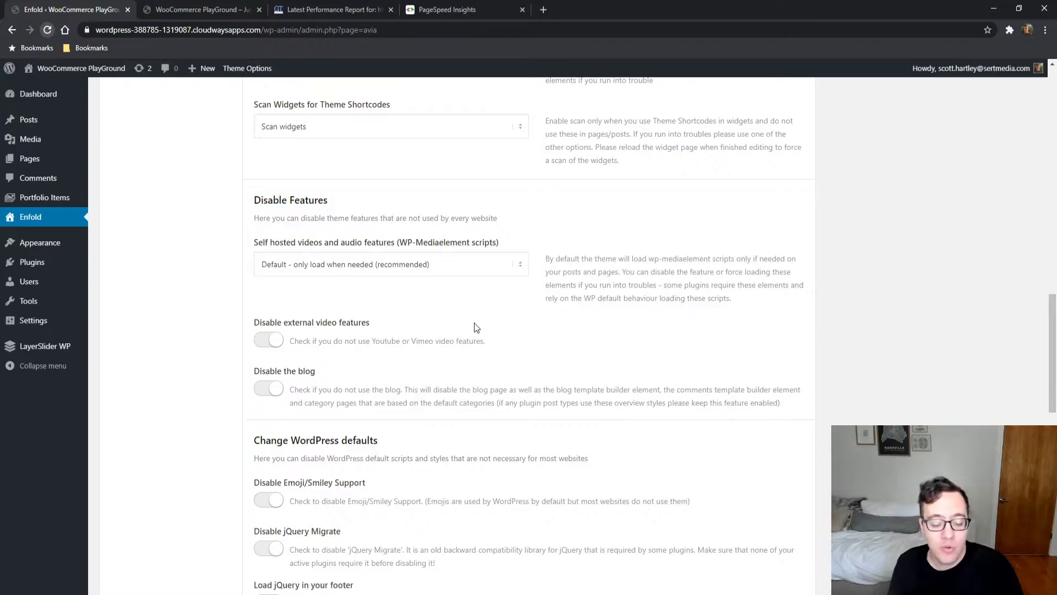
pyautogui.scroll(-10, 196, 267)
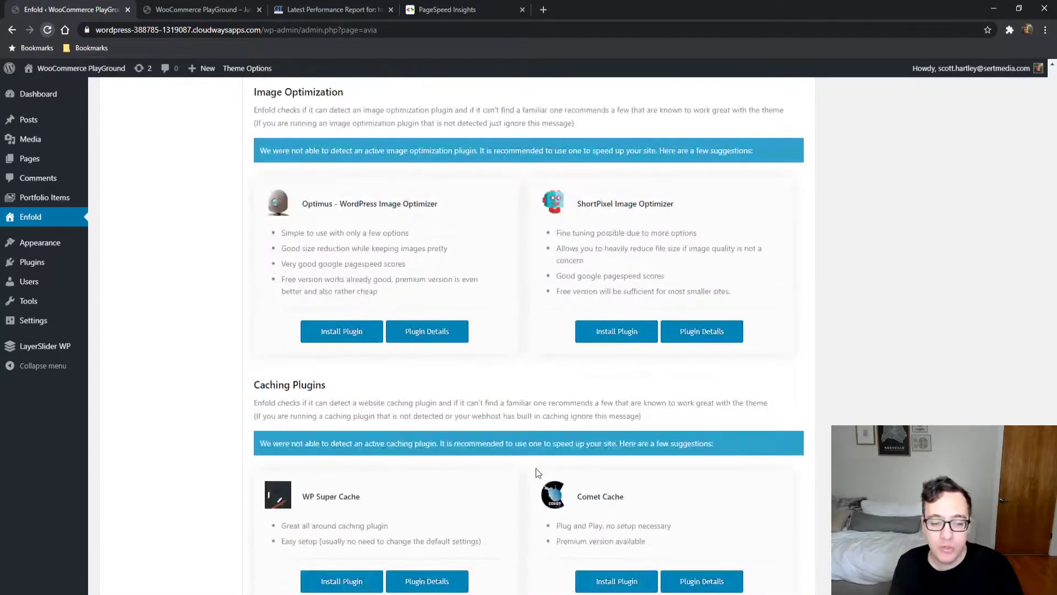
pyautogui.scroll(-3, 771, 418)
pyautogui.click(771, 535)
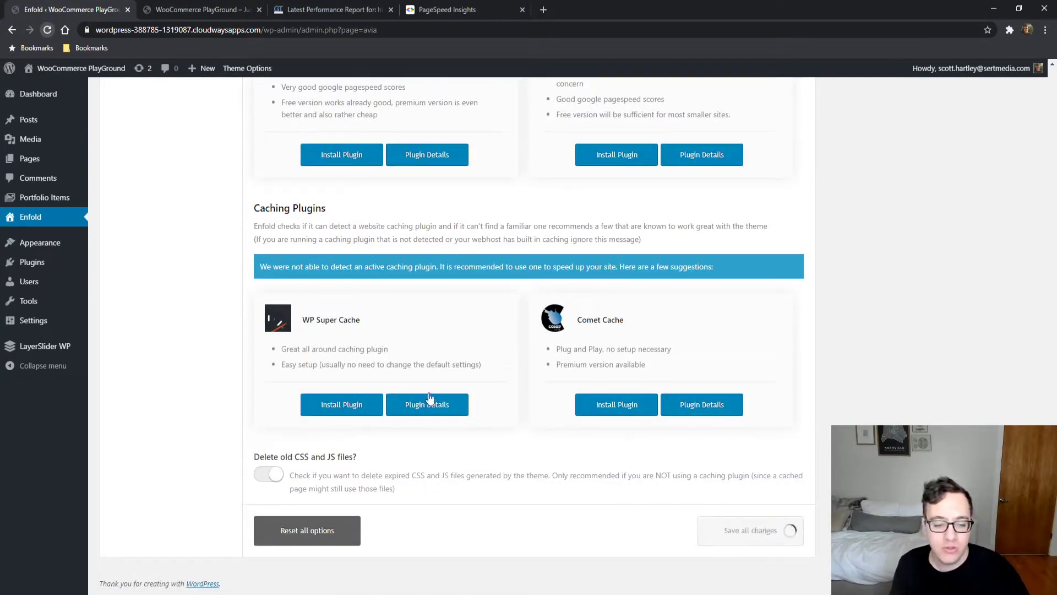
# - Reload the live front page, and update the Home page in the Avia Layout Builder to view it again
pyautogui.click(212, 10)
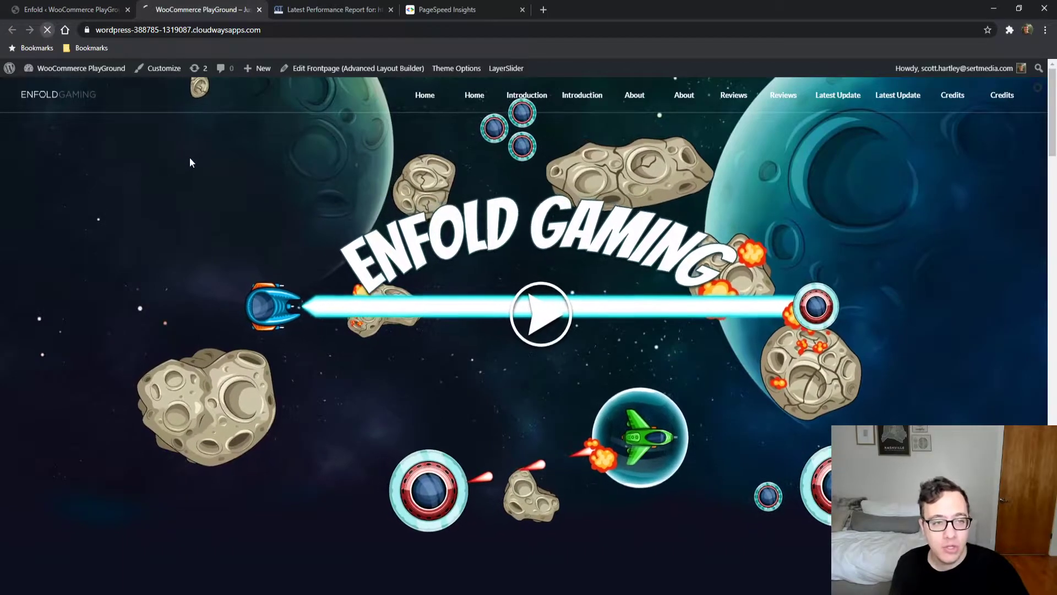
pyautogui.press('F5')
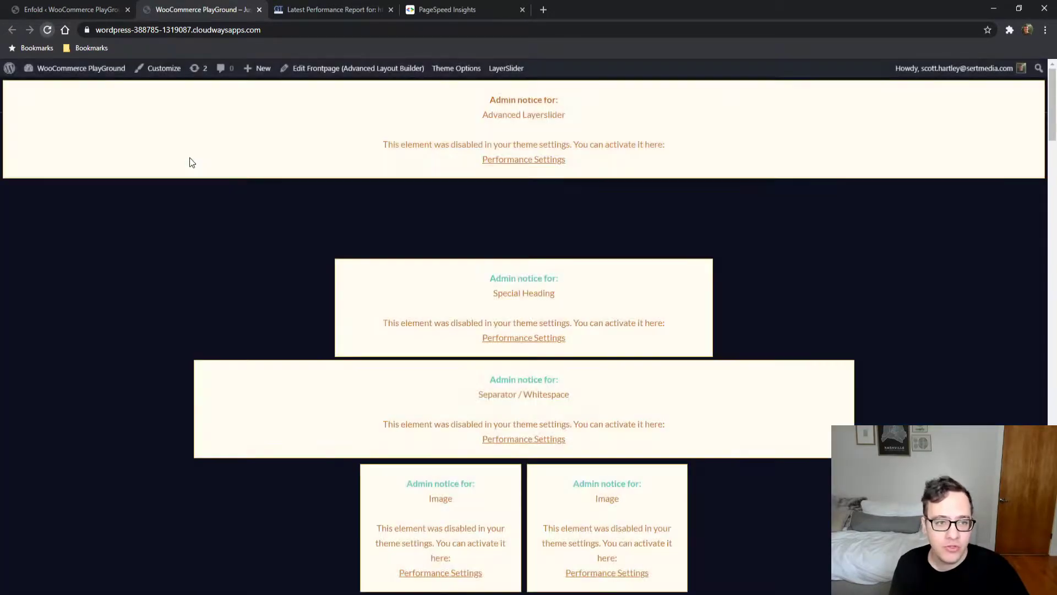
pyautogui.click(392, 71)
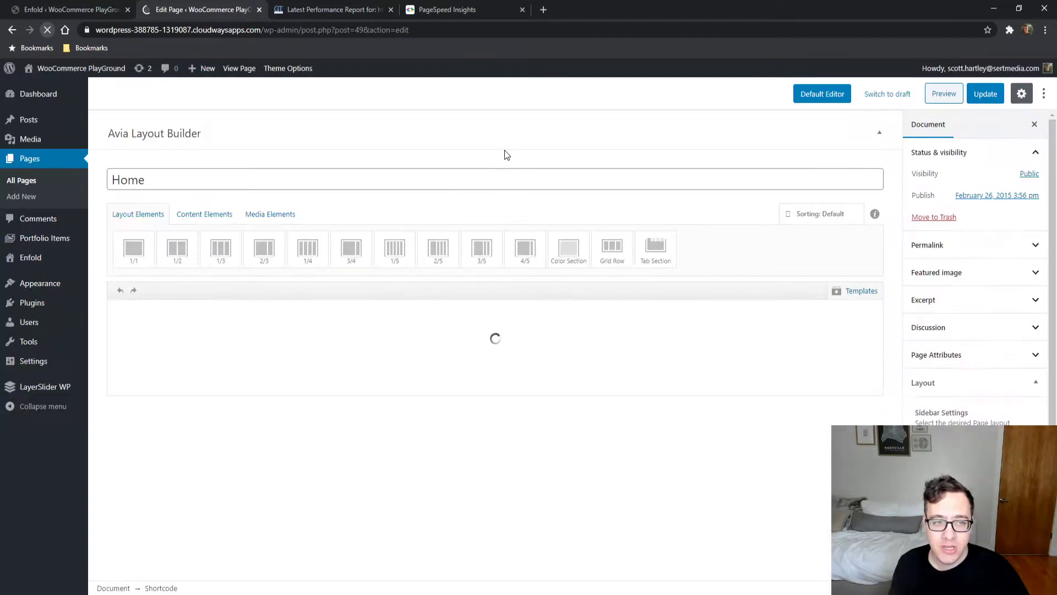
pyautogui.click(985, 94)
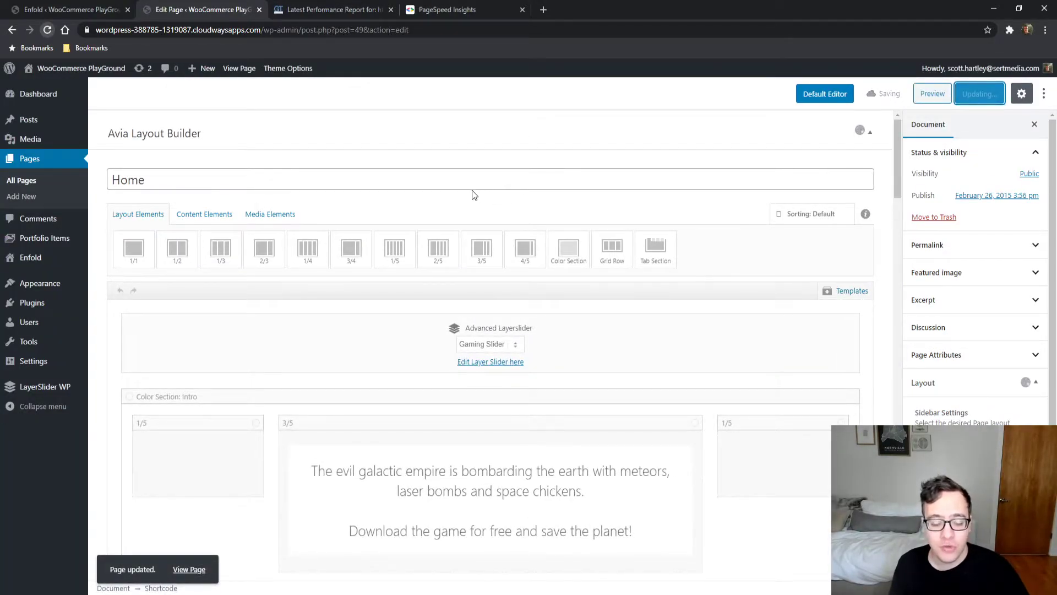
pyautogui.click(189, 569)
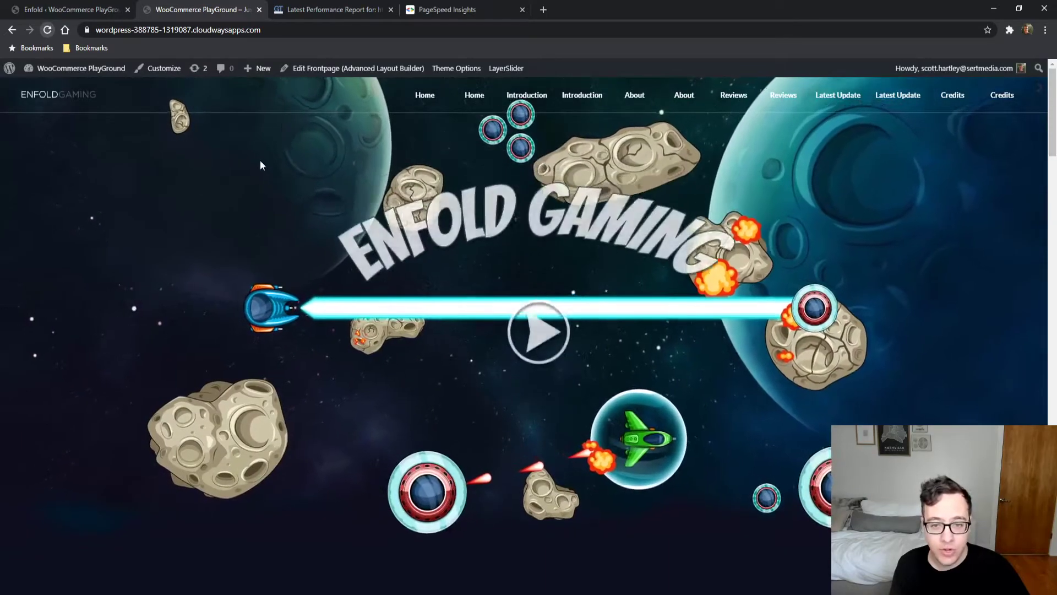
pyautogui.scroll(-6, 220, 199)
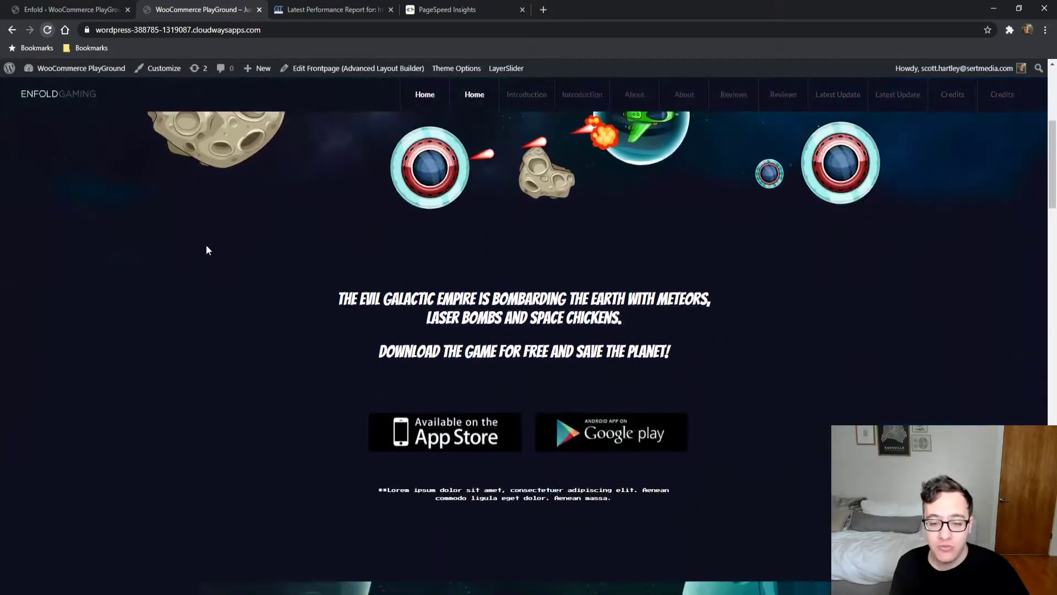
# - Expand the avia-merged-styles CSS request in the GTmetrix waterfall and return to the live front page
pyautogui.click(317, 9)
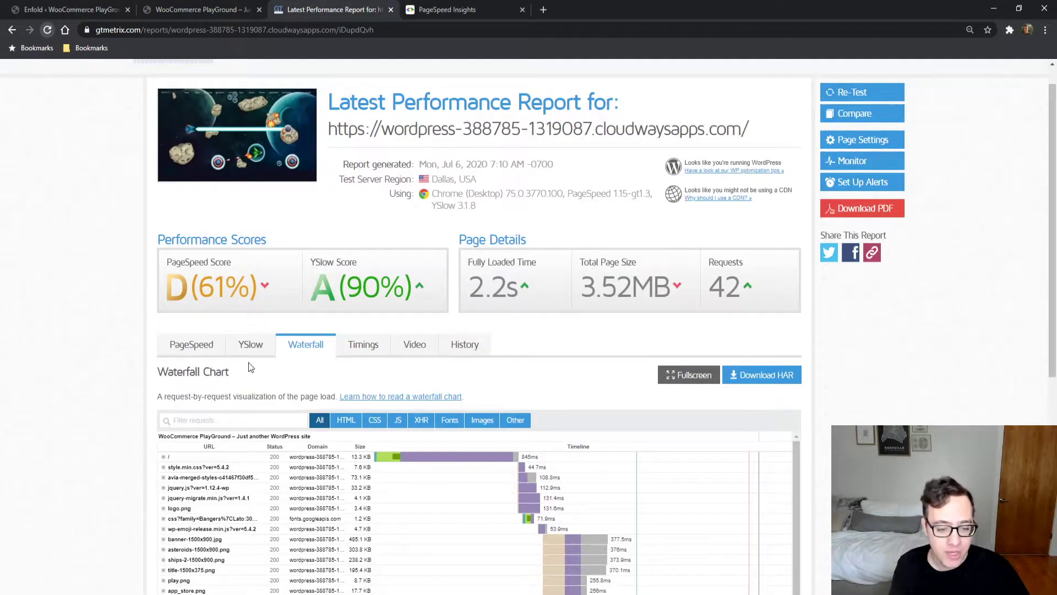
pyautogui.click(238, 477)
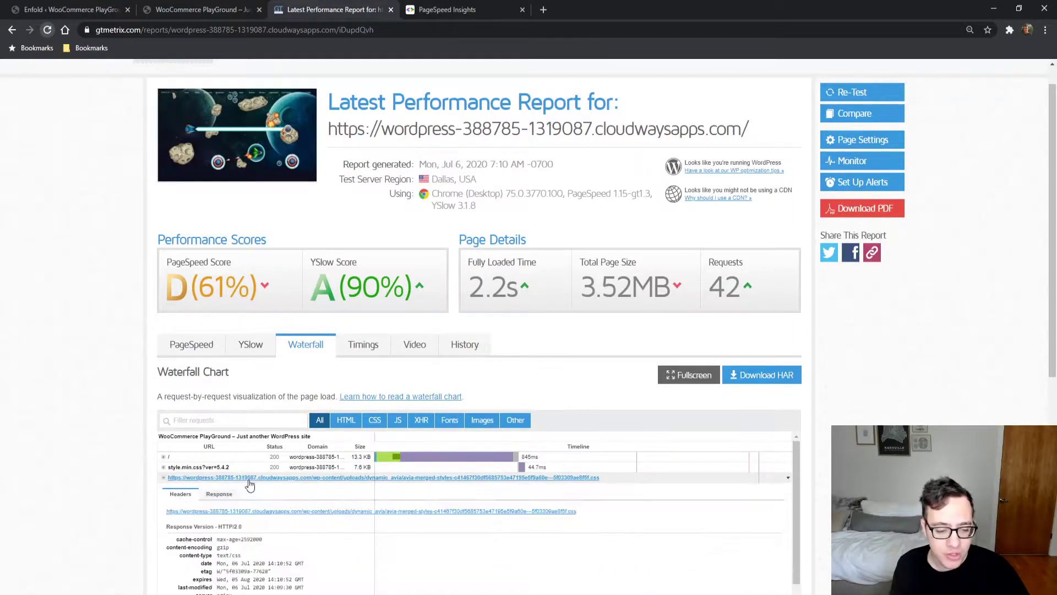
pyautogui.click(217, 9)
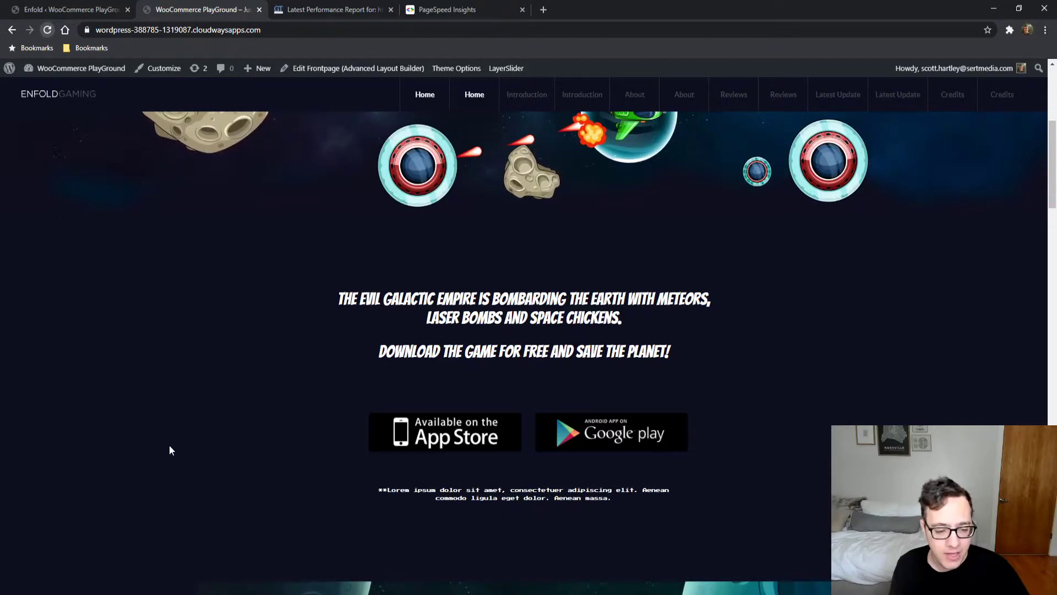
# - Reload the front page without device emulation, inspect its CSS requests in the developer tools' network log, and return to the Enfold options
pyautogui.hotkey('ctrl', 'shift', 'i')
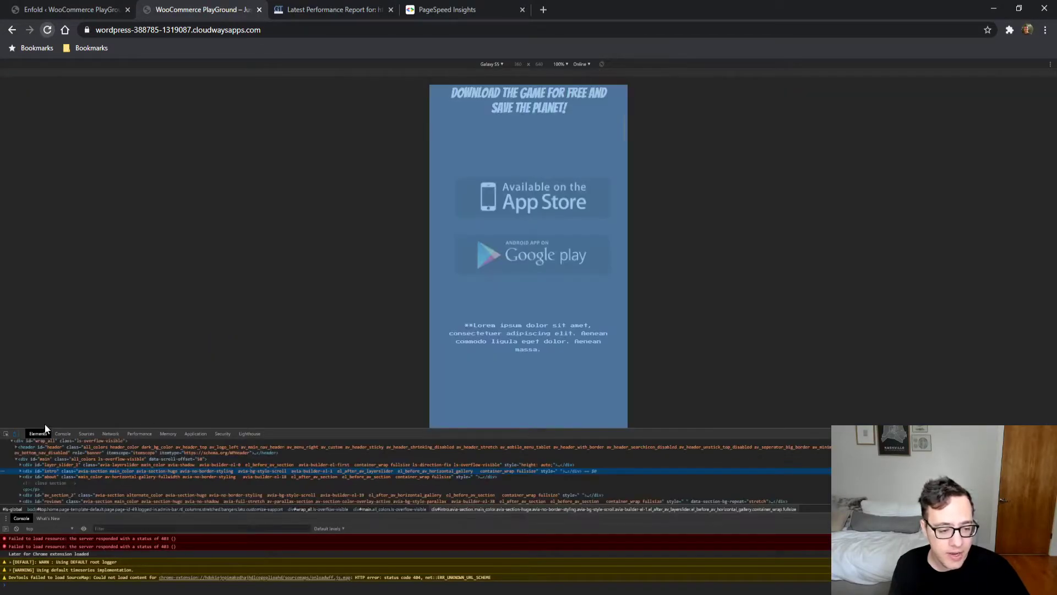
pyautogui.click(16, 435)
pyautogui.click(111, 434)
pyautogui.hotkey('ctrl', 'r')
pyautogui.moveTo(420, 435); pyautogui.dragTo(433, 218)
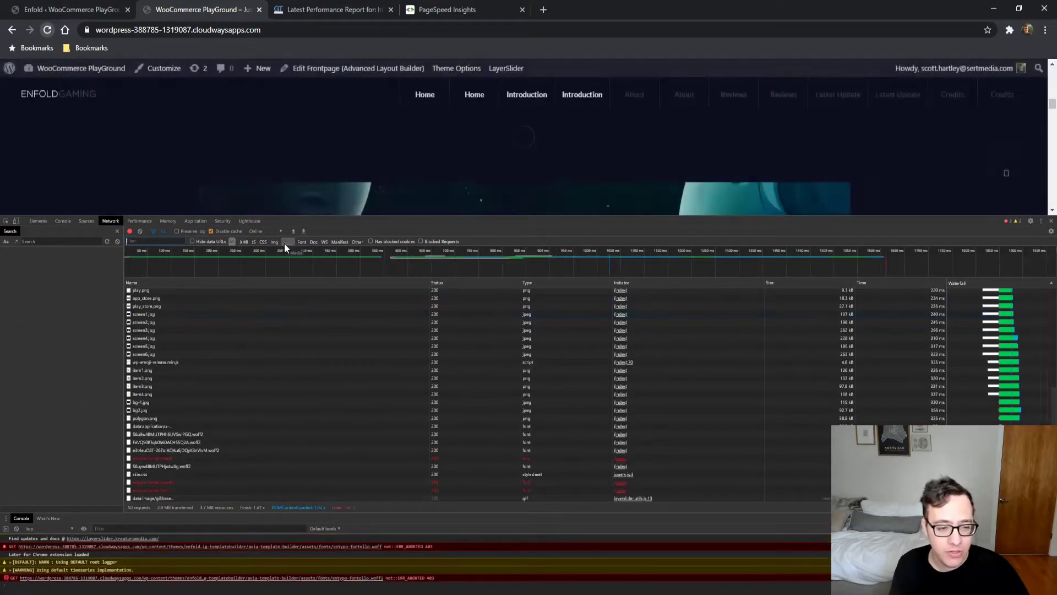
pyautogui.click(264, 242)
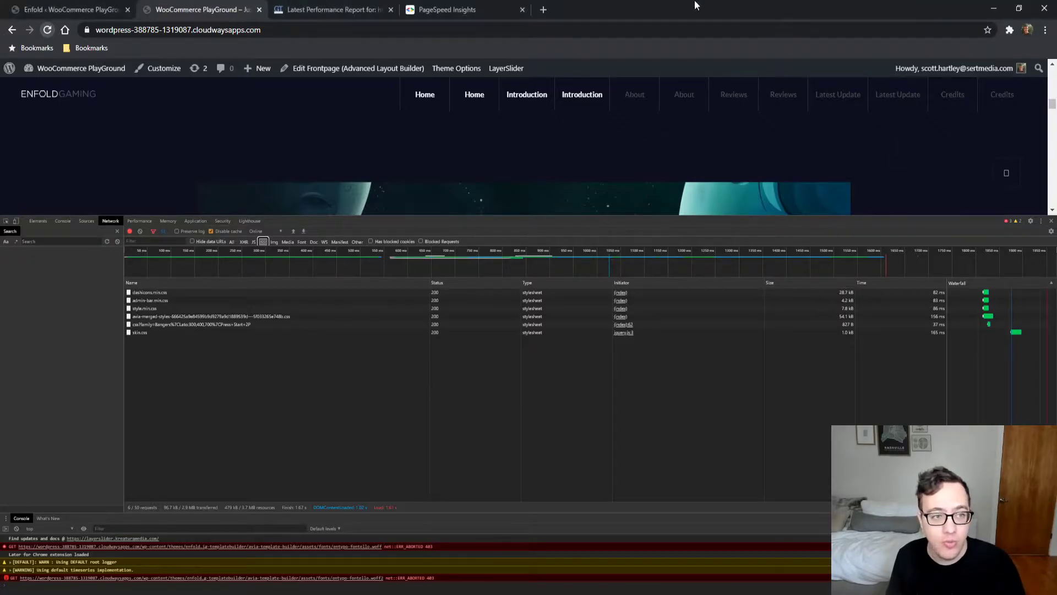
pyautogui.click(114, 5)
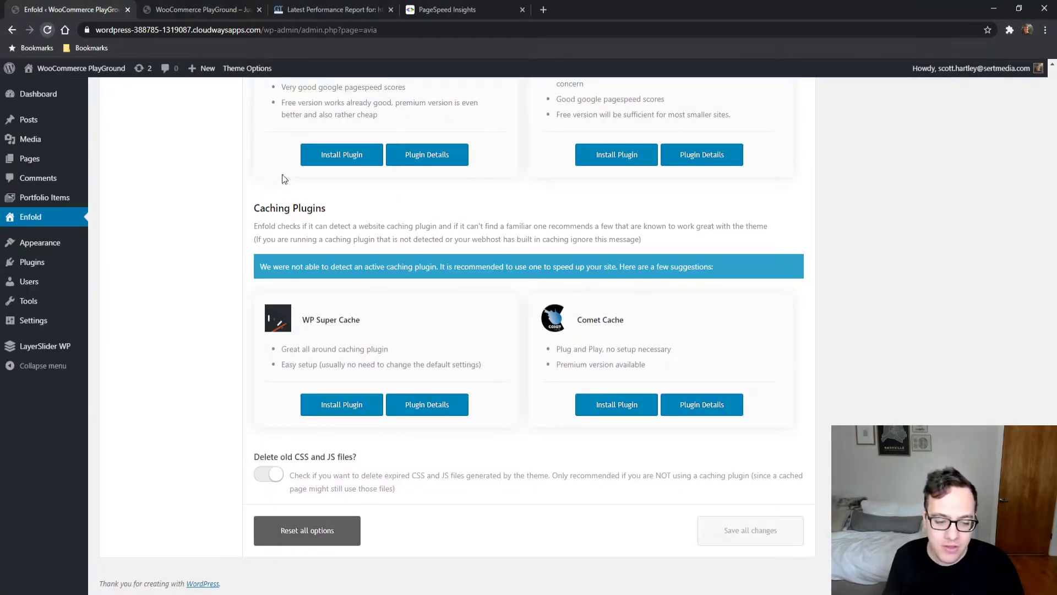
# - Open the Widgets page in a new tab and expand the Sidebar Blog, Sidebar Pages and Footer - column1 areas
pyautogui.scroll(10, 184, 331)
pyautogui.scroll(8, 210, 301)
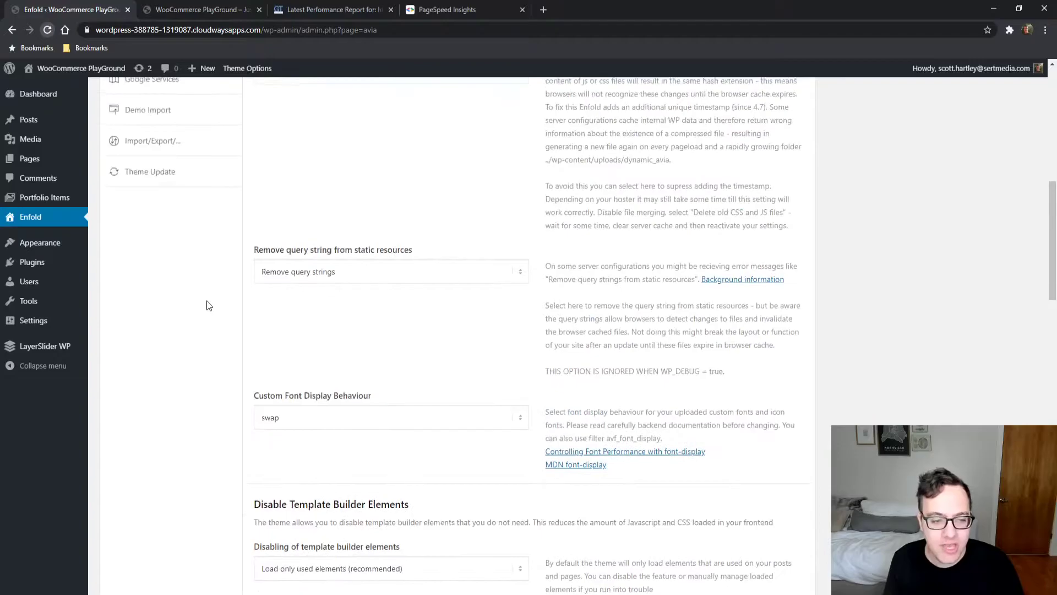
pyautogui.scroll(-6, 208, 303)
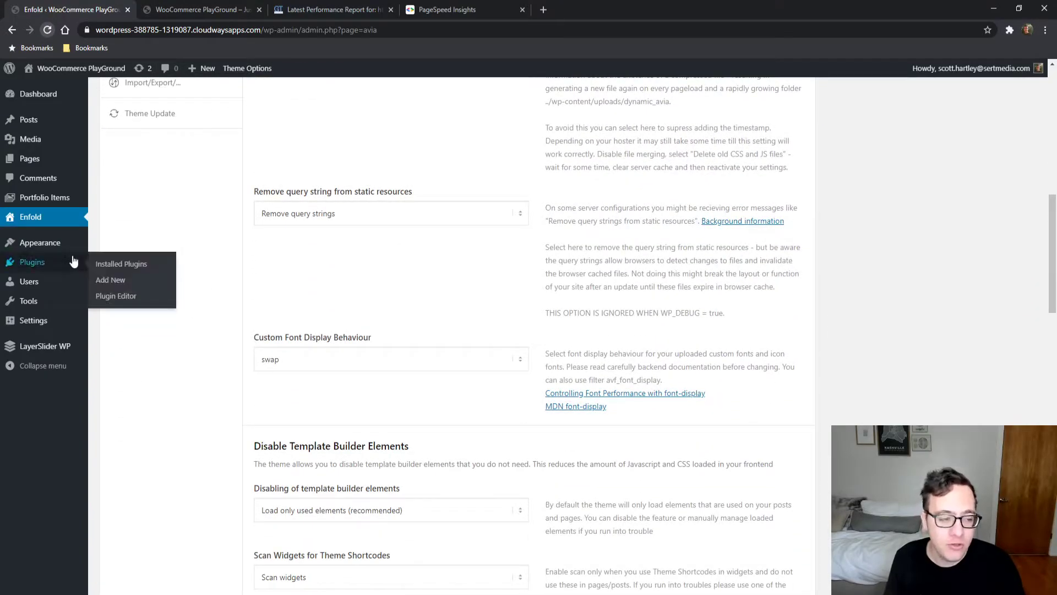
pyautogui.moveTo(77, 243)
pyautogui.middleClick(110, 276)
pyautogui.click(111, 277)
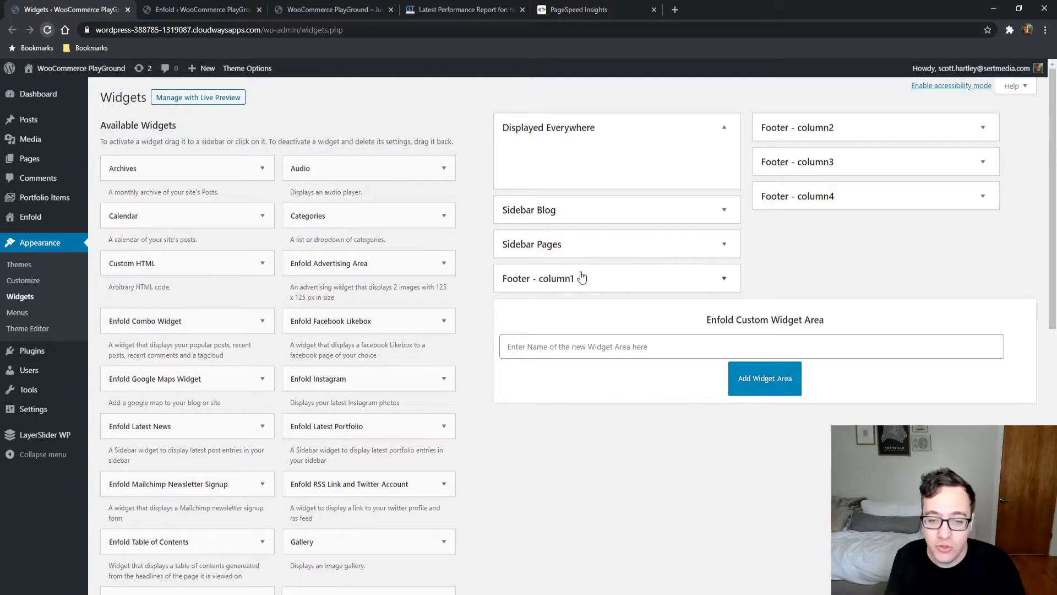
pyautogui.click(602, 219)
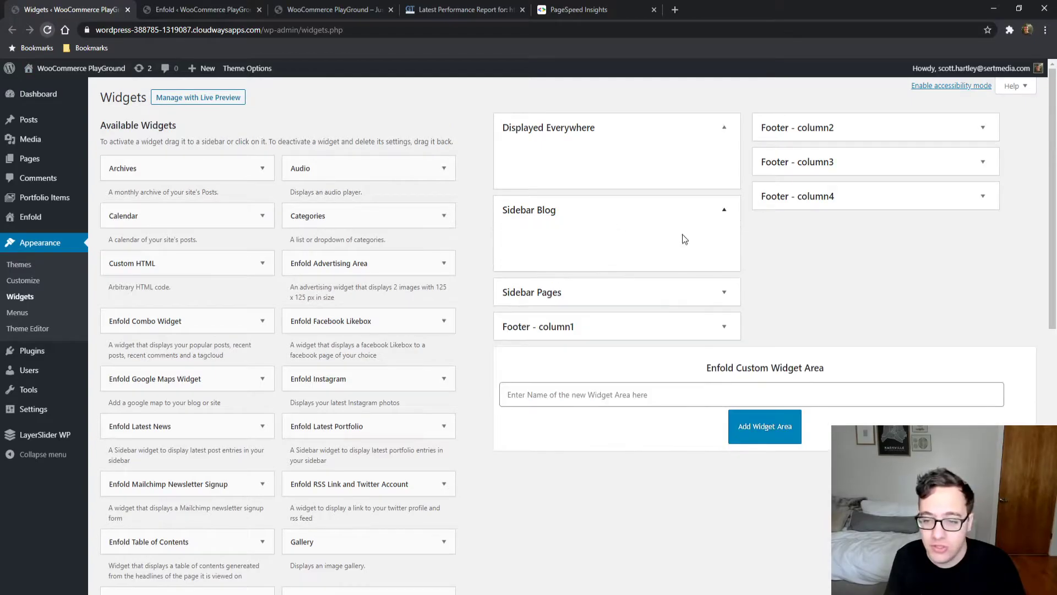
pyautogui.click(638, 297)
pyautogui.click(657, 381)
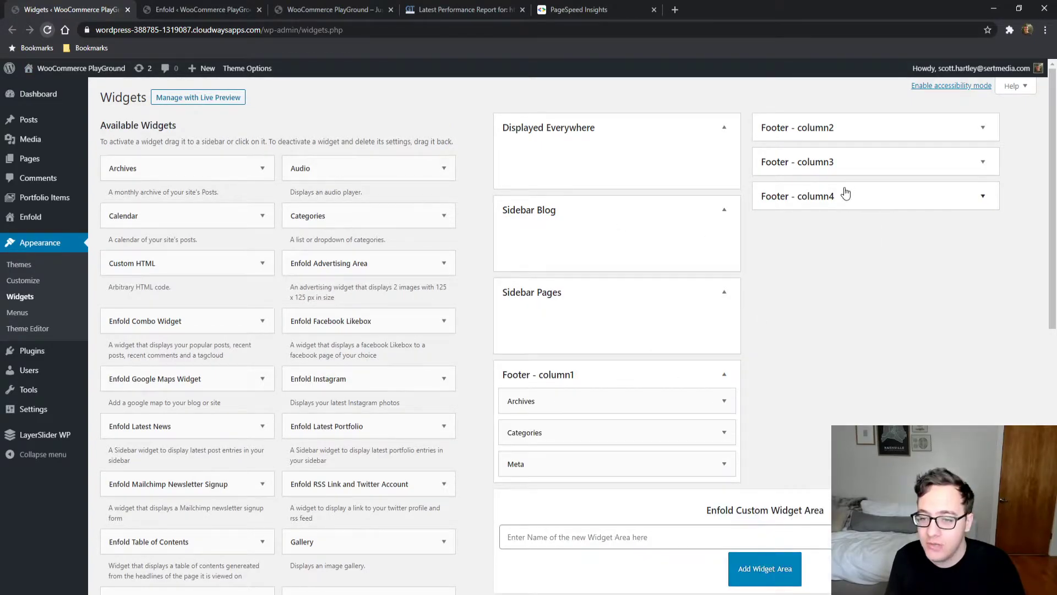
# - Set the title of the Archives widget in Footer - column1 to "archives", save it and reload the Widgets page
pyautogui.click(738, 398)
pyautogui.scroll(-1, 683, 286)
pyautogui.click(617, 384)
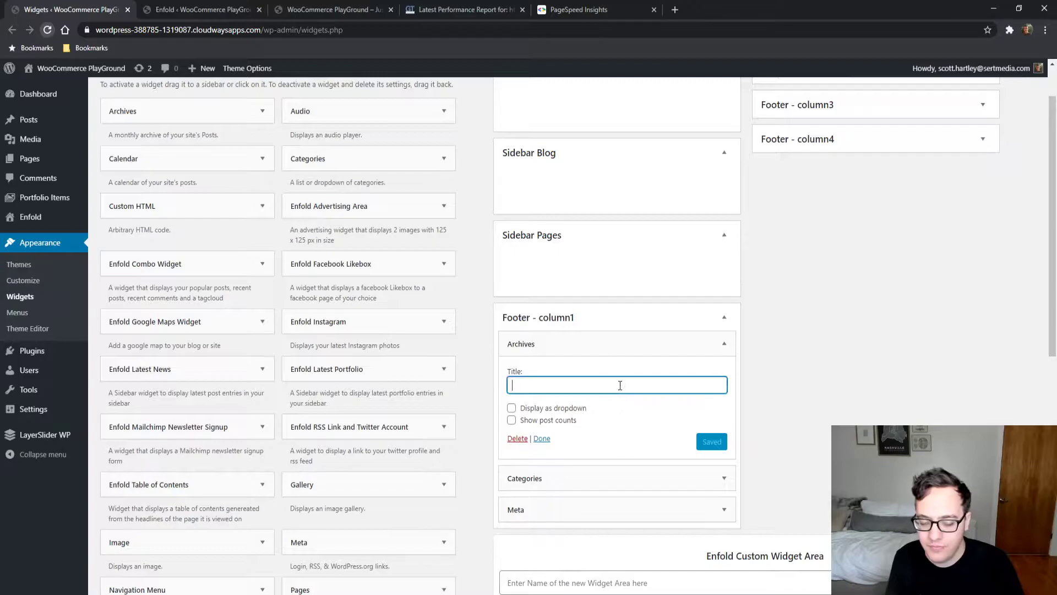
pyautogui.write('archives')
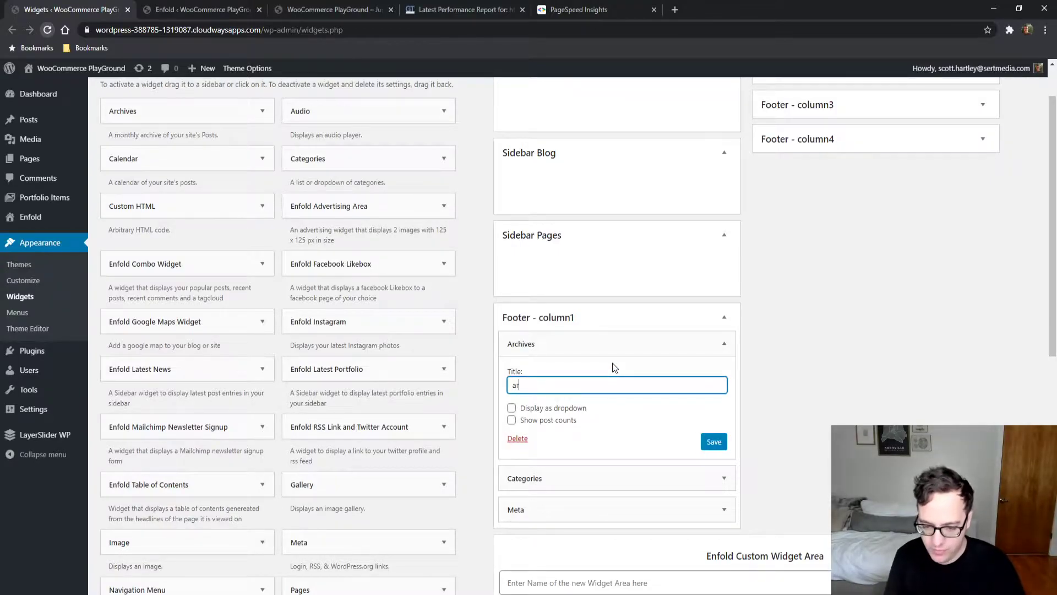
pyautogui.click(714, 442)
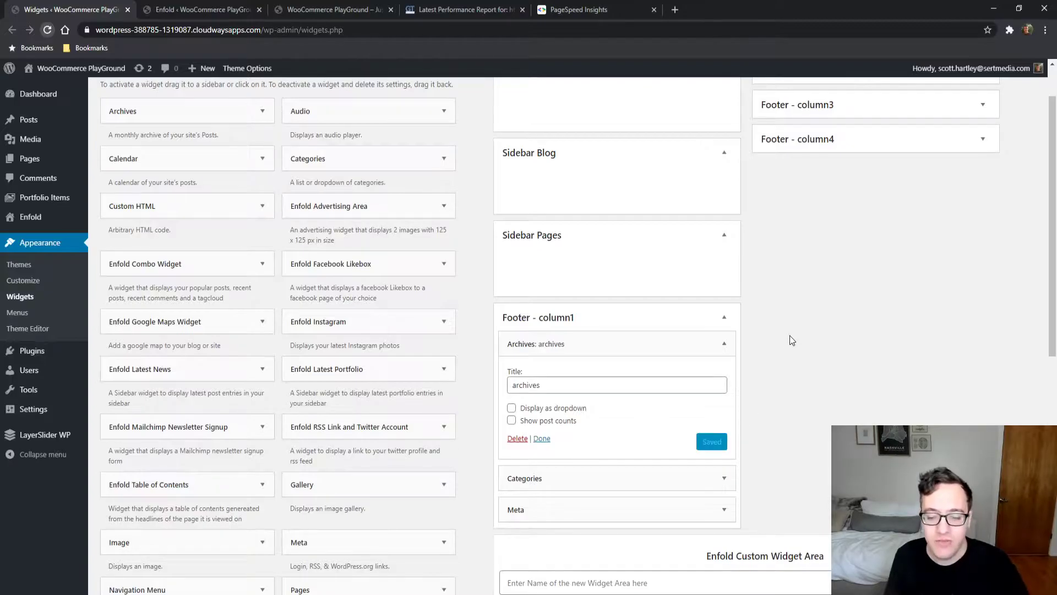
pyautogui.press('F5')
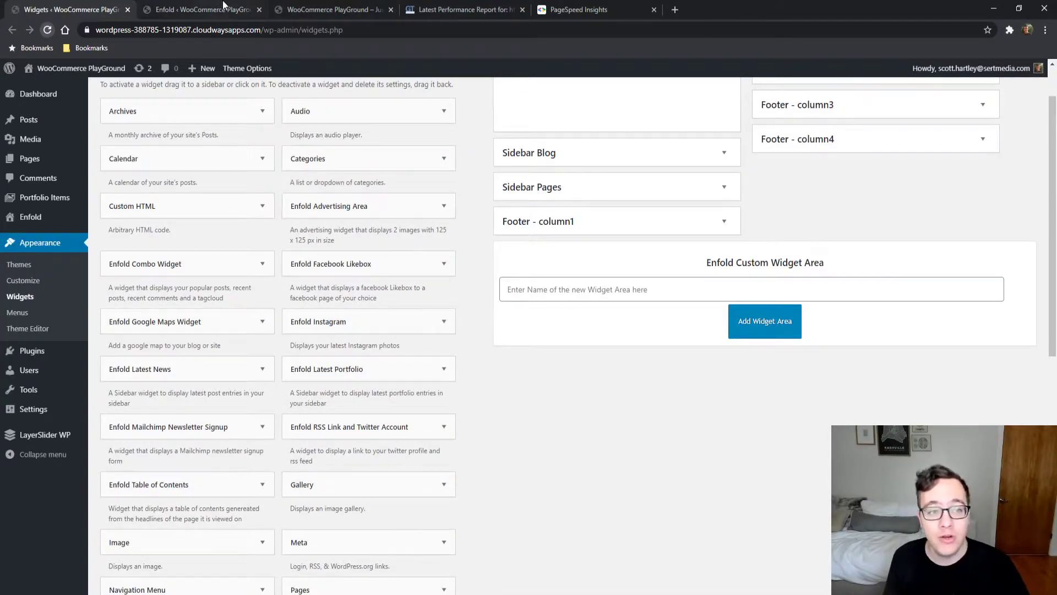
# - Return to the Enfold performance options and switch Disable external video features on and back off
pyautogui.click(204, 9)
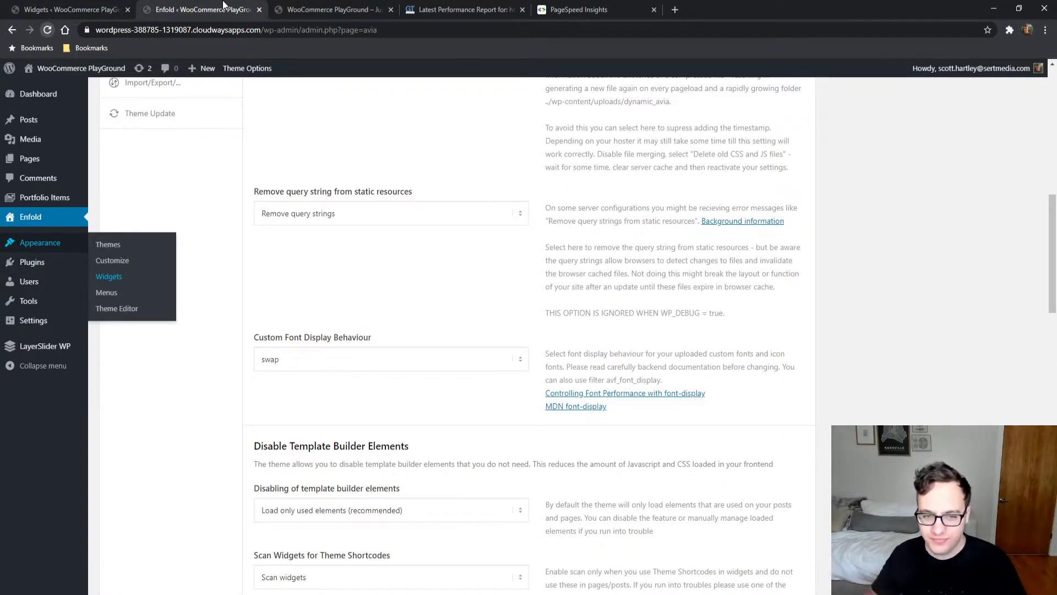
pyautogui.scroll(-1, 327, 128)
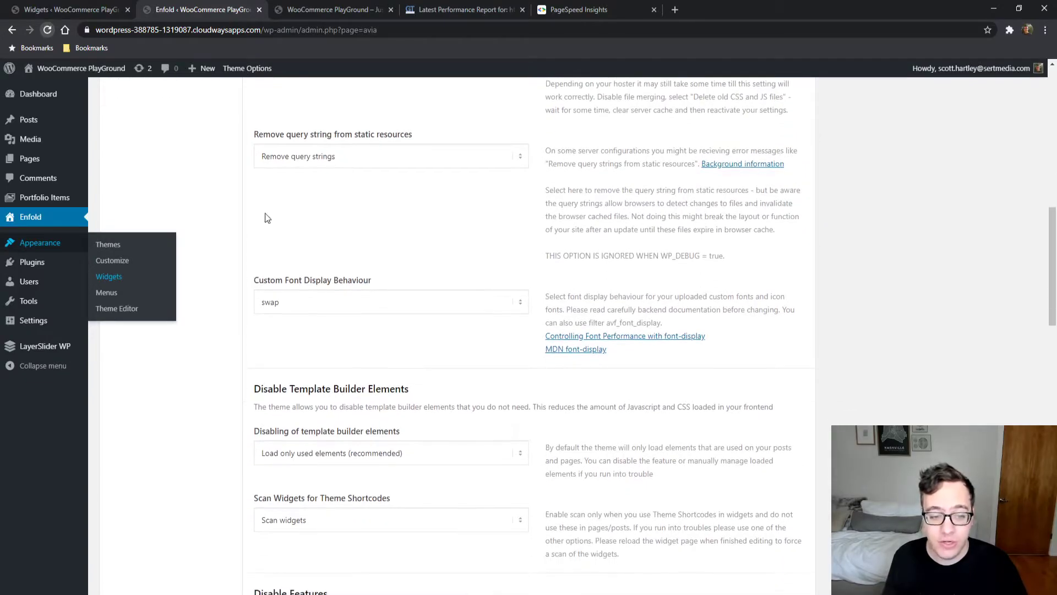
pyautogui.scroll(3, 264, 209)
pyautogui.scroll(-6, 308, 215)
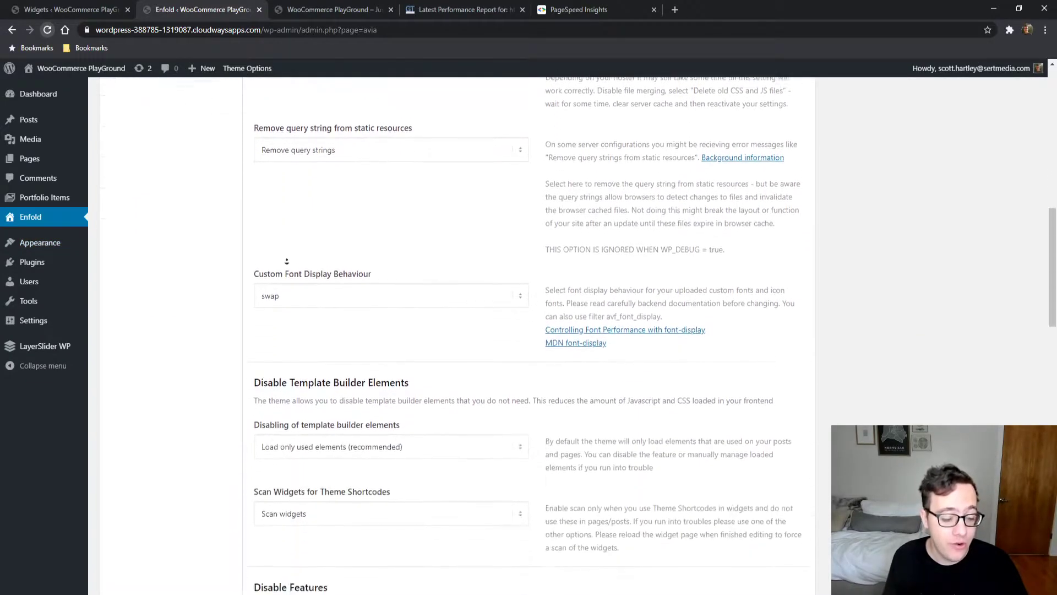
pyautogui.scroll(-5, 223, 256)
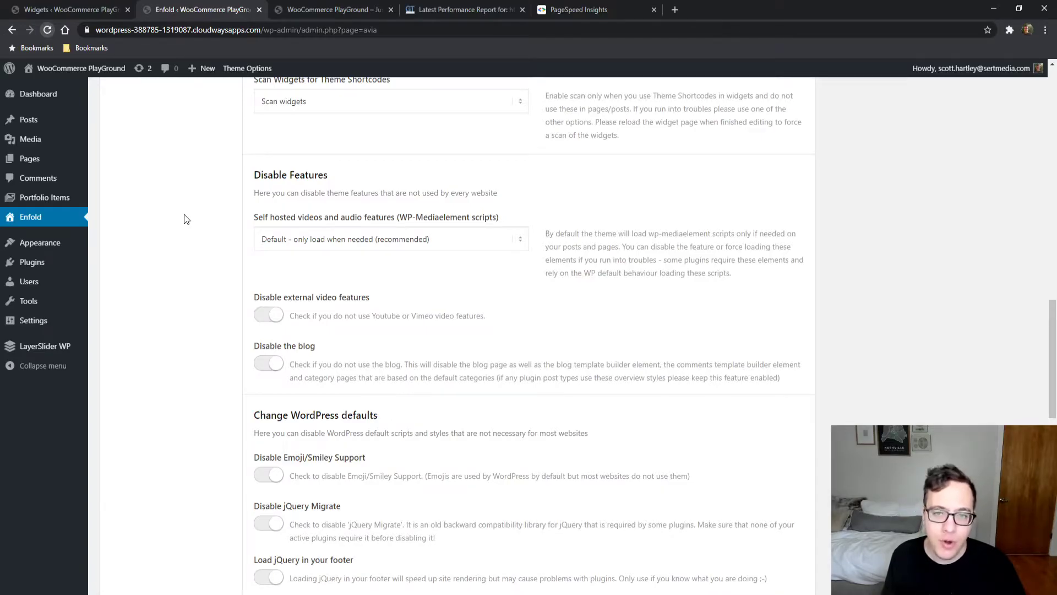
pyautogui.scroll(-3, 199, 237)
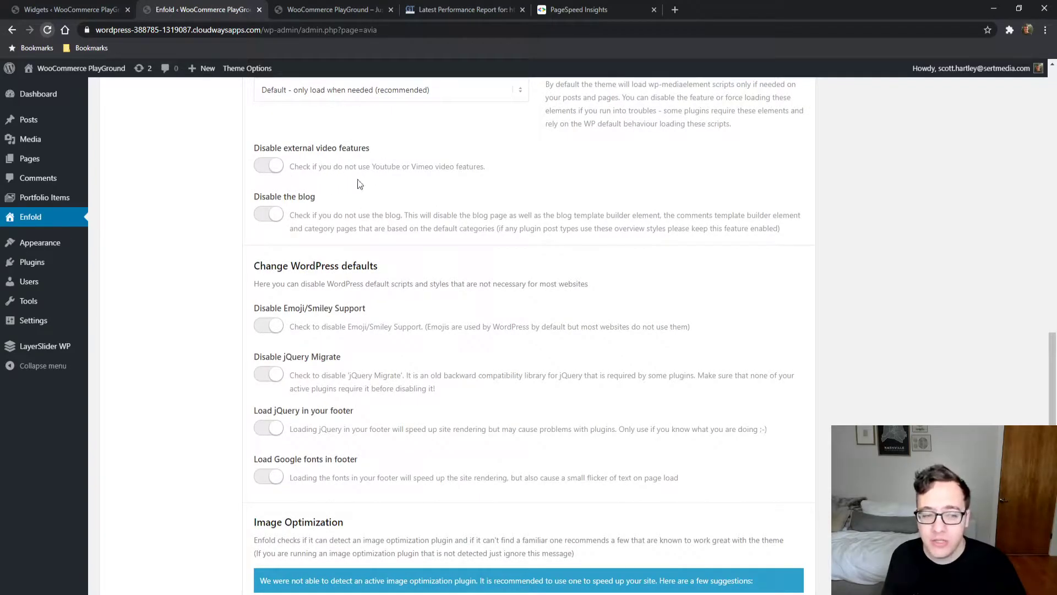
pyautogui.click(274, 166)
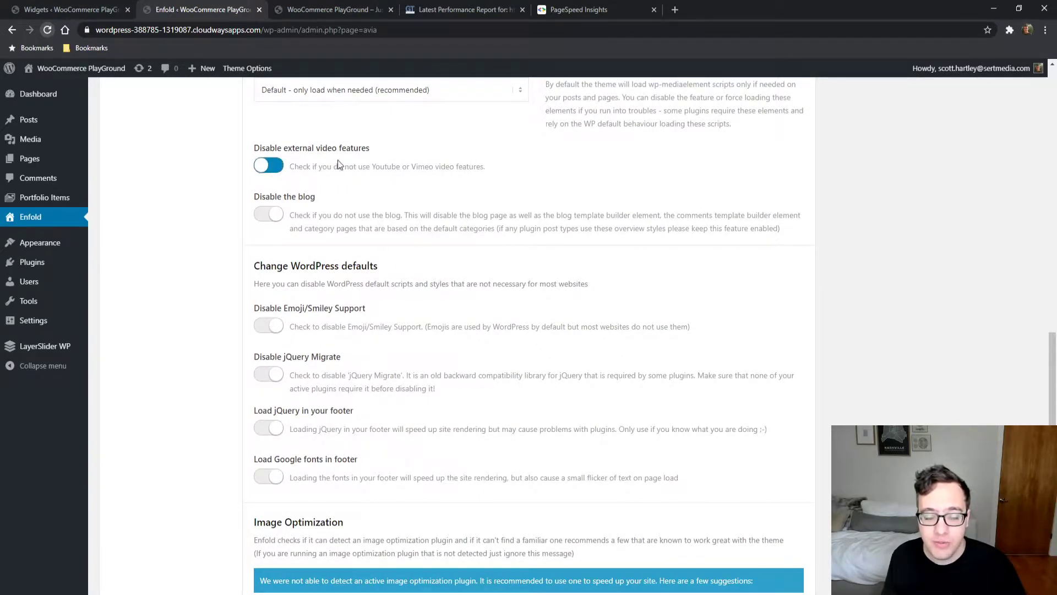
pyautogui.click(275, 168)
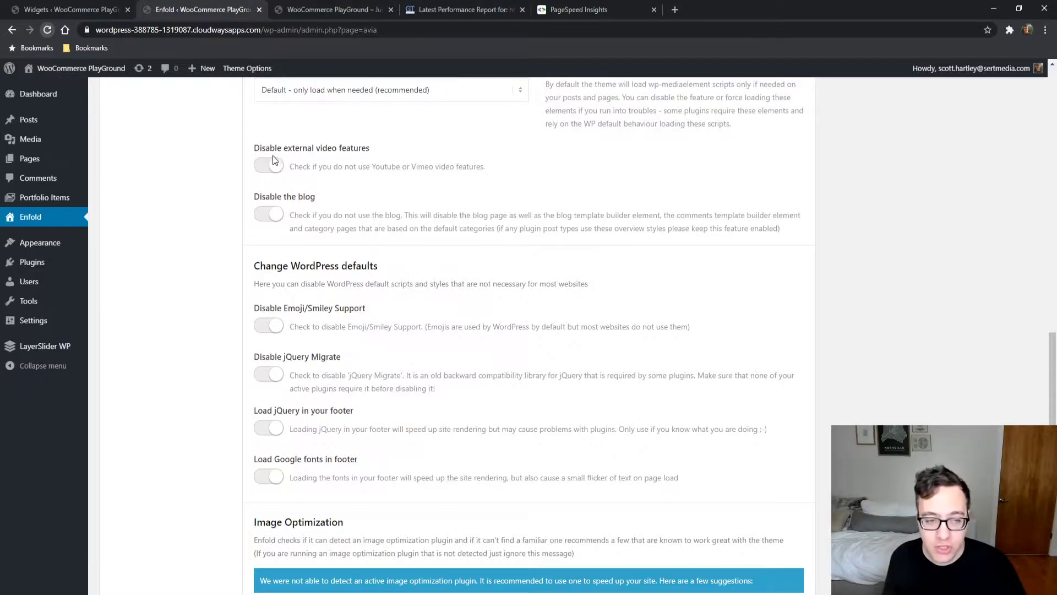
# - Close the developer tools on the live front page, view its slider section, and return to the Enfold options
pyautogui.click(292, 10)
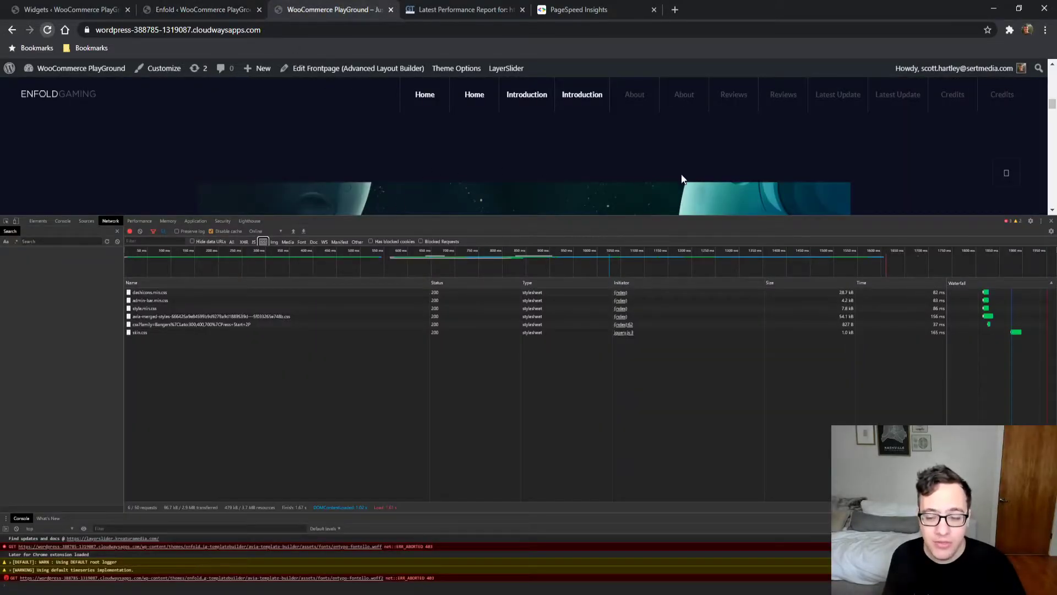
pyautogui.click(1051, 221)
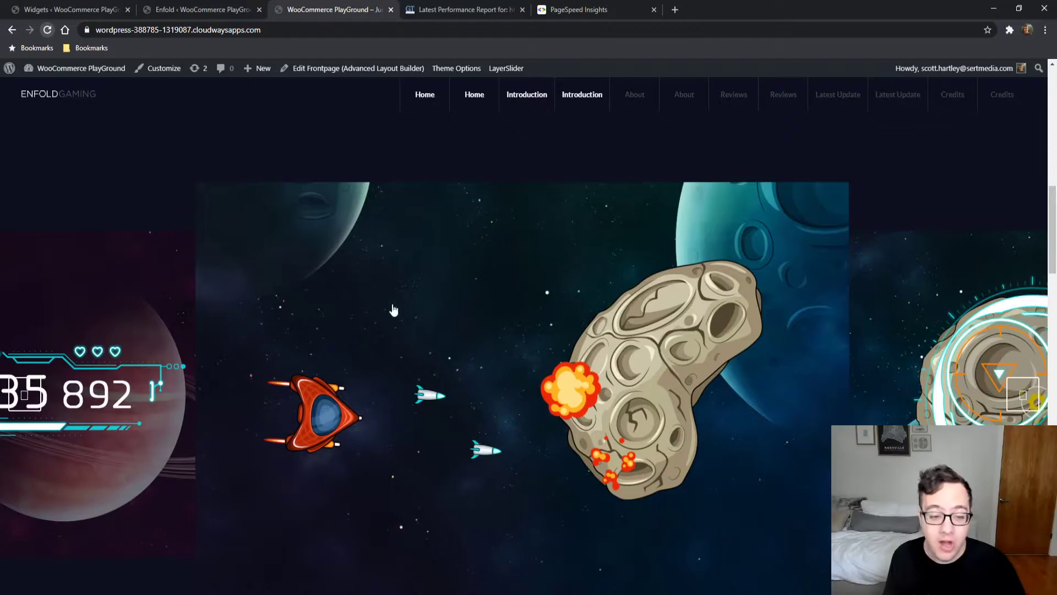
pyautogui.scroll(12, 288, 302)
pyautogui.click(158, 7)
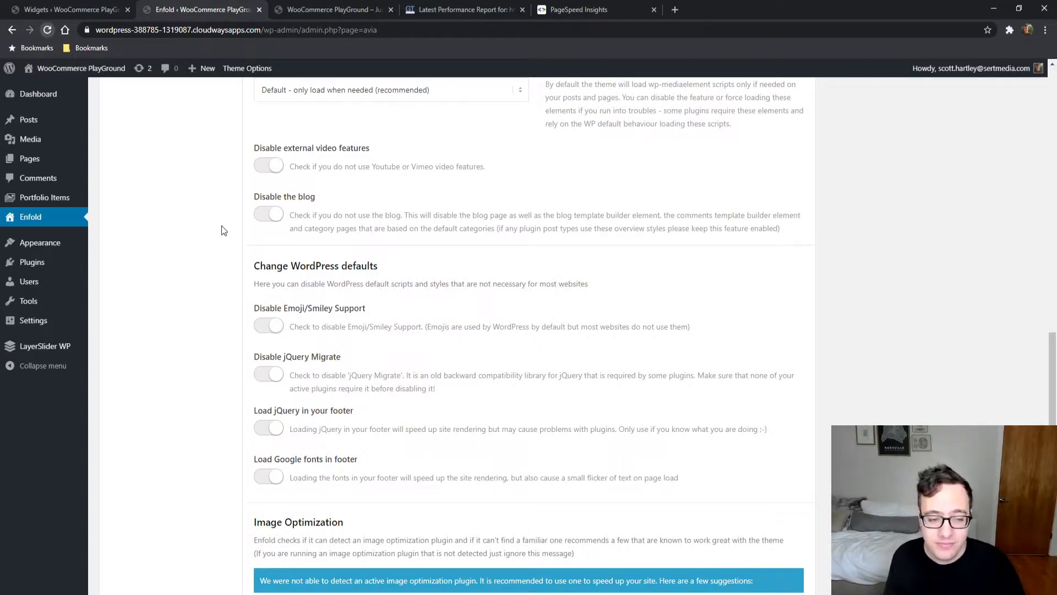
# - Enable Disable Emoji/Smiley Support and Disable jQuery Migrate under Change WordPress defaults
pyautogui.scroll(-2, 218, 236)
pyautogui.scroll(-1, 213, 271)
pyautogui.click(272, 204)
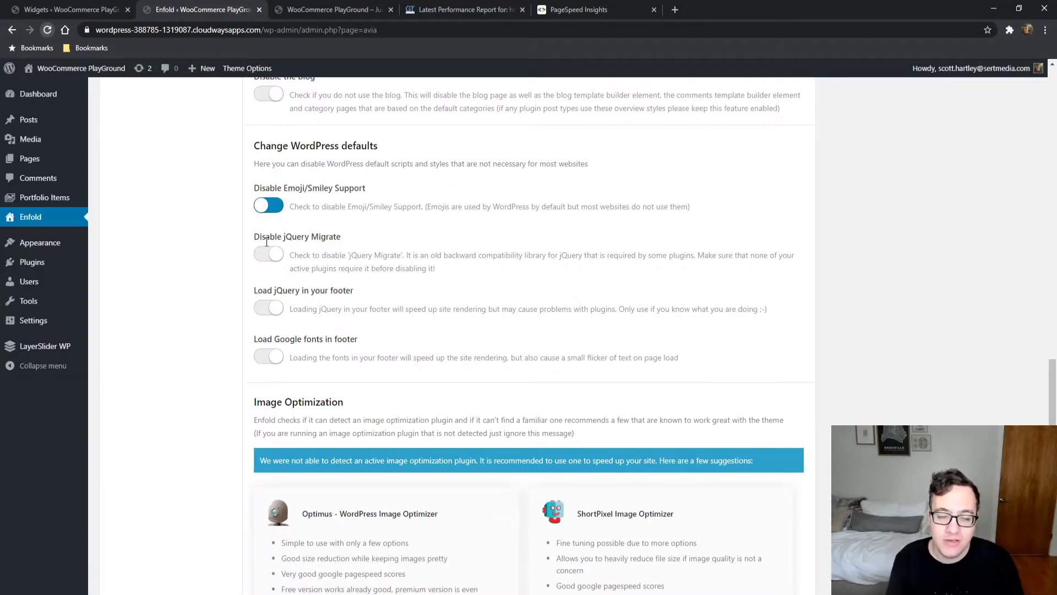
pyautogui.click(269, 255)
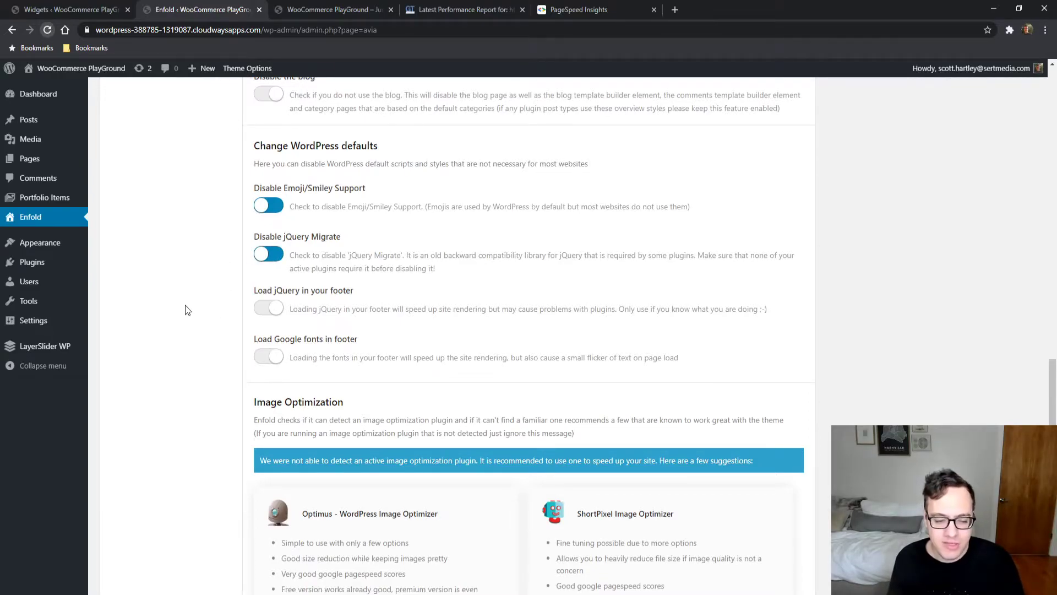
pyautogui.scroll(-1, 189, 309)
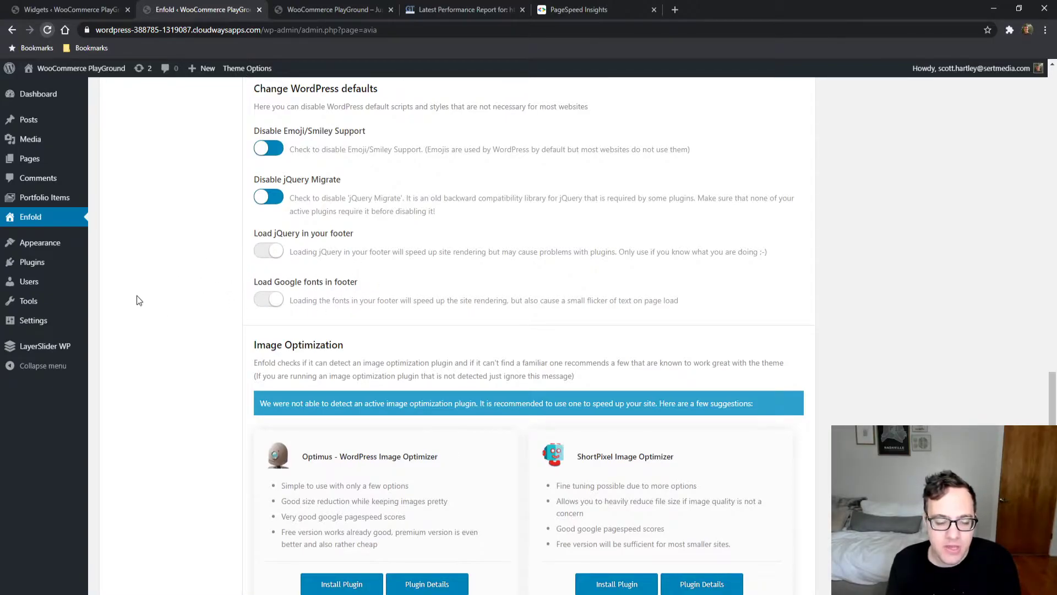
# - Open the LayerSlider WP sliders page in a new tab, close the Widgets tab, and return to the Enfold options
pyautogui.middleClick(61, 346)
pyautogui.moveTo(302, 10); pyautogui.dragTo(165, 7)
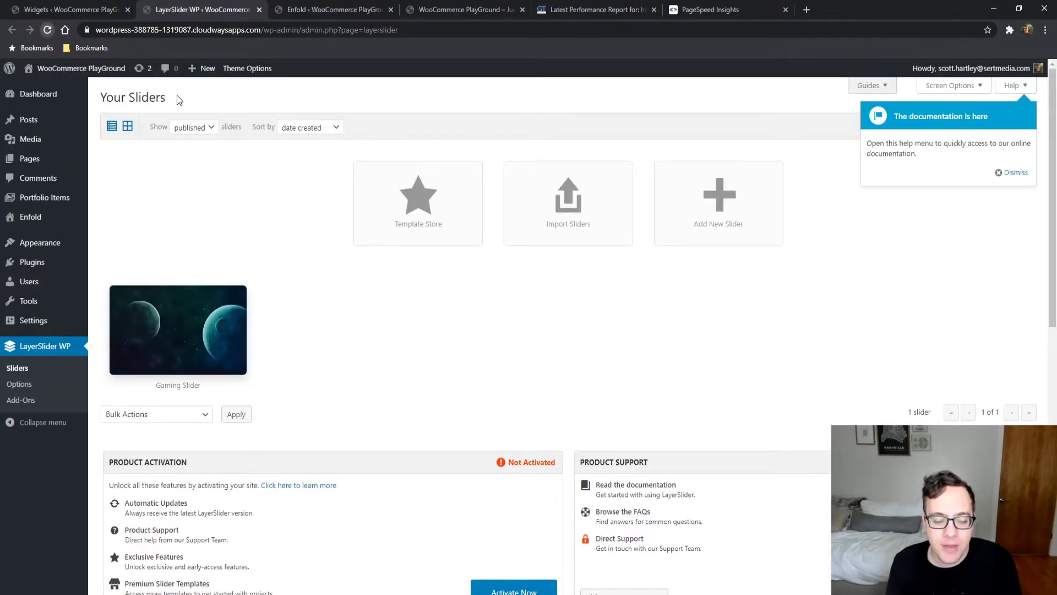
pyautogui.click(127, 10)
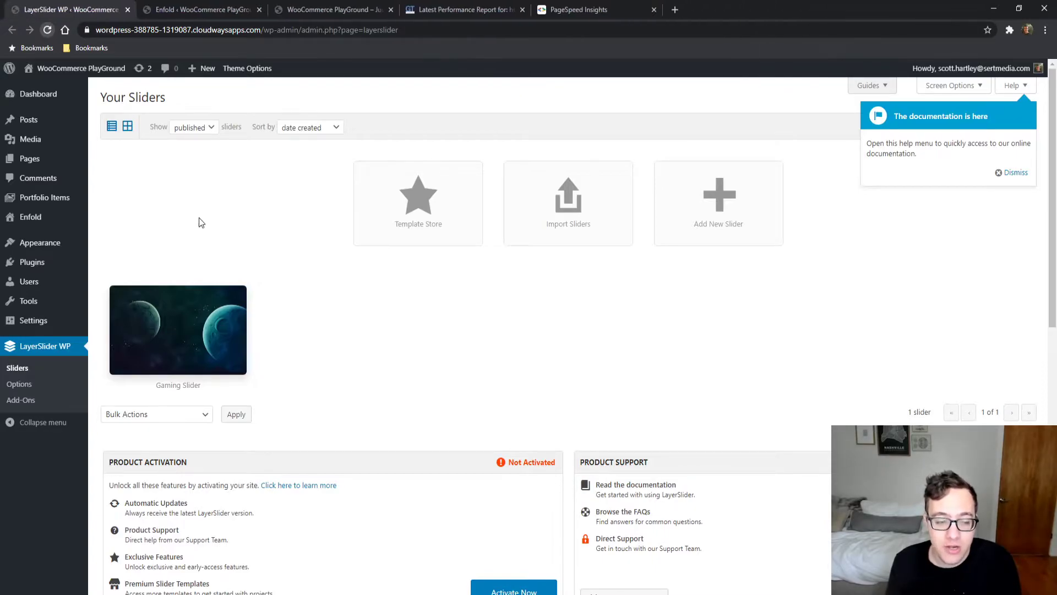
pyautogui.click(224, 9)
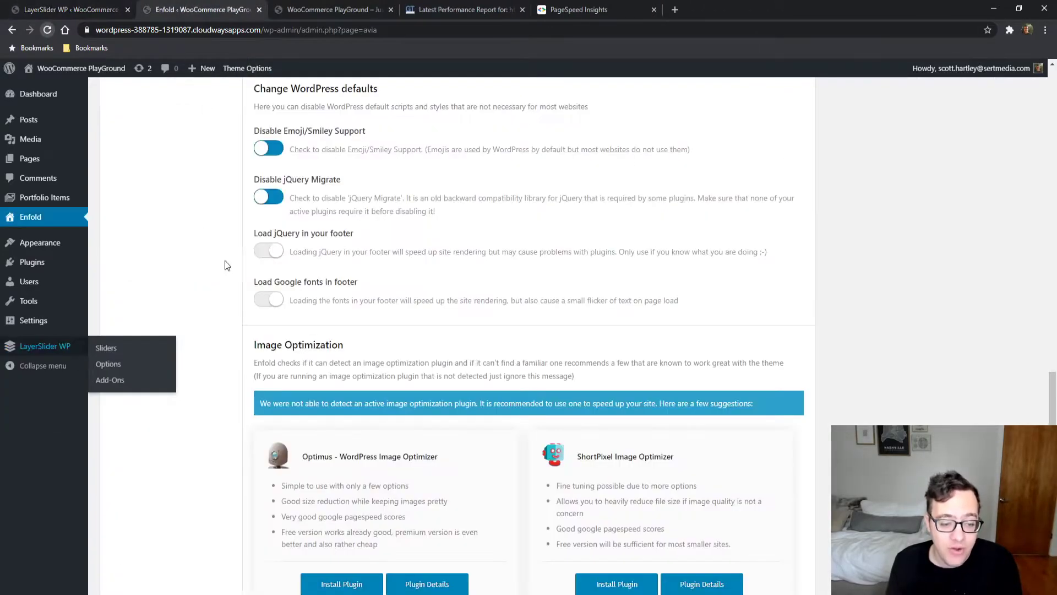
# - Save the changed WordPress default options in the Enfold performance settings
pyautogui.scroll(-8, 363, 466)
pyautogui.scroll(5, 217, 292)
pyautogui.scroll(-5, 217, 291)
pyautogui.click(739, 544)
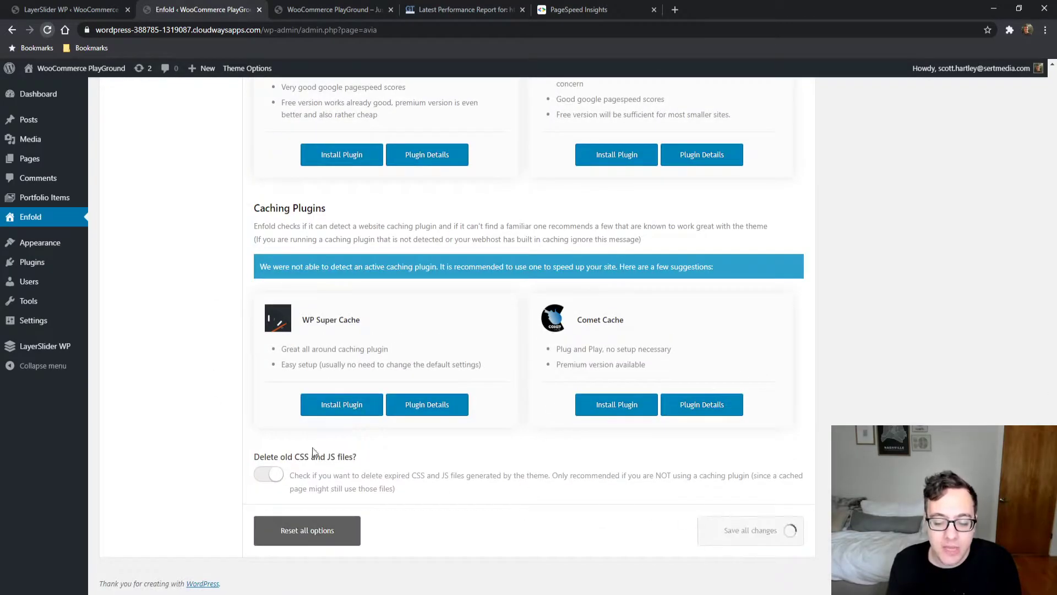
# - Open the general Theme Options section of the Enfold settings and look through all of its options
pyautogui.scroll(8, 170, 408)
pyautogui.scroll(10, 171, 291)
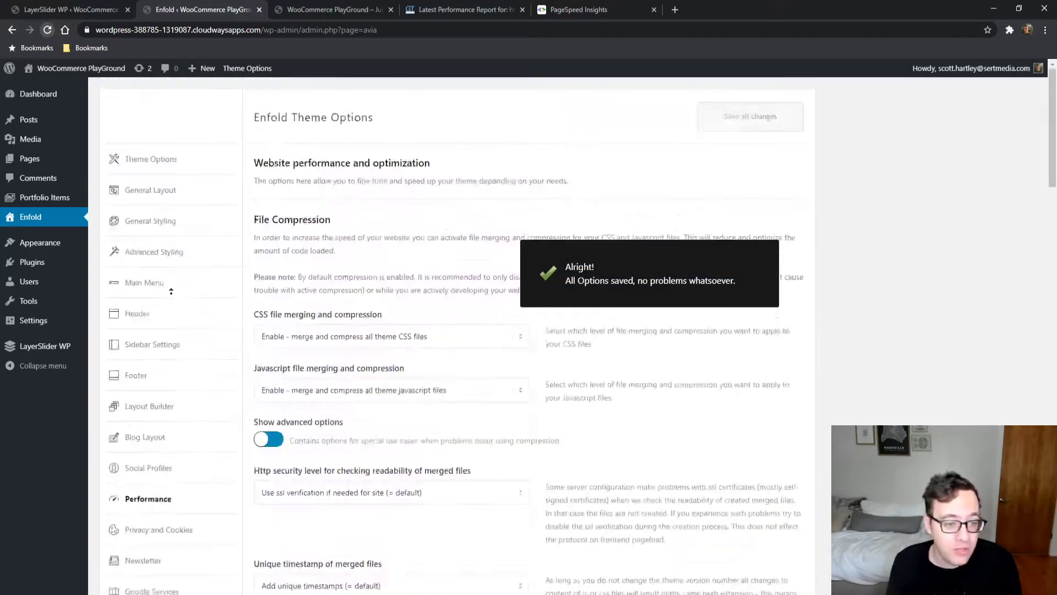
pyautogui.scroll(-3, 251, 253)
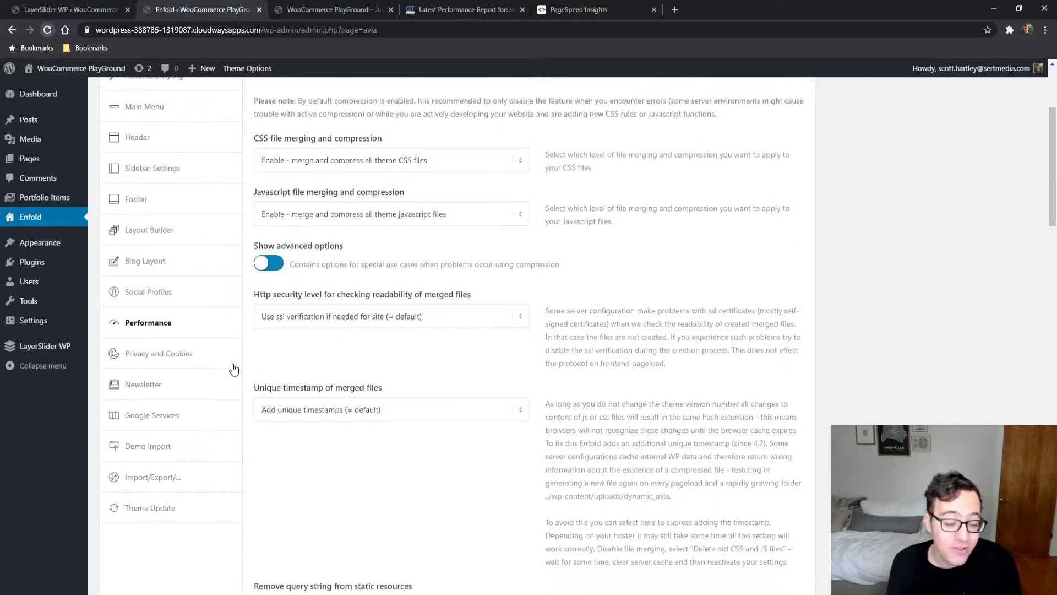
pyautogui.scroll(4, 176, 275)
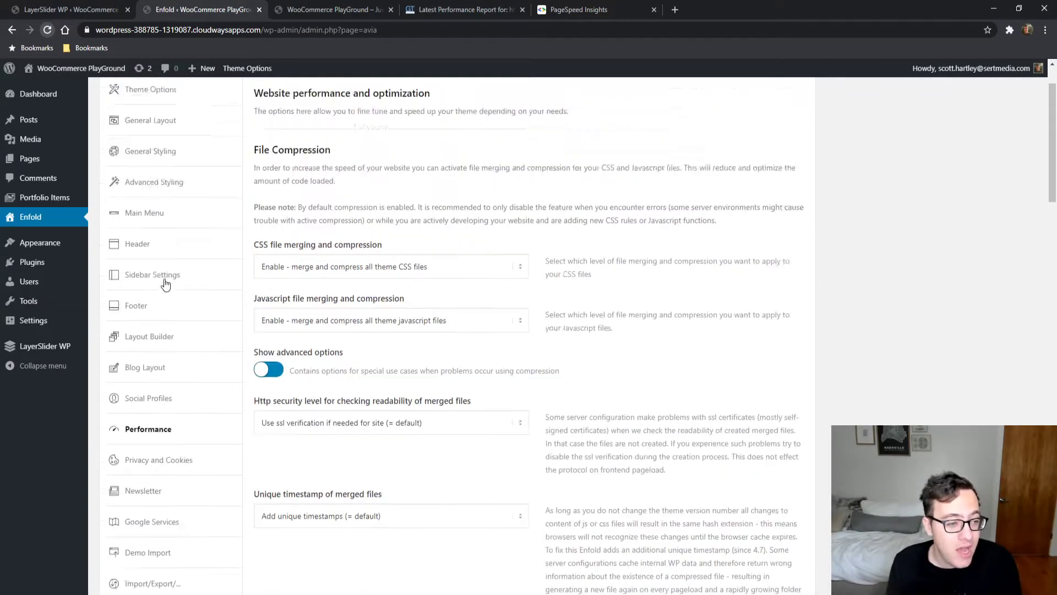
pyautogui.click(177, 165)
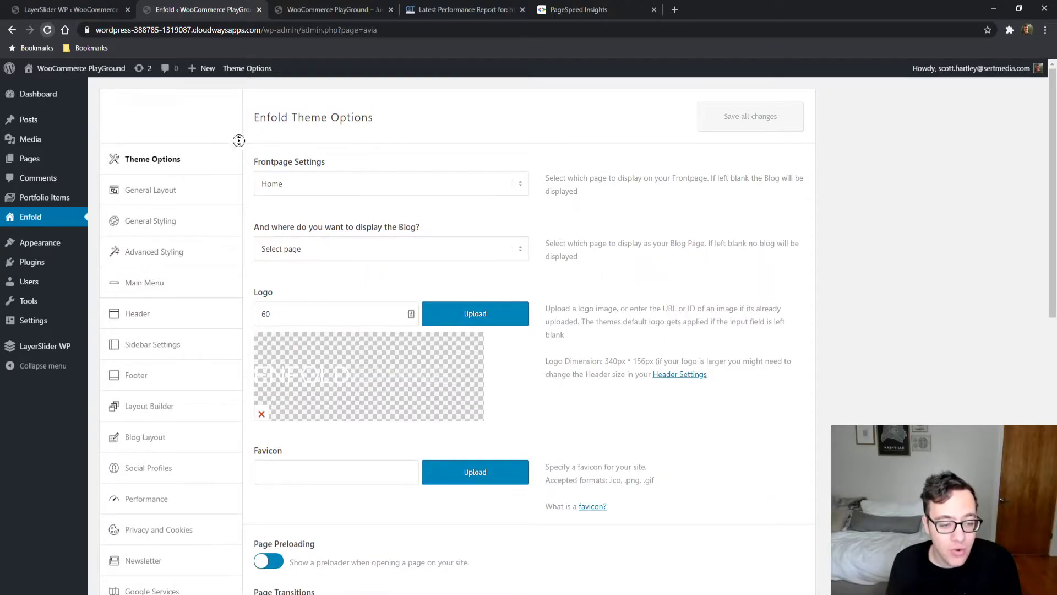
pyautogui.scroll(-15, 243, 427)
pyautogui.scroll(8, 230, 441)
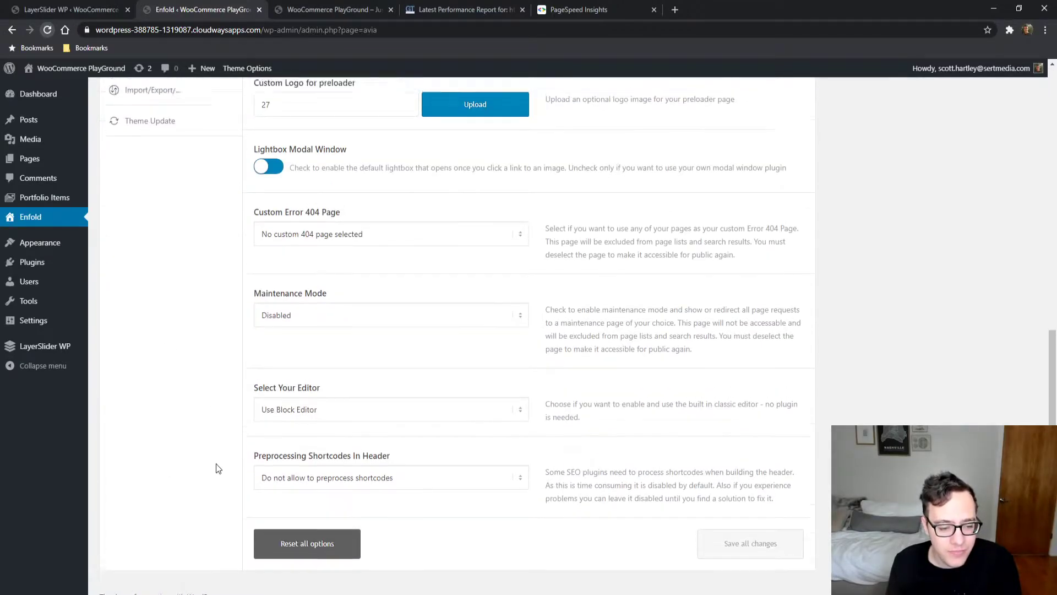
pyautogui.scroll(2, 222, 422)
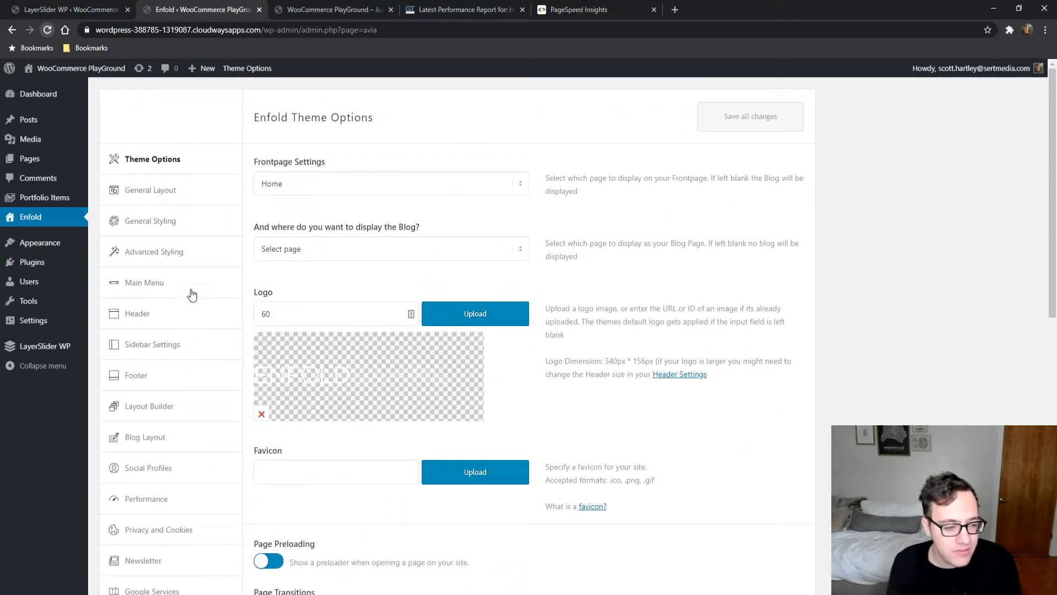
# - Open the Layout Builder section of the Enfold settings and find the Integrated (Bundled) LayerSlider Plugin option
pyautogui.scroll(-3, 180, 371)
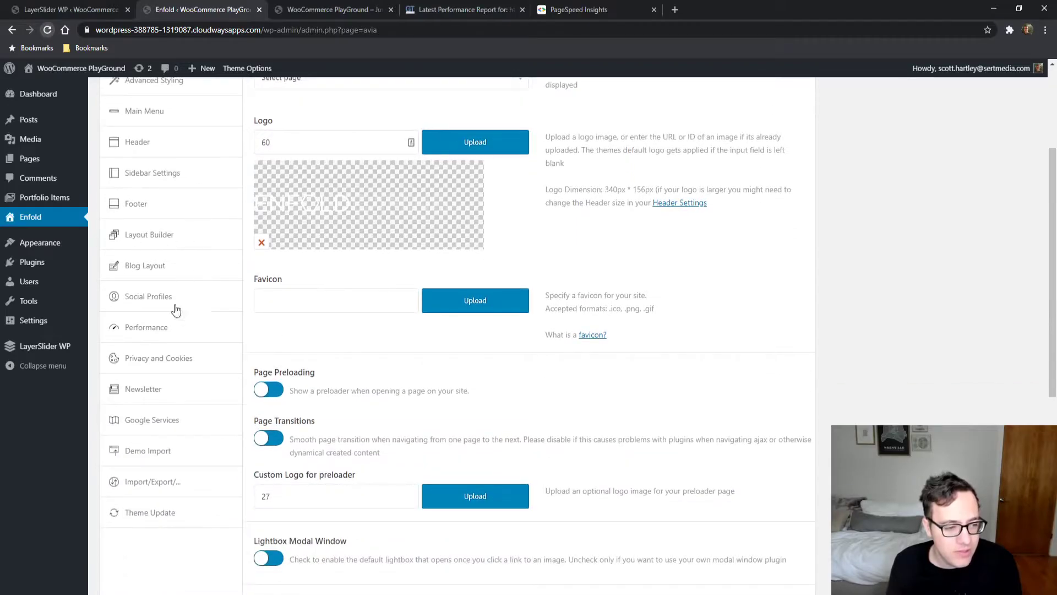
pyautogui.click(159, 240)
pyautogui.scroll(3, 274, 298)
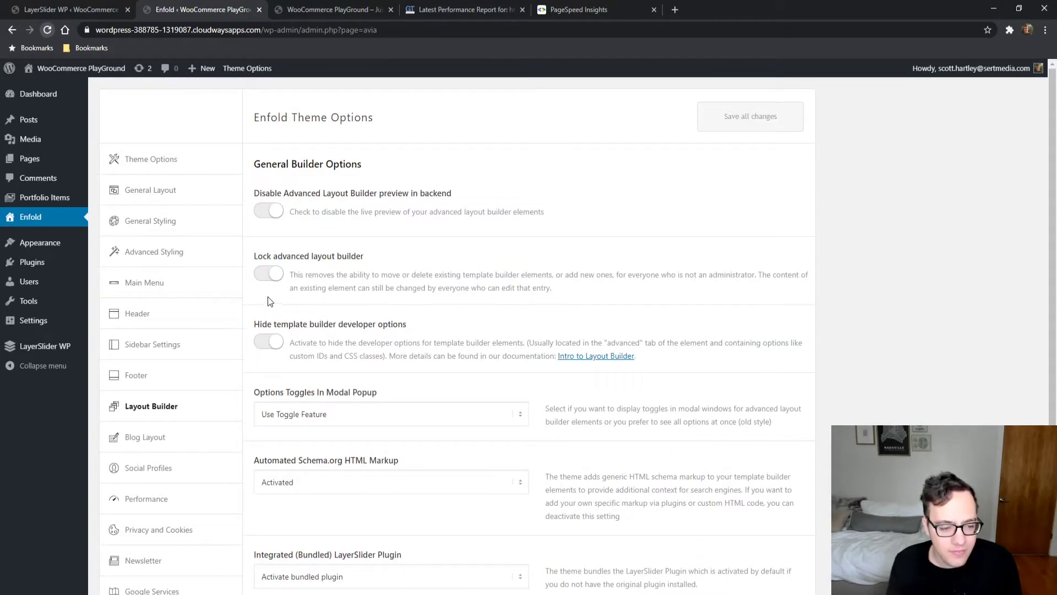
pyautogui.scroll(-1, 237, 358)
pyautogui.scroll(-2, 211, 413)
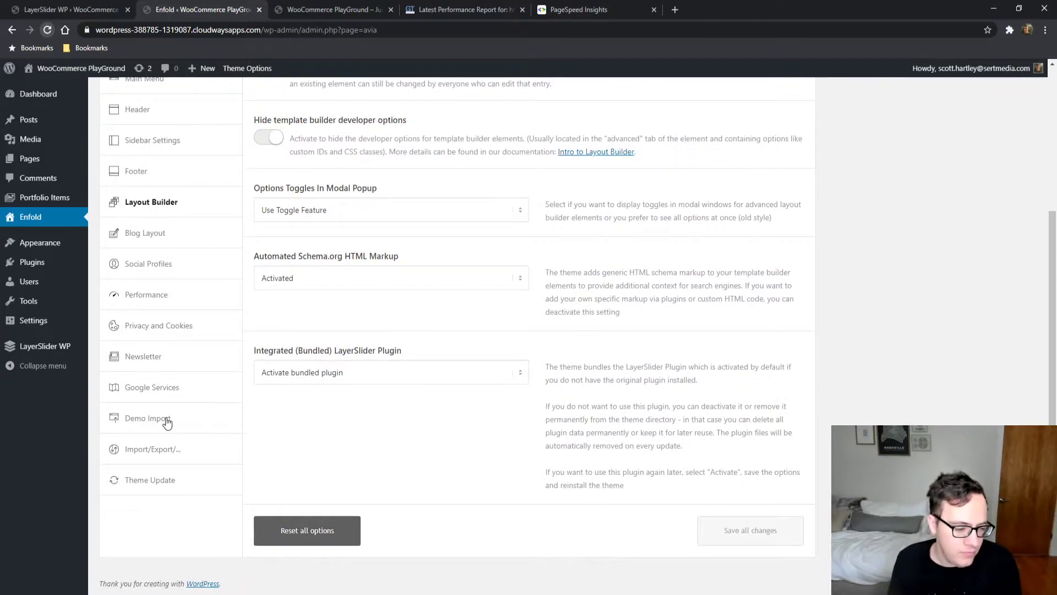
# - Browse the lower sections of the Enfold settings, including Performance, and look through the general Theme Options section
pyautogui.click(166, 421)
pyautogui.click(175, 368)
pyautogui.click(164, 376)
pyautogui.click(164, 365)
pyautogui.scroll(-1, 164, 364)
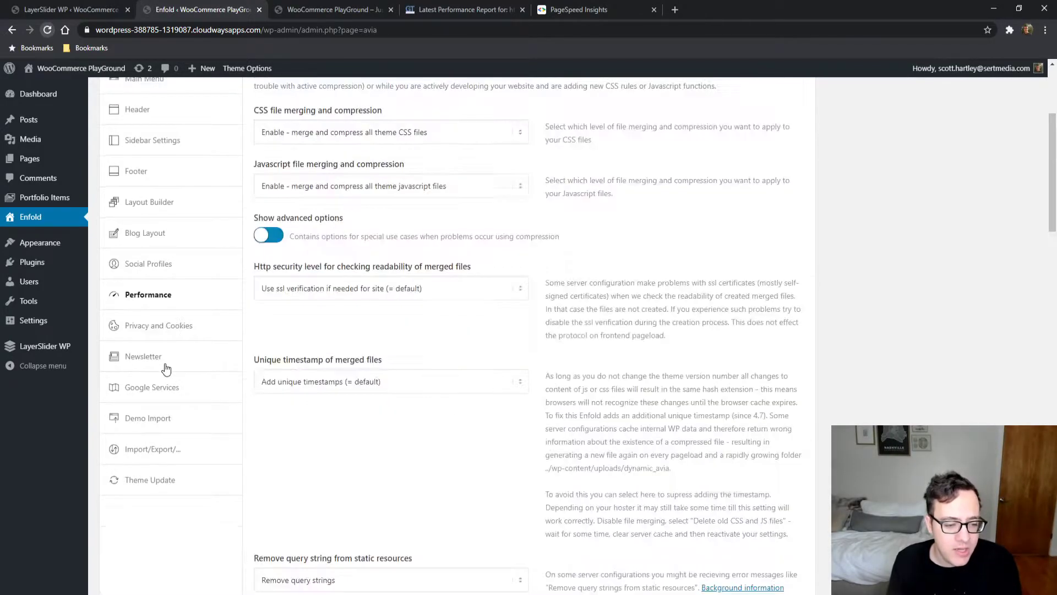
pyautogui.scroll(3, 166, 368)
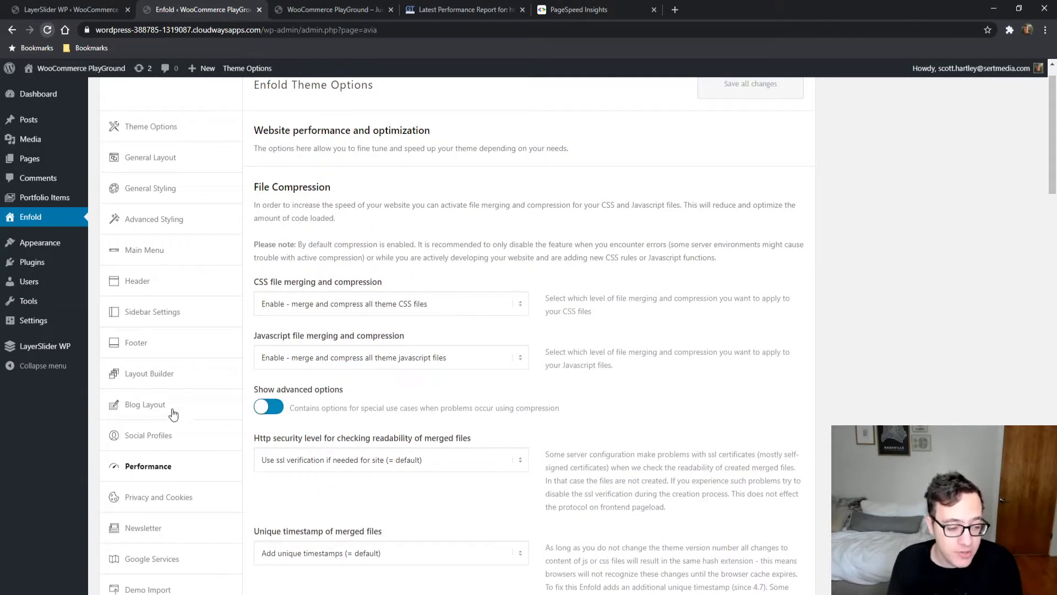
pyautogui.click(161, 127)
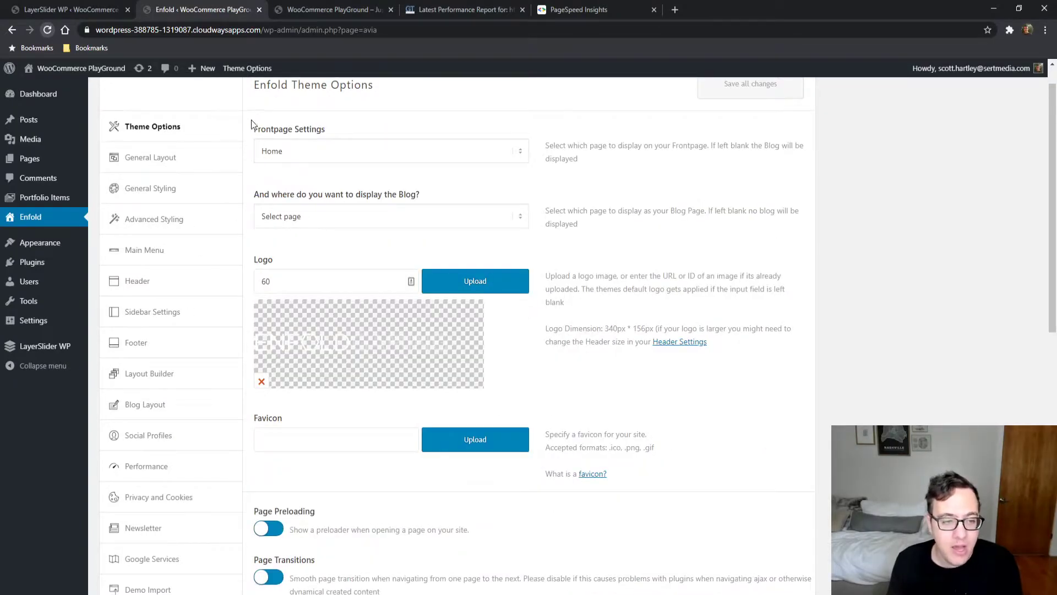
pyautogui.scroll(-10, 252, 330)
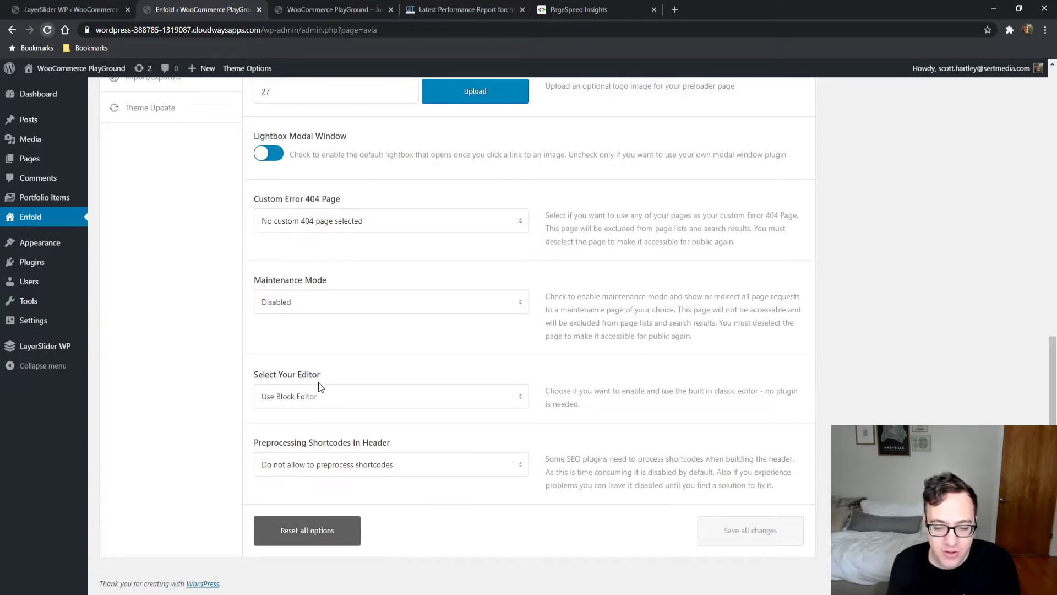
pyautogui.scroll(15, 220, 374)
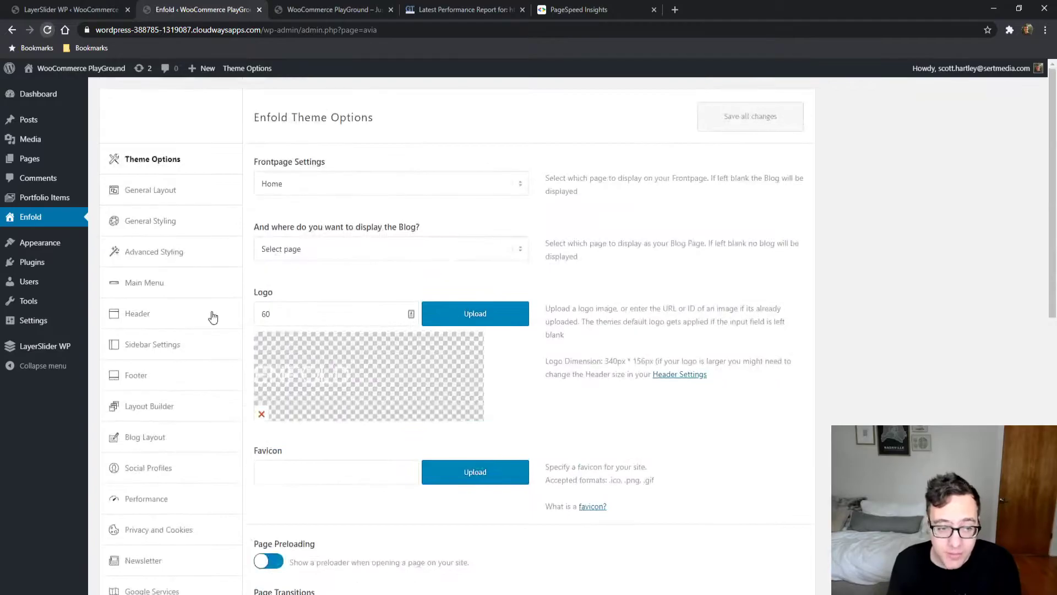
# - Look through the Enfold layout, styling, main menu, header and sidebar sections for further performance-related options
pyautogui.click(178, 198)
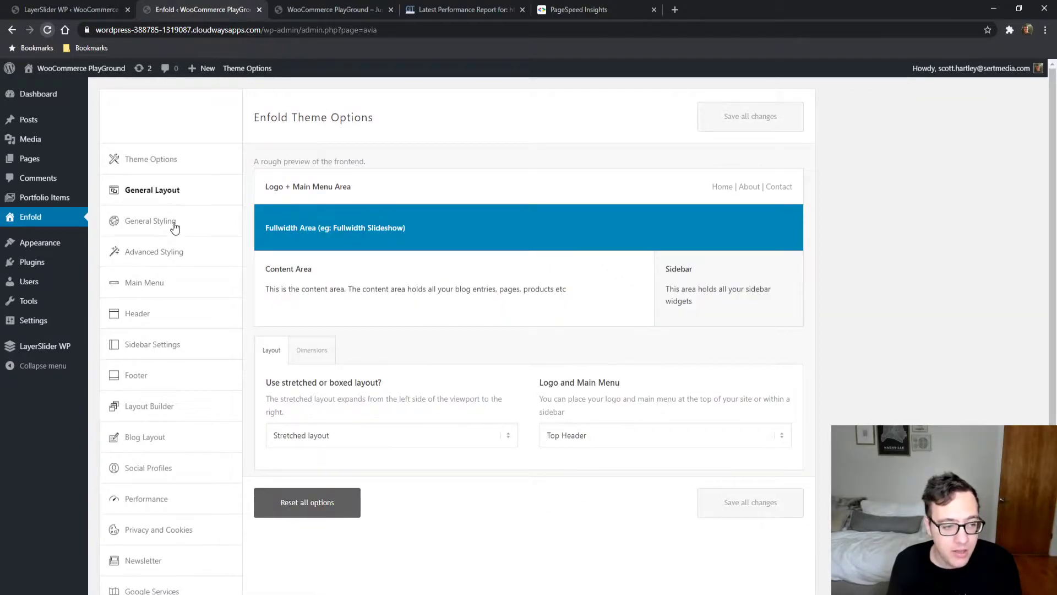
pyautogui.click(174, 225)
pyautogui.click(175, 259)
pyautogui.click(198, 287)
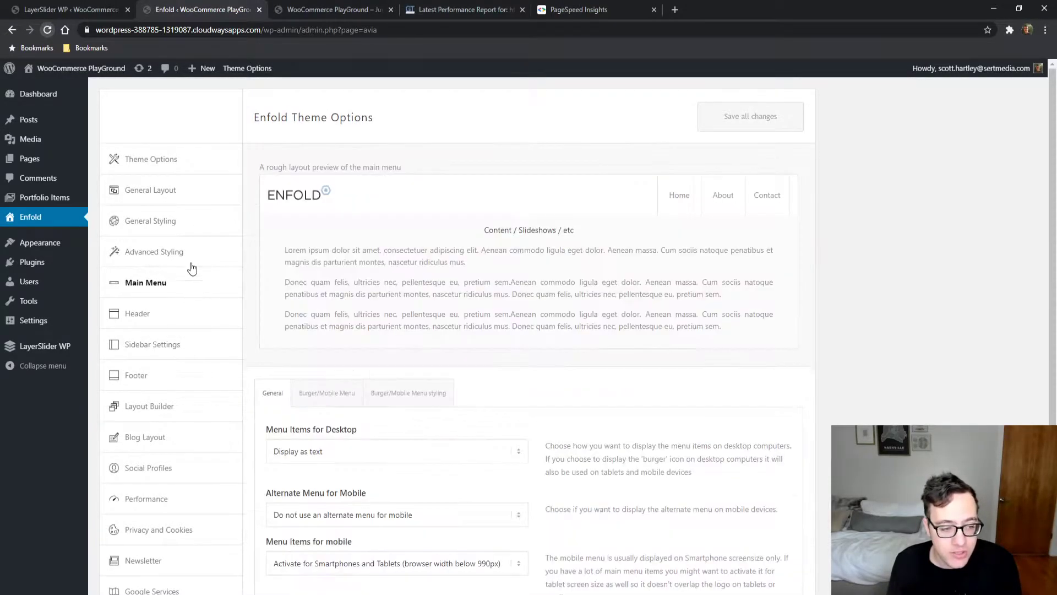
pyautogui.click(181, 345)
pyautogui.click(179, 325)
# - Reopen the Layout Builder section and examine its general builder options and the bundled LayerSlider plugin setting
pyautogui.scroll(-3, 236, 389)
pyautogui.scroll(1, 199, 342)
pyautogui.moveTo(147, 263); pyautogui.dragTo(164, 271)
pyautogui.click(160, 320)
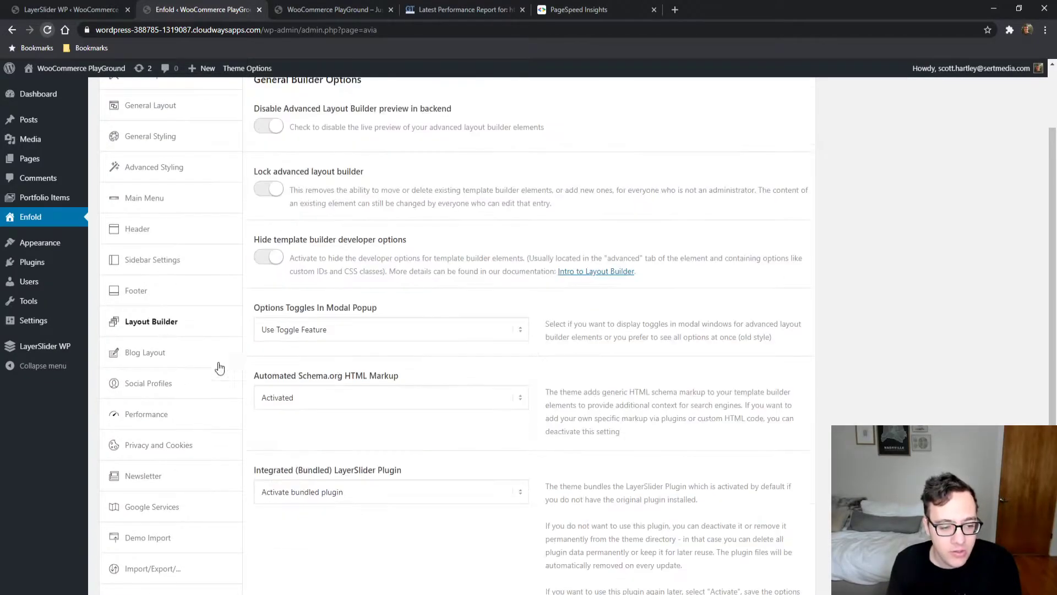
pyautogui.scroll(2, 239, 305)
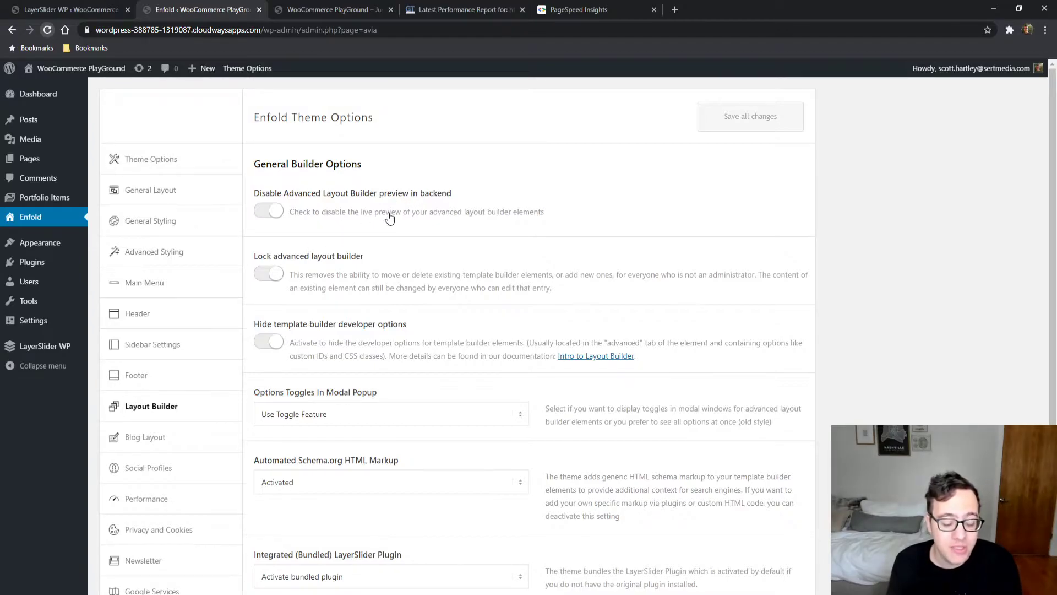
pyautogui.scroll(-4, 466, 188)
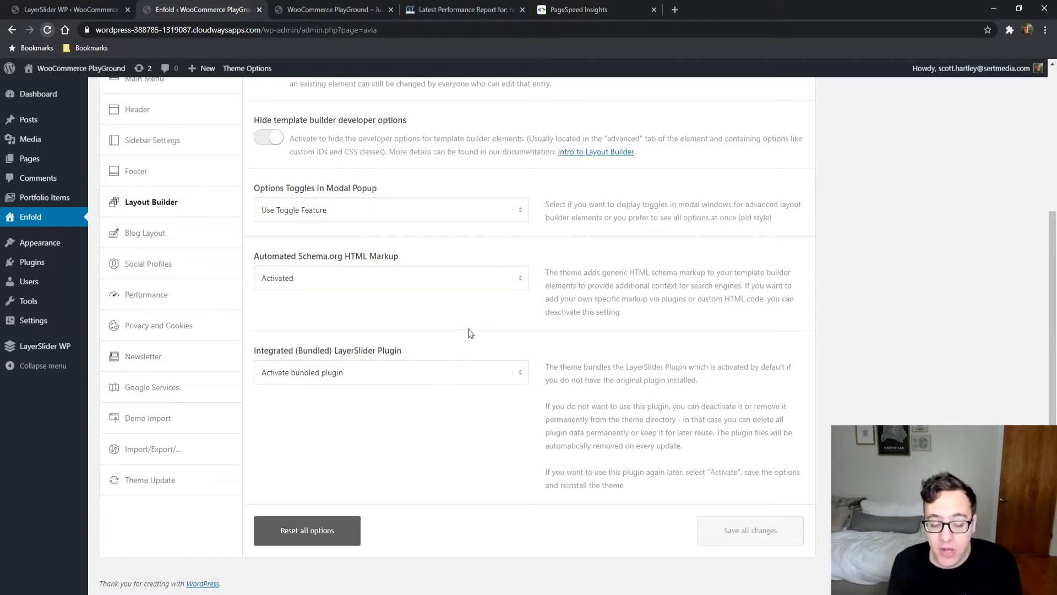
# - View the slider on the site's front page and return to the Enfold options
pyautogui.click(313, 7)
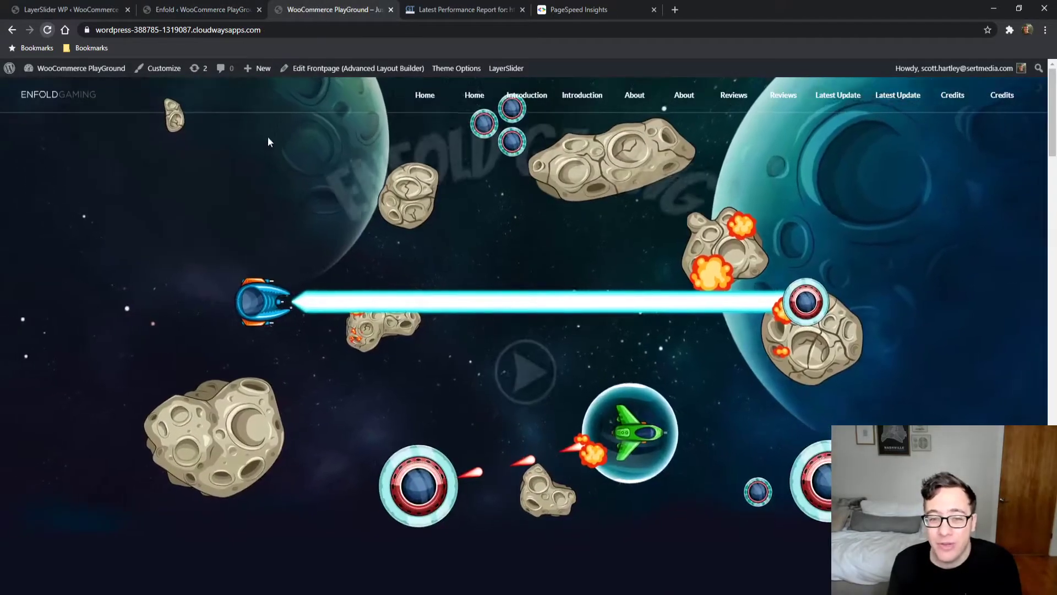
pyautogui.click(226, 6)
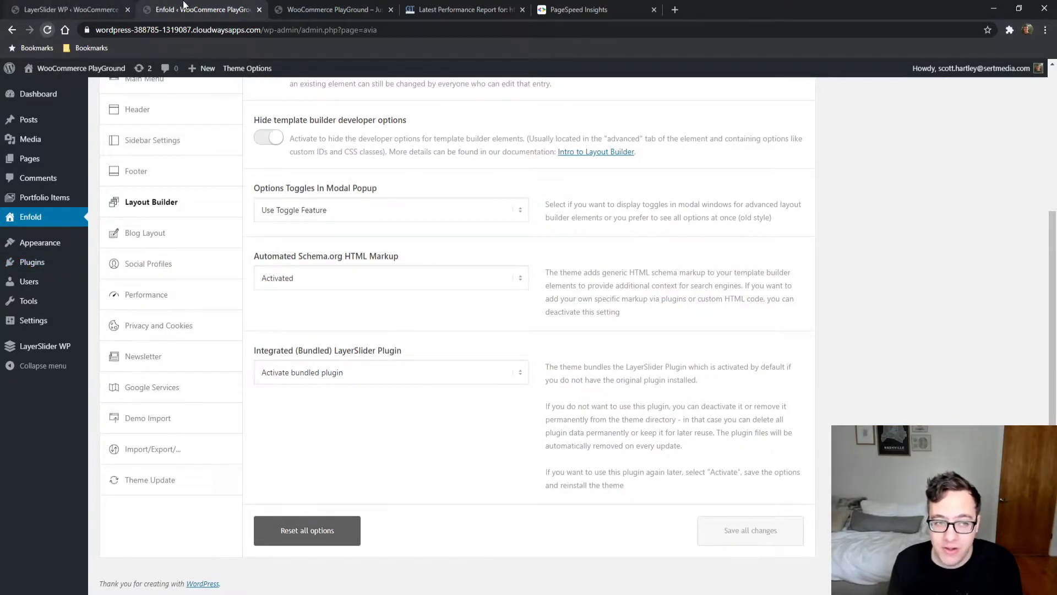
pyautogui.moveTo(294, 9); pyautogui.dragTo(107, 1)
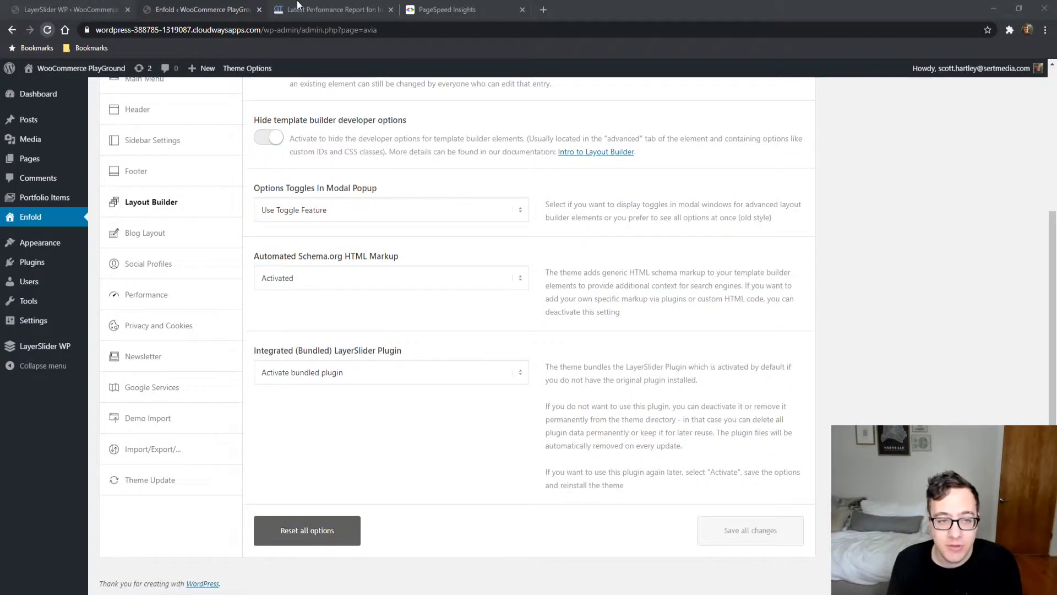
pyautogui.moveTo(296, 1); pyautogui.dragTo(309, 5)
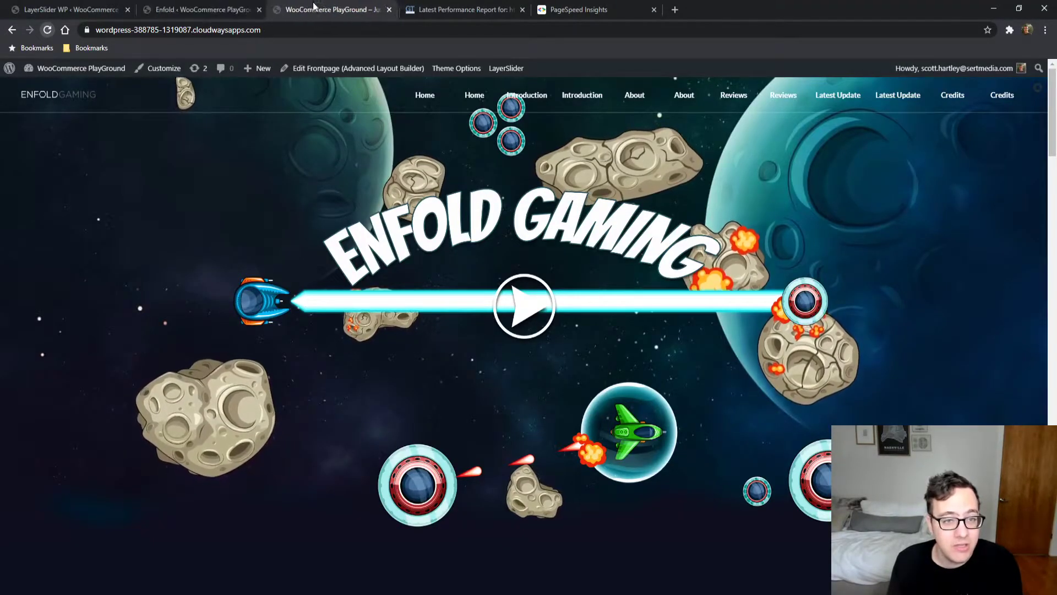
pyautogui.click(201, 10)
# - Open the page for adding new plugins and examine the remaining requests in the GTmetrix waterfall chart
pyautogui.moveTo(55, 277)
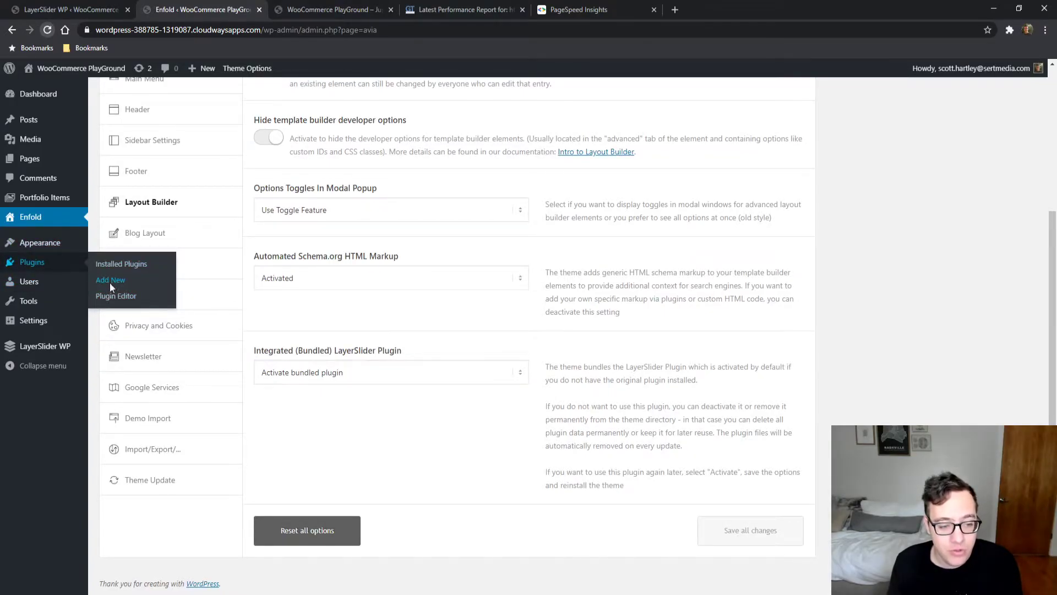
pyautogui.click(110, 281)
pyautogui.click(474, 10)
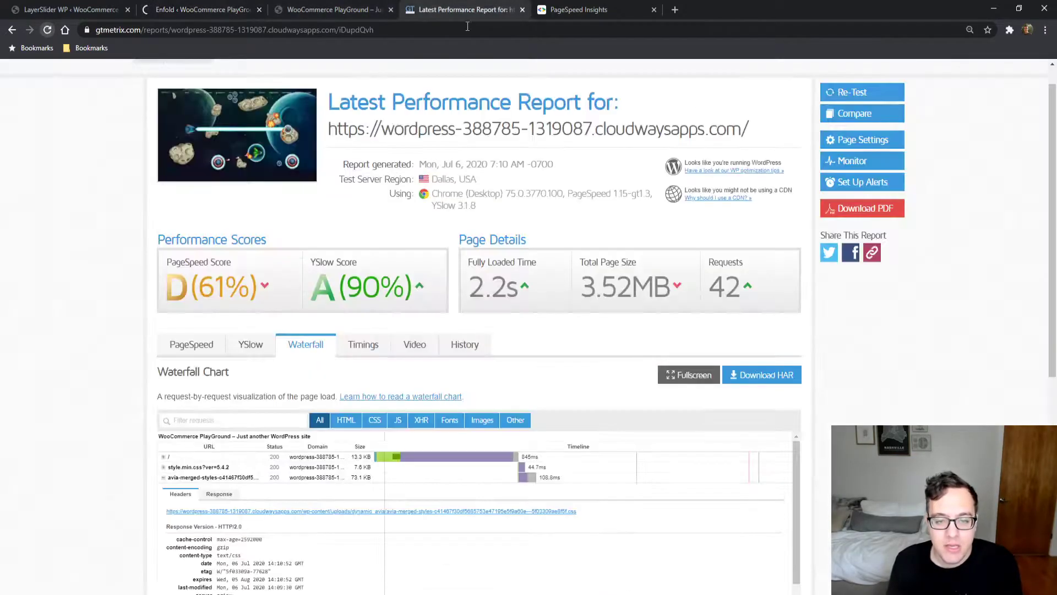
pyautogui.click(215, 477)
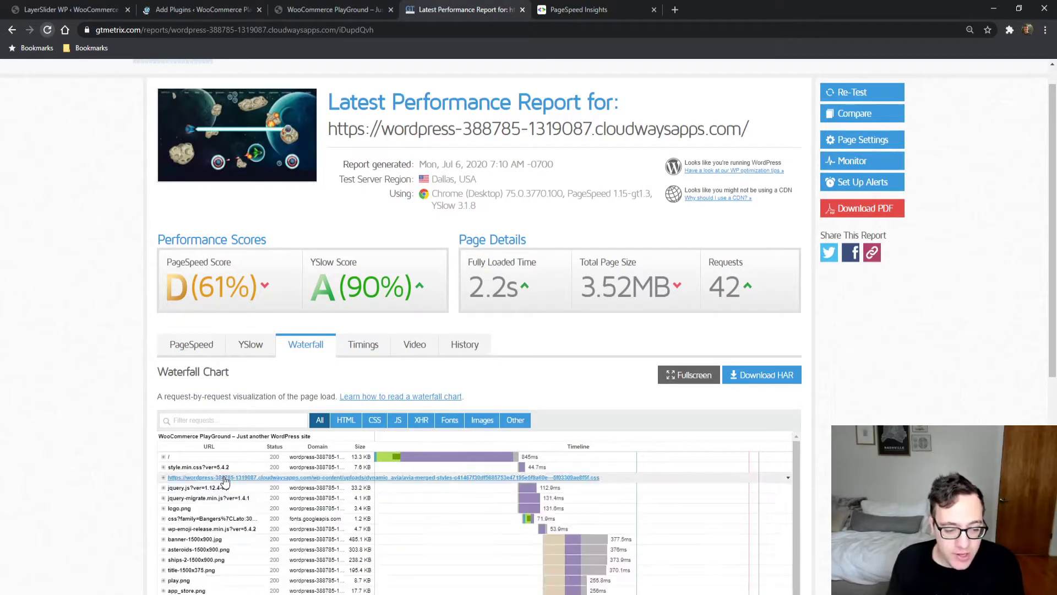
pyautogui.scroll(-8, 187, 413)
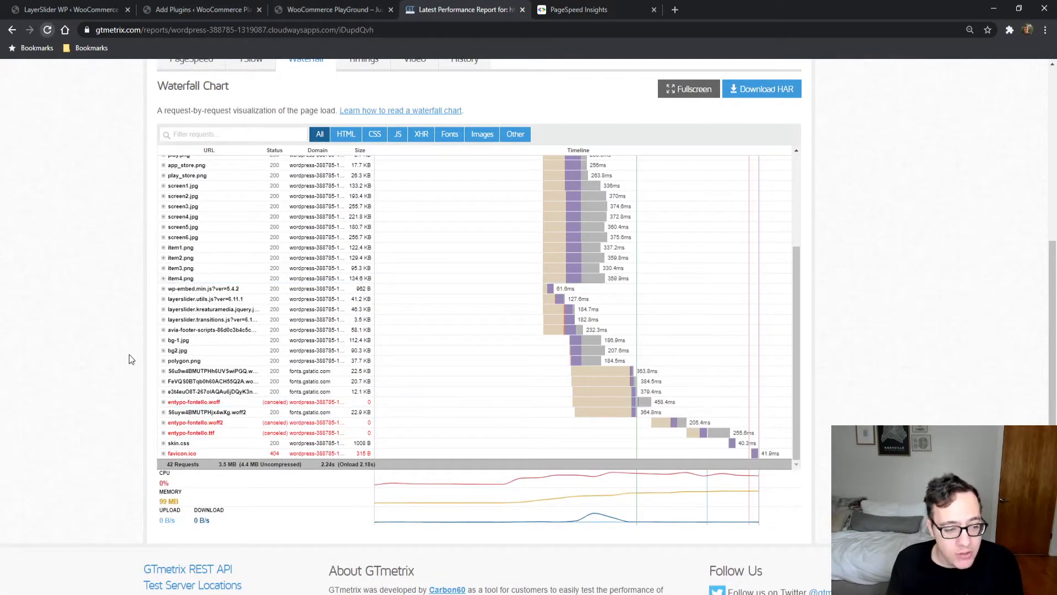
# - Close the LayerSlider WP sliders page and return to the Add Plugins page
pyautogui.click(216, 10)
pyautogui.click(113, 9)
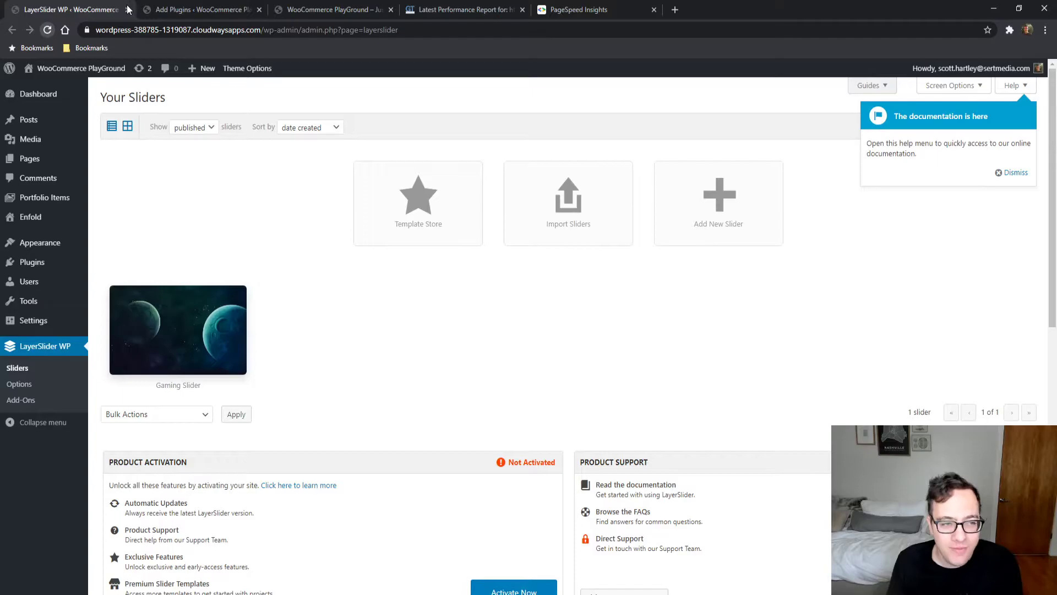
pyautogui.click(128, 9)
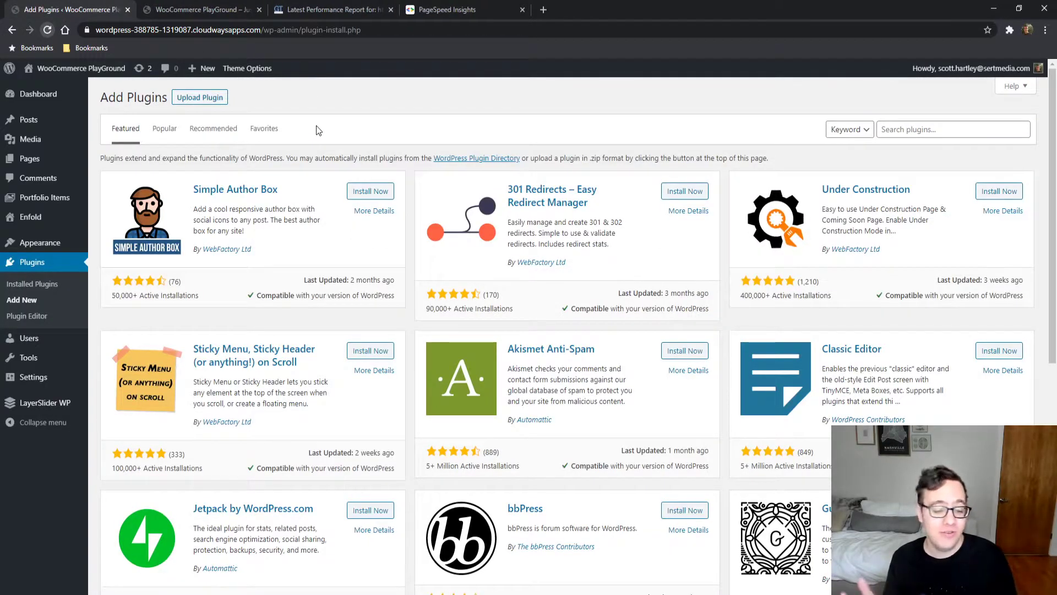
# - Search the plugin directory for "lazy load optimize" and install and activate Lazy Load – Optimize Images by WP Rocket
pyautogui.click(903, 121)
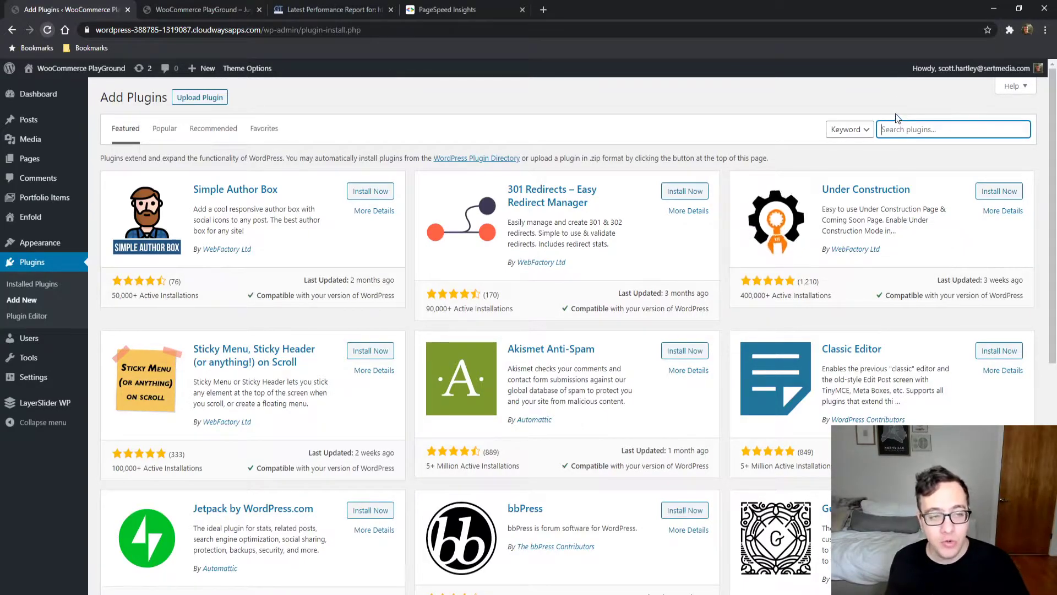
pyautogui.write('lazy load optimize')
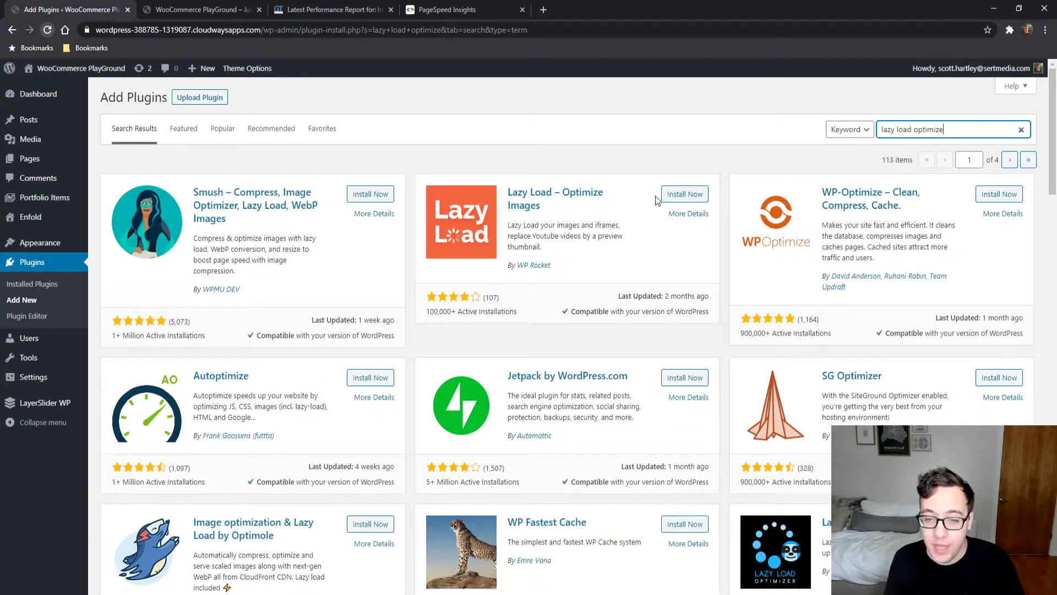
pyautogui.click(679, 194)
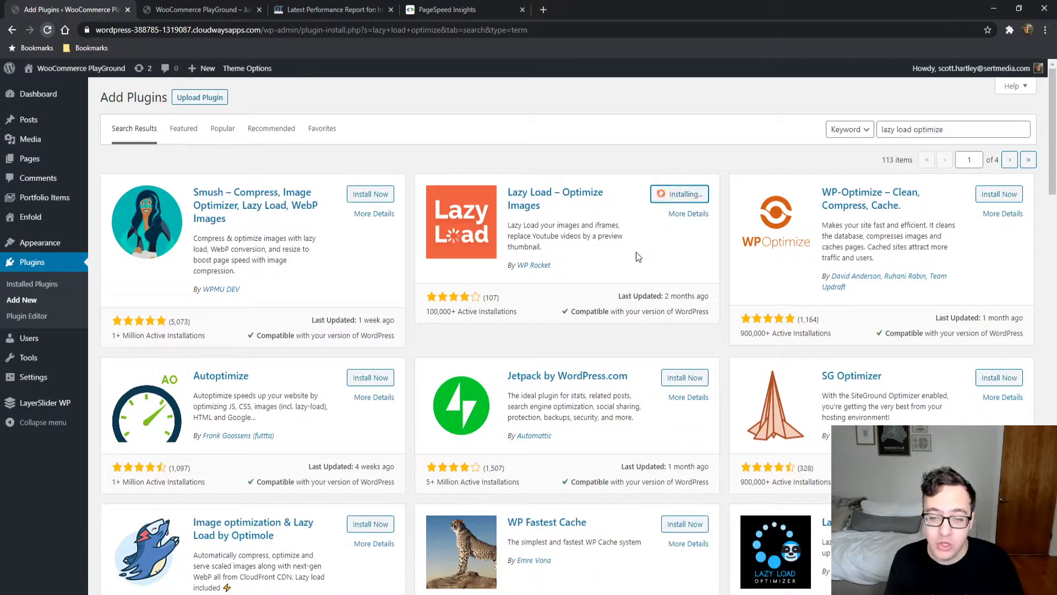
pyautogui.click(696, 196)
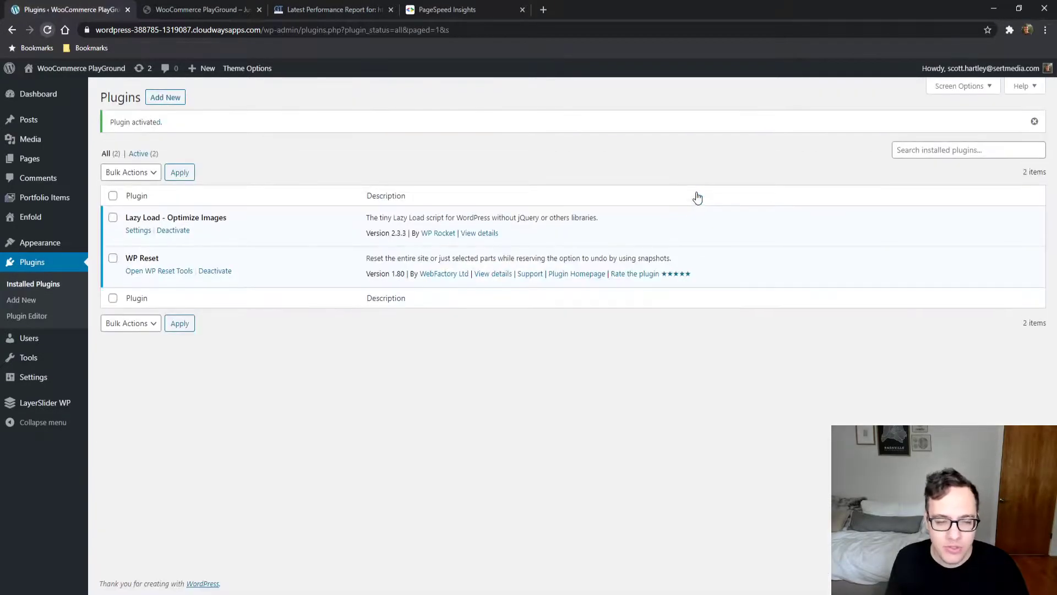
# - Enable lazy loading for Images and for Iframes & Videos in the LazyLoad settings and save the changes
pyautogui.click(138, 230)
pyautogui.click(134, 285)
pyautogui.click(134, 310)
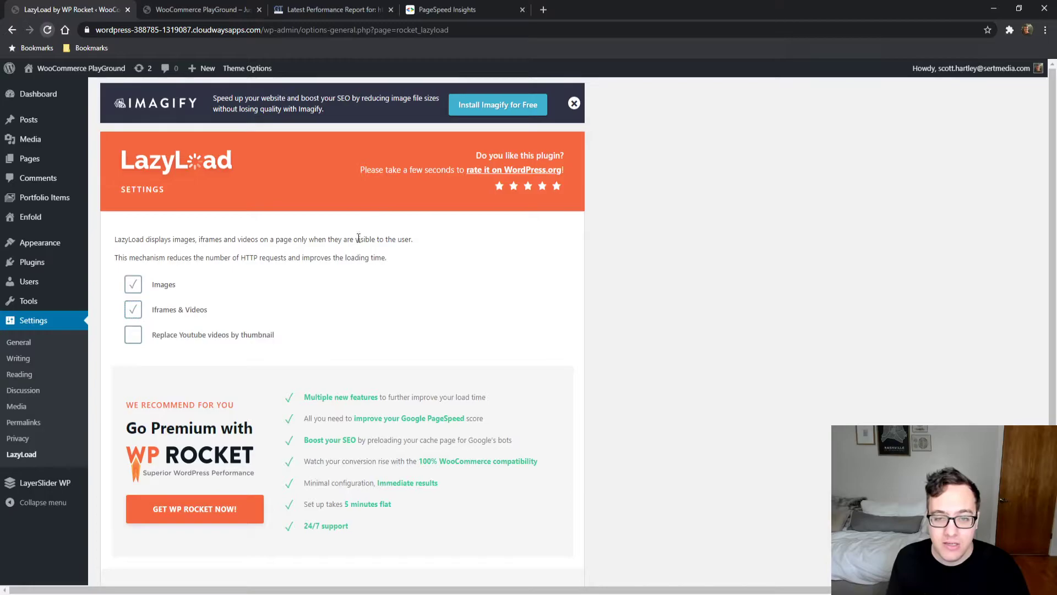
pyautogui.scroll(-2, 352, 259)
pyautogui.click(150, 514)
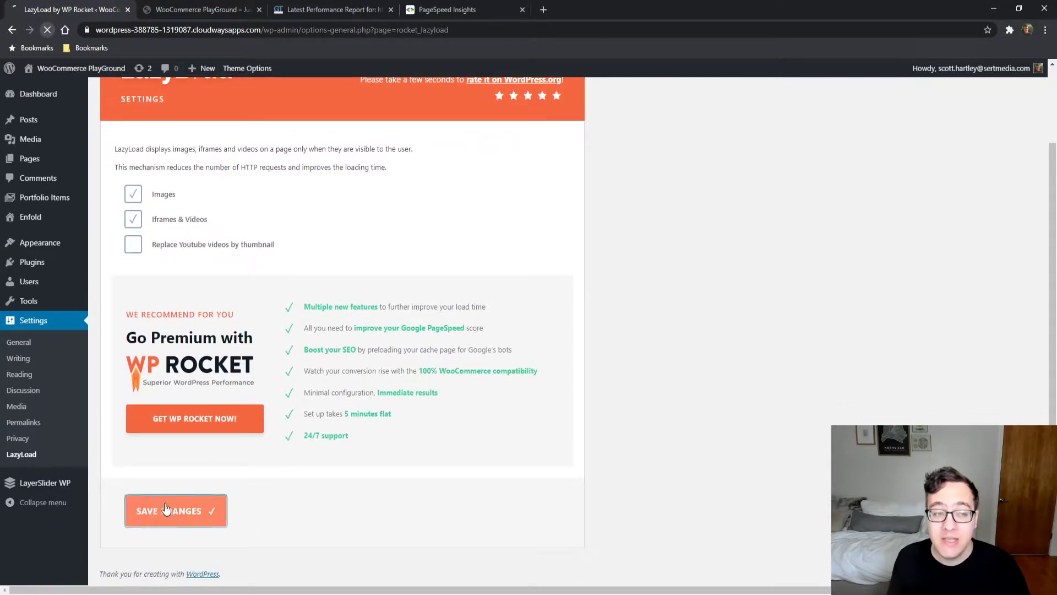
# - Reload the site's front page and check how its content loads
pyautogui.click(198, 7)
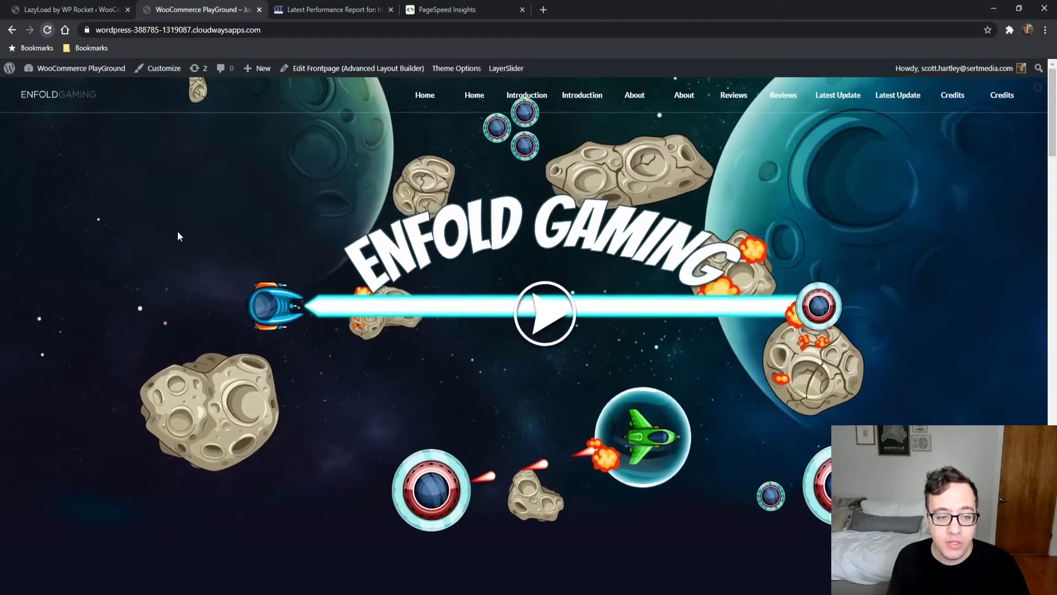
pyautogui.press('F5')
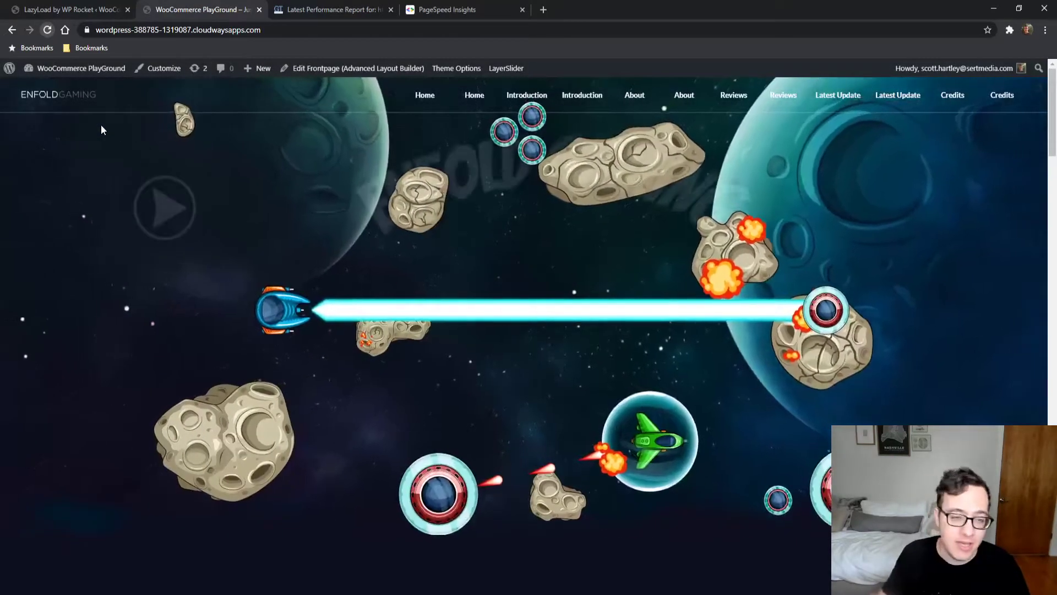
pyautogui.scroll(-6, 140, 215)
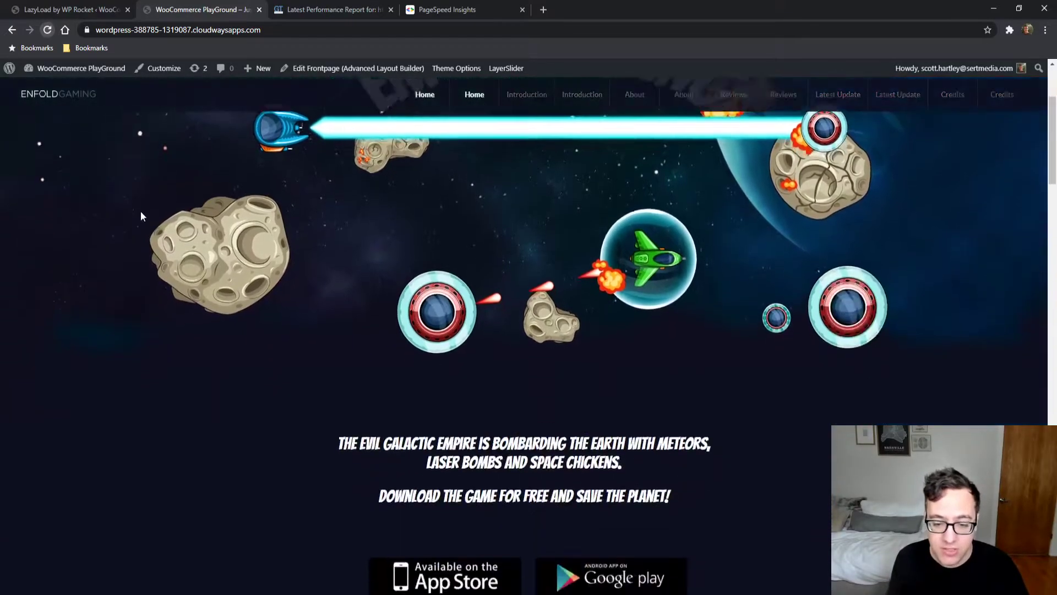
pyautogui.scroll(4, 126, 175)
# - Search the front page's source code for "data-laz" to check for lazy-loading attributes, and close the source view
pyautogui.hotkey('ctrl', 'u')
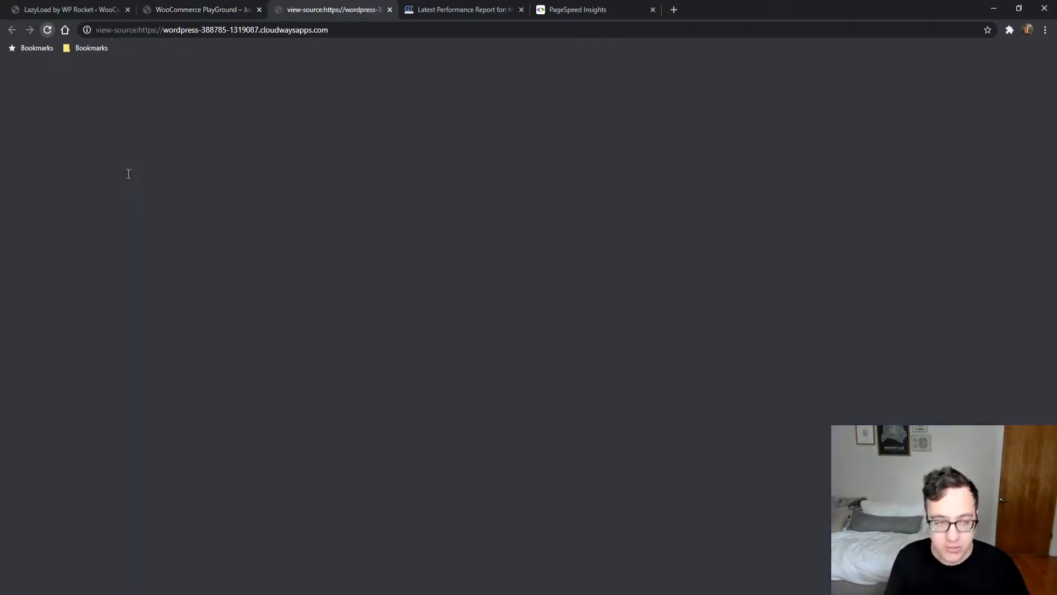
pyautogui.hotkey('ctrl', 'f')
pyautogui.write('d')
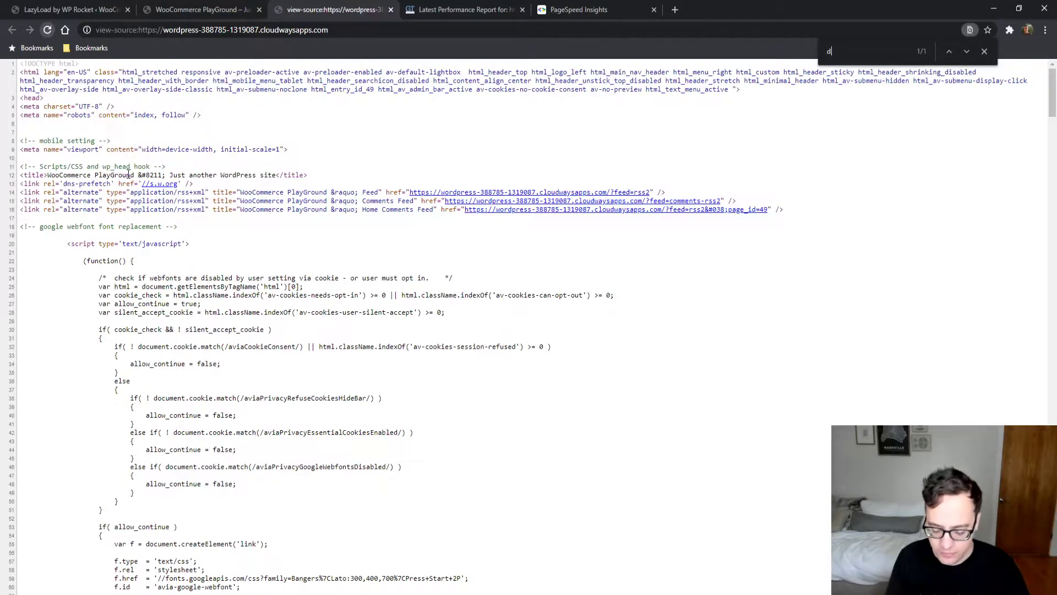
pyautogui.write('ata-la')
pyautogui.press('Return')
pyautogui.press('Return')
pyautogui.press('Return')
pyautogui.press('Return')
pyautogui.press('Return')
pyautogui.press('Return')
pyautogui.press('Return')
pyautogui.press('Return')
pyautogui.press('Return')
pyautogui.press('Return')
pyautogui.press('Return')
pyautogui.press('Return')
pyautogui.press('Return')
pyautogui.press('Return')
pyautogui.press('Return')
pyautogui.press('Return')
pyautogui.press('Return')
pyautogui.press('Return')
pyautogui.press('Return')
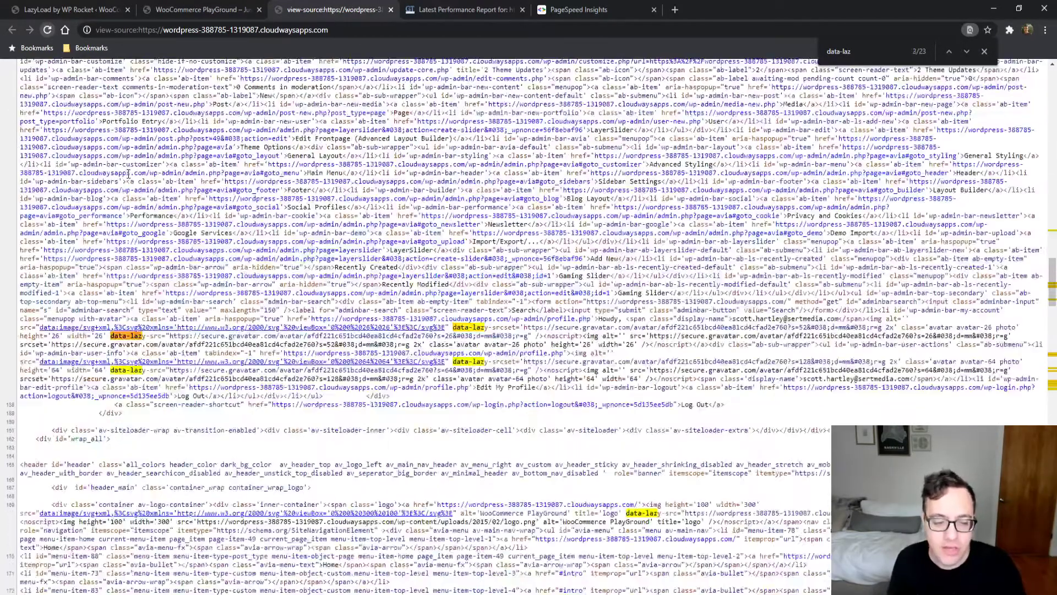
pyautogui.hotkey('ctrl', 'w')
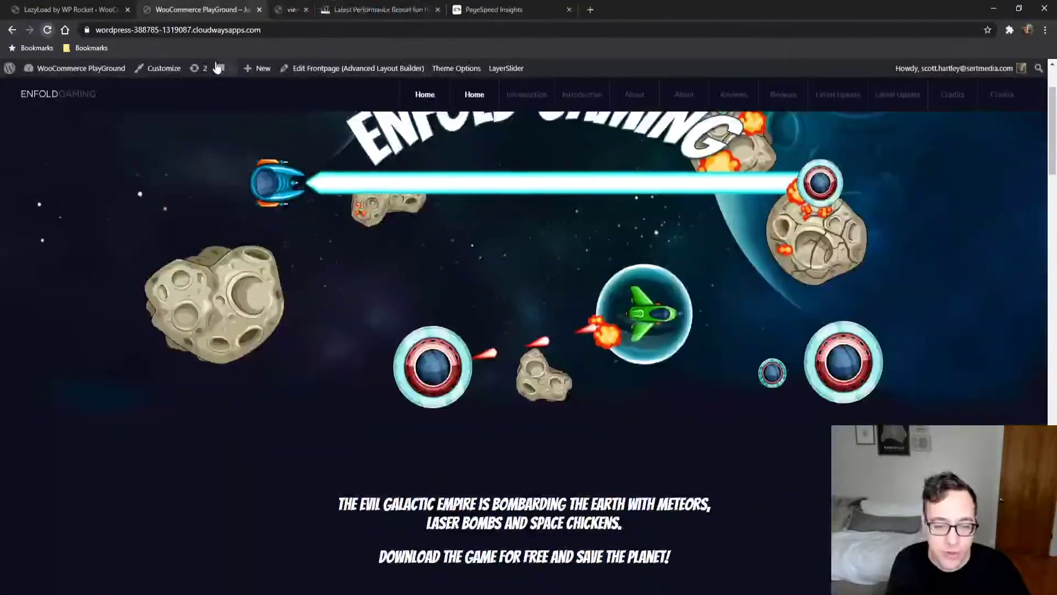
# - Re-test the site in GTmetrix in a new tab, keeping the existing report open
pyautogui.click(379, 8)
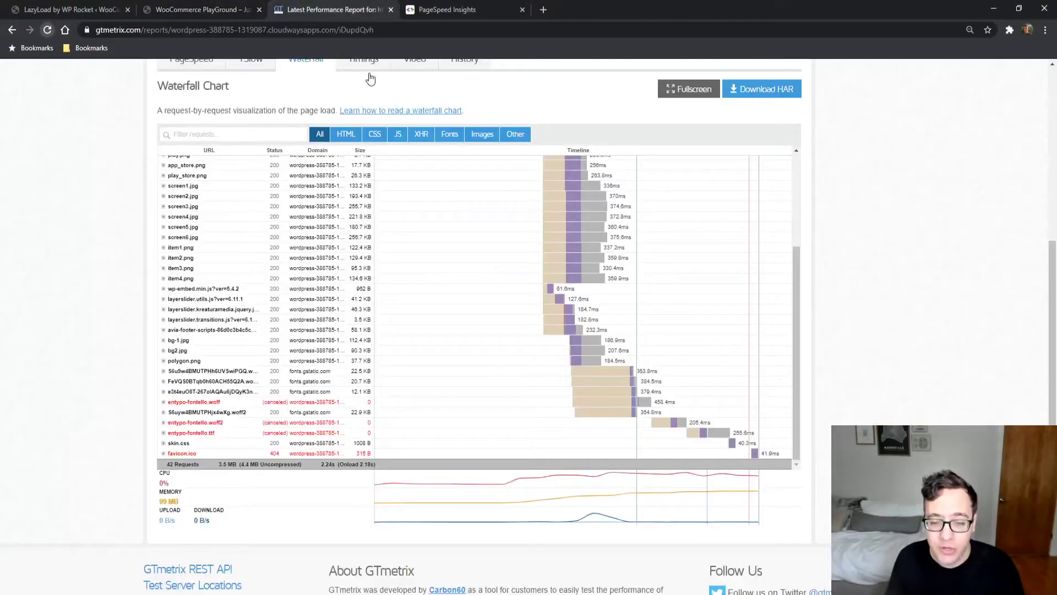
pyautogui.scroll(5, 153, 224)
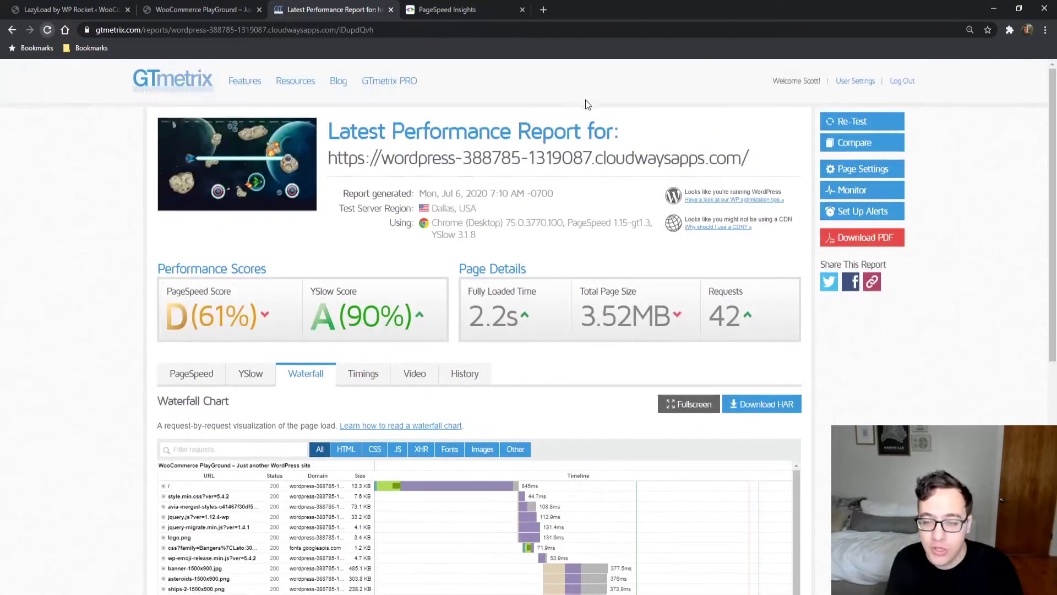
pyautogui.keyDown('ctrl'); pyautogui.click(844, 122); pyautogui.keyUp('ctrl')
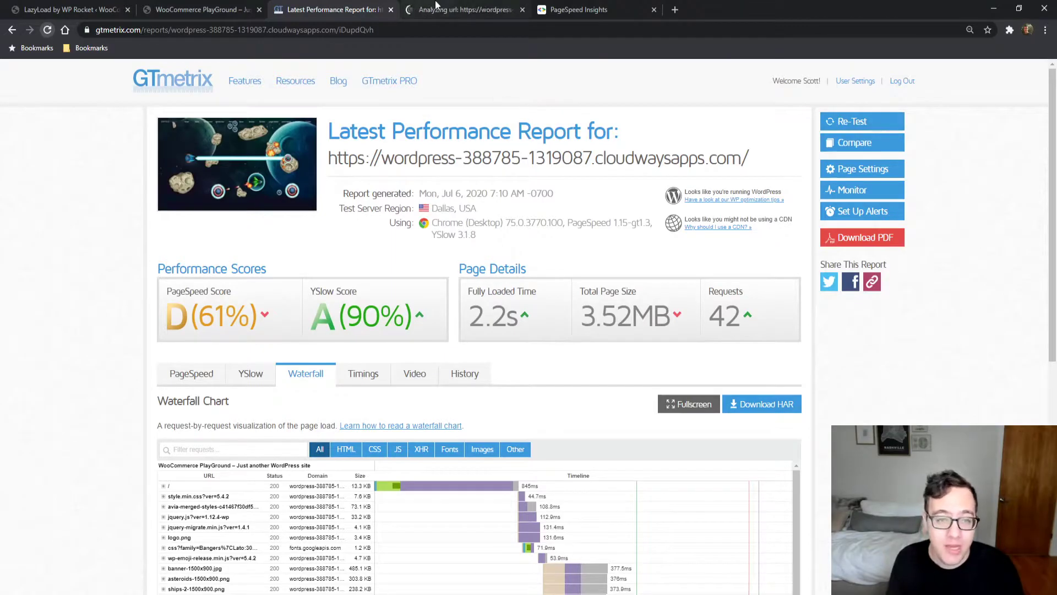
# - Duplicate the PageSpeed Insights tab and analyze the same site URL again in the copy, keeping the earlier report open
pyautogui.click(572, 8)
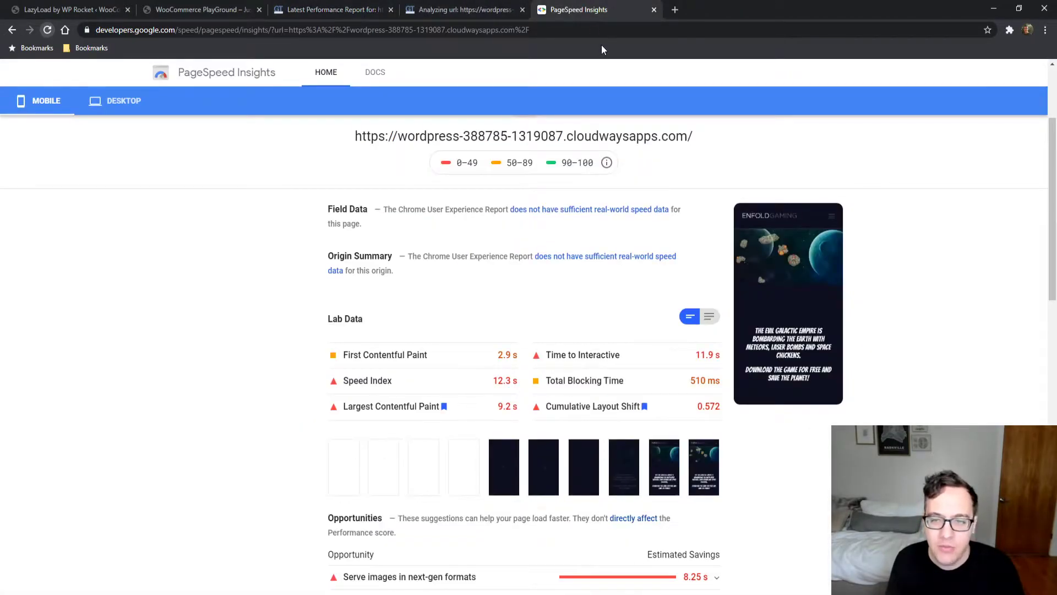
pyautogui.click(610, 55)
pyautogui.click(577, 4)
pyautogui.scroll(3, 365, 102)
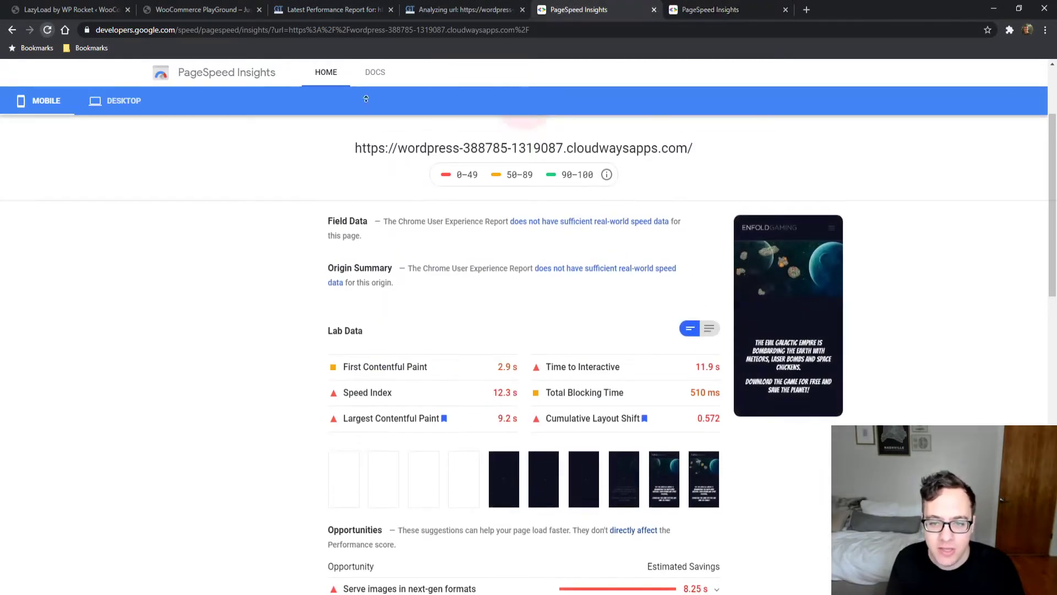
pyautogui.click(710, 9)
pyautogui.scroll(3, 759, 143)
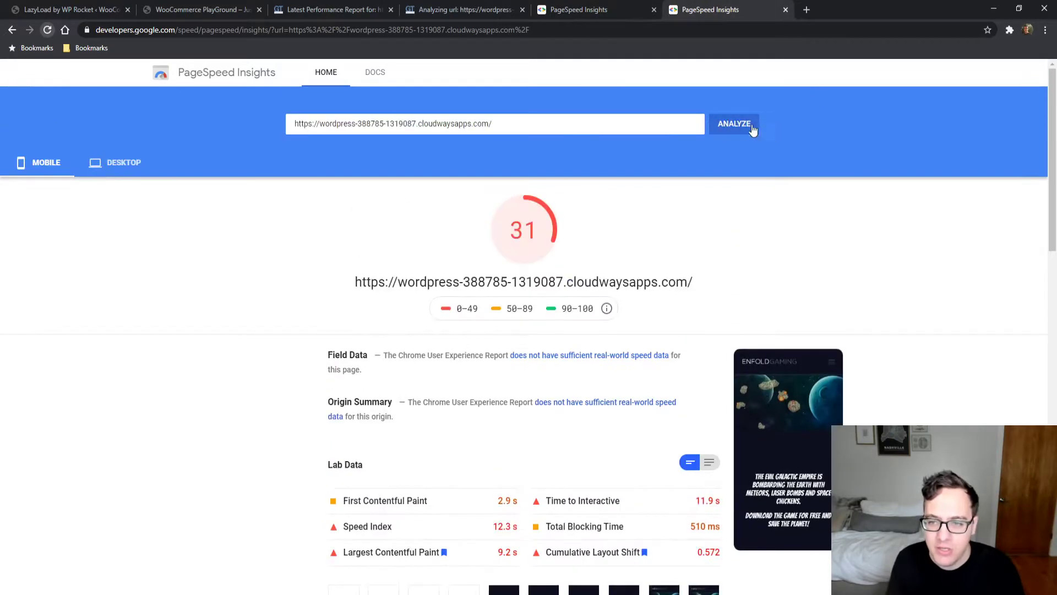
pyautogui.click(756, 125)
pyautogui.click(496, 8)
# - Examine the new PageSpeed Insights mobile report and its Serve images in next-gen formats and Efficiently encode images opportunities
pyautogui.click(724, 8)
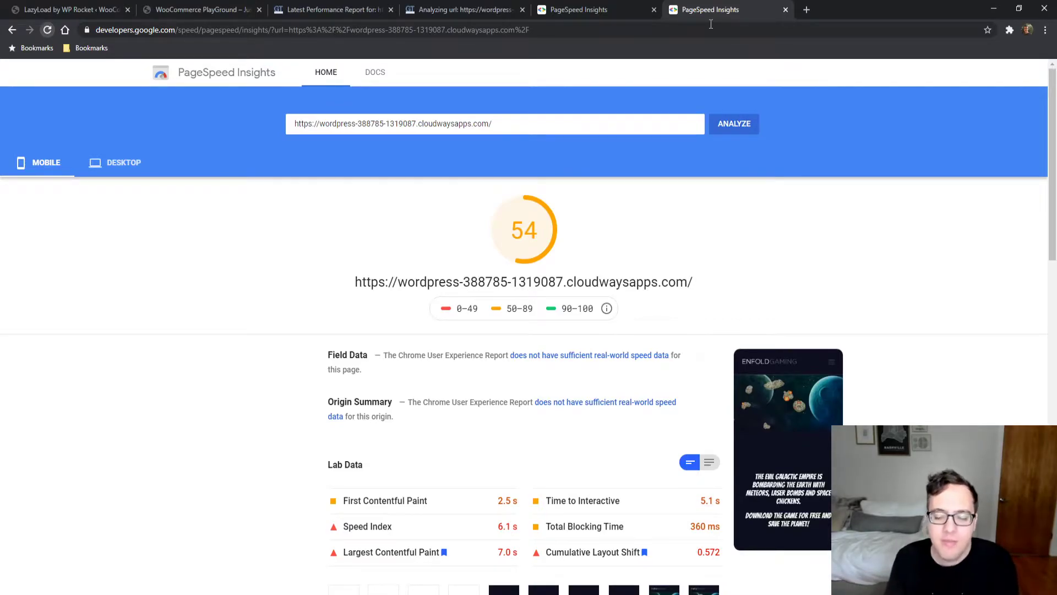
pyautogui.moveTo(1046, 131); pyautogui.dragTo(779, 281)
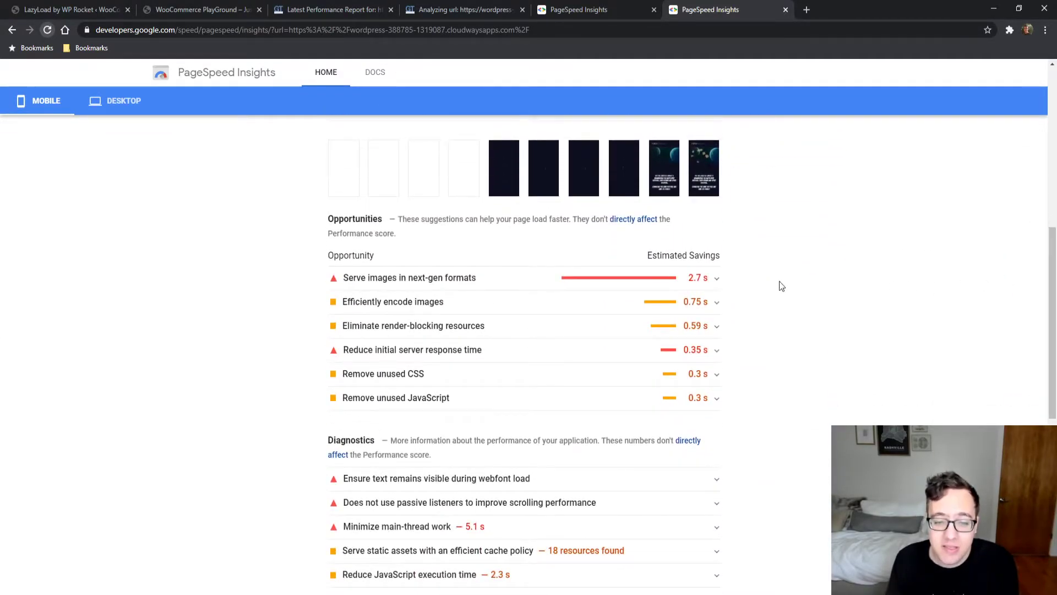
pyautogui.click(665, 285)
pyautogui.scroll(-4, 255, 303)
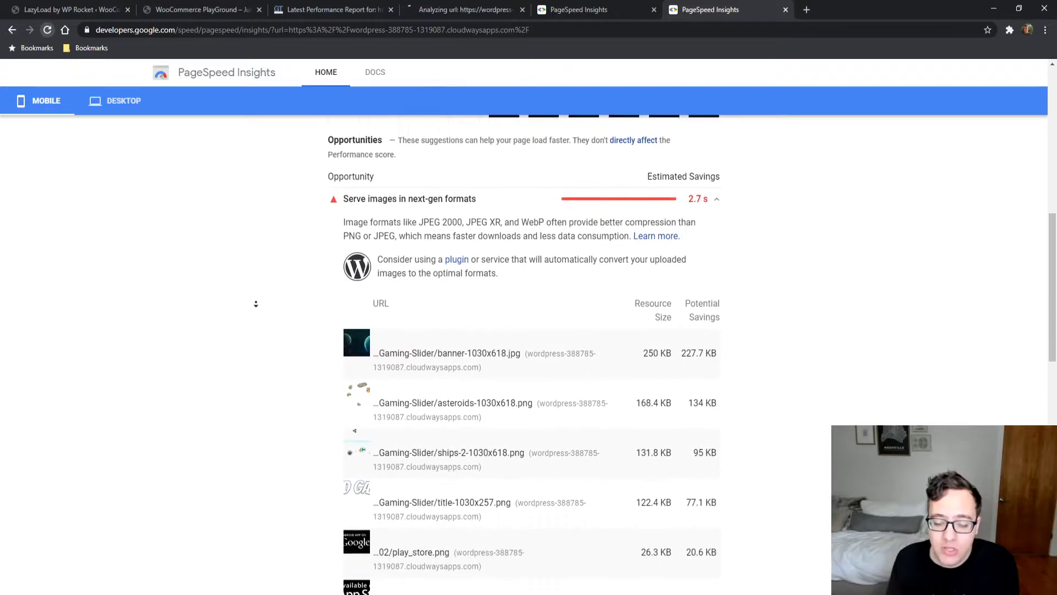
pyautogui.scroll(4, 302, 300)
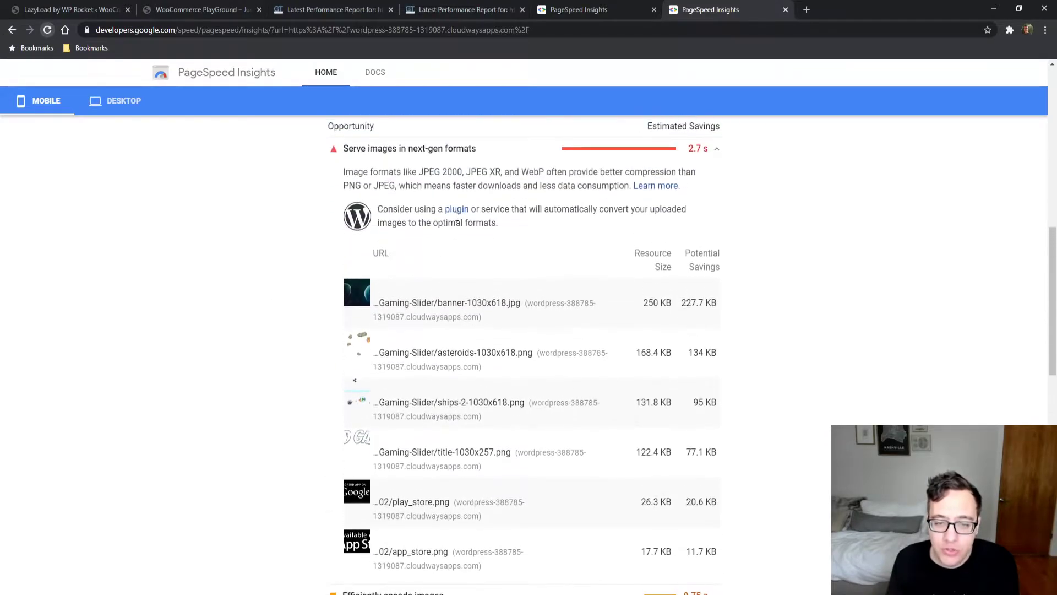
pyautogui.click(478, 154)
pyautogui.click(470, 174)
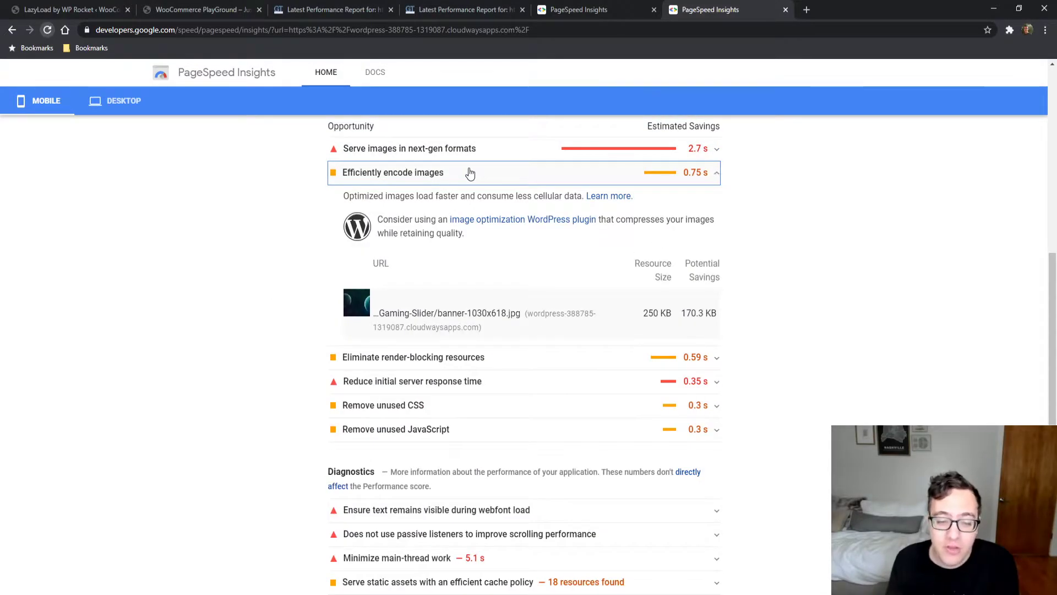
pyautogui.click(468, 173)
# - Examine the Eliminate render-blocking resources, Remove unused CSS and Remove unused JavaScript opportunities in the new report
pyautogui.click(444, 200)
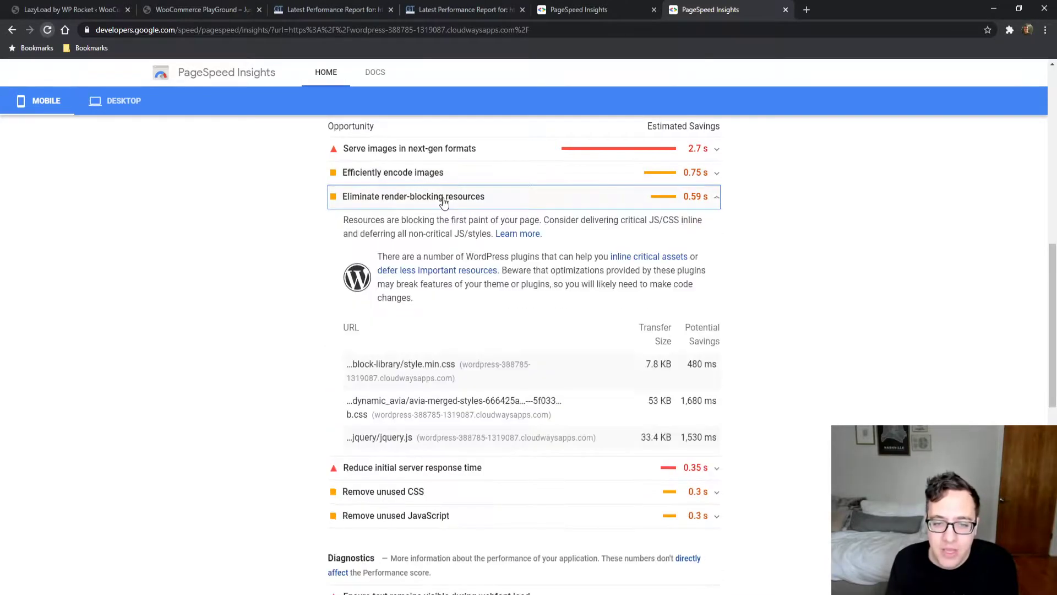
pyautogui.click(443, 198)
pyautogui.click(443, 175)
pyautogui.click(443, 178)
pyautogui.click(443, 193)
pyautogui.click(443, 199)
pyautogui.click(444, 206)
pyautogui.click(444, 206)
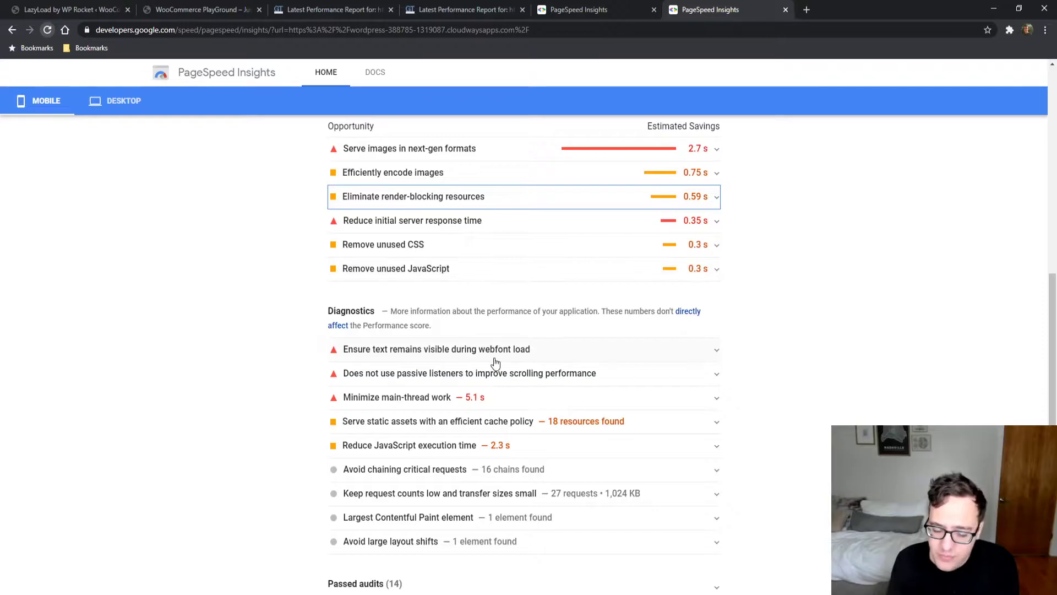
pyautogui.click(450, 242)
pyautogui.click(450, 242)
pyautogui.click(430, 270)
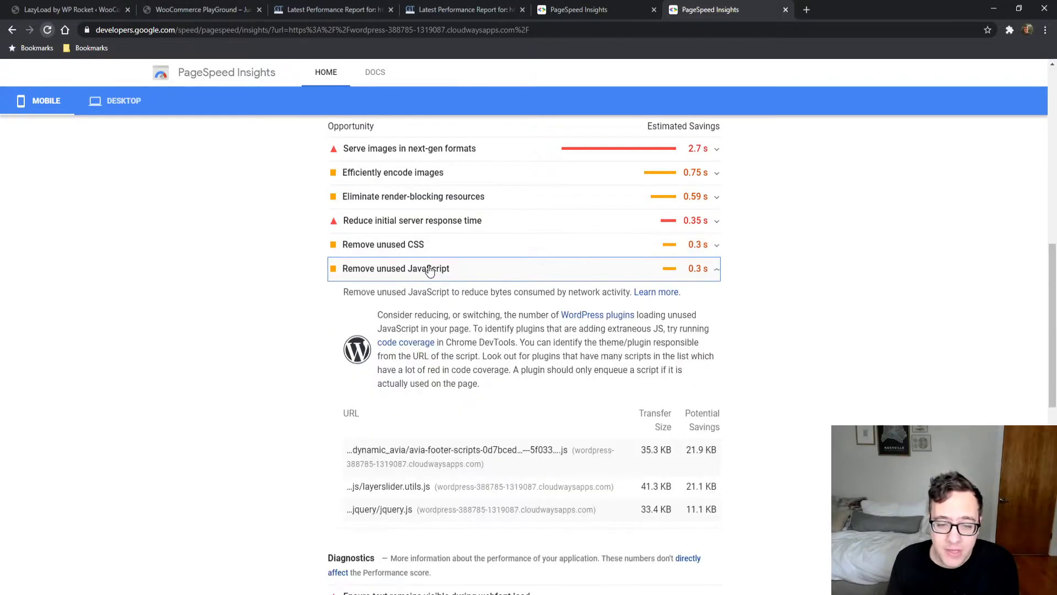
pyautogui.click(414, 273)
# - Check the earlier PageSpeed Insights score, and compare the new GTmetrix report with the previous one
pyautogui.click(569, 5)
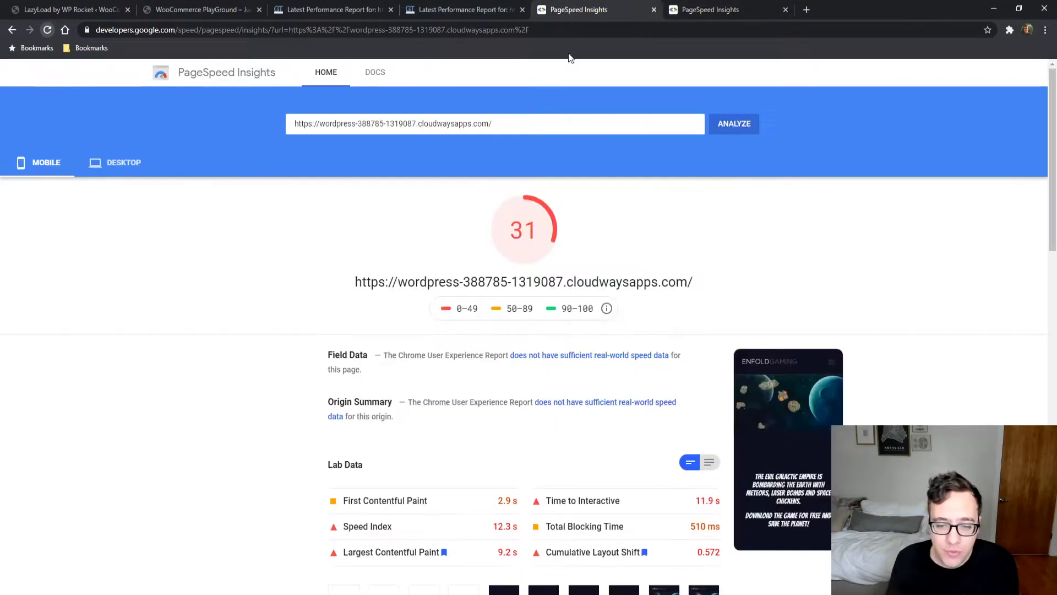
pyautogui.click(463, 9)
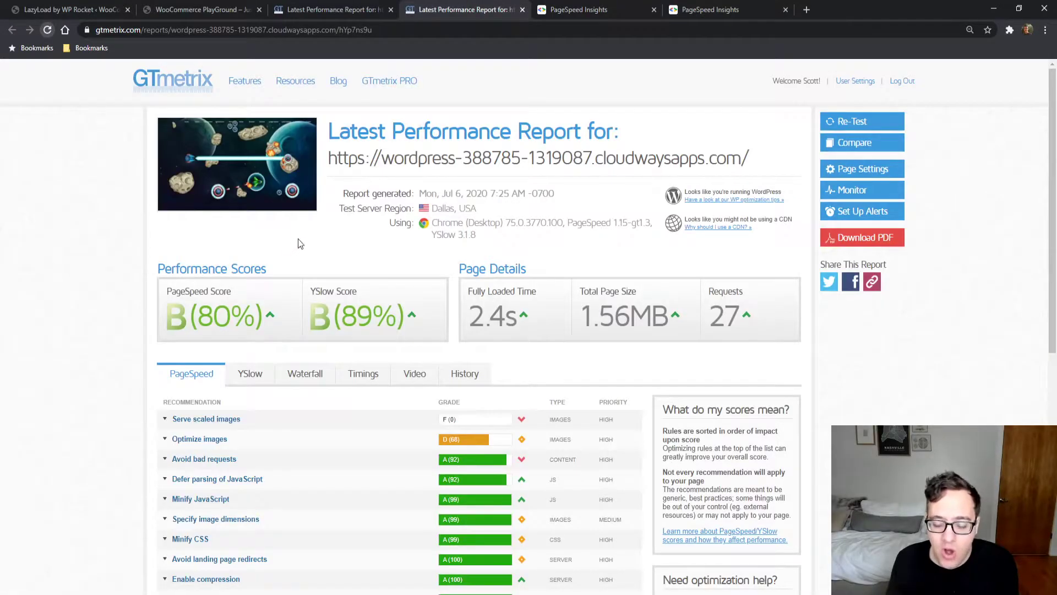
pyautogui.click(327, 6)
pyautogui.click(416, 6)
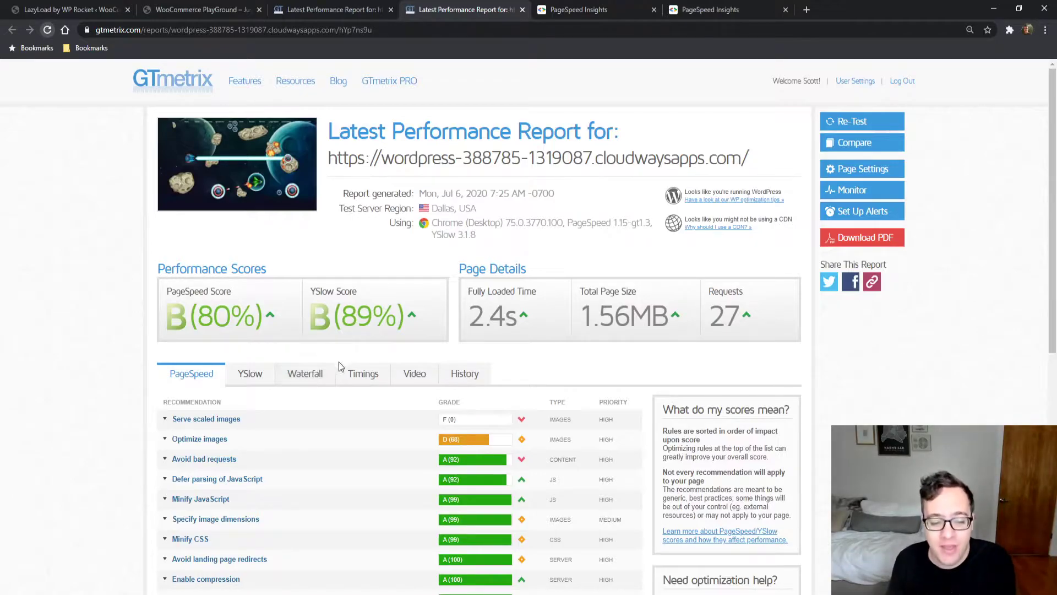
# - Examine the Serve scaled images recommendation in the new GTmetrix report, viewing title-1500x375.png at full size and on the front page
pyautogui.click(318, 424)
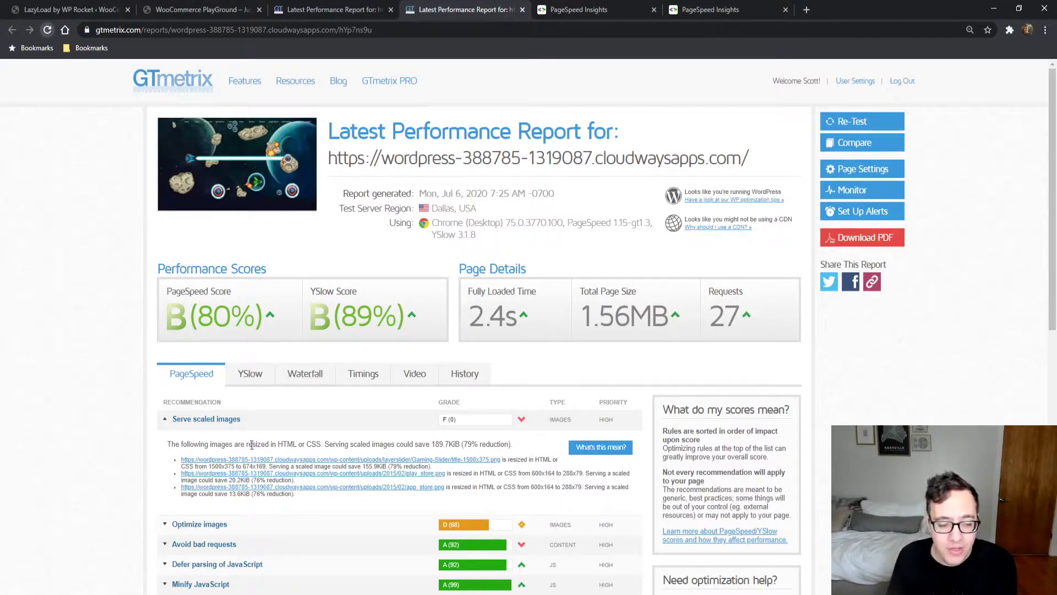
pyautogui.click(226, 420)
pyautogui.click(227, 421)
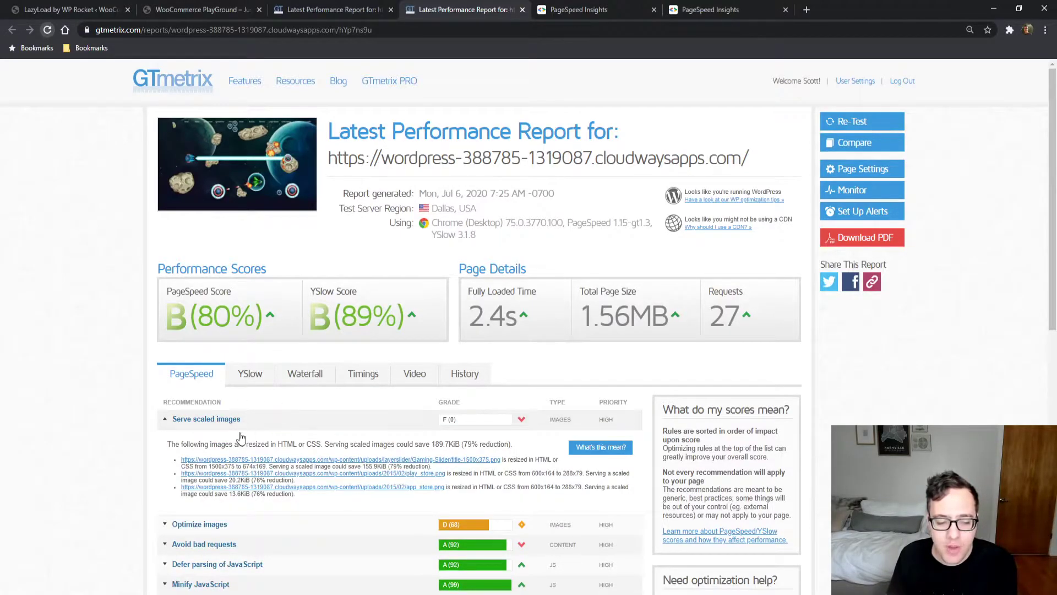
pyautogui.click(339, 460)
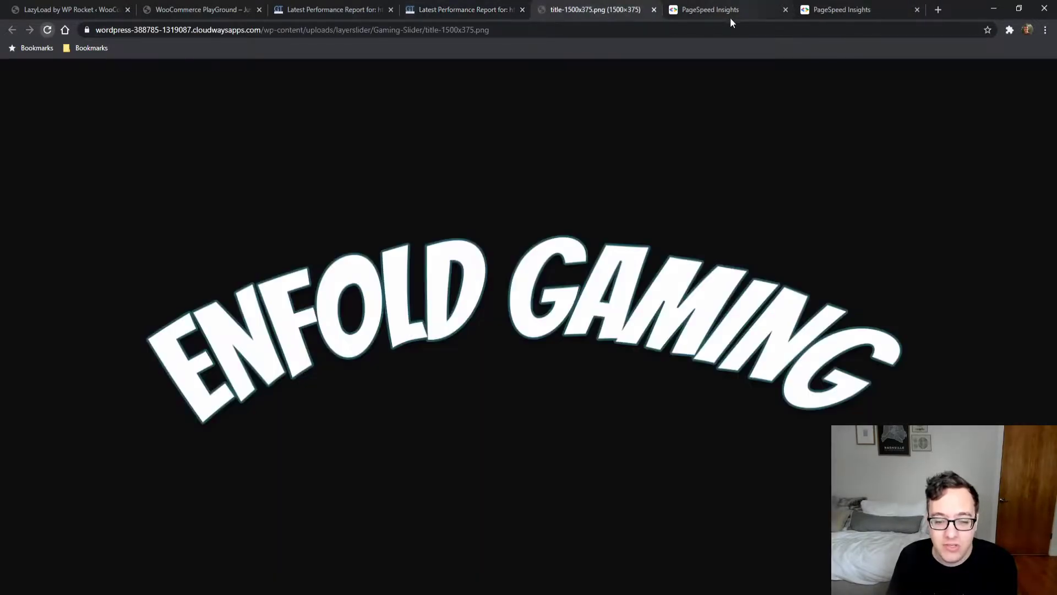
pyautogui.click(654, 9)
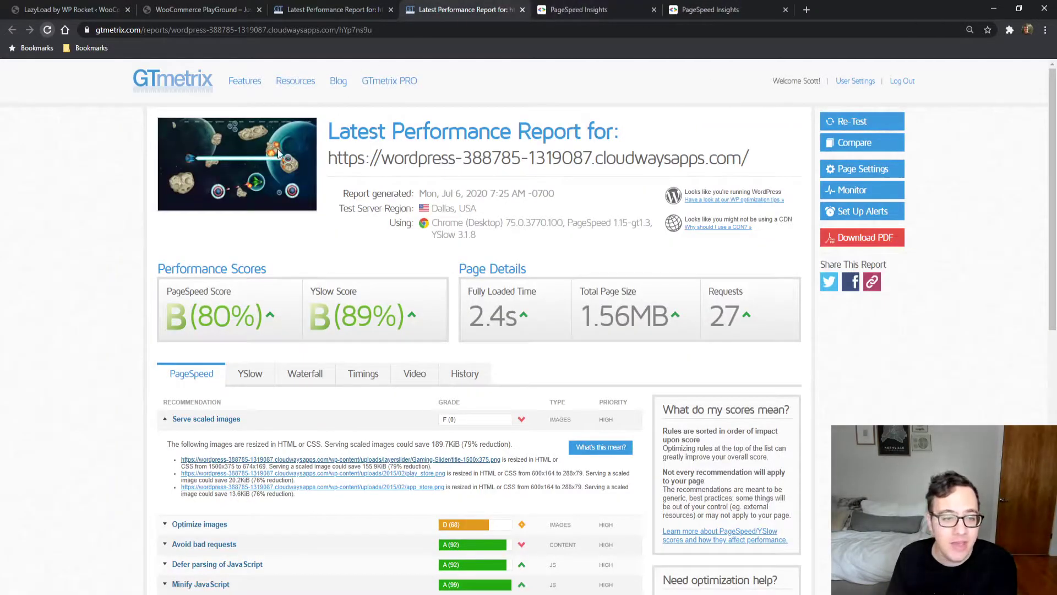
pyautogui.click(192, 6)
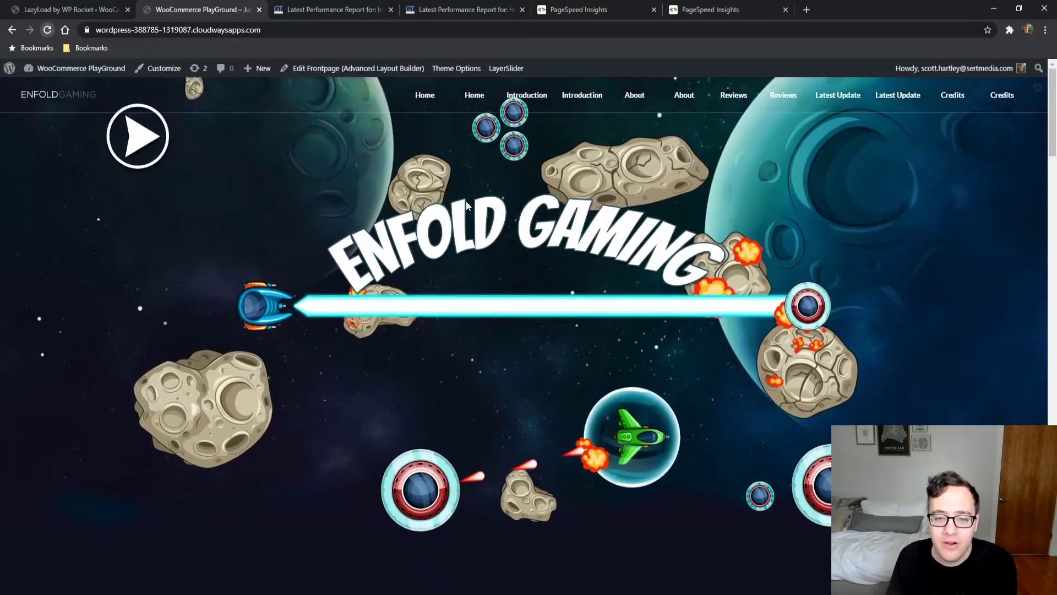
pyautogui.click(488, 7)
pyautogui.click(330, 422)
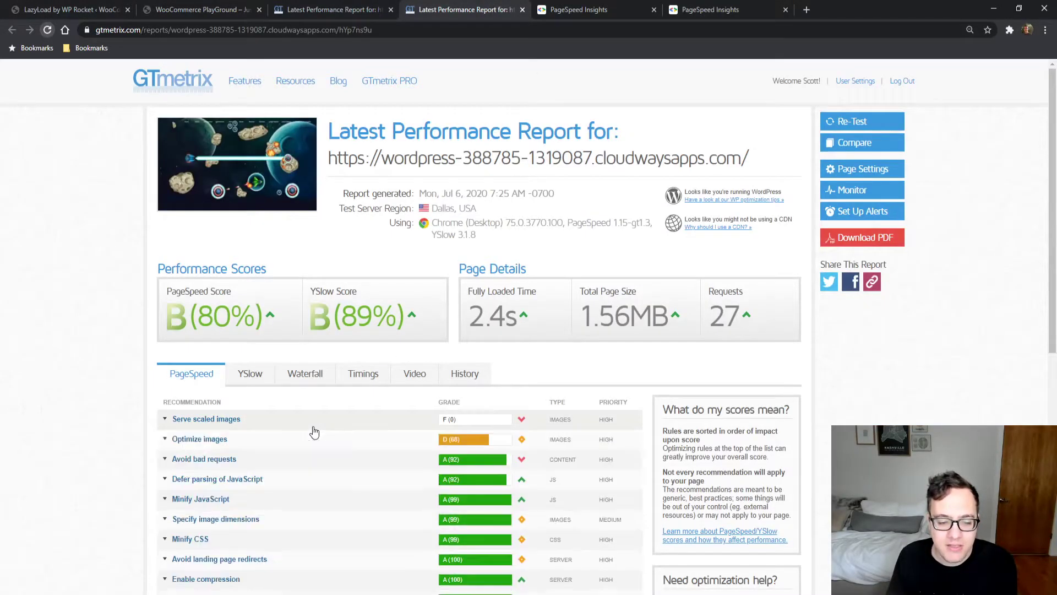
# - Examine the Optimize images and Avoid bad requests recommendations in the new GTmetrix report
pyautogui.click(267, 441)
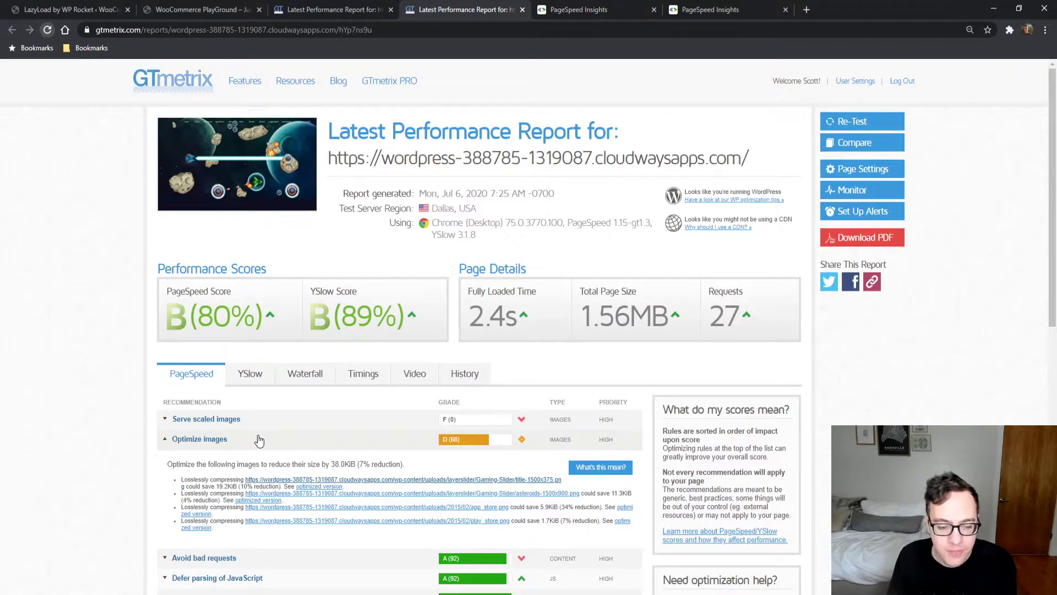
pyautogui.click(241, 444)
pyautogui.click(237, 464)
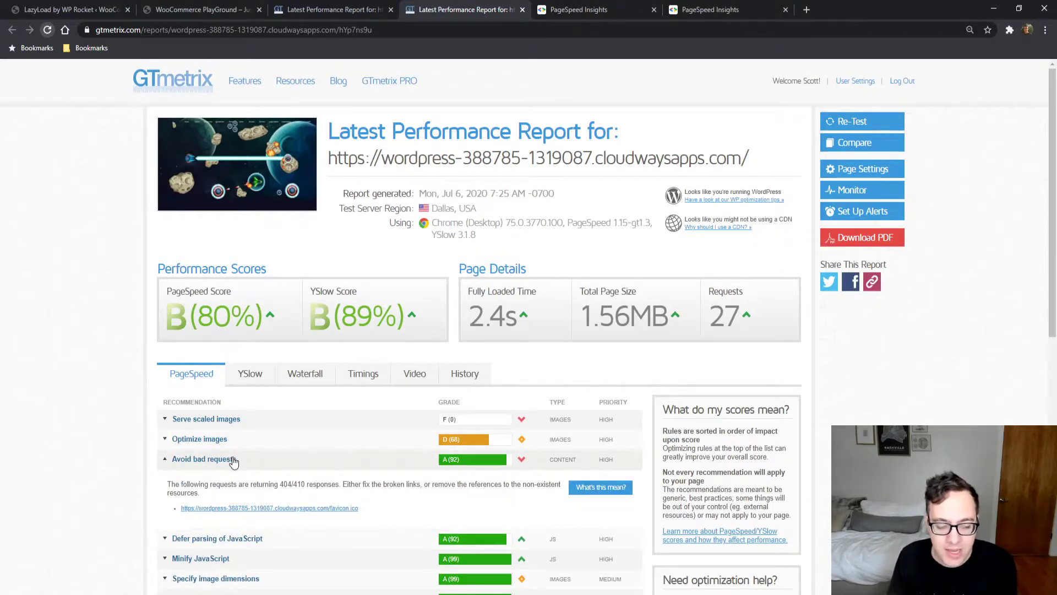
pyautogui.click(234, 463)
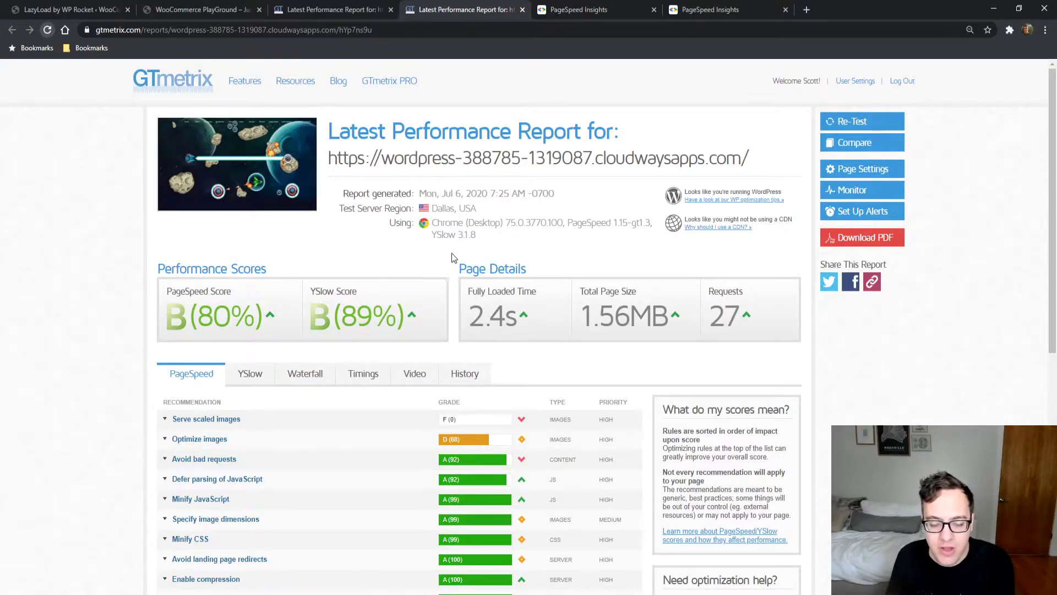
# - Compare the performance scores, load time, page size and requests between the old and new GTmetrix reports
pyautogui.click(373, 5)
pyautogui.click(430, 6)
pyautogui.click(365, 6)
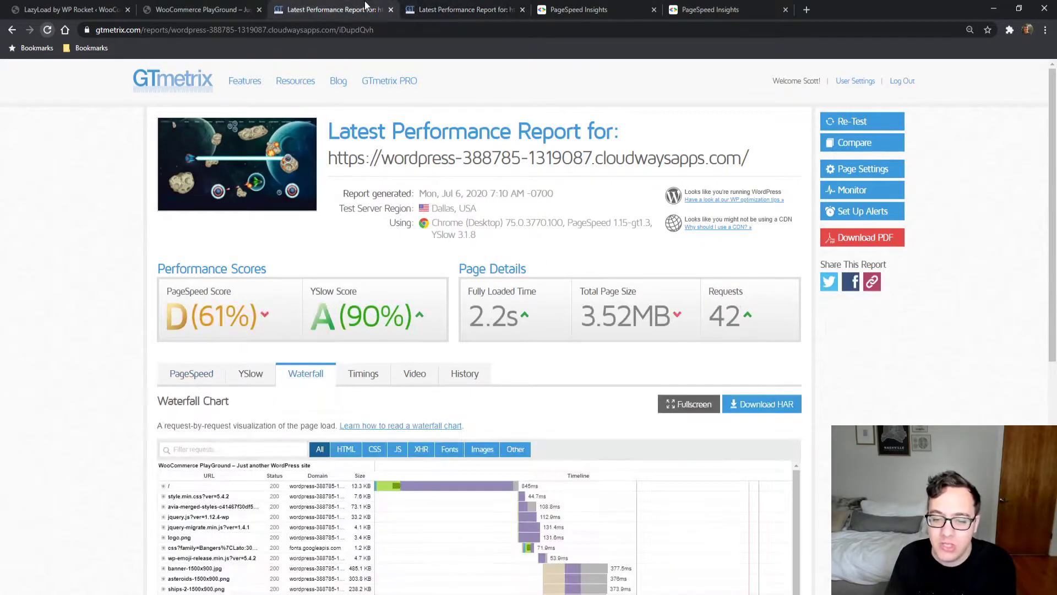
pyautogui.click(436, 5)
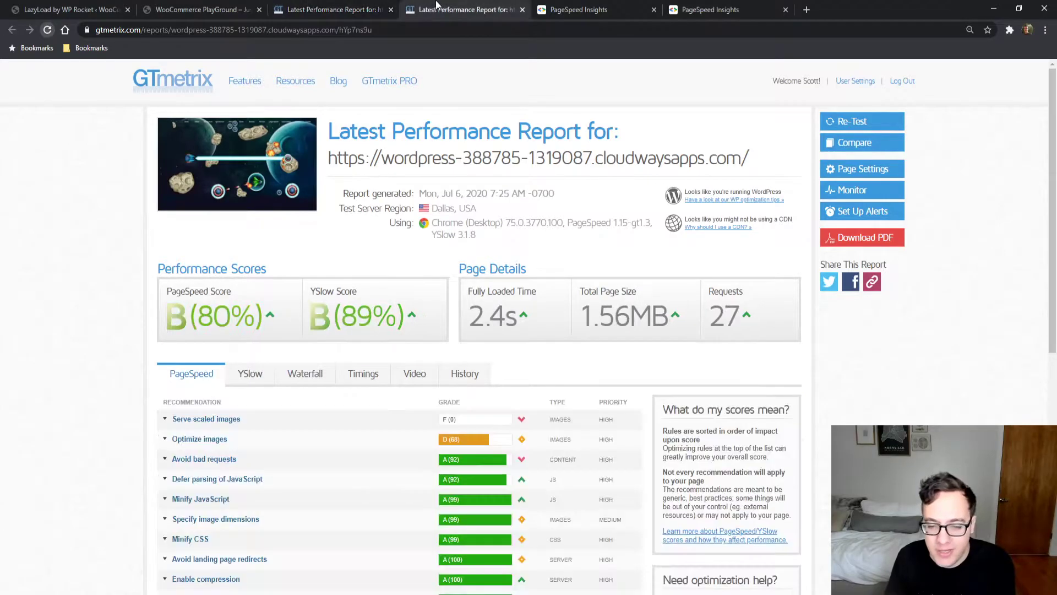
pyautogui.click(364, 5)
pyautogui.click(424, 5)
pyautogui.click(365, 6)
pyautogui.click(434, 6)
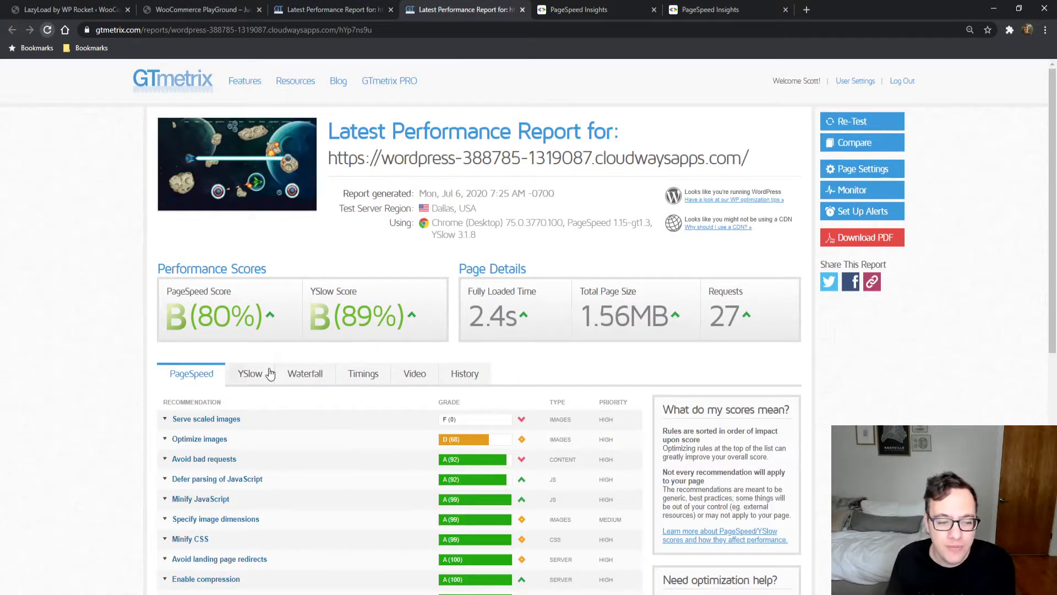
# - Examine the YSlow recommendations of the new GTmetrix report, including Add Expires headers and Minify JavaScript and CSS
pyautogui.click(271, 373)
pyautogui.click(256, 424)
pyautogui.click(256, 425)
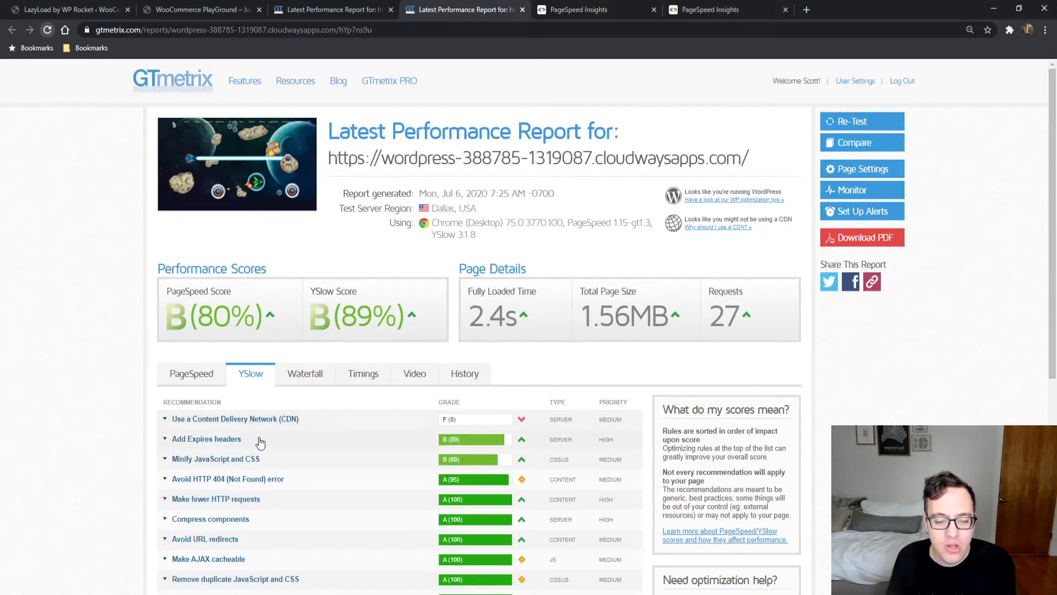
pyautogui.click(259, 440)
pyautogui.click(259, 440)
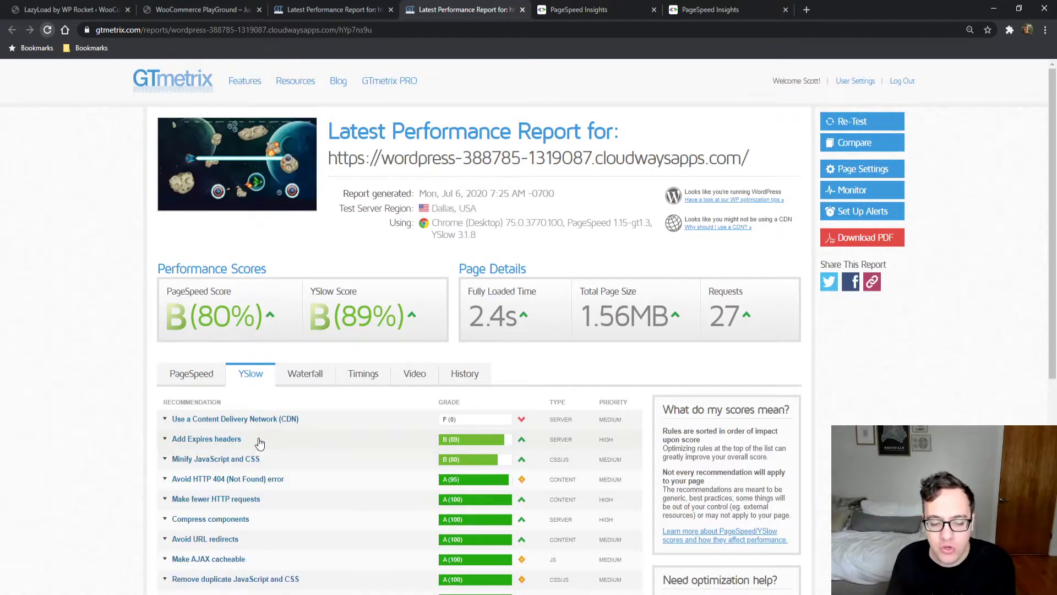
pyautogui.click(255, 459)
pyautogui.click(255, 458)
# - Compare the Use a Content Delivery Network (CDN) details under YSlow in the new and old GTmetrix reports
pyautogui.click(283, 422)
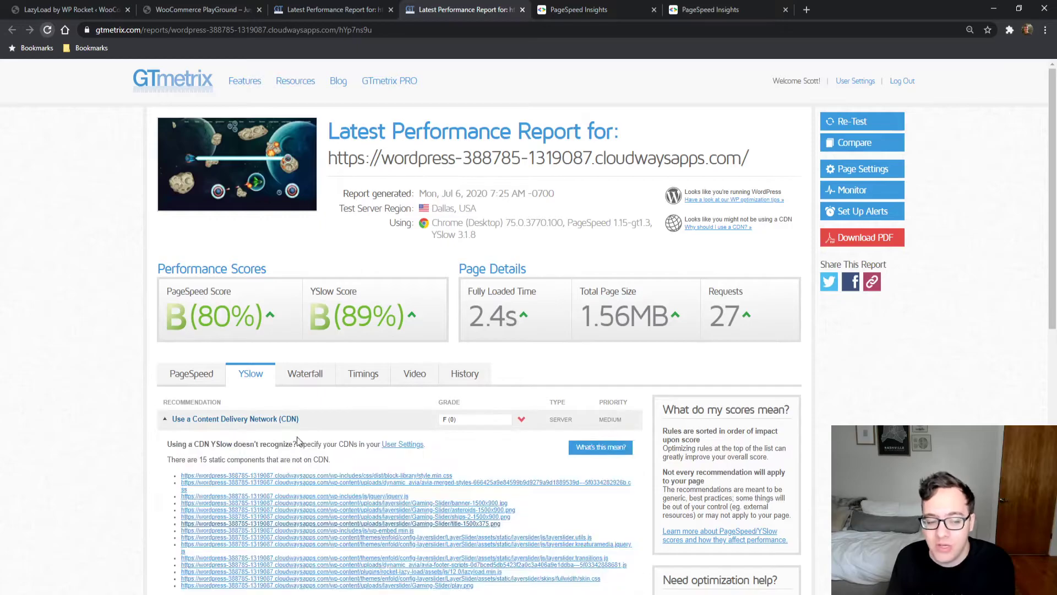
pyautogui.click(330, 9)
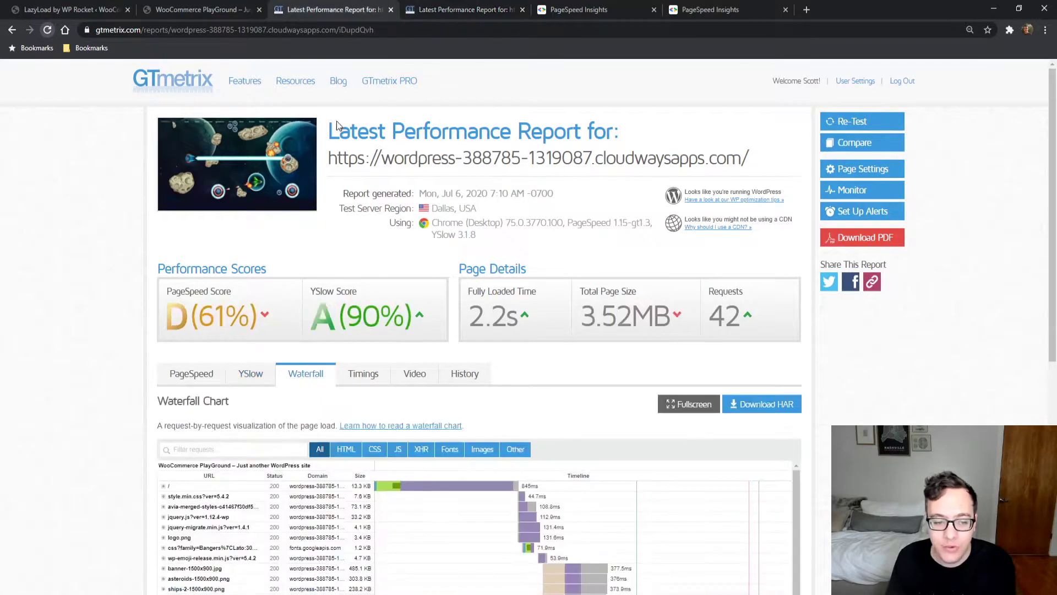
pyautogui.click(252, 375)
pyautogui.click(294, 423)
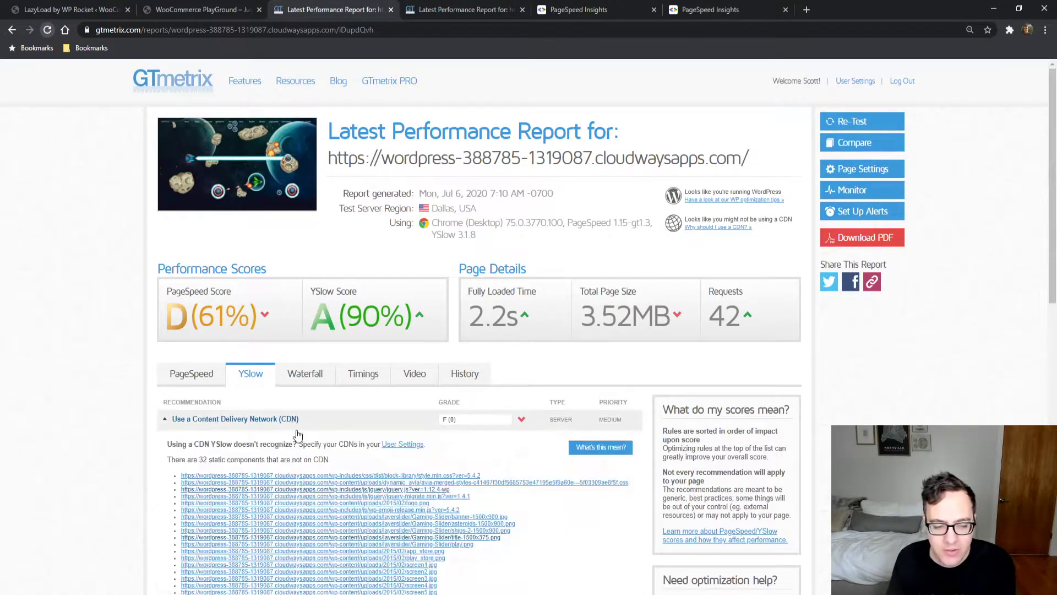
pyautogui.click(407, 9)
pyautogui.click(394, 10)
pyautogui.click(256, 420)
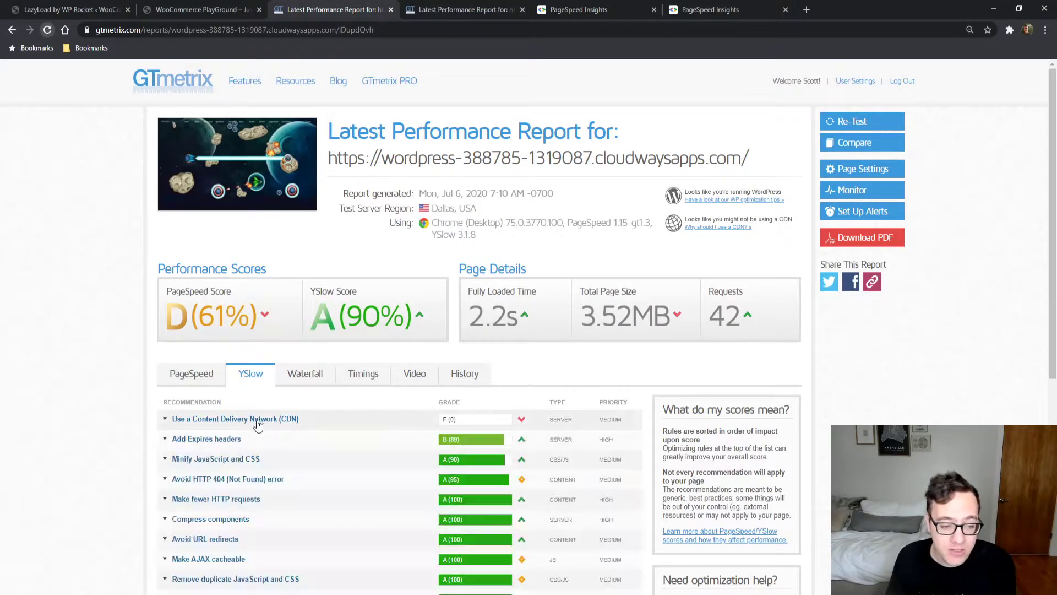
# - Compare the Minify JavaScript and CSS details under YSlow in the old and new GTmetrix reports
pyautogui.click(257, 458)
pyautogui.click(259, 460)
pyautogui.click(273, 466)
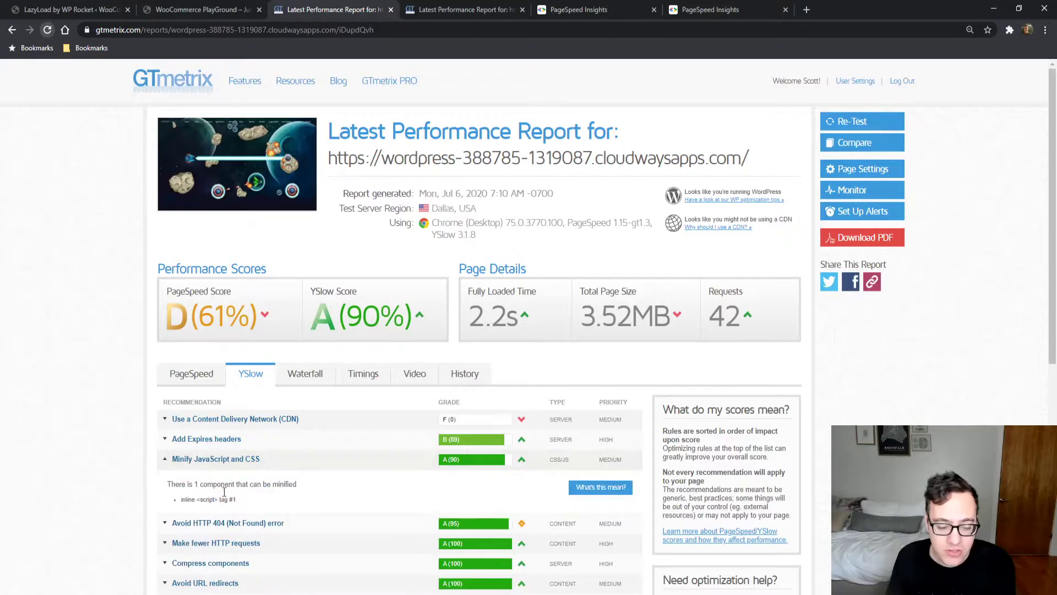
pyautogui.click(483, 5)
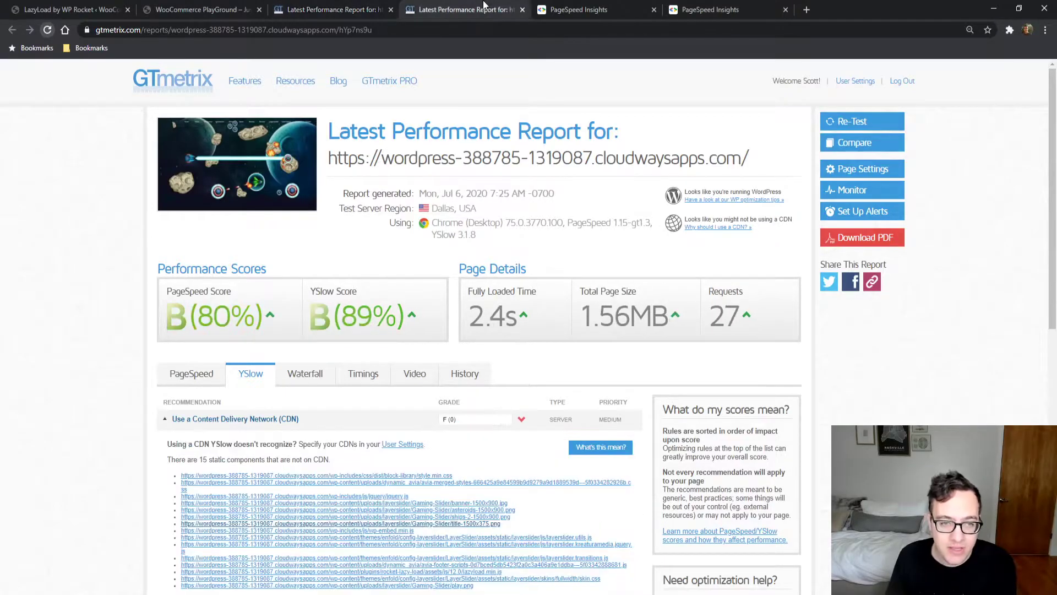
pyautogui.click(286, 425)
pyautogui.click(285, 460)
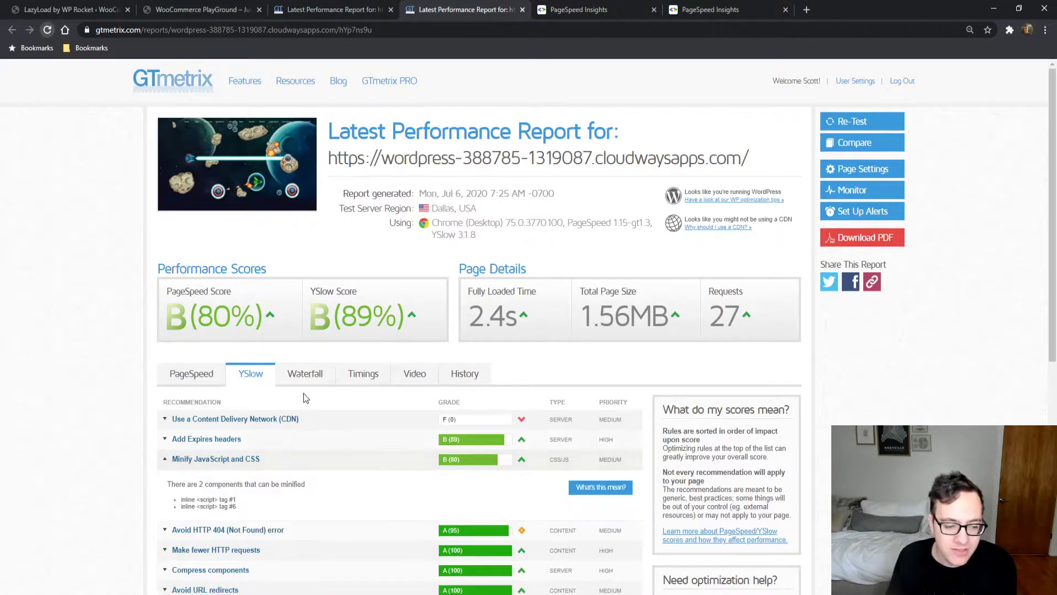
# - Find the Autoptimize plugin in the WordPress plugin directory, install it and activate it
pyautogui.click(115, 7)
pyautogui.moveTo(33, 267)
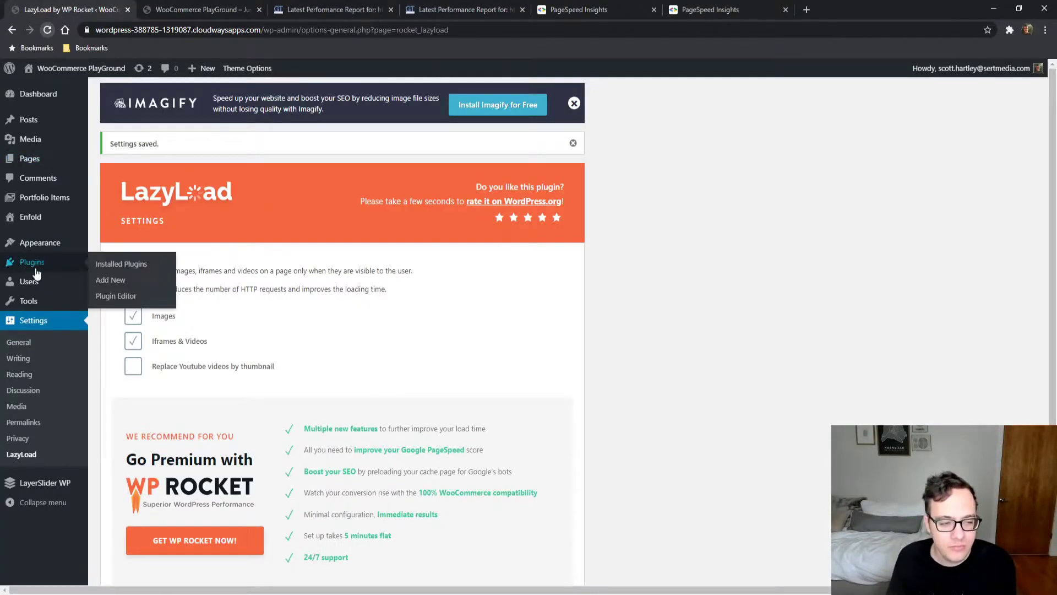
pyautogui.click(113, 281)
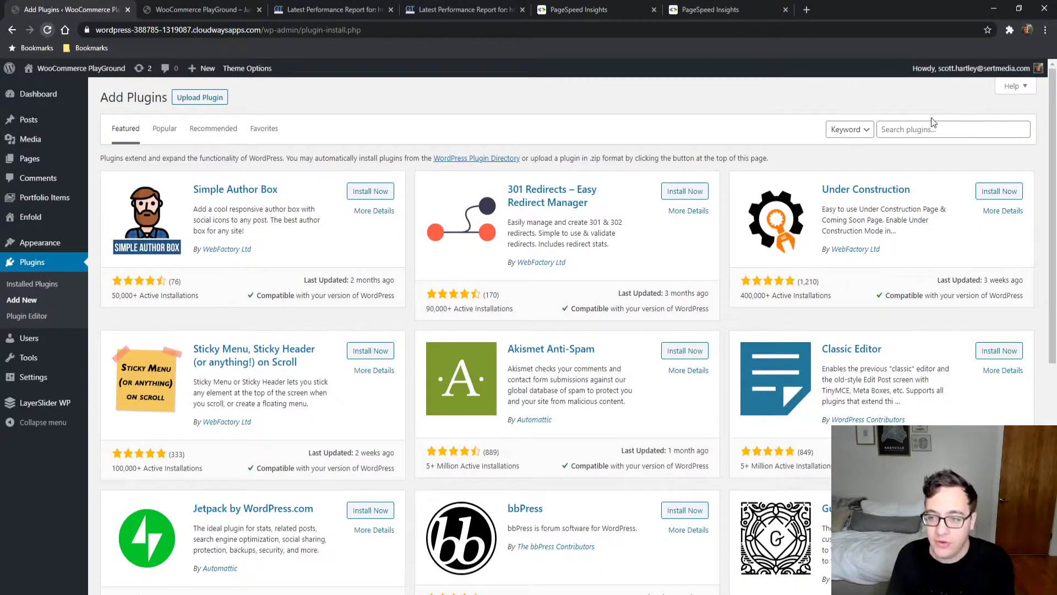
pyautogui.click(926, 128)
pyautogui.write('autoptimize')
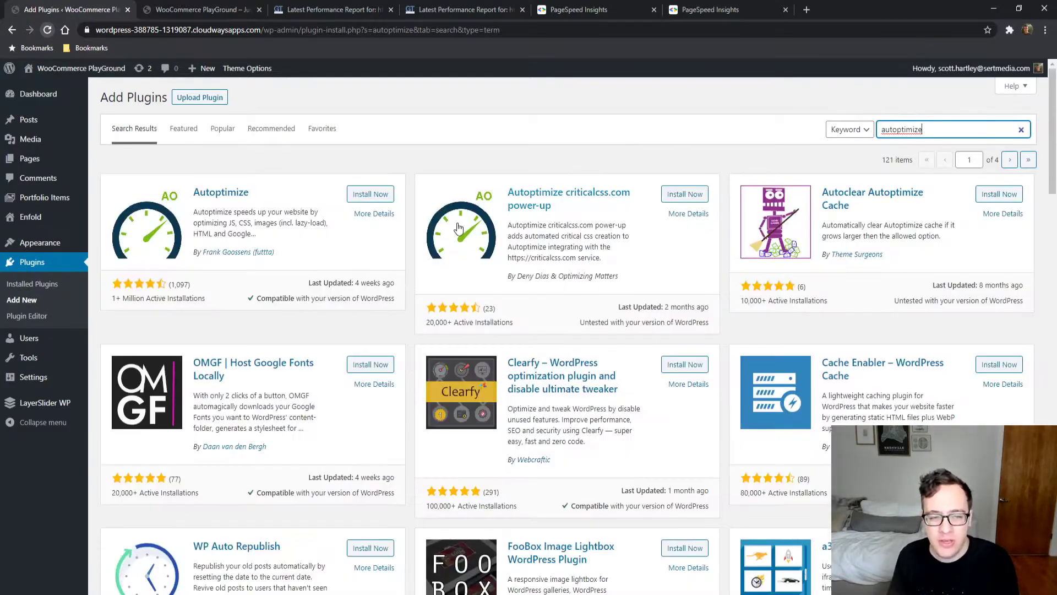
pyautogui.click(372, 195)
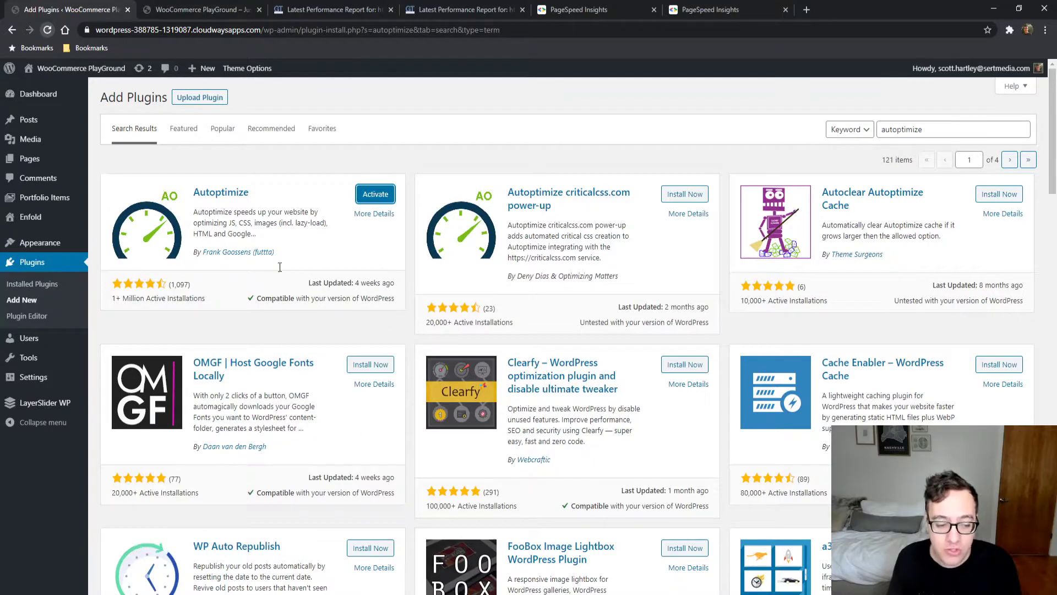
pyautogui.click(372, 196)
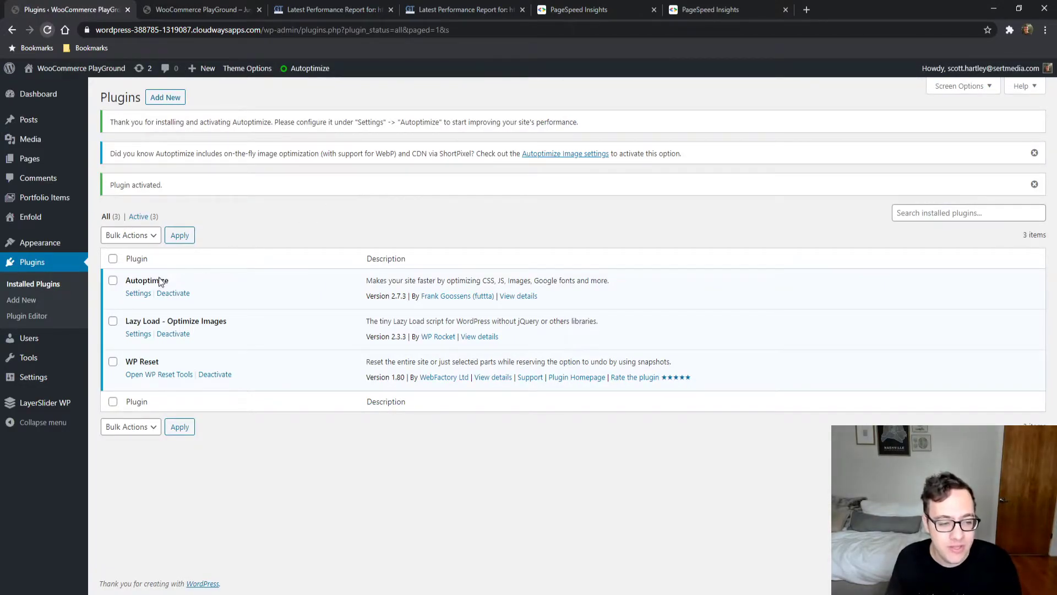
# - Open the Autoptimize settings and enable Optimize JavaScript Code, reviewing the Aggregate JS-files option
pyautogui.click(139, 293)
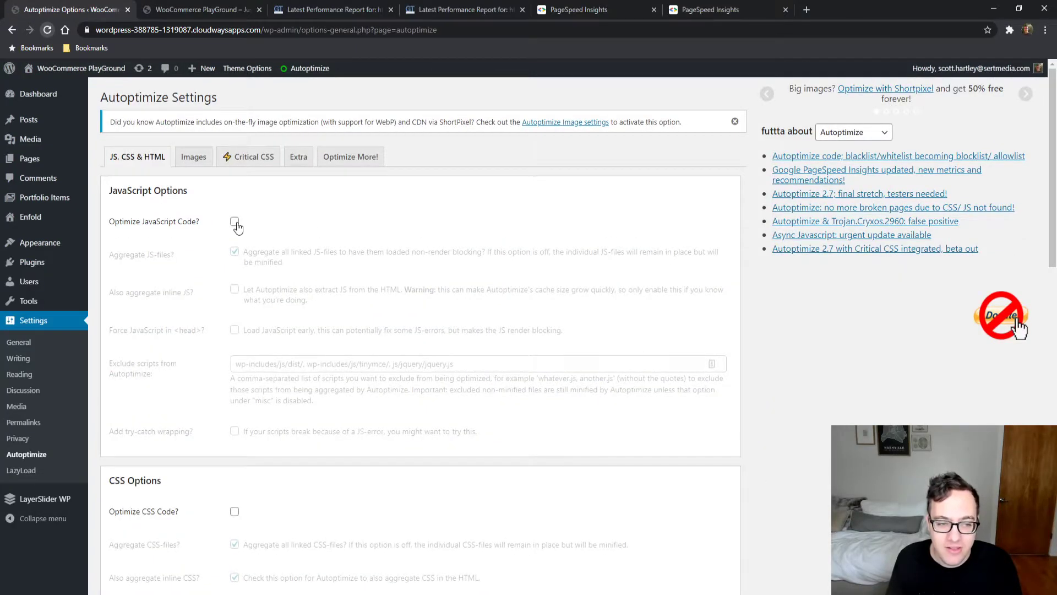
pyautogui.click(235, 222)
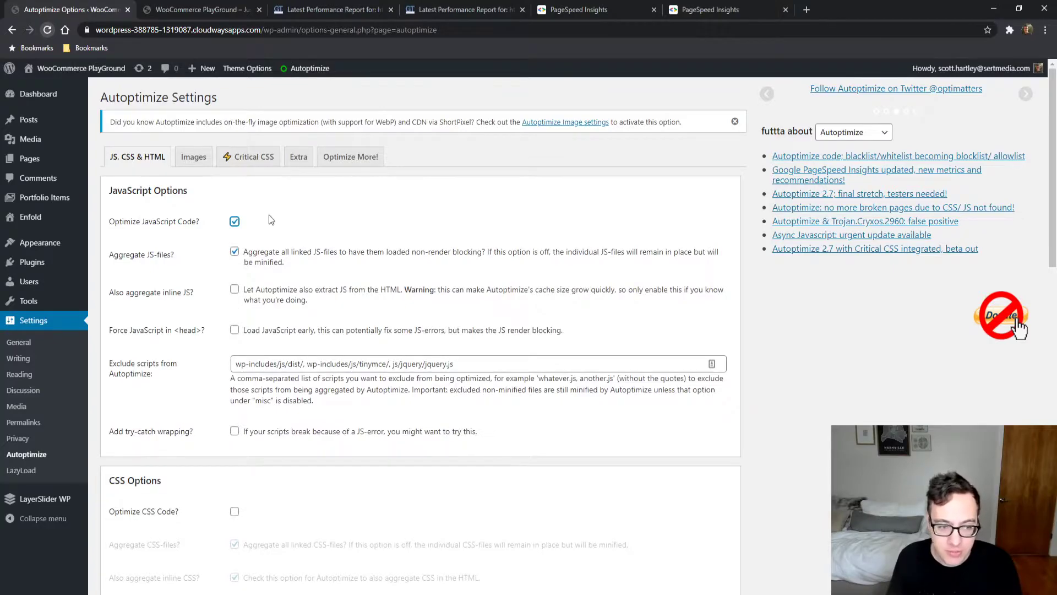
pyautogui.moveTo(134, 190); pyautogui.dragTo(192, 194)
pyautogui.click(186, 190)
pyautogui.click(141, 192)
pyautogui.moveTo(127, 192); pyautogui.dragTo(178, 192)
pyautogui.click(147, 224)
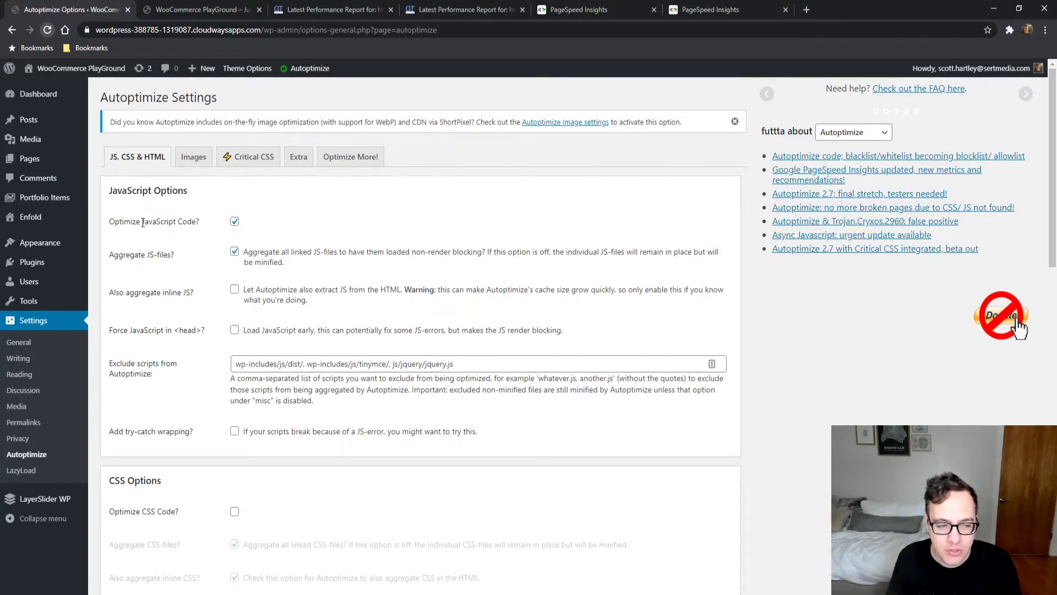
pyautogui.moveTo(132, 223); pyautogui.dragTo(177, 223)
pyautogui.moveTo(107, 254); pyautogui.dragTo(175, 251)
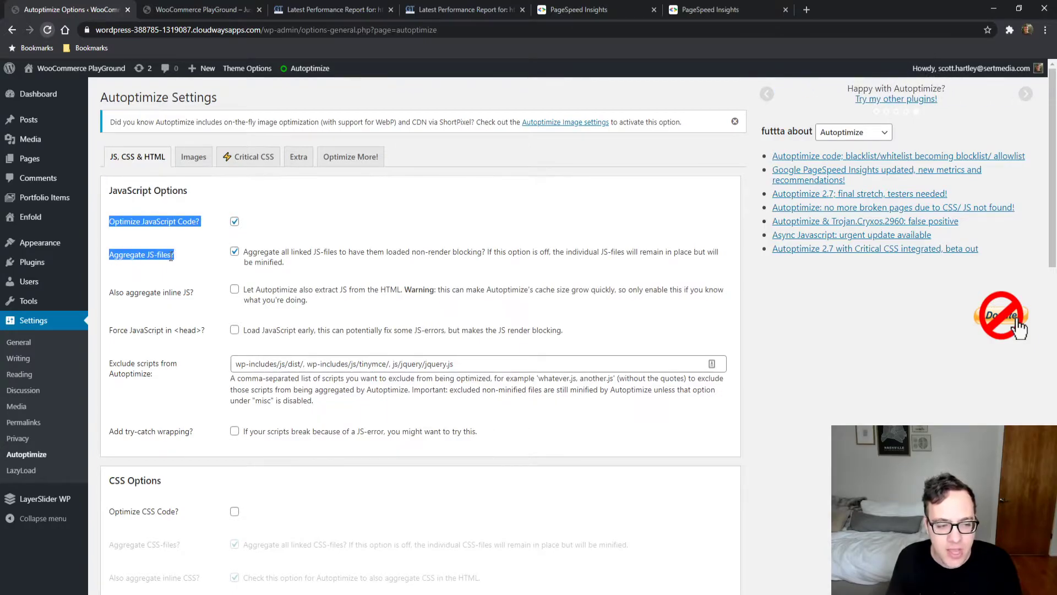
pyautogui.click(170, 257)
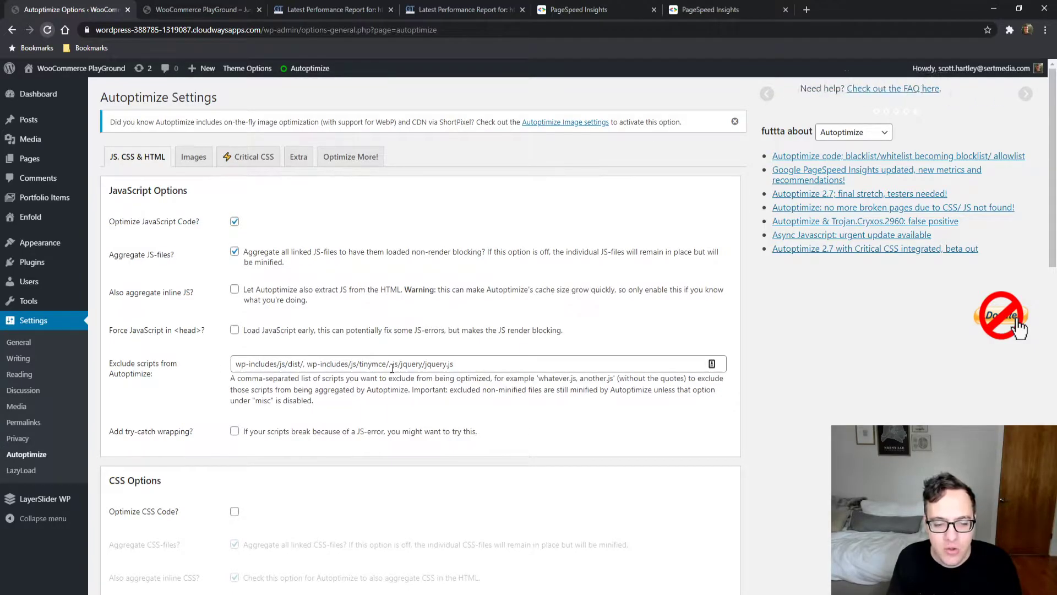
# - Try removing js/jquery/jquery.js from the scripts excluded from Autoptimize, saving the changes and emptying the cache
pyautogui.moveTo(391, 364); pyautogui.dragTo(489, 369)
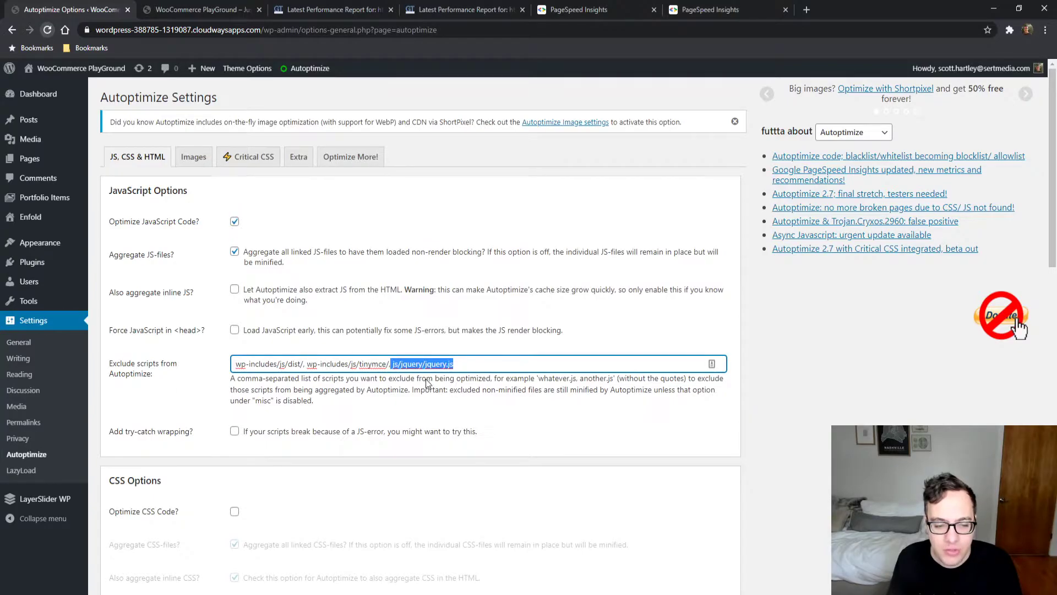
pyautogui.press('BackSpace')
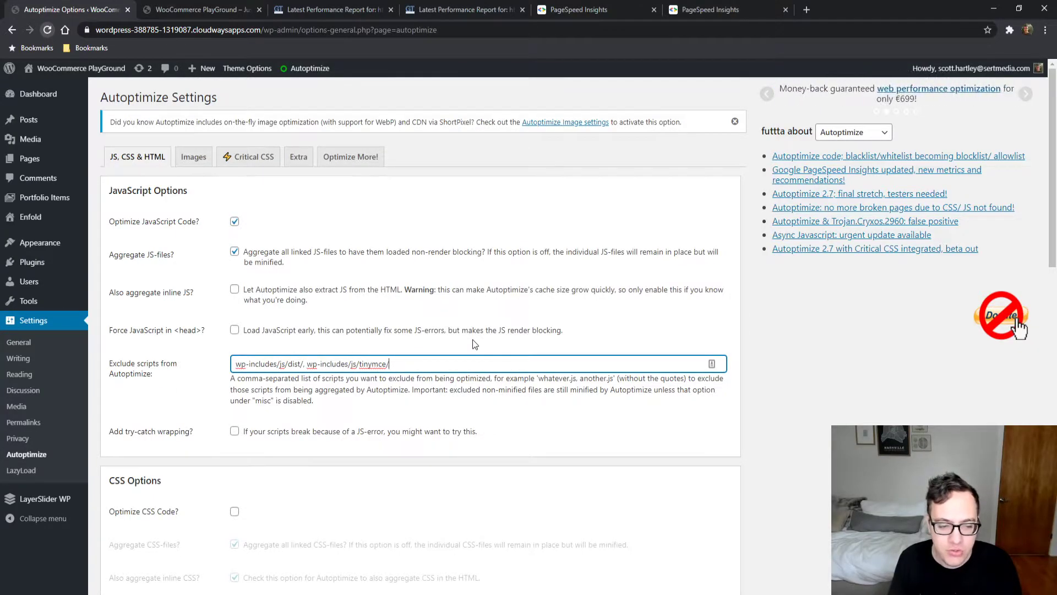
pyautogui.scroll(-7, 692, 311)
pyautogui.scroll(-8, 692, 312)
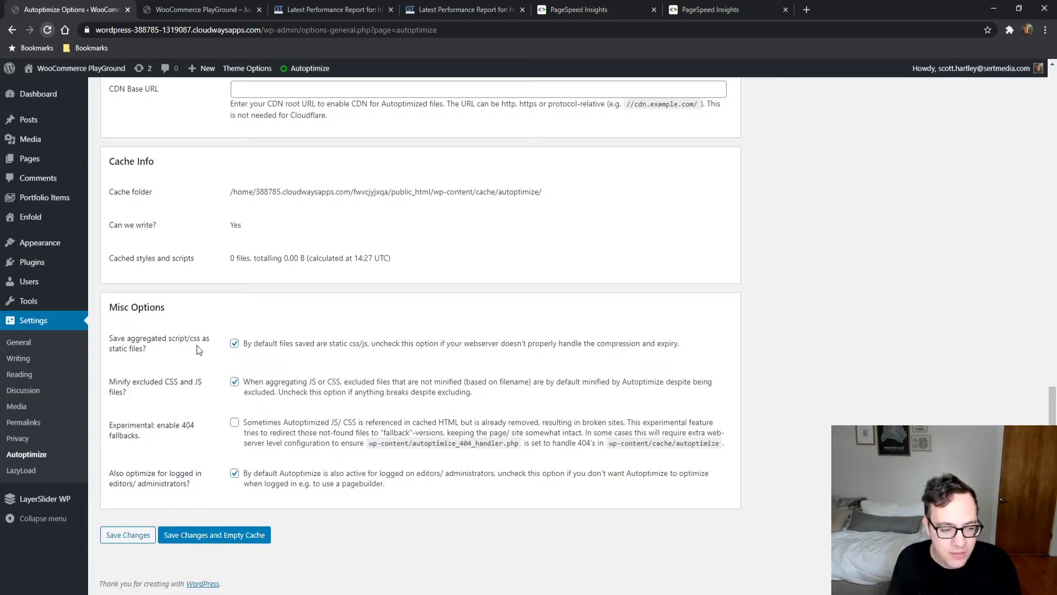
pyautogui.click(215, 536)
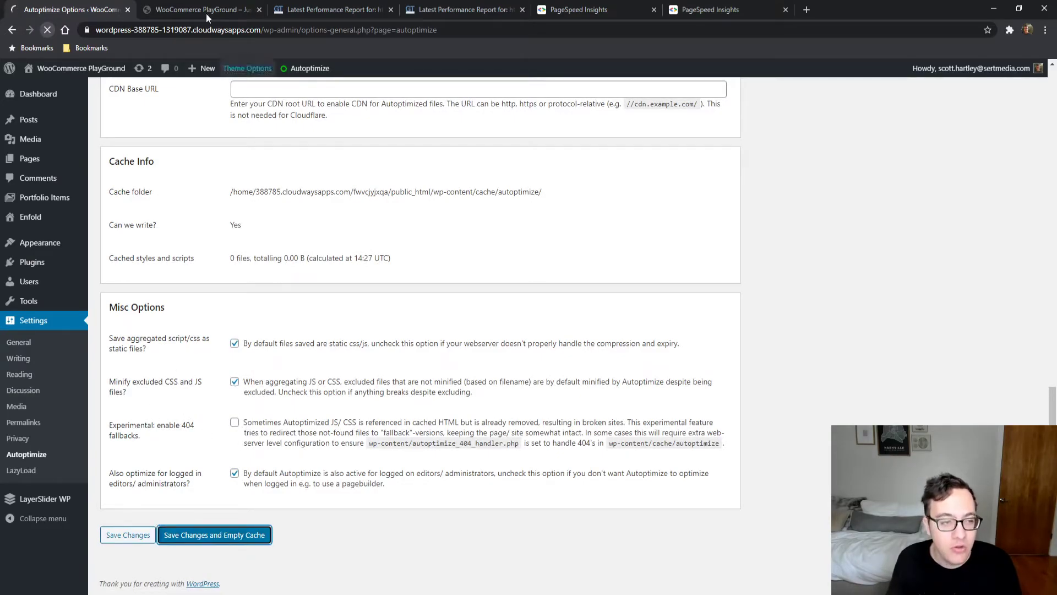
# - Reload the site's front page with developer tools open and examine the source line behind the first console error
pyautogui.click(196, 9)
pyautogui.rightClick(84, 253)
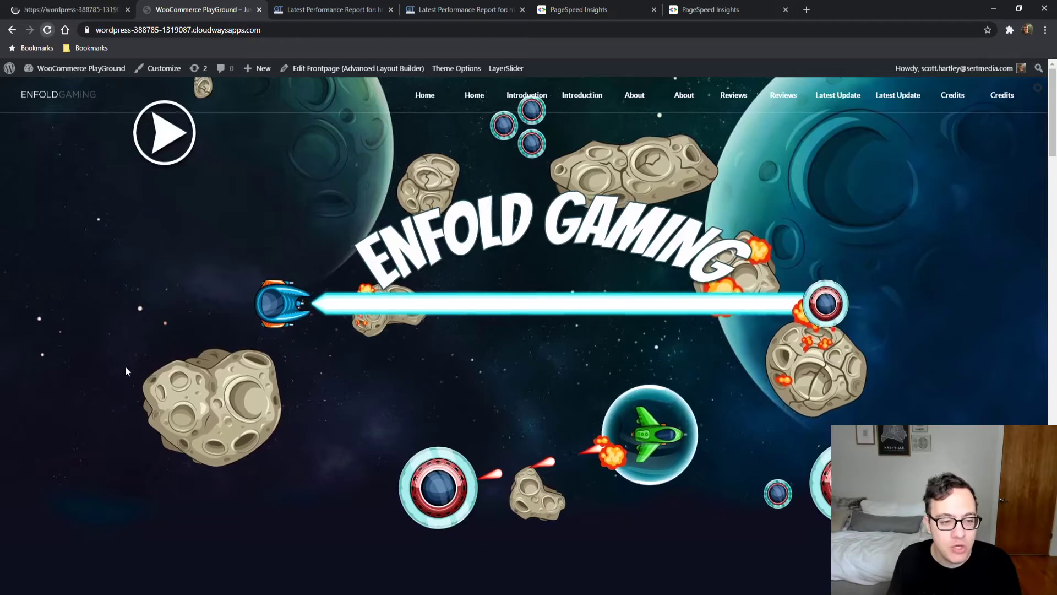
pyautogui.click(126, 368)
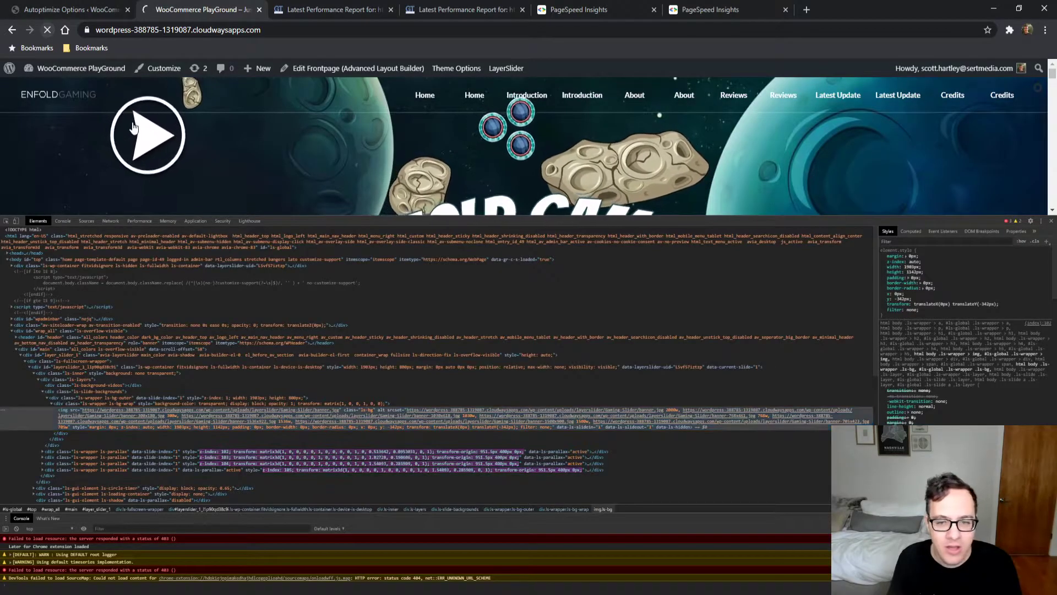
pyautogui.press('F5')
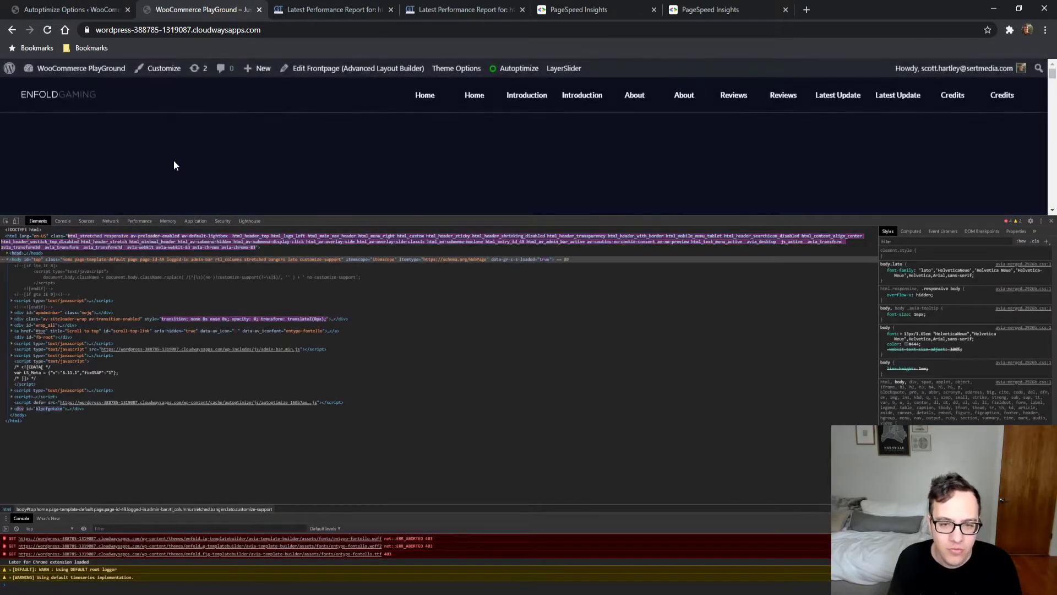
pyautogui.scroll(2, 294, 545)
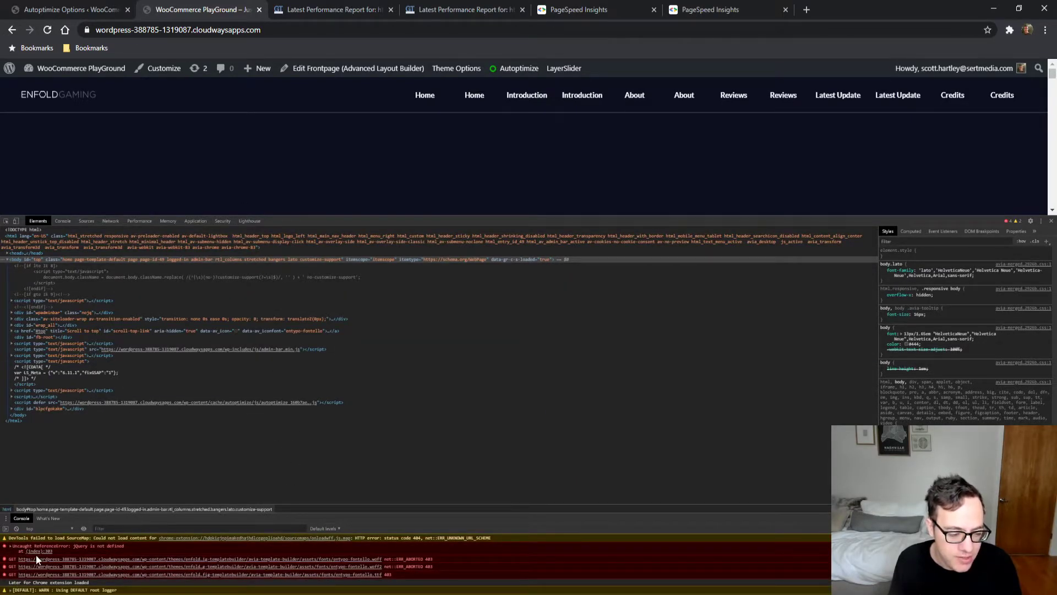
pyautogui.click(40, 552)
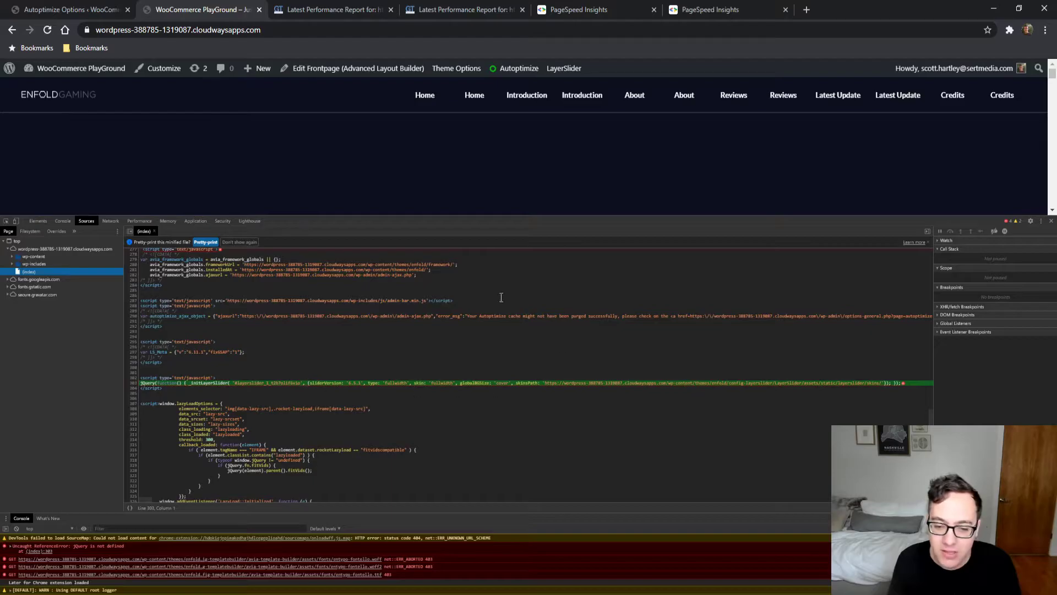
# - Add js/jquery/jquery.js back to the scripts excluded from Autoptimize
pyautogui.click(67, 15)
pyautogui.click(485, 395)
pyautogui.write(',  js/jquery/jquery.js')
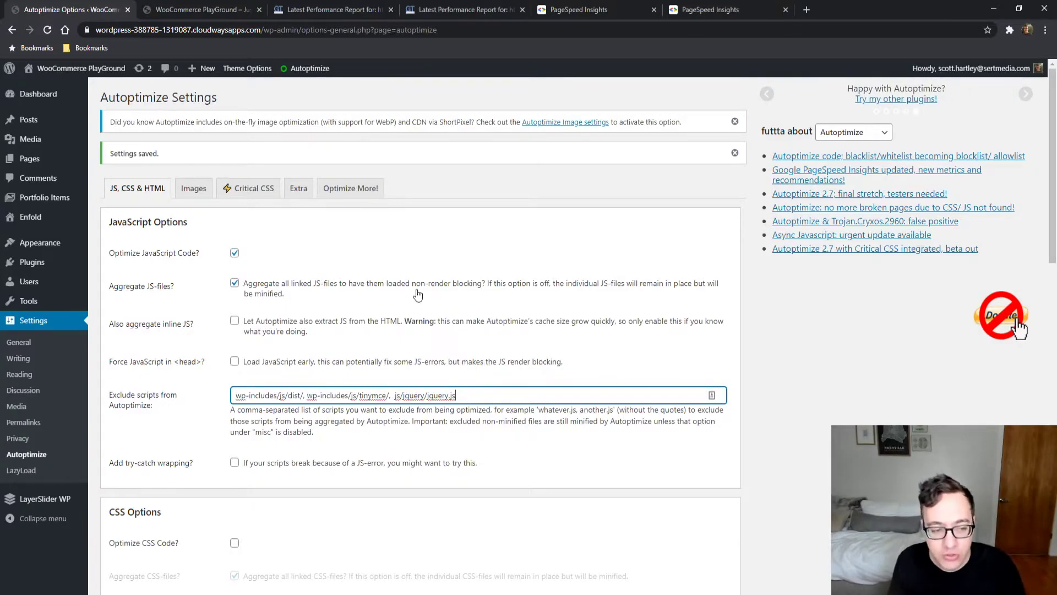
# - Enable Optimize CSS Code and Generate data: URIs for images, and disable Also aggregate inline CSS
pyautogui.scroll(-7, 197, 408)
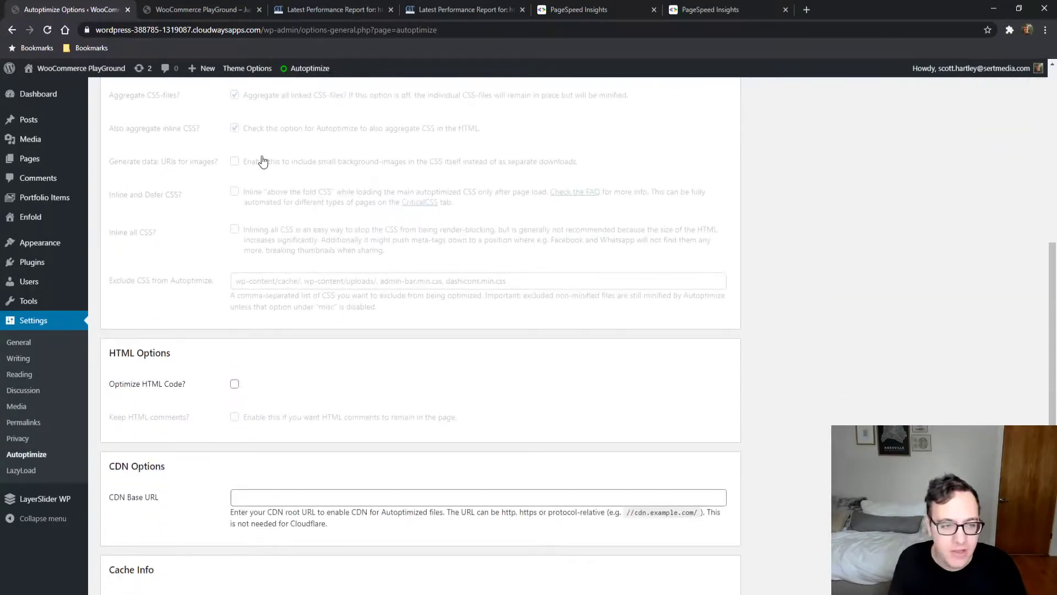
pyautogui.scroll(2, 259, 161)
pyautogui.click(236, 177)
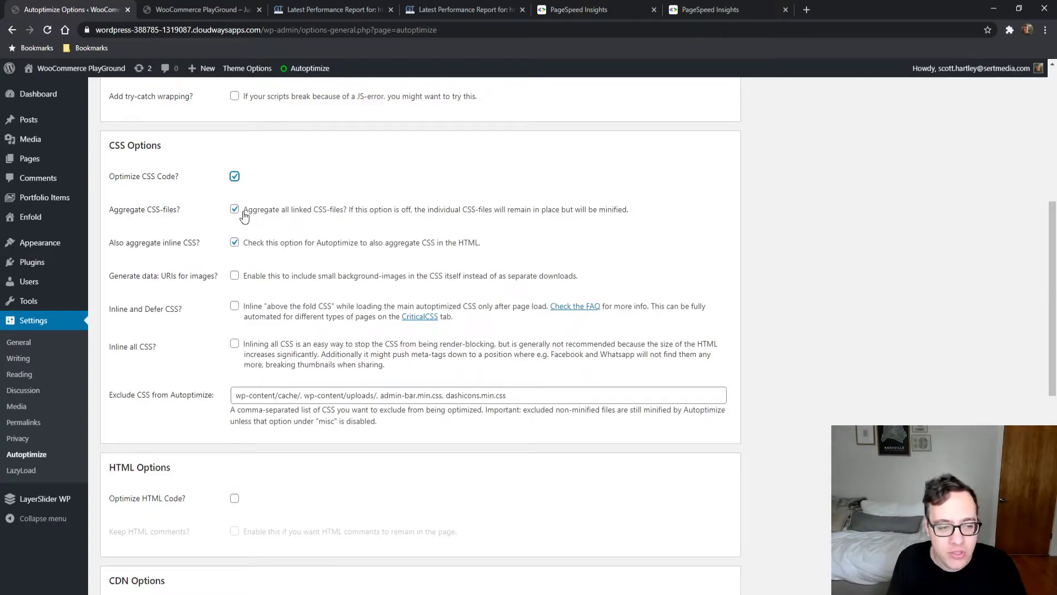
pyautogui.click(234, 245)
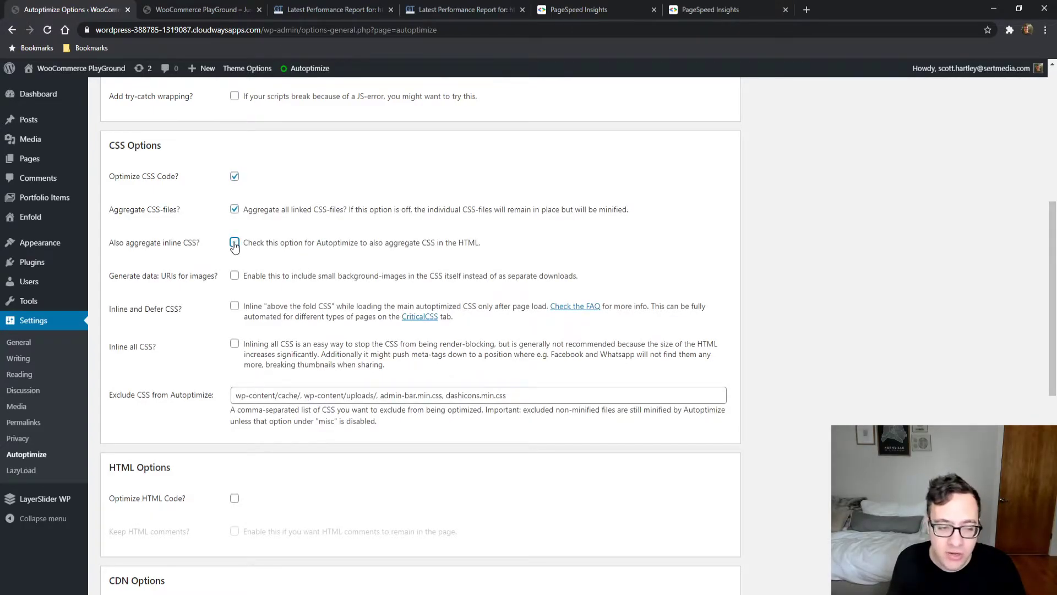
pyautogui.click(235, 277)
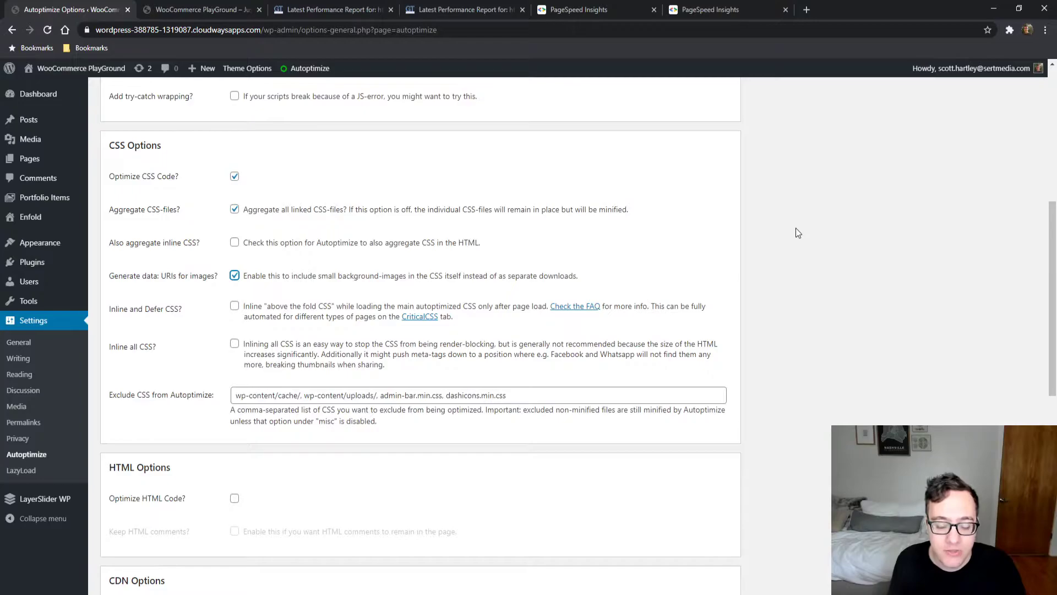
# - Enable Optimize HTML Code, then save the Autoptimize changes and empty the cache
pyautogui.scroll(-3, 881, 212)
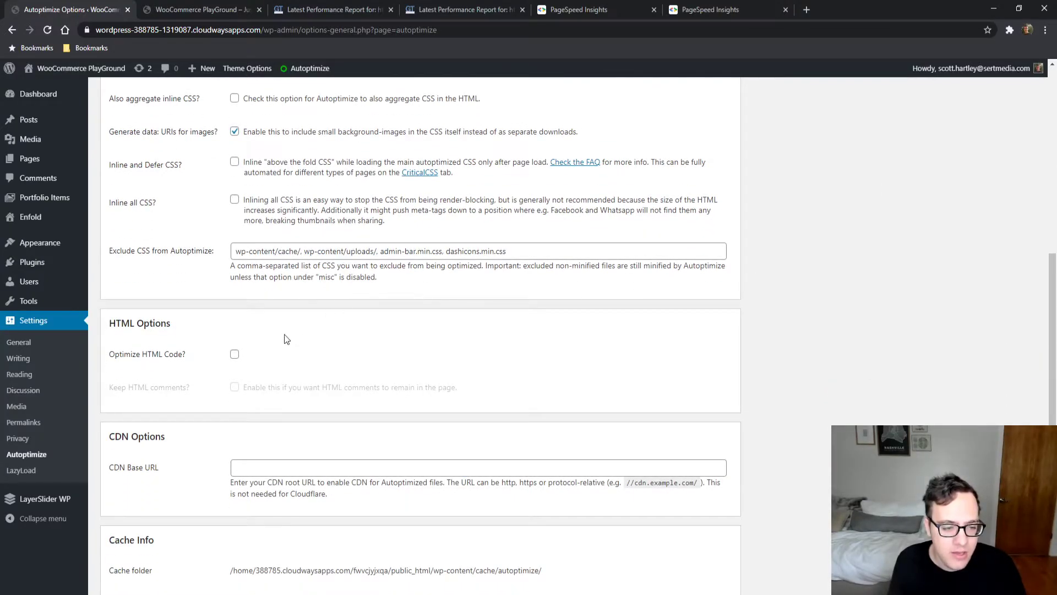
pyautogui.click(235, 354)
pyautogui.scroll(-7, 590, 317)
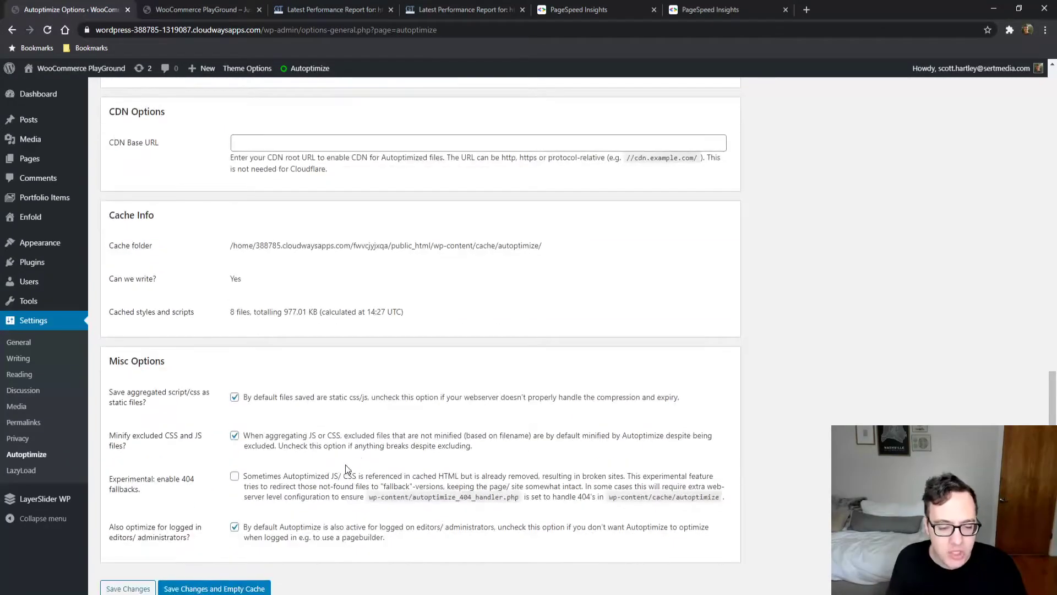
pyautogui.click(220, 584)
# - Reload the site's front page to check how it renders with the new Autoptimize settings
pyautogui.click(316, 10)
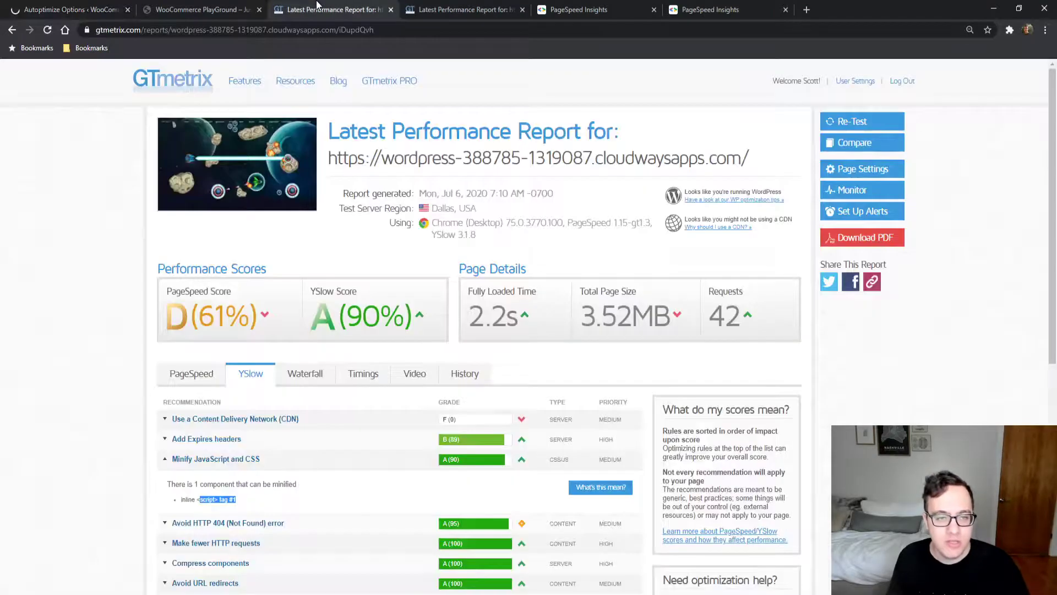
pyautogui.click(243, 9)
pyautogui.press('F5')
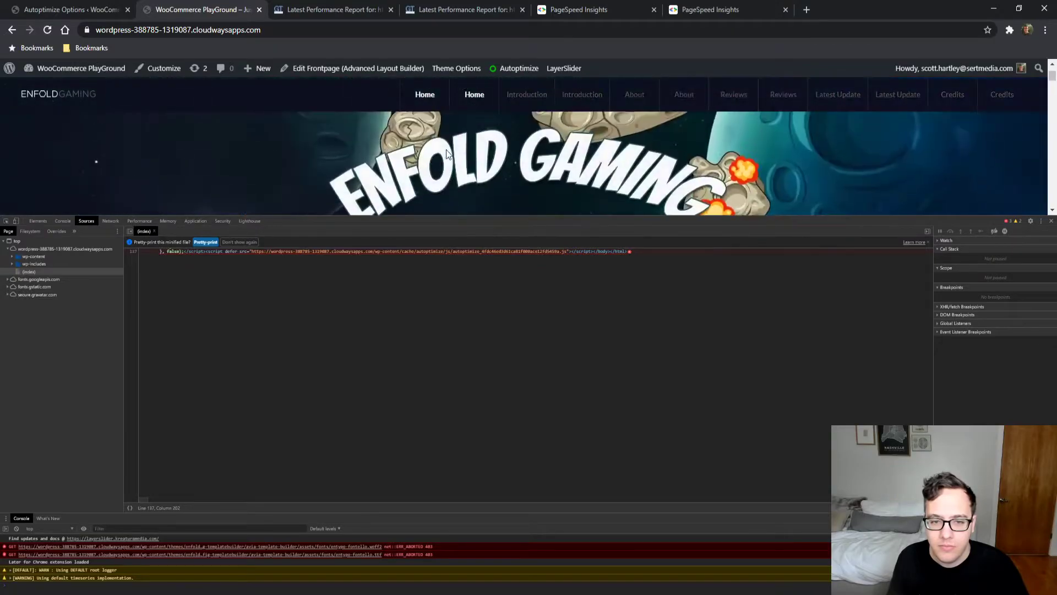
# - View the front page's source and search through its .css references
pyautogui.hotkey('ctrl', 'u')
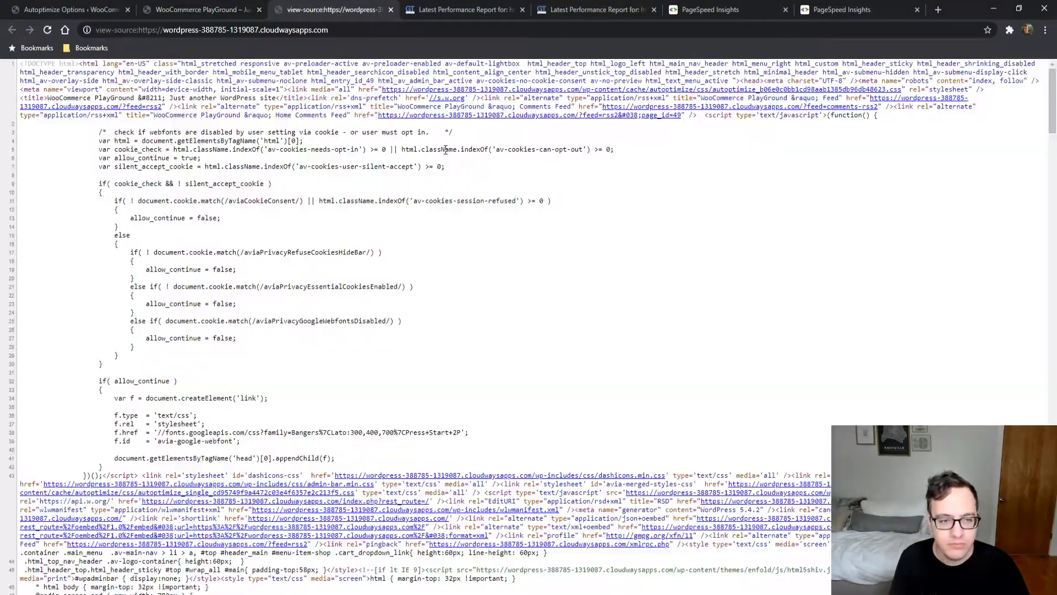
pyautogui.hotkey('ctrl', 'f')
pyautogui.write('.css')
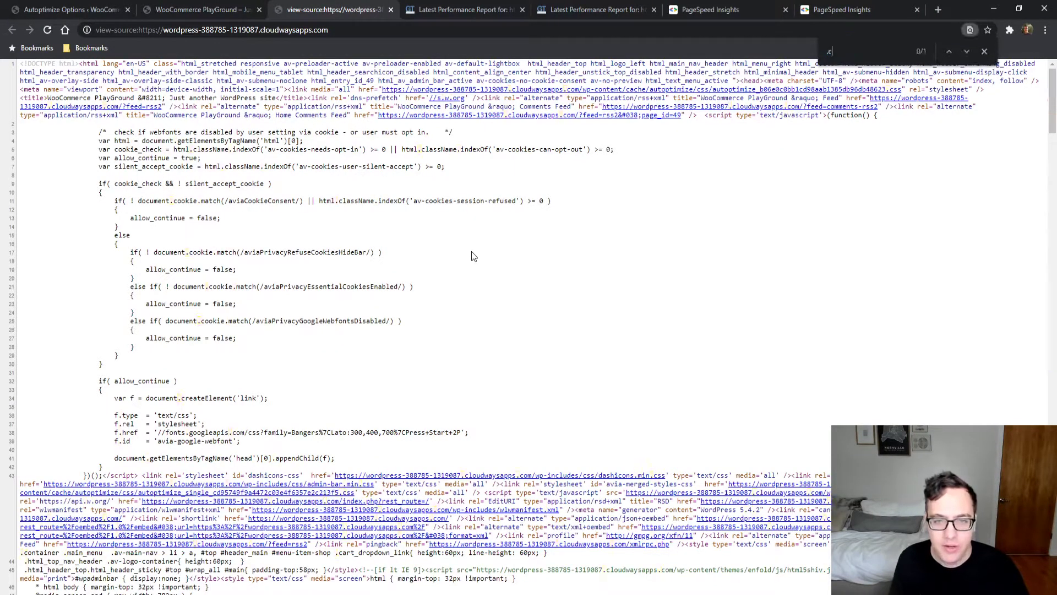
pyautogui.press('Return')
pyautogui.press('Return')
pyautogui.press('Return')
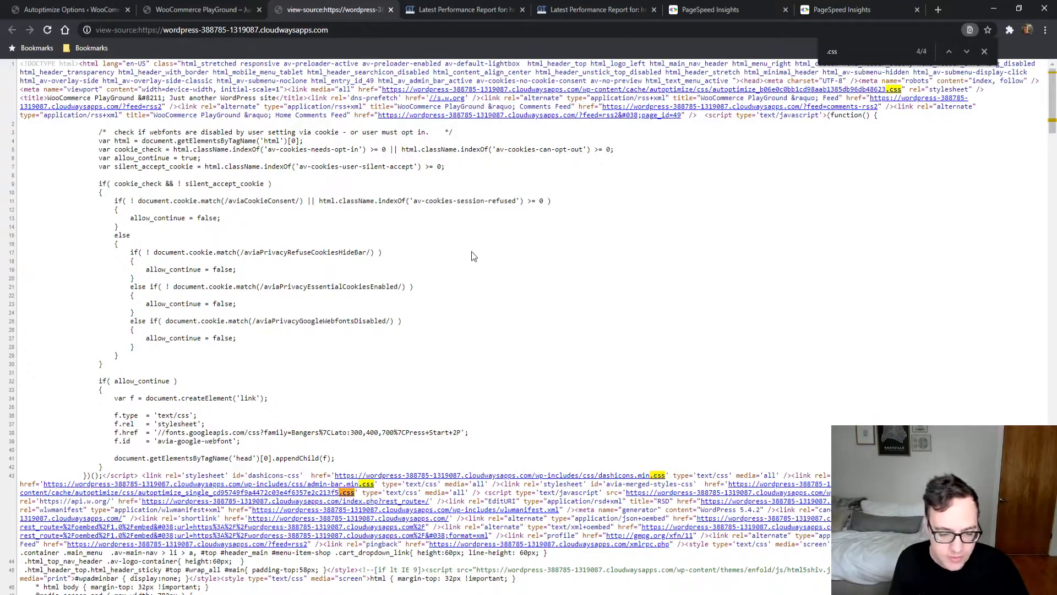
# - Search the page source for .css again and inspect the two Autoptimize stylesheets it links to
pyautogui.press('BackSpace')
pyautogui.press('BackSpace')
pyautogui.press('BackSpace')
pyautogui.write('j')
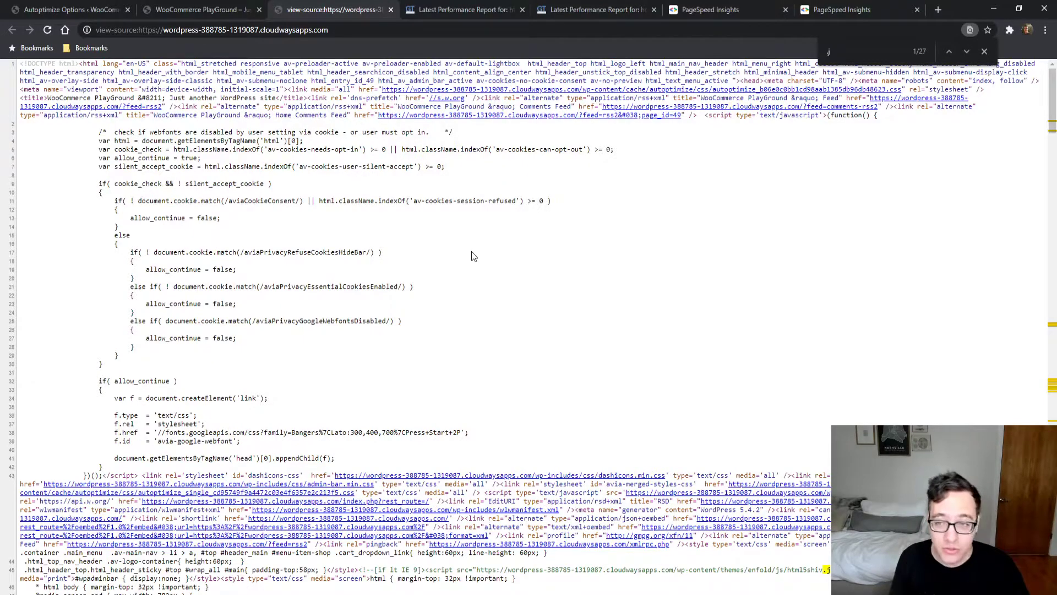
pyautogui.press('BackSpace')
pyautogui.write('css')
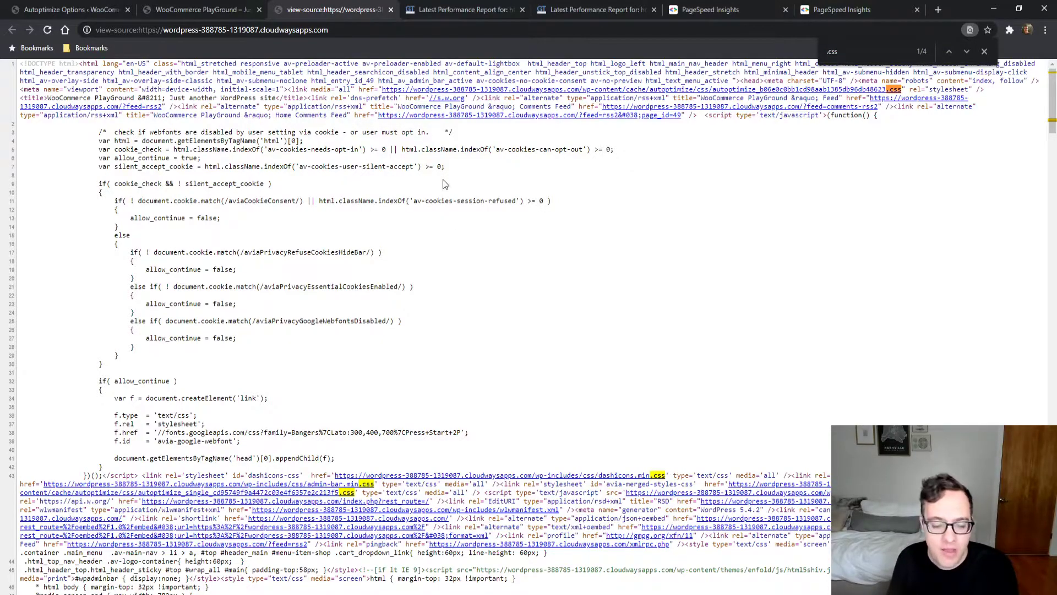
pyautogui.click(333, 494)
pyautogui.scroll(-20, 273, 470)
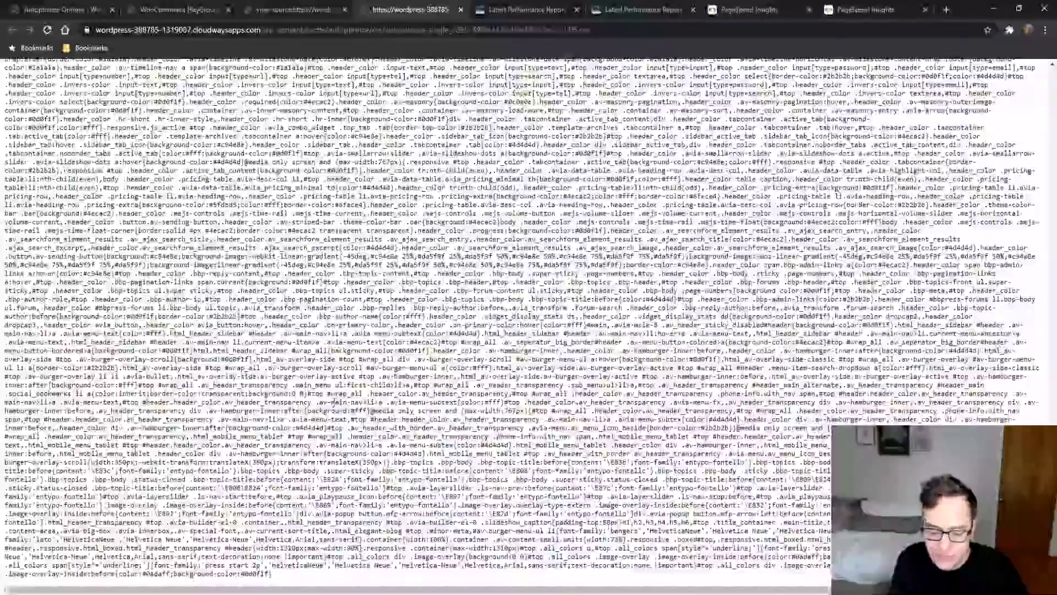
pyautogui.scroll(20, 330, 474)
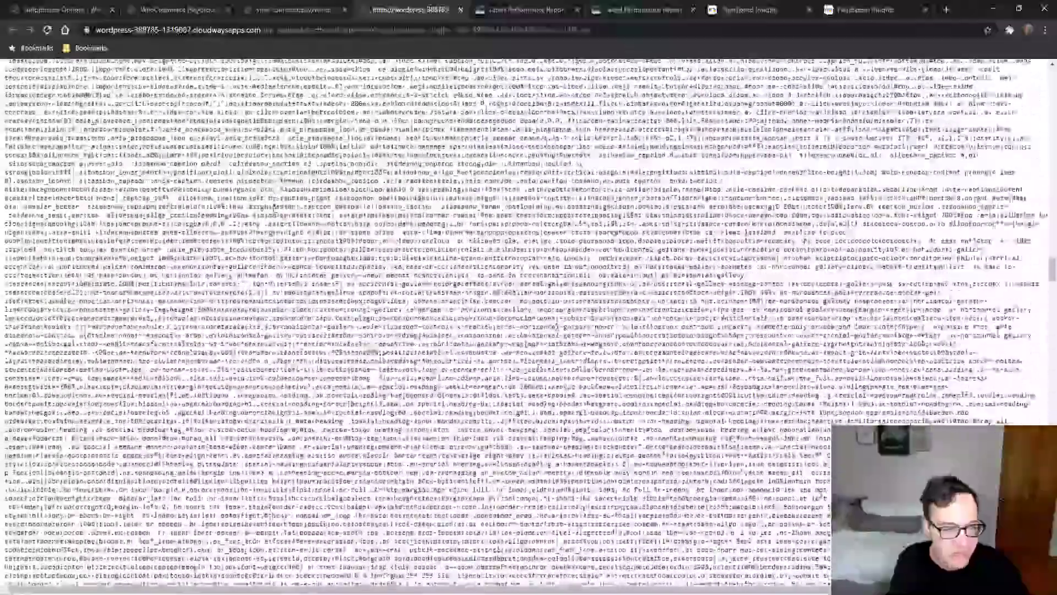
pyautogui.hotkey('ctrl', 'w')
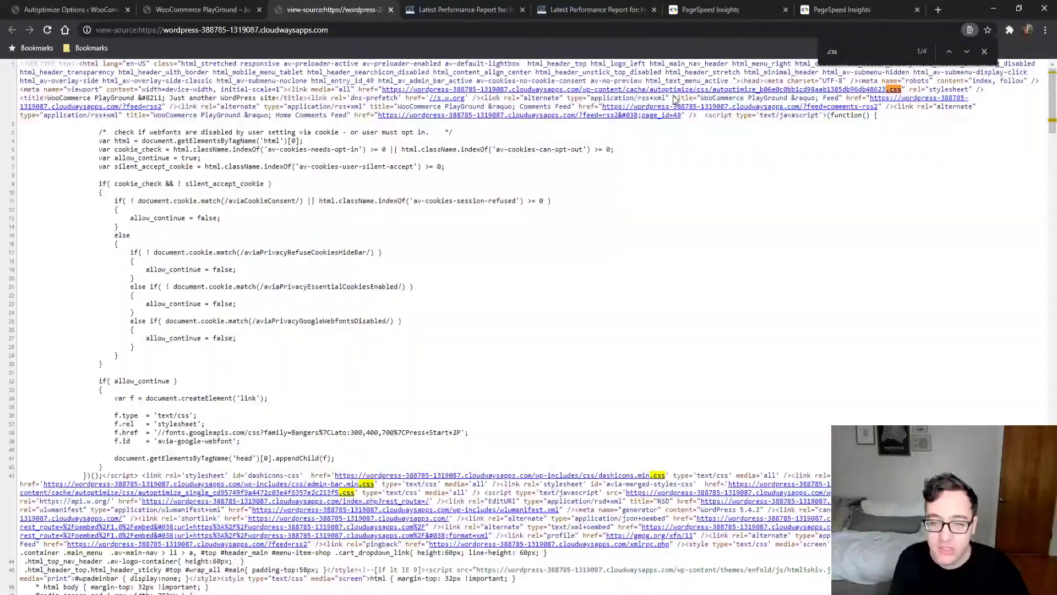
pyautogui.click(674, 90)
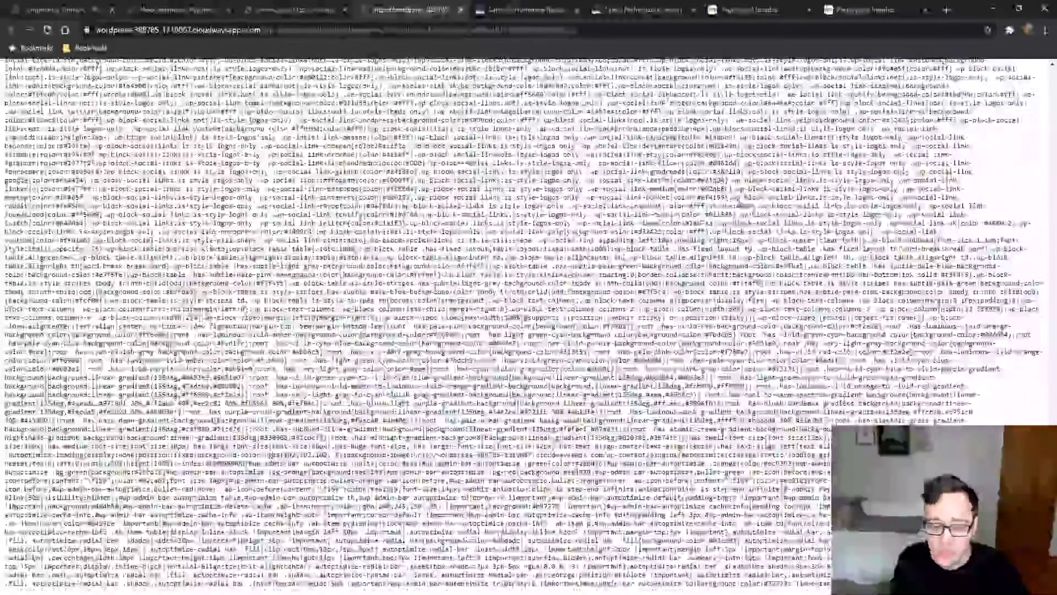
pyautogui.hotkey('ctrl', 'w')
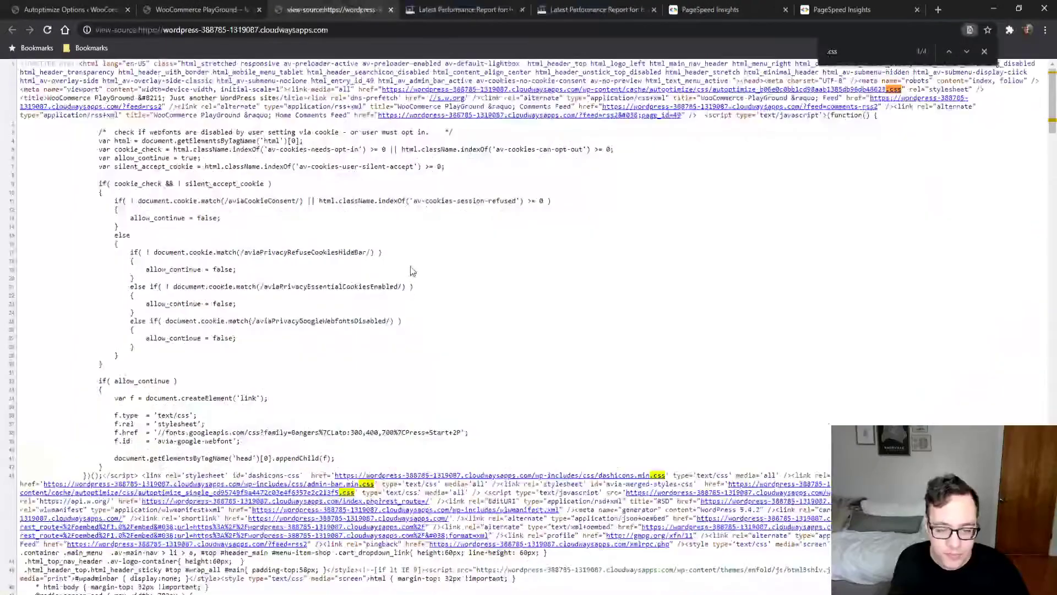
# - Search the page source for .js and go through the script references
pyautogui.hotkey('ctrl', 'f')
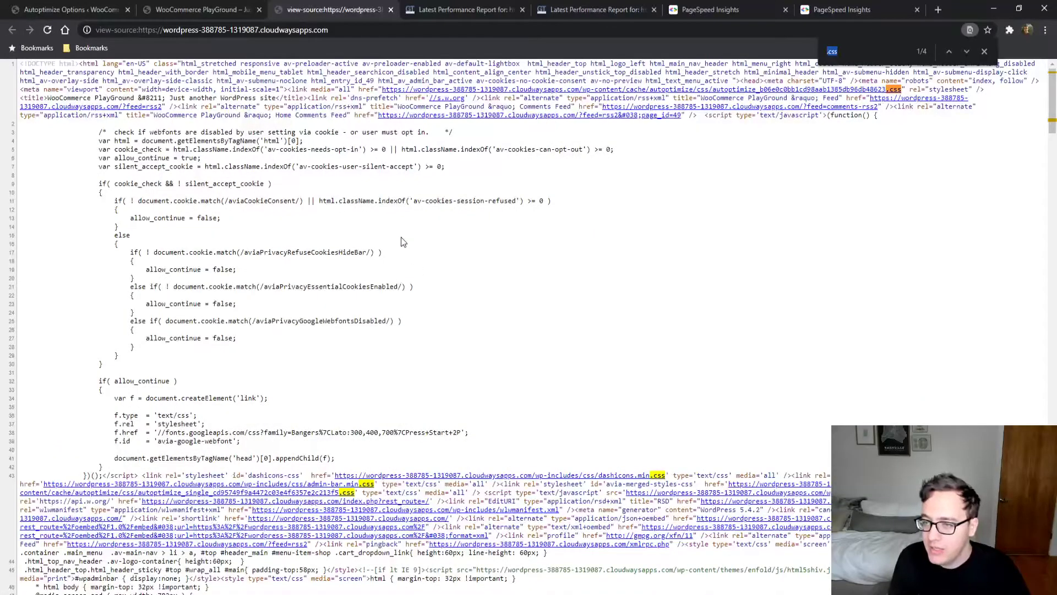
pyautogui.write('.js')
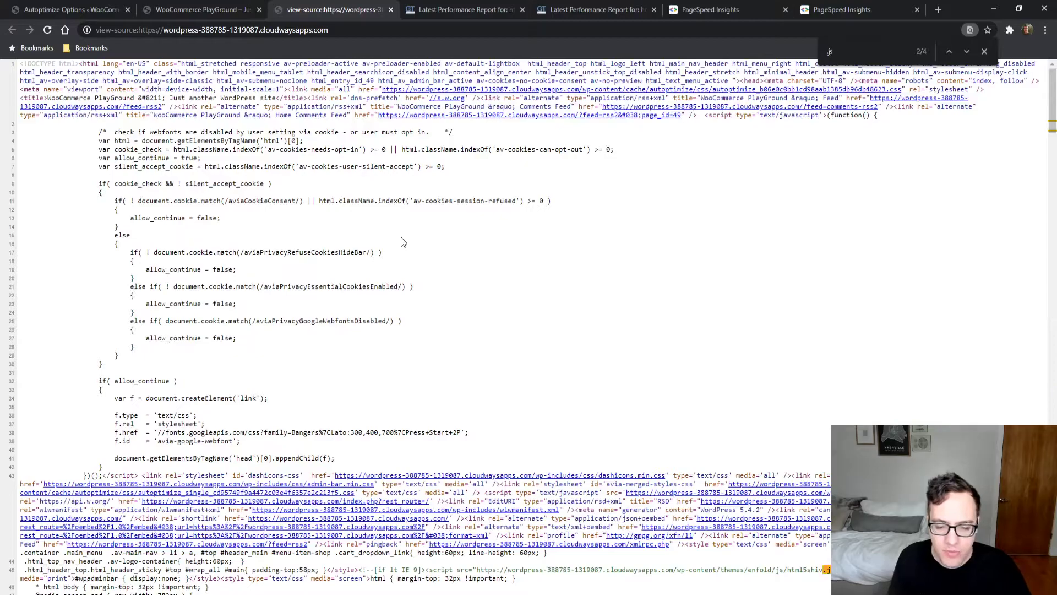
pyautogui.press('Return')
pyautogui.press('Return')
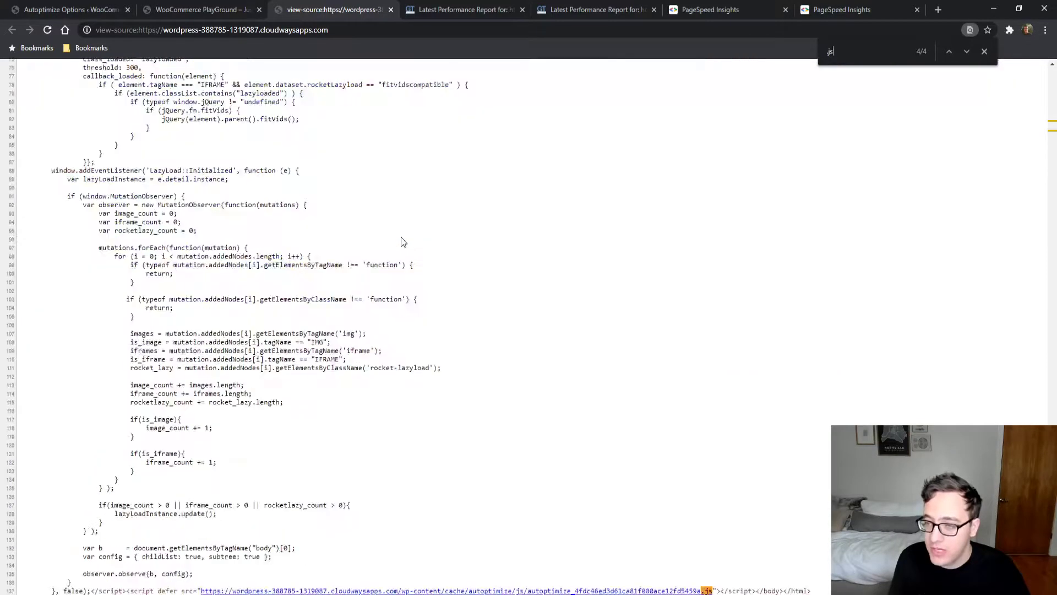
pyautogui.press('Return')
# - Re-test the site in GTmetrix and analyze it again in PageSpeed Insights
pyautogui.click(198, 10)
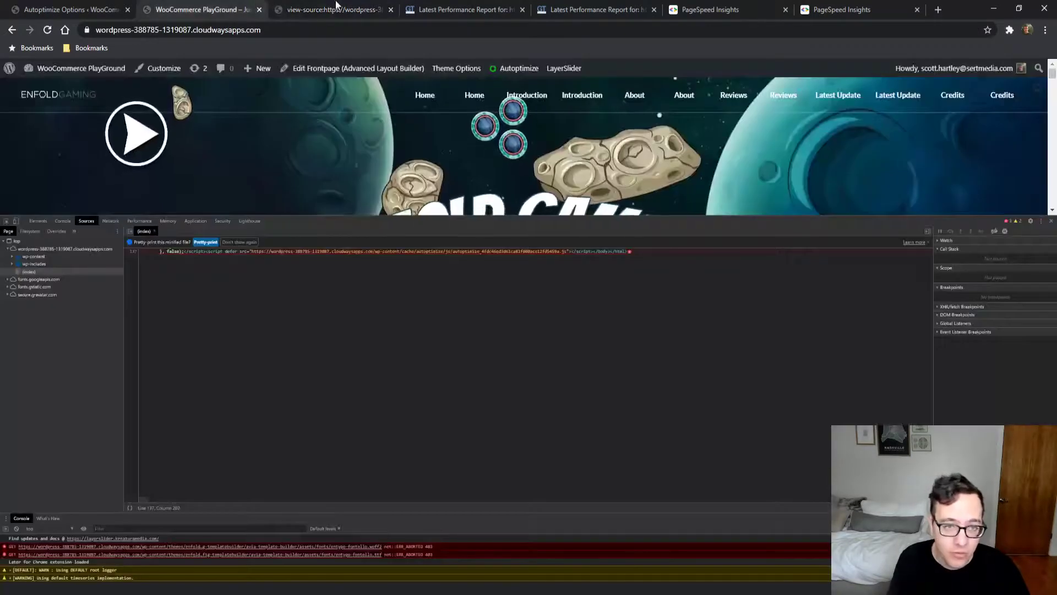
pyautogui.click(462, 9)
pyautogui.click(594, 10)
pyautogui.click(867, 122)
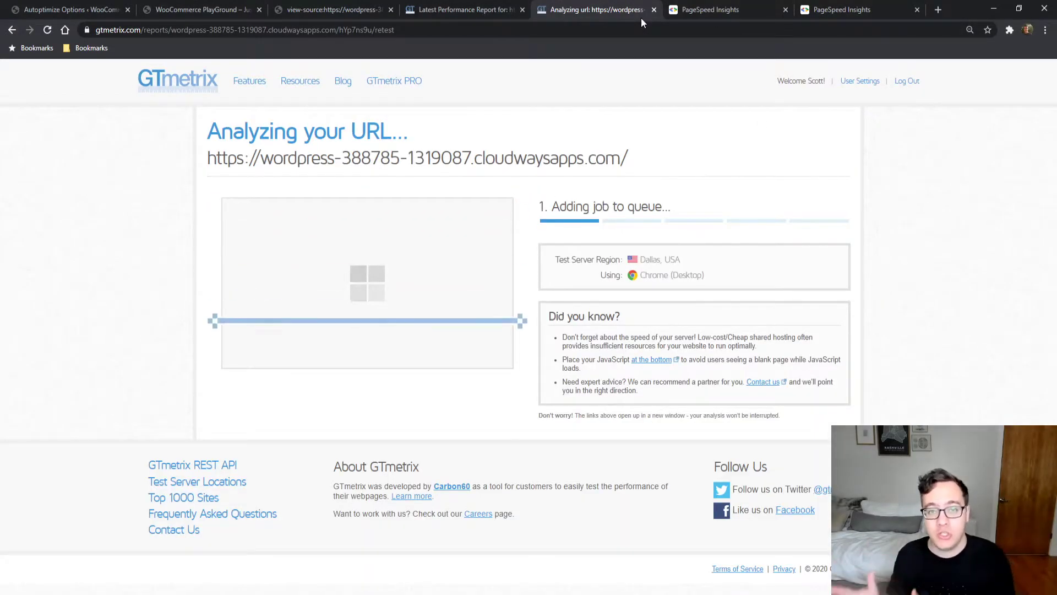
pyautogui.click(848, 9)
pyautogui.scroll(12, 822, 219)
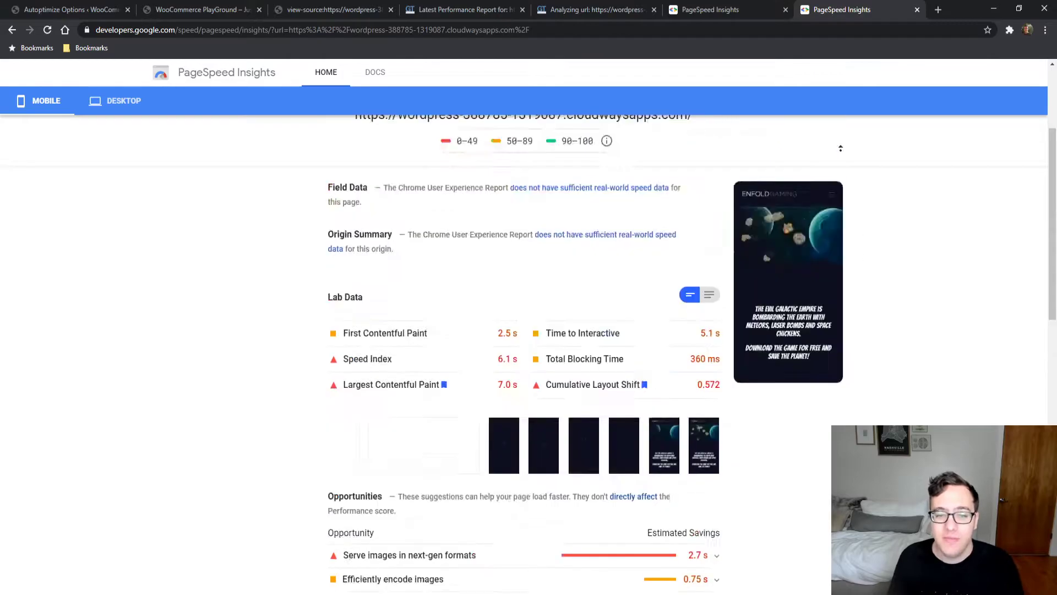
pyautogui.click(741, 123)
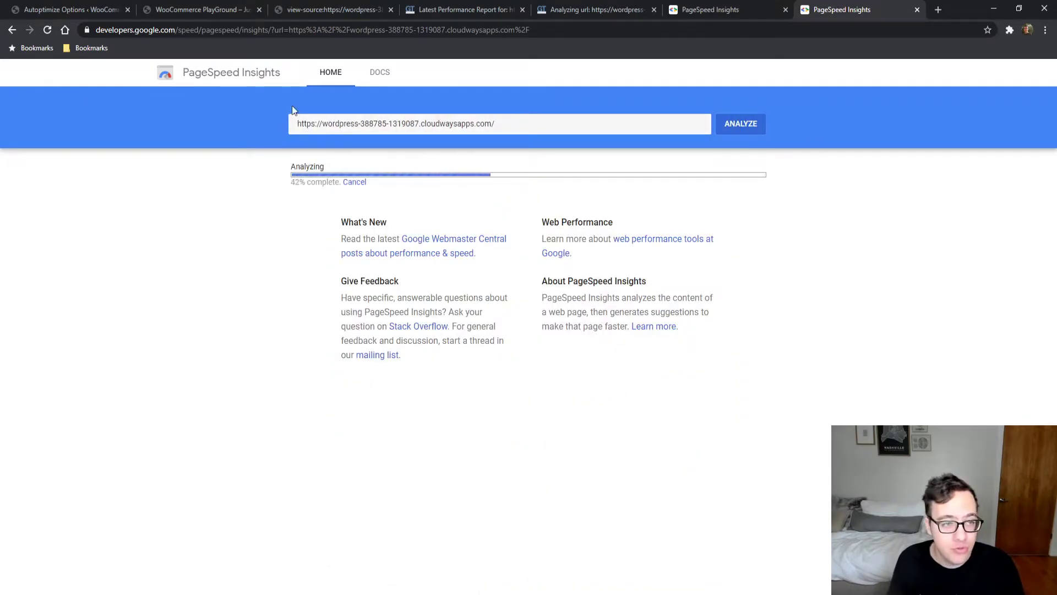
# - Open the LayerSlider WP options in the WordPress admin and check its Google Fonts settings
pyautogui.click(165, 10)
pyautogui.click(71, 10)
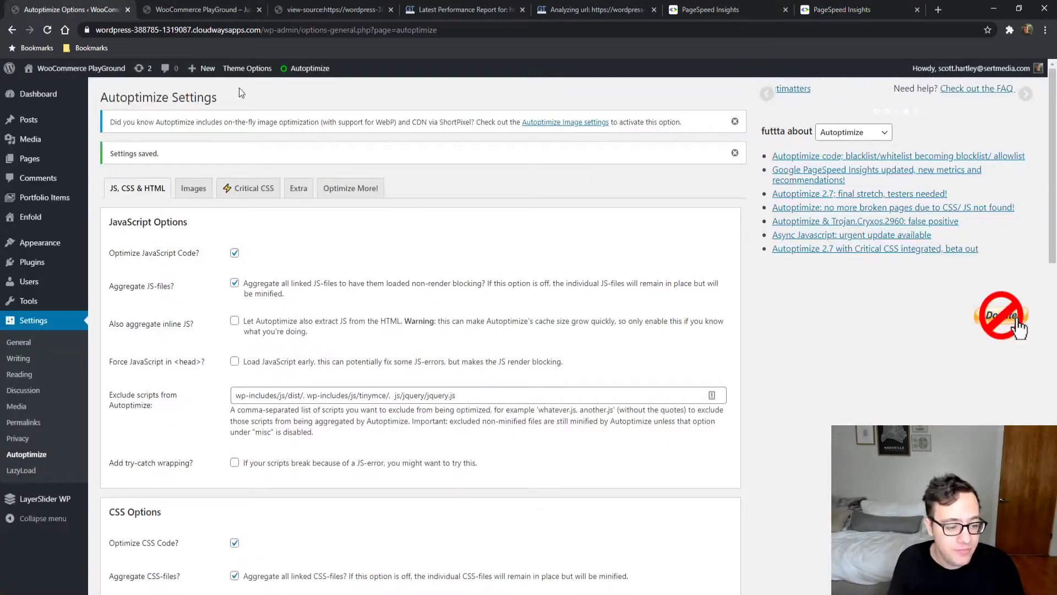
pyautogui.click(60, 504)
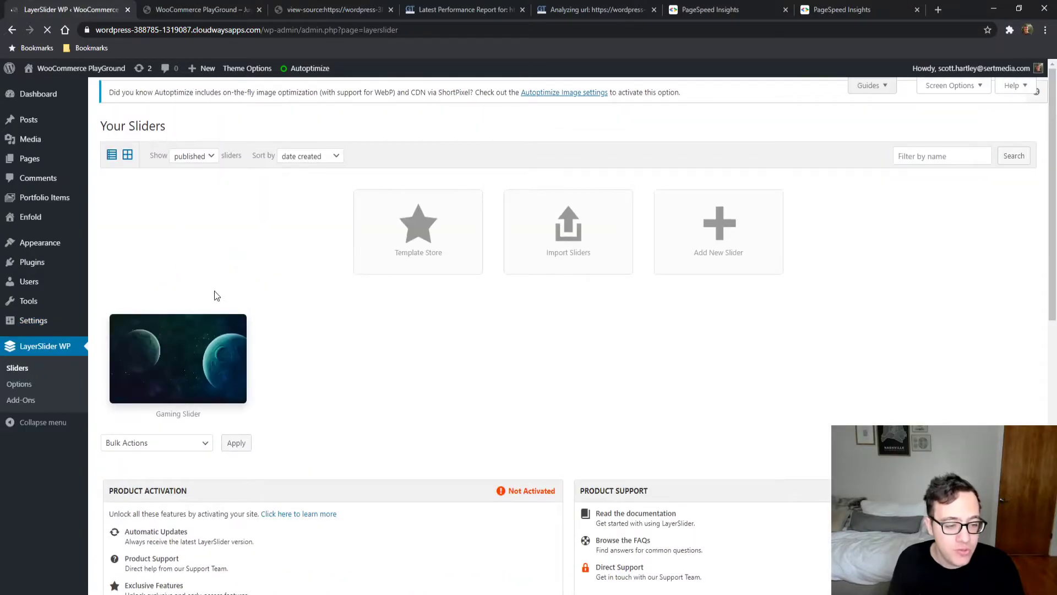
pyautogui.click(46, 385)
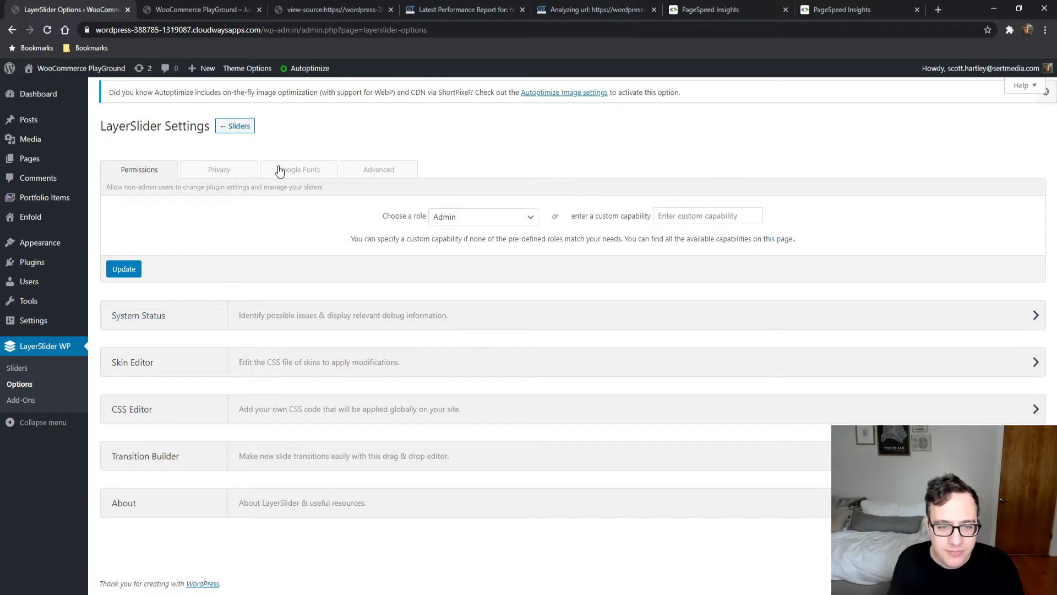
pyautogui.click(296, 171)
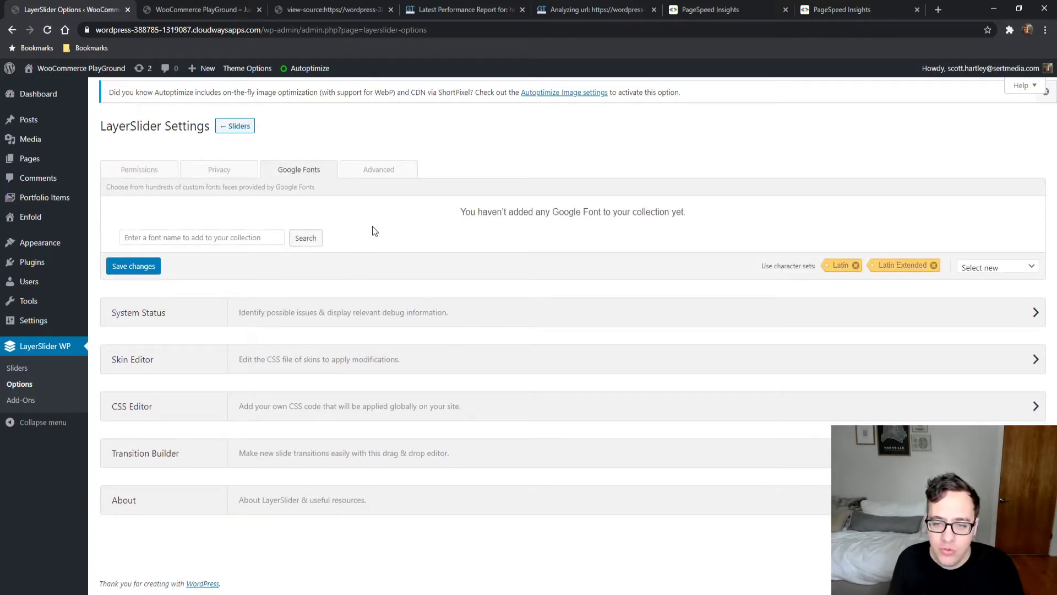
pyautogui.click(204, 237)
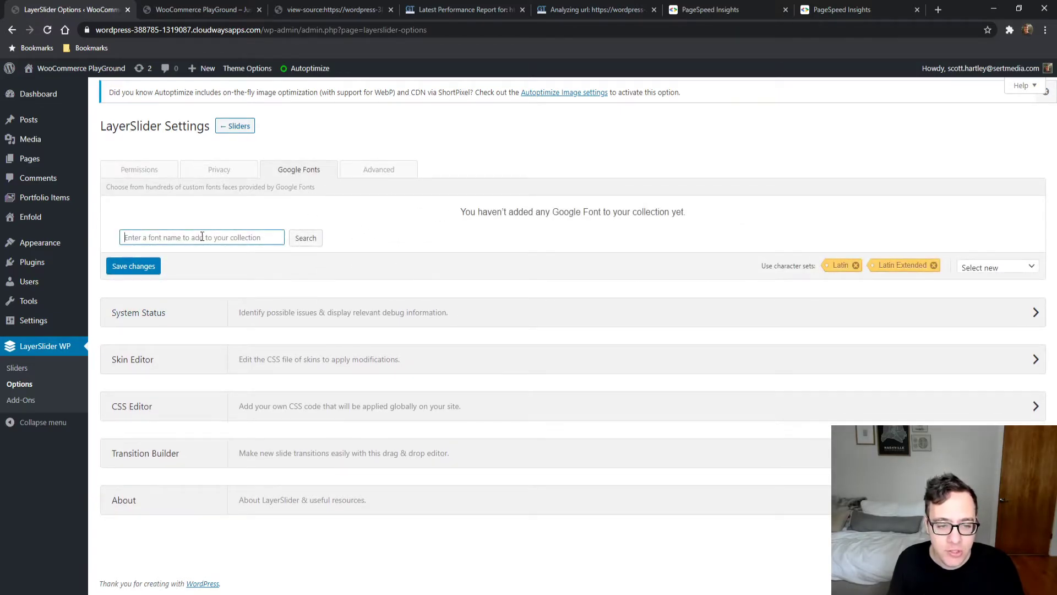
# - Enable Defer JavaScript loading in LayerSlider's advanced performance options and save the changes
pyautogui.click(365, 172)
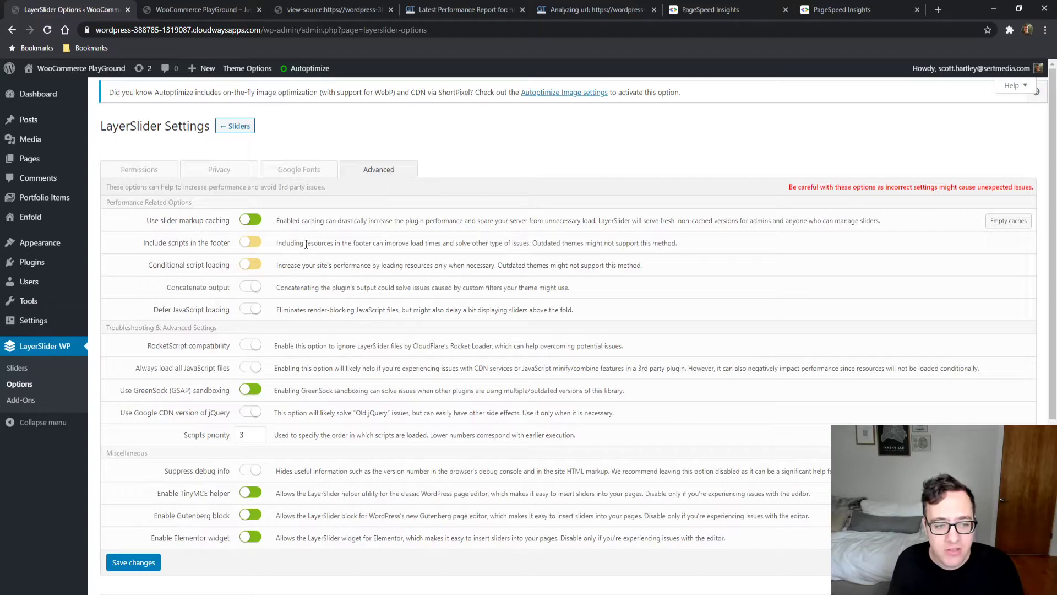
pyautogui.moveTo(248, 249)
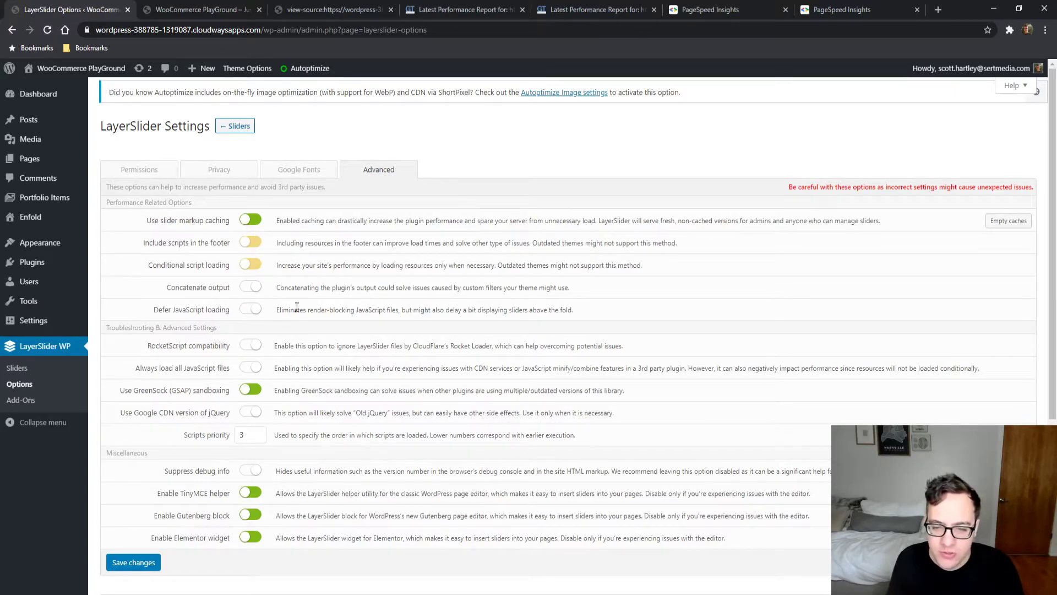
pyautogui.click(251, 309)
pyautogui.click(153, 564)
# - Compare the two GTmetrix reports and inspect the entypo-fontello.woff request in the newer report's waterfall chart
pyautogui.click(331, 9)
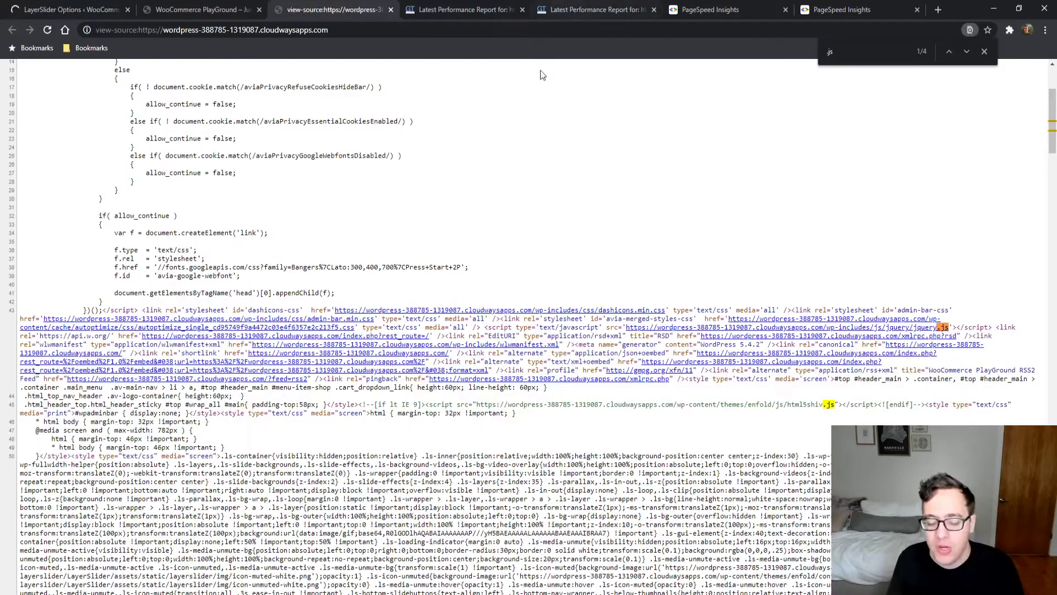
pyautogui.click(559, 11)
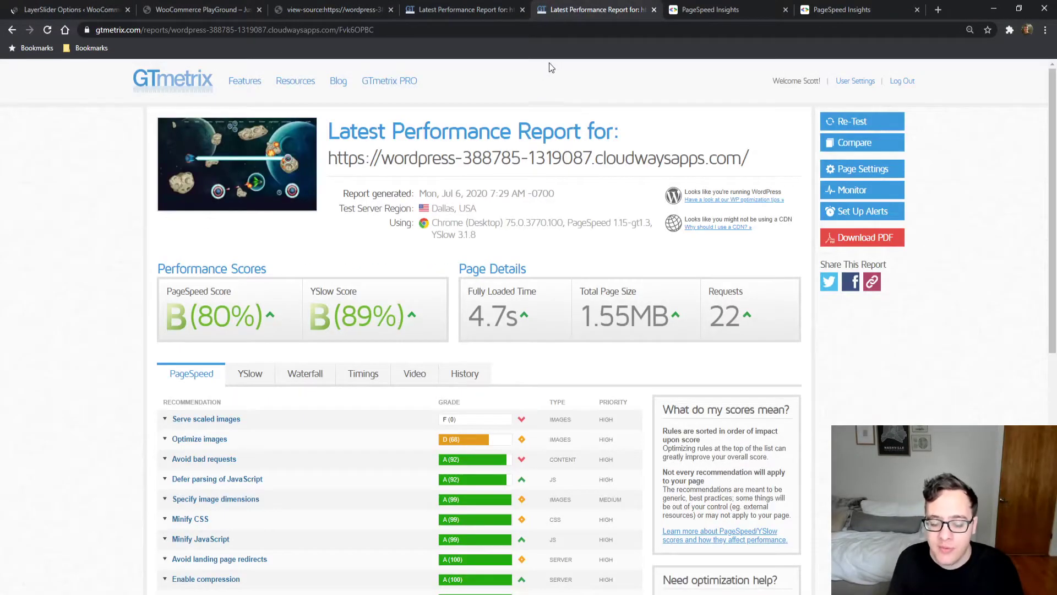
pyautogui.click(504, 9)
pyautogui.click(573, 10)
pyautogui.click(330, 376)
pyautogui.scroll(-5, 311, 354)
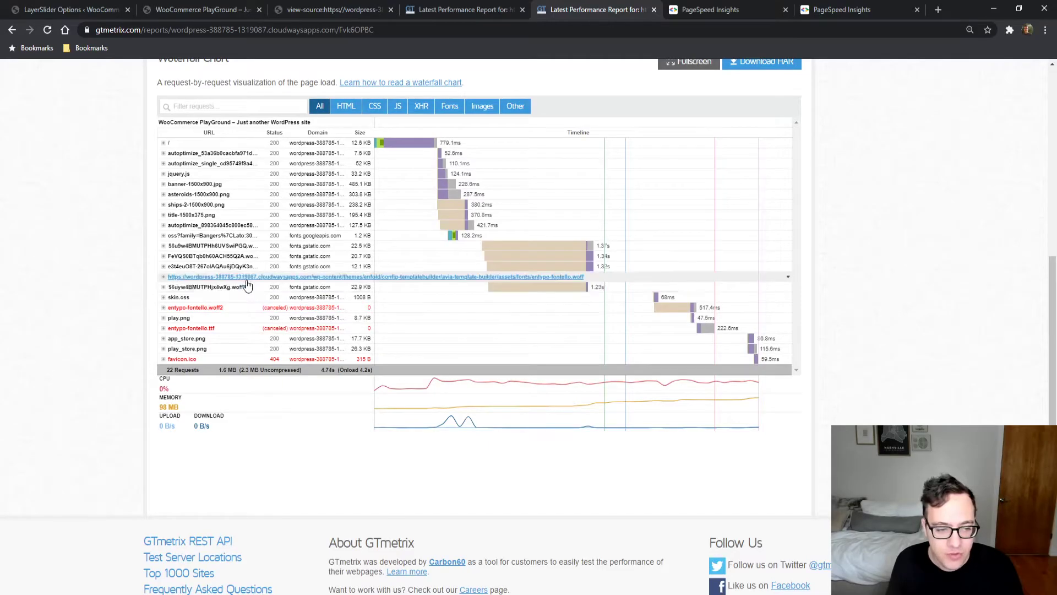
pyautogui.click(246, 282)
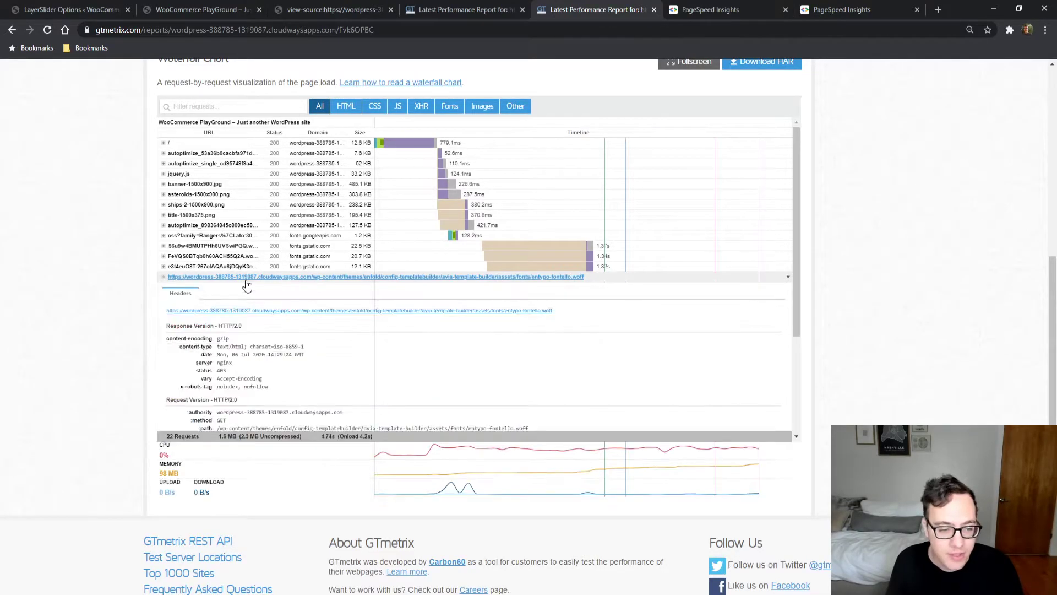
pyautogui.click(247, 282)
pyautogui.scroll(10, 332, 315)
pyautogui.click(465, 9)
pyautogui.click(580, 8)
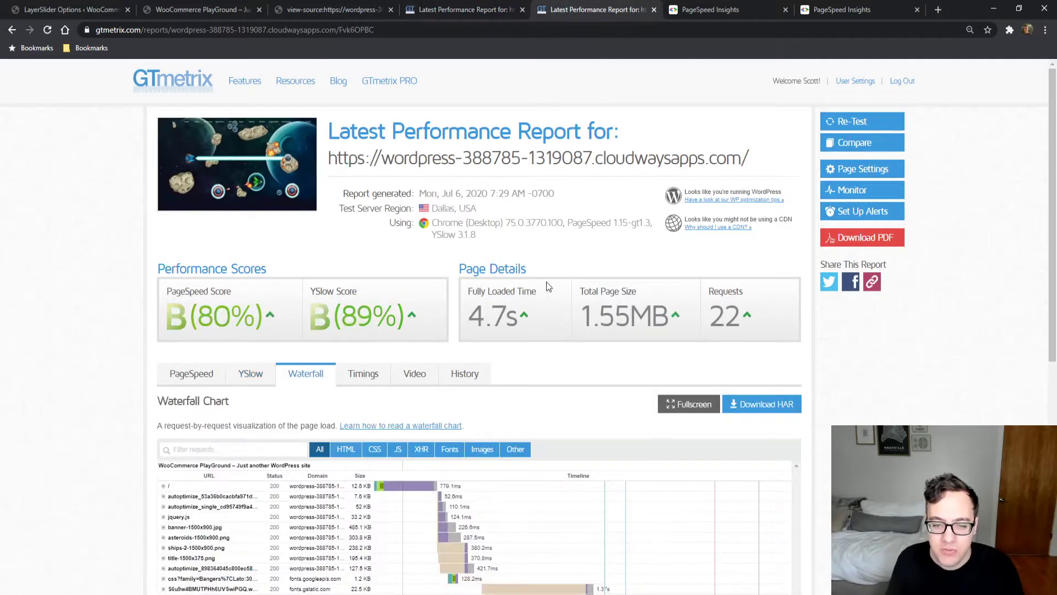
# - Review the new PageSpeed Insights mobile results, including details of the Preload key requests and Serve images in next-gen formats opportunities
pyautogui.click(814, 8)
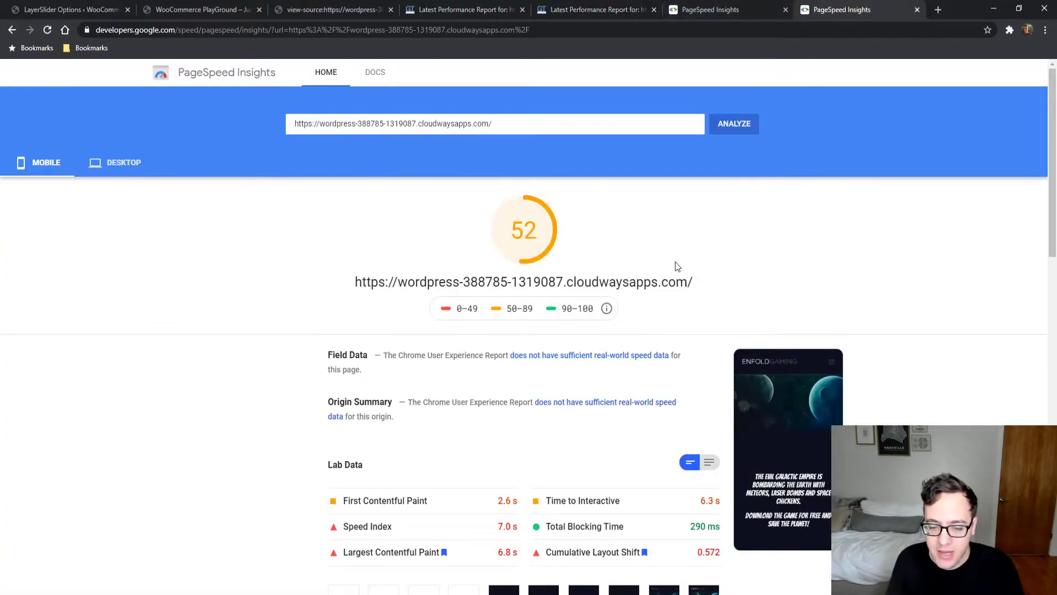
pyautogui.scroll(-6, 683, 275)
pyautogui.click(470, 400)
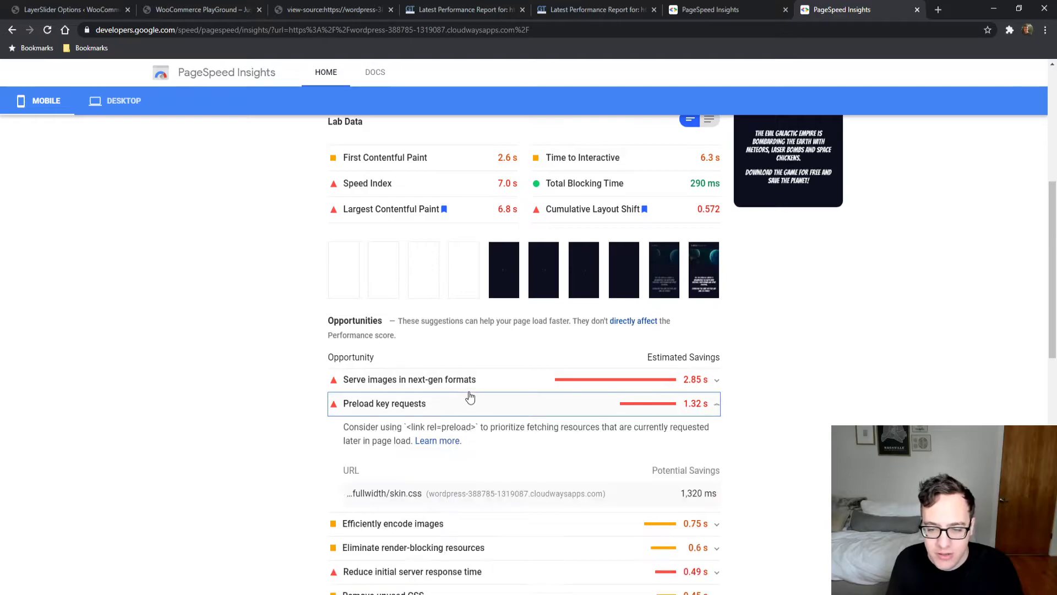
pyautogui.click(466, 404)
pyautogui.click(439, 386)
pyautogui.click(431, 388)
# - Open the Gaming Slider in LayerSlider WP and review its Layout, Mobile and Misc slider settings
pyautogui.click(58, 10)
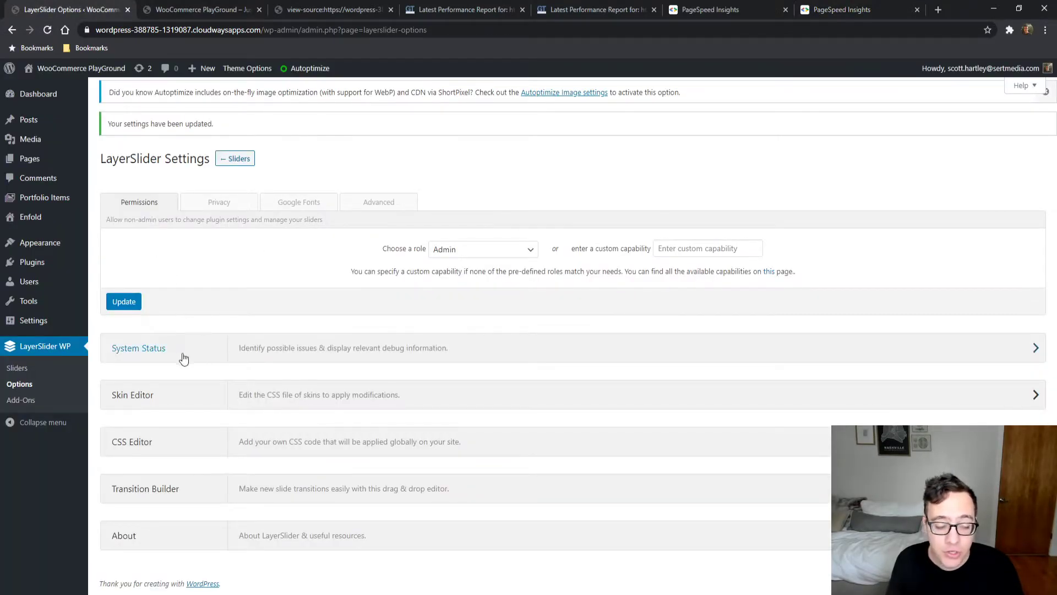
pyautogui.click(24, 370)
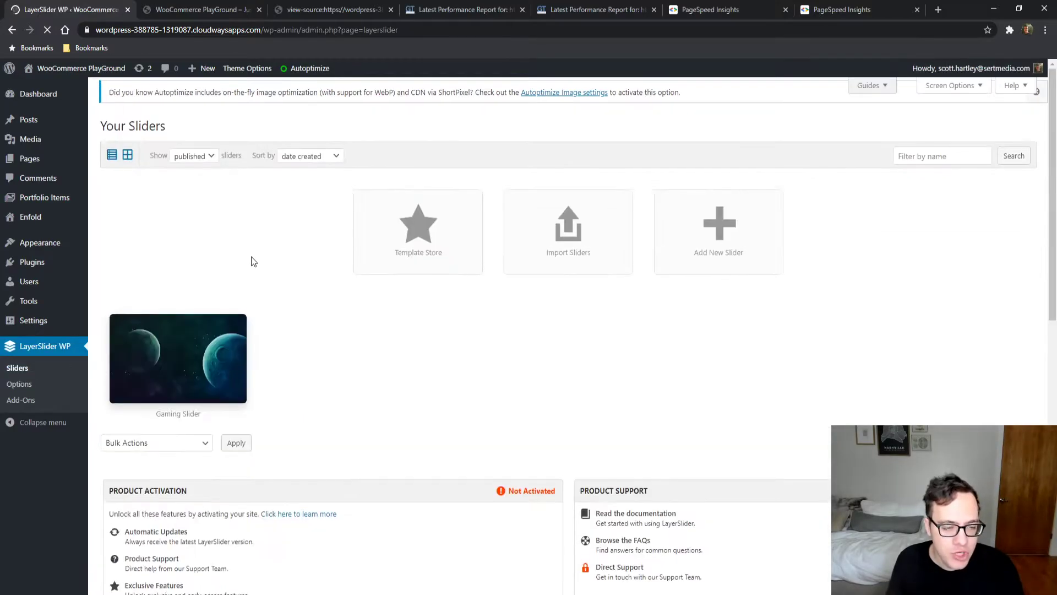
pyautogui.click(218, 339)
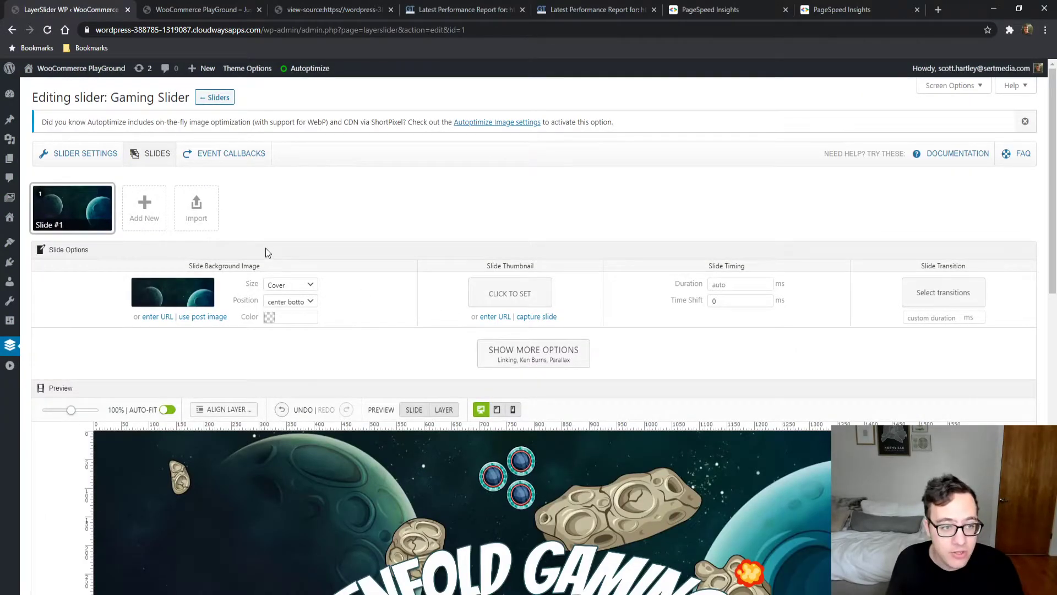
pyautogui.click(81, 155)
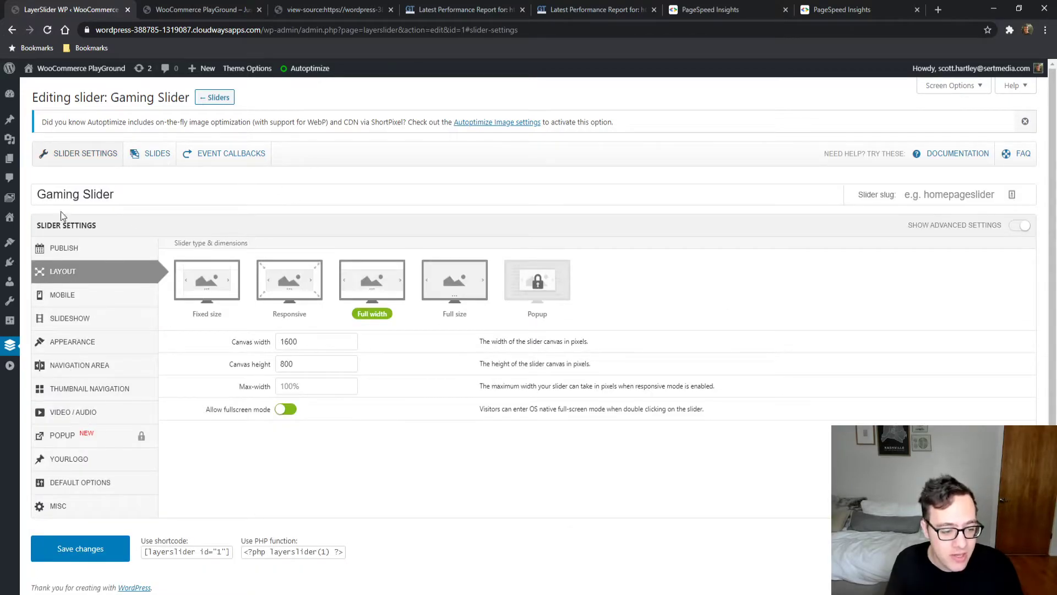
pyautogui.moveTo(2, 581)
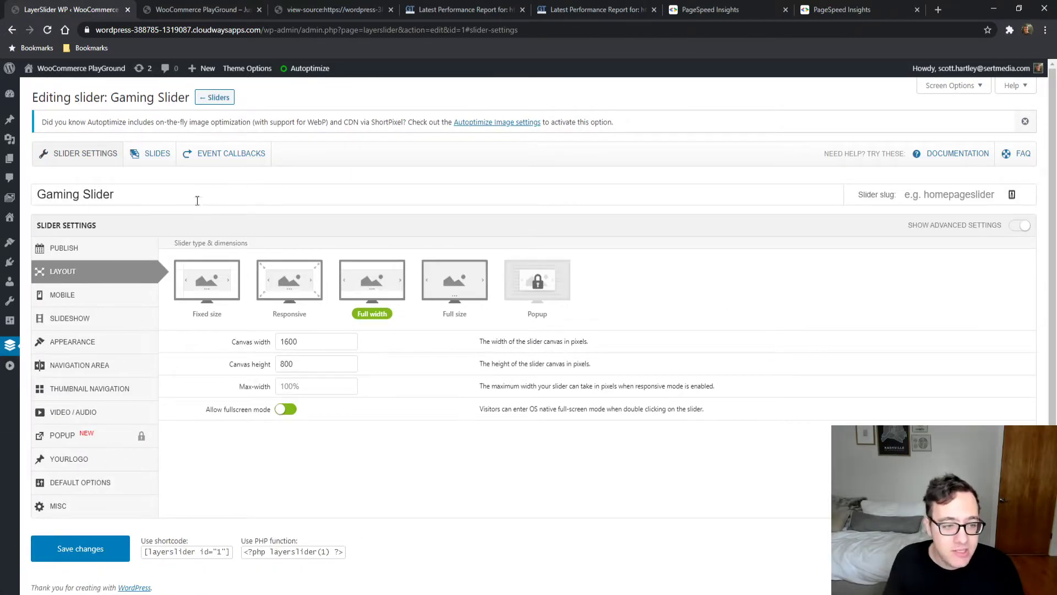
pyautogui.click(89, 295)
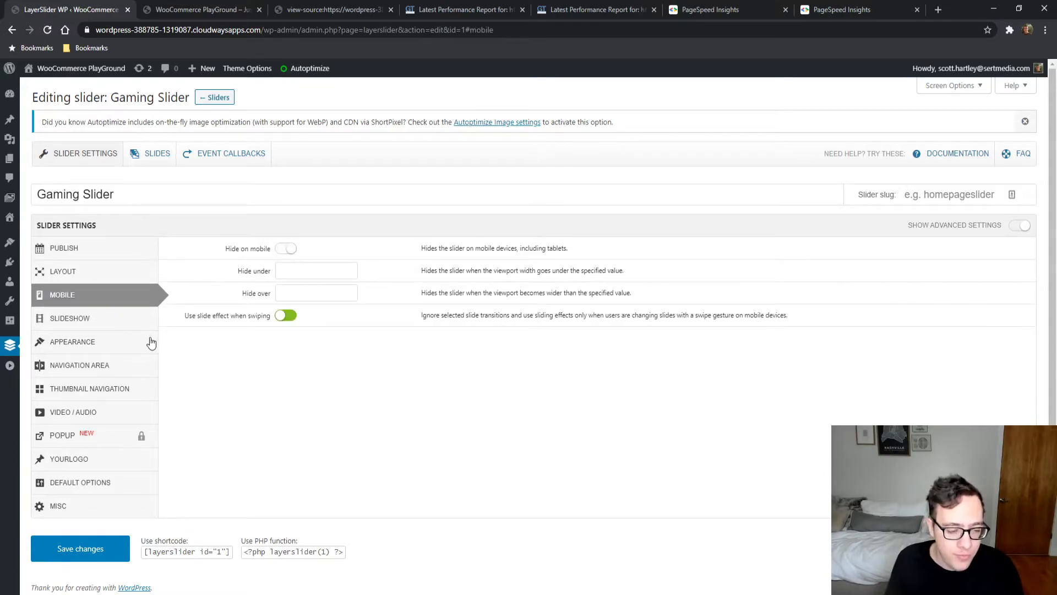
pyautogui.click(102, 504)
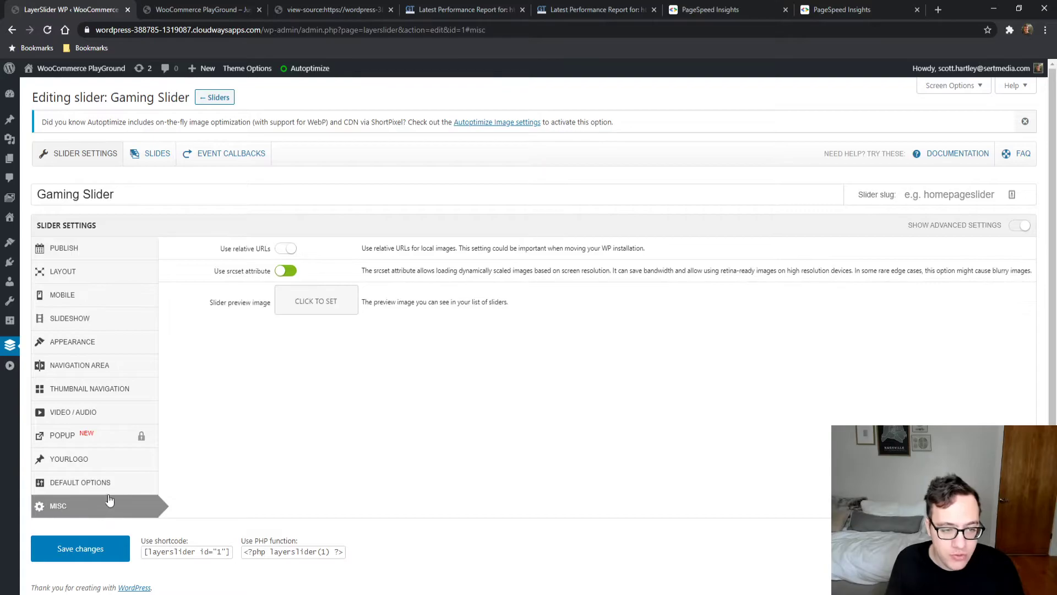
# - Show the advanced settings for the Gaming Slider's Misc options
pyautogui.click(1018, 225)
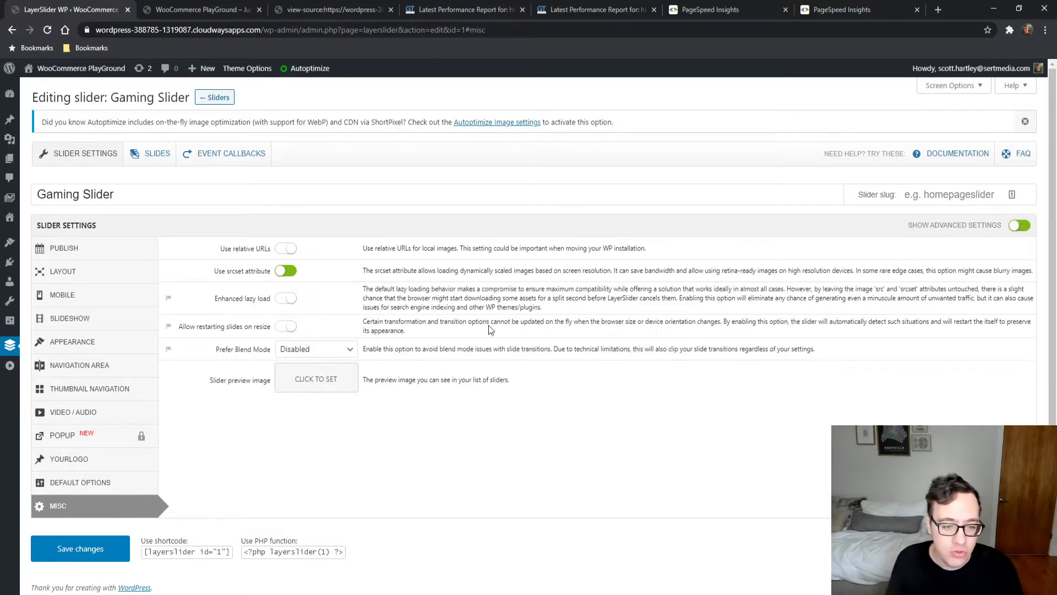
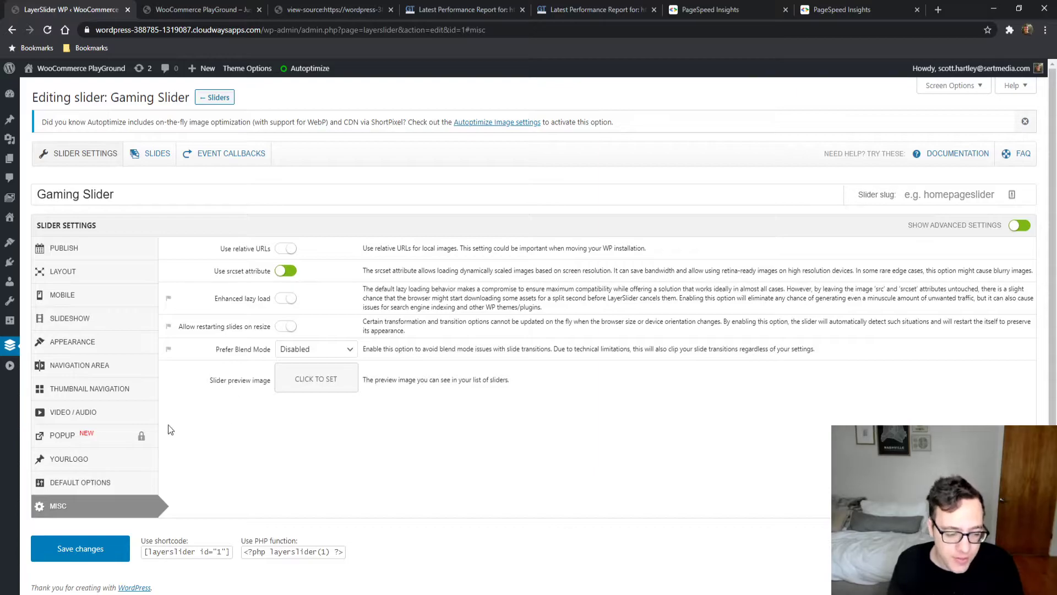
# - Search the WordPress plugin directory for "cache plugin"
pyautogui.moveTo(8, 262)
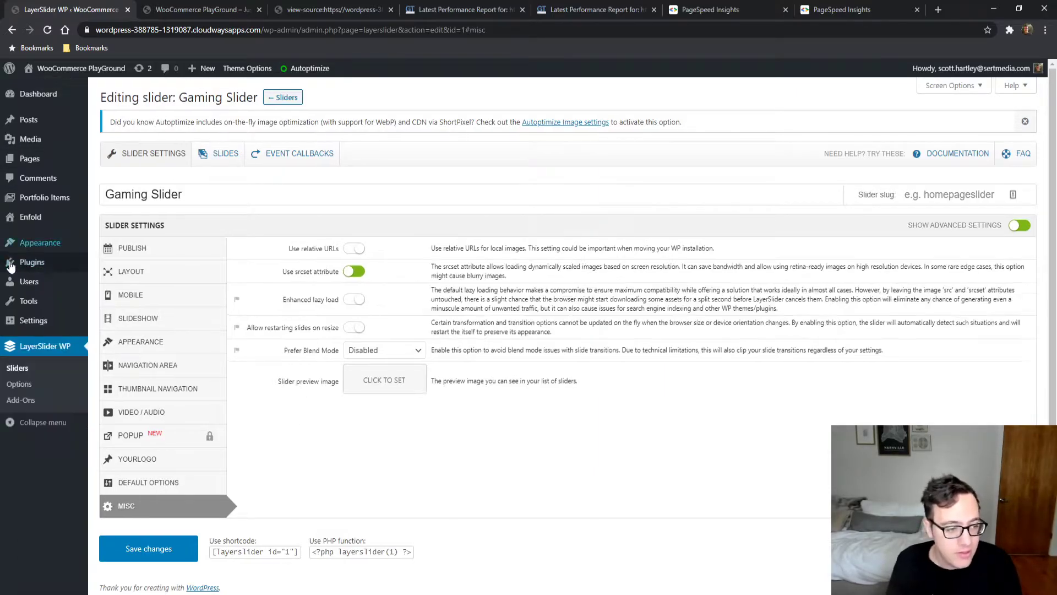
pyautogui.click(585, 95)
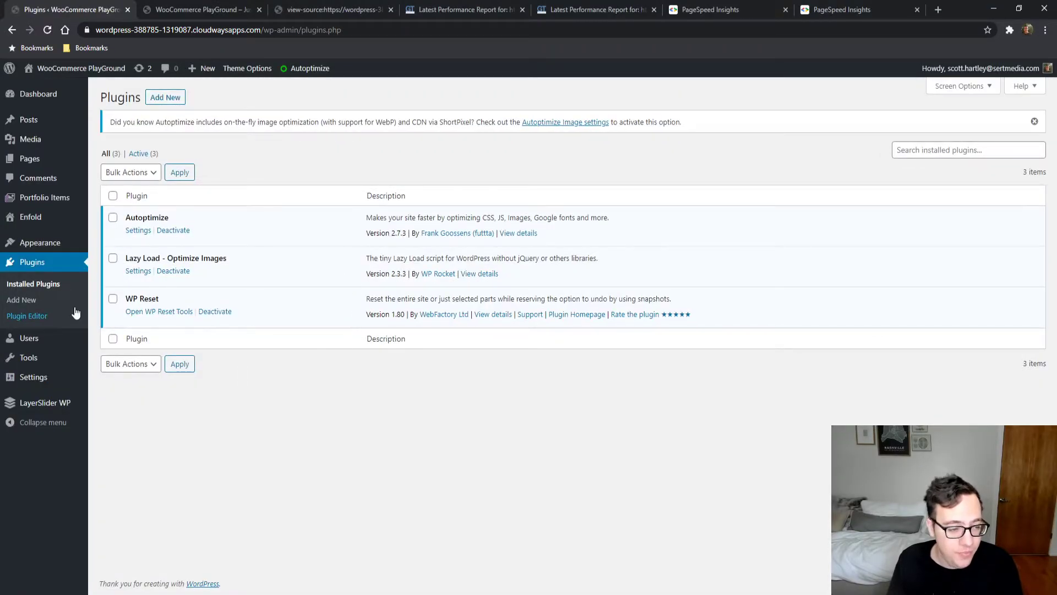
pyautogui.click(29, 301)
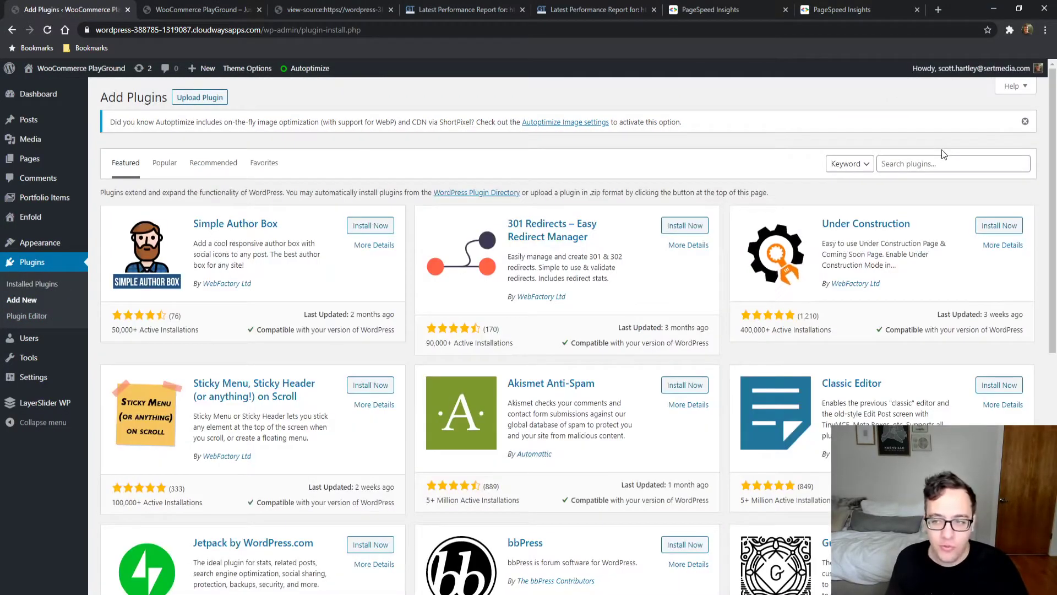
pyautogui.click(929, 164)
pyautogui.write('cacahe')
pyautogui.press('BackSpace')
pyautogui.press('BackSpace')
pyautogui.press('BackSpace')
pyautogui.write('he plugin')
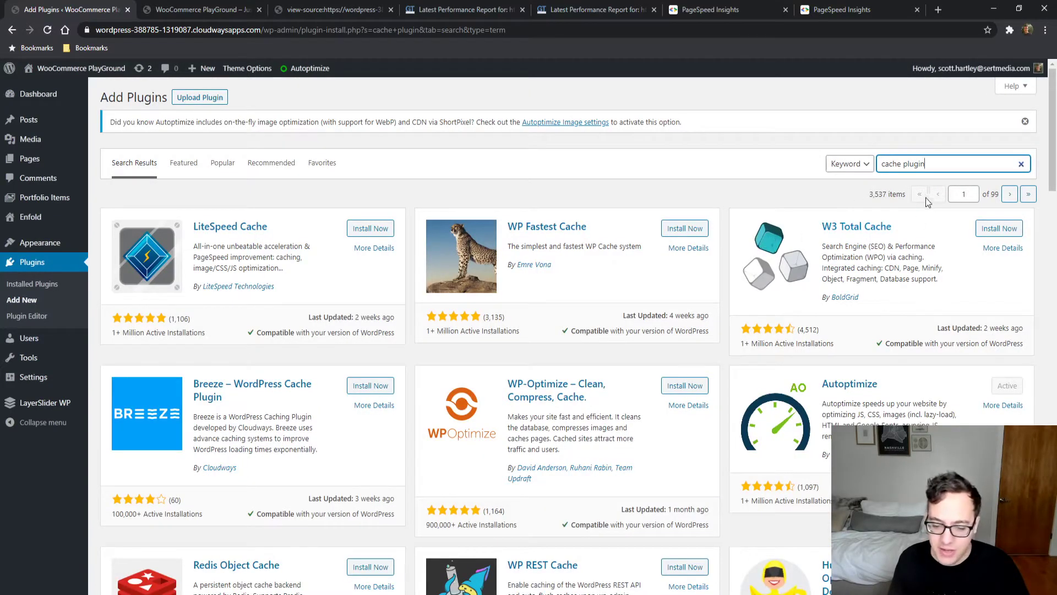
# - Search the plugin directory for "cache enabler", then install and activate the Cache Enabler – WordPress Cache plugin
pyautogui.doubleClick(913, 163)
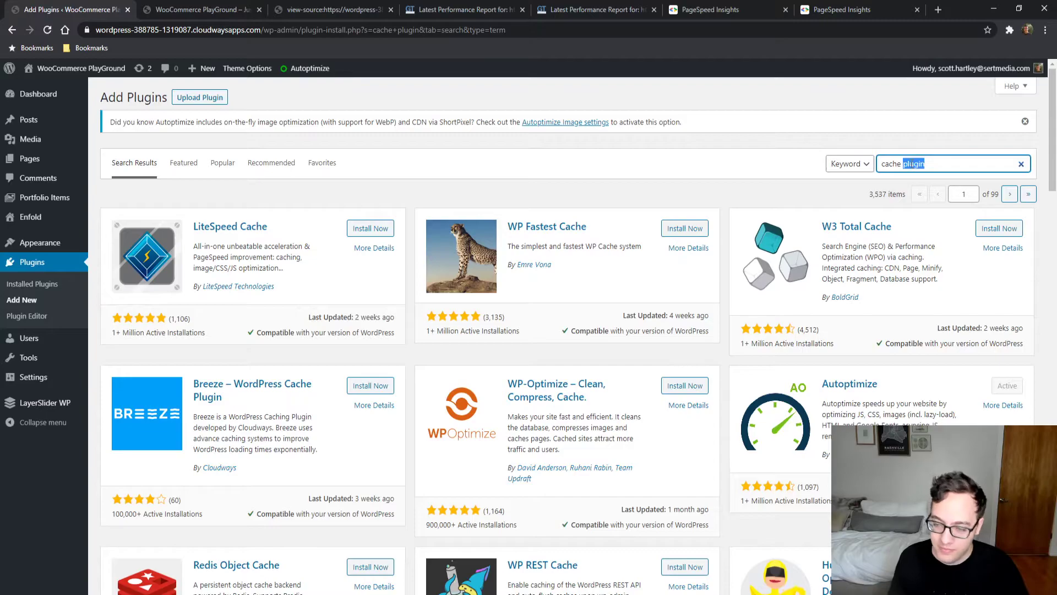
pyautogui.write('enabler')
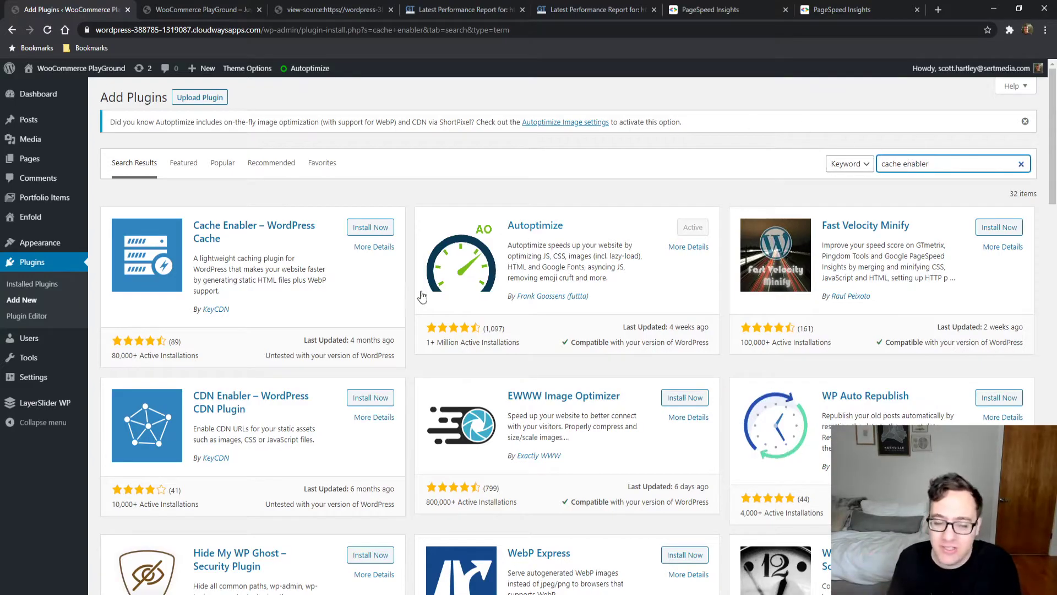
pyautogui.click(374, 228)
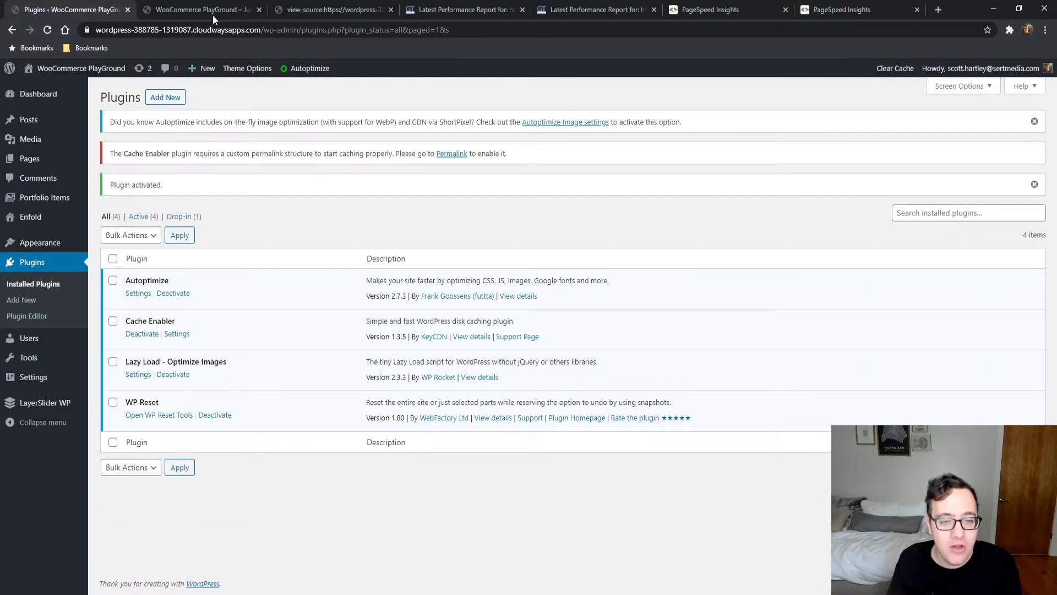
# - Set the site's permalink structure to Post name and save the changes
pyautogui.moveTo(33, 376)
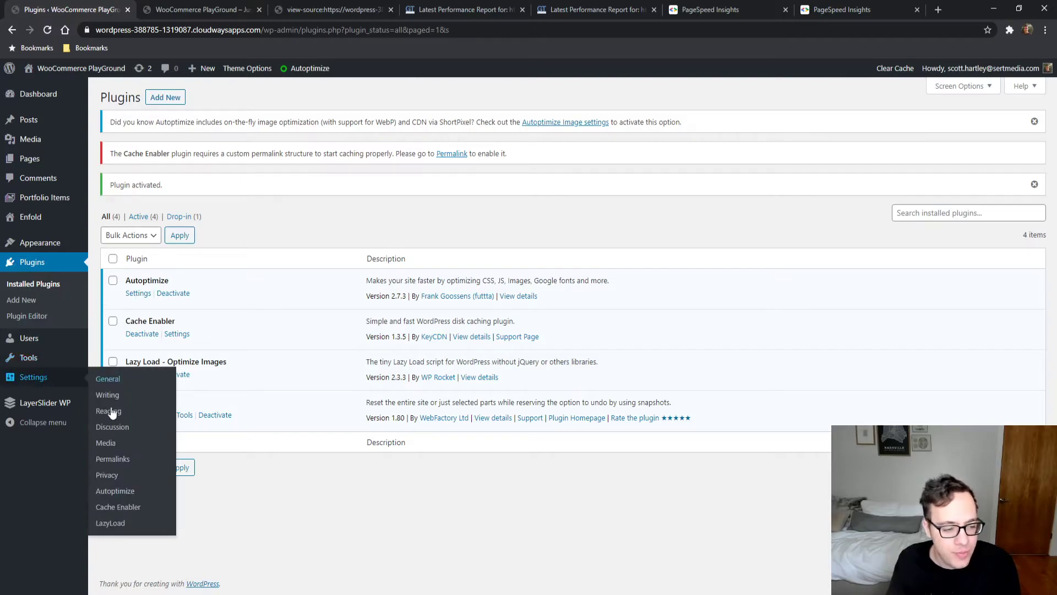
pyautogui.click(121, 460)
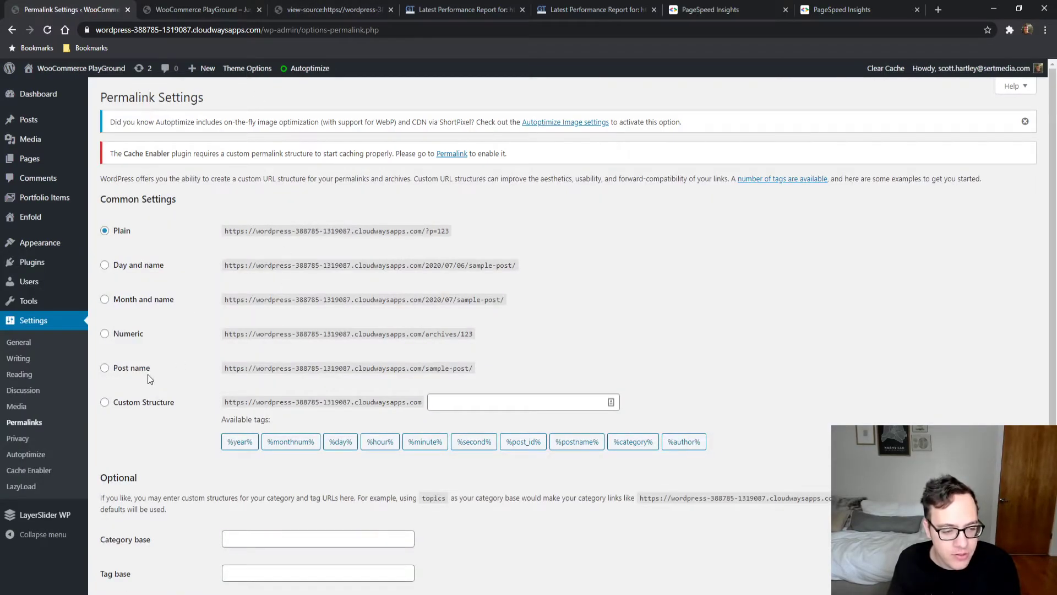
pyautogui.click(148, 375)
pyautogui.scroll(-4, 132, 441)
pyautogui.click(127, 537)
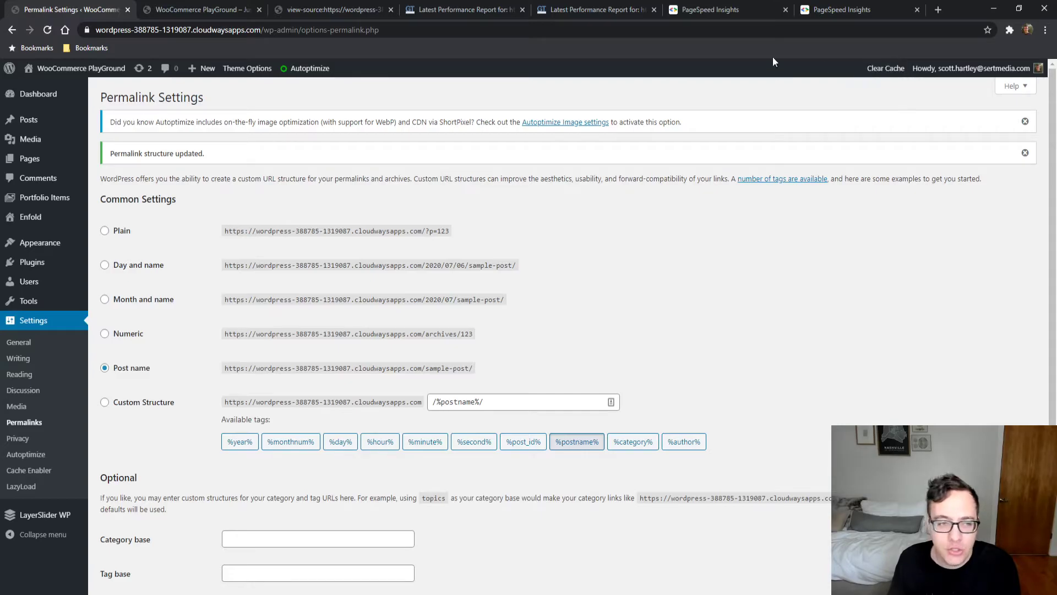
# - Reload the site's front page and re-test the site from the newer GTmetrix report
pyautogui.click(176, 5)
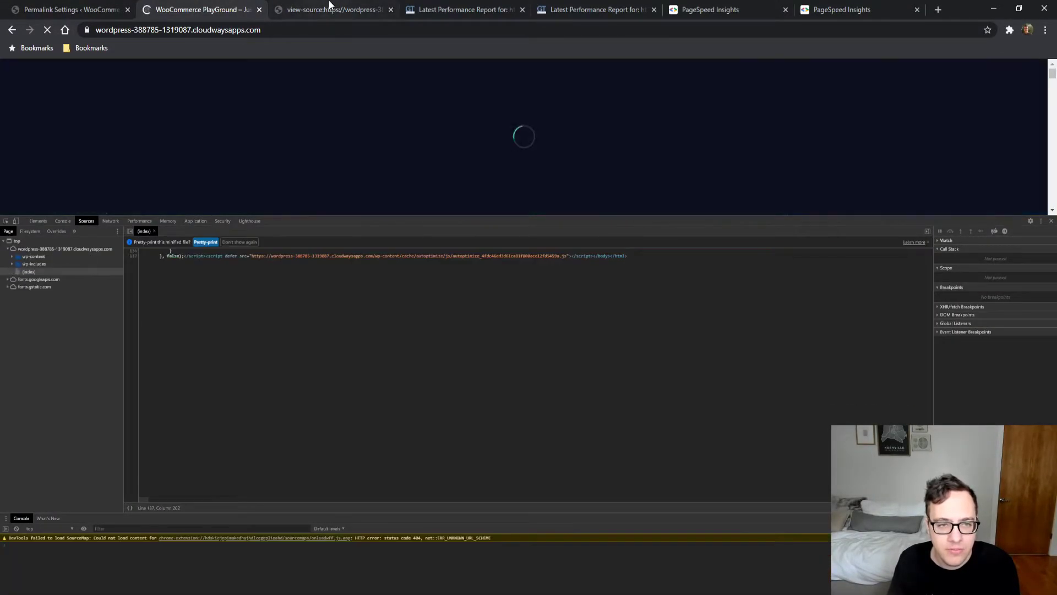
pyautogui.click(471, 6)
pyautogui.click(592, 9)
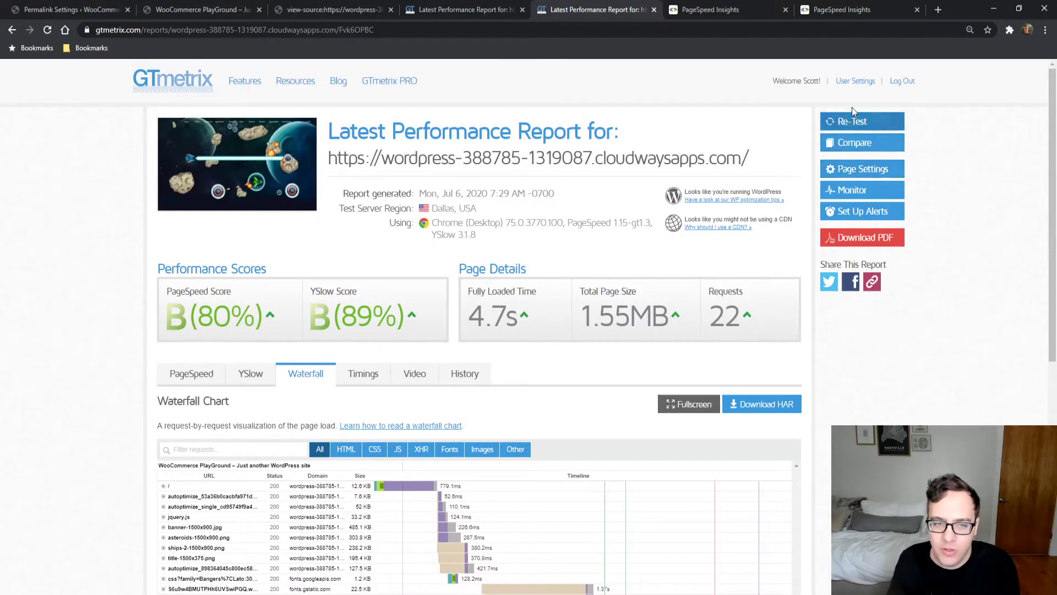
pyautogui.click(851, 122)
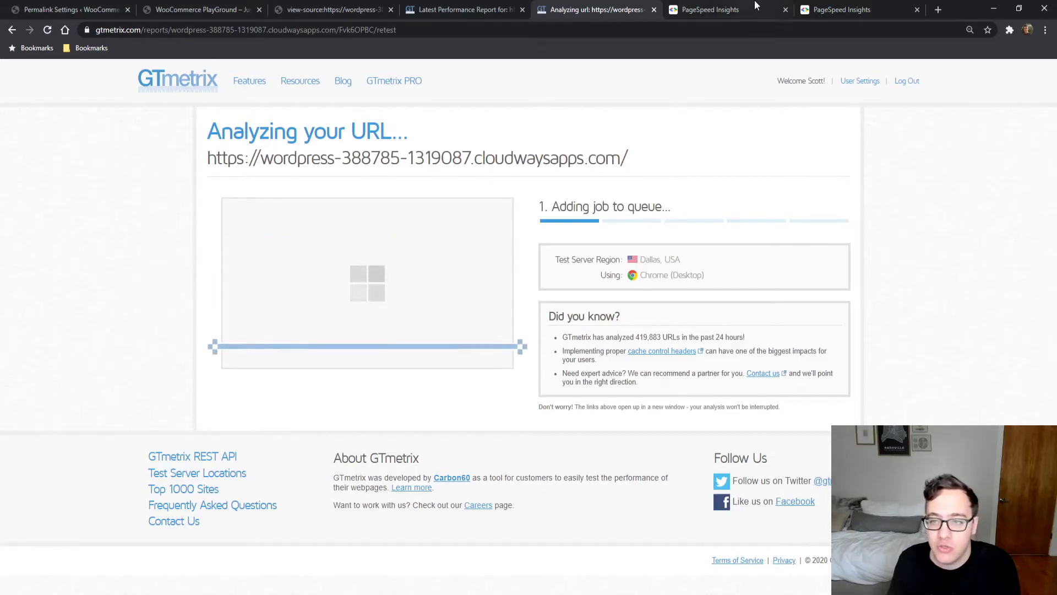
# - Review the previous PageSpeed Insights mobile opportunities and diagnostics and analyze the site again
pyautogui.click(848, 10)
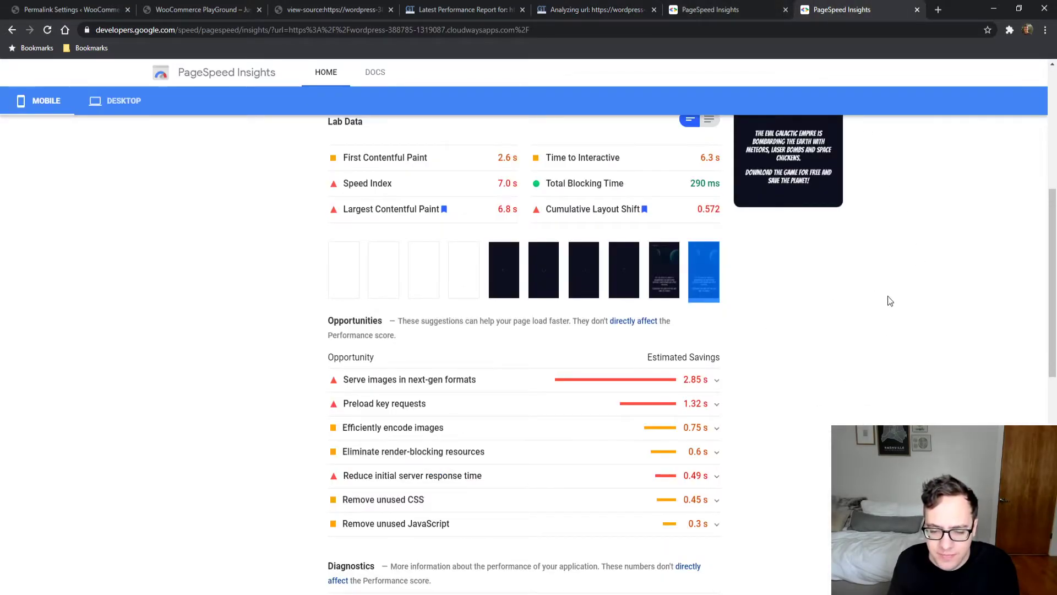
pyautogui.scroll(-4, 876, 391)
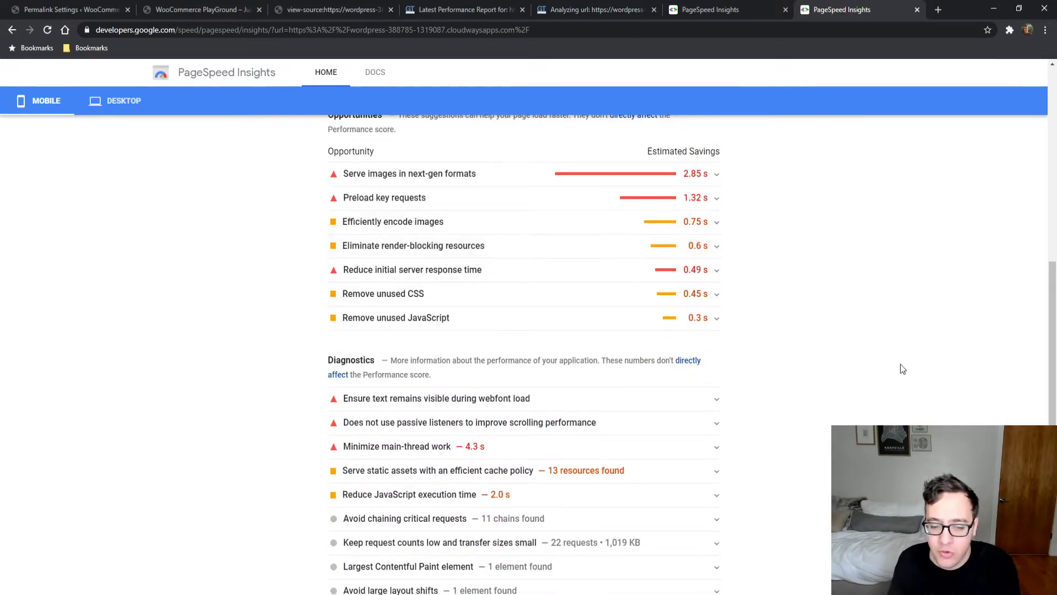
pyautogui.scroll(4, 903, 369)
pyautogui.click(733, 124)
# - Examine the new GTmetrix report's scores, page details and the requests in its waterfall chart
pyautogui.click(595, 10)
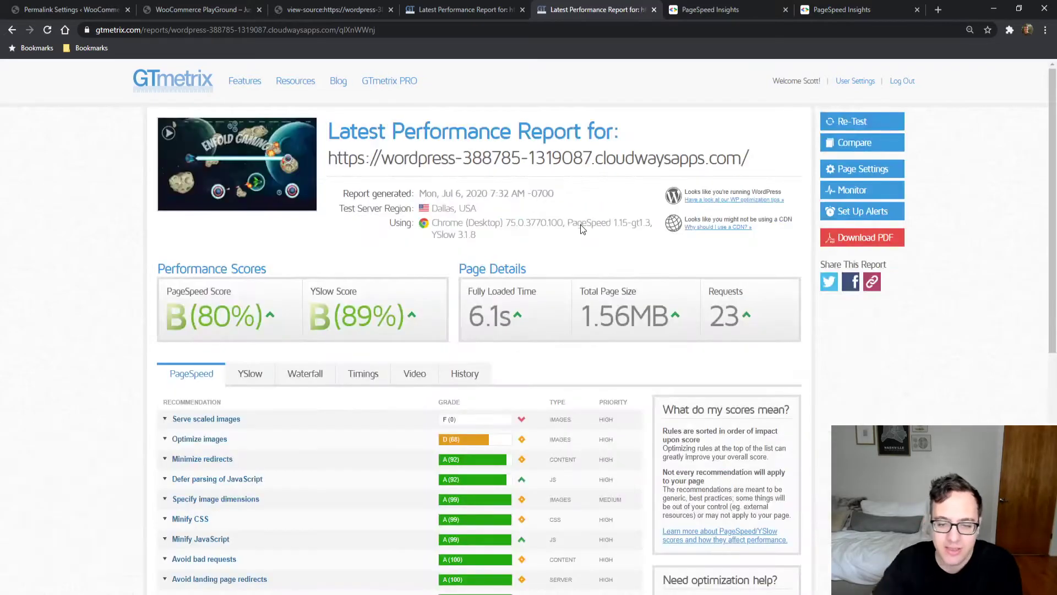
pyautogui.click(329, 376)
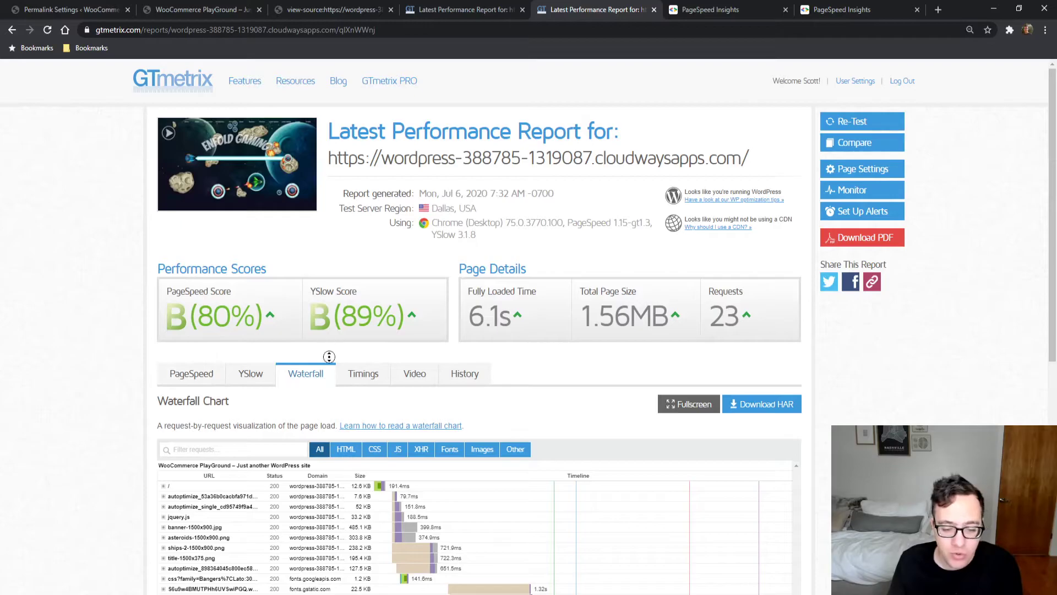
pyautogui.scroll(-7, 329, 351)
pyautogui.scroll(2, 250, 371)
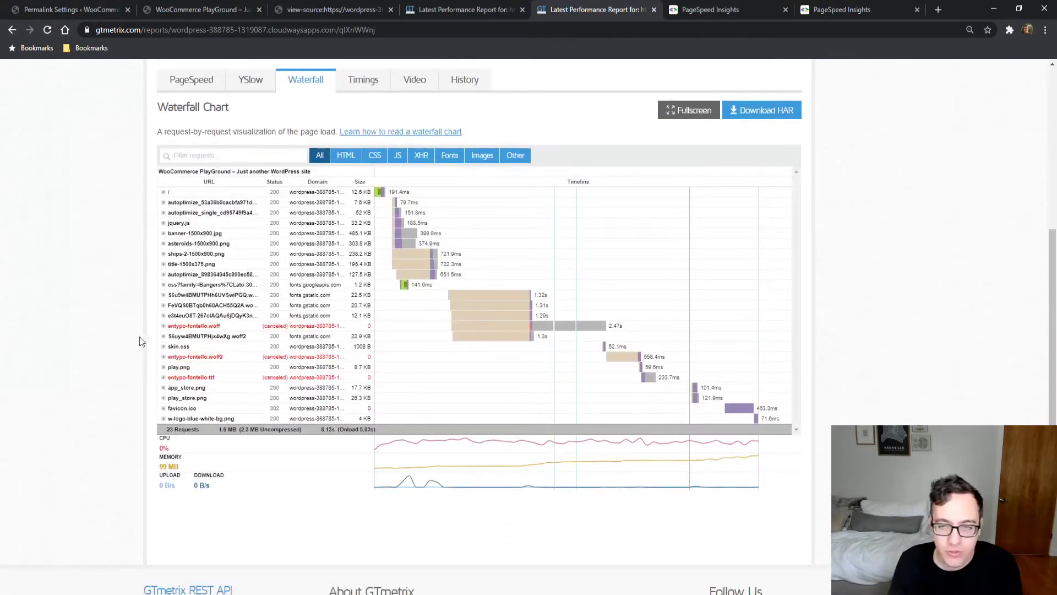
# - Review the new PageSpeed Insights mobile score and details of the Serve images in next-gen formats and Preload key requests opportunities
pyautogui.click(887, 7)
pyautogui.scroll(-5, 267, 278)
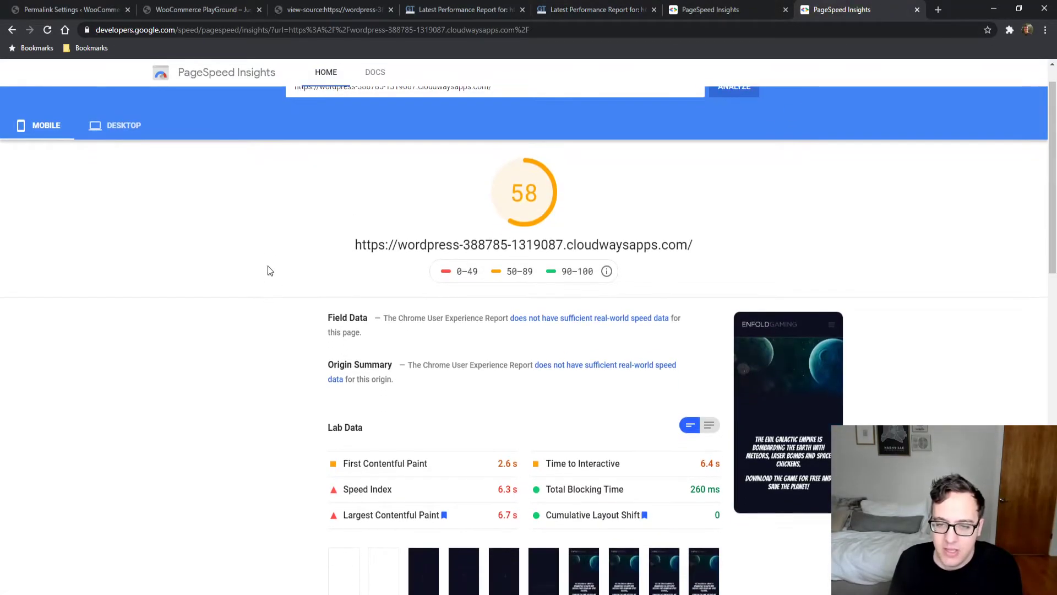
pyautogui.click(435, 456)
pyautogui.scroll(-6, 220, 375)
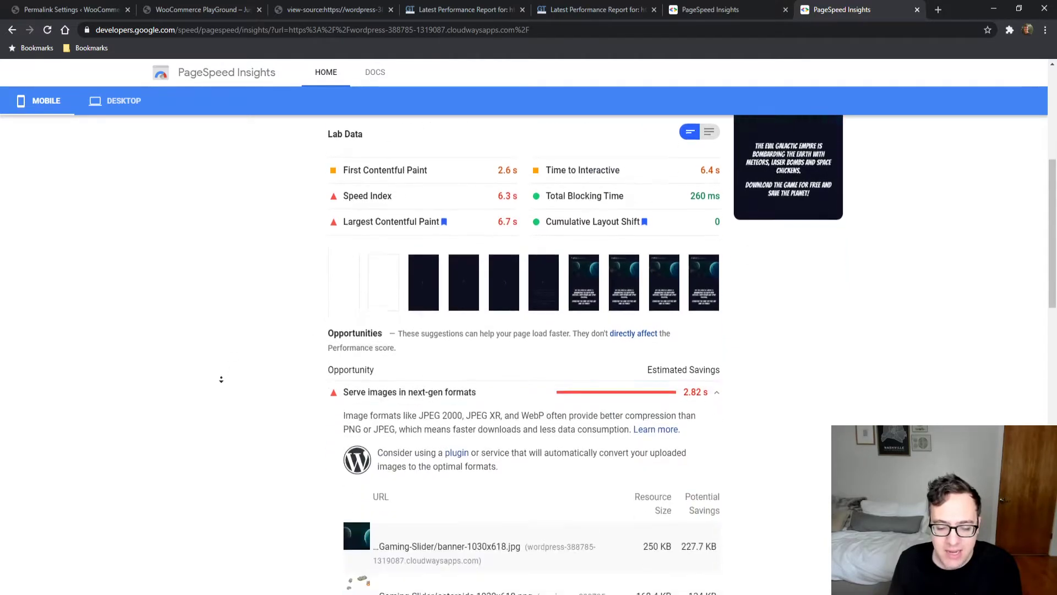
pyautogui.scroll(4, 200, 253)
pyautogui.click(410, 423)
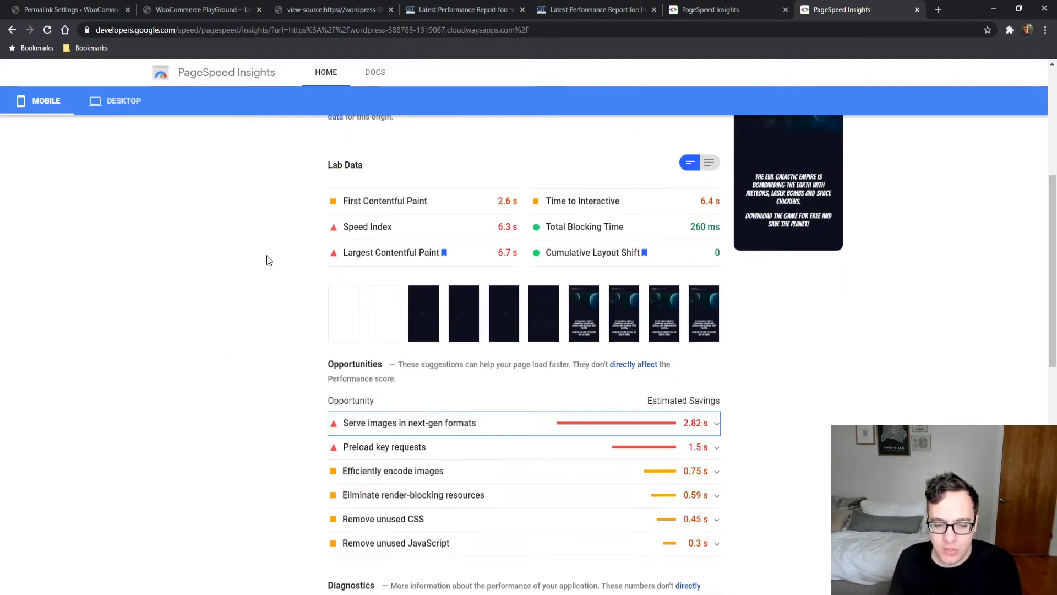
pyautogui.scroll(-3, 424, 286)
pyautogui.click(424, 281)
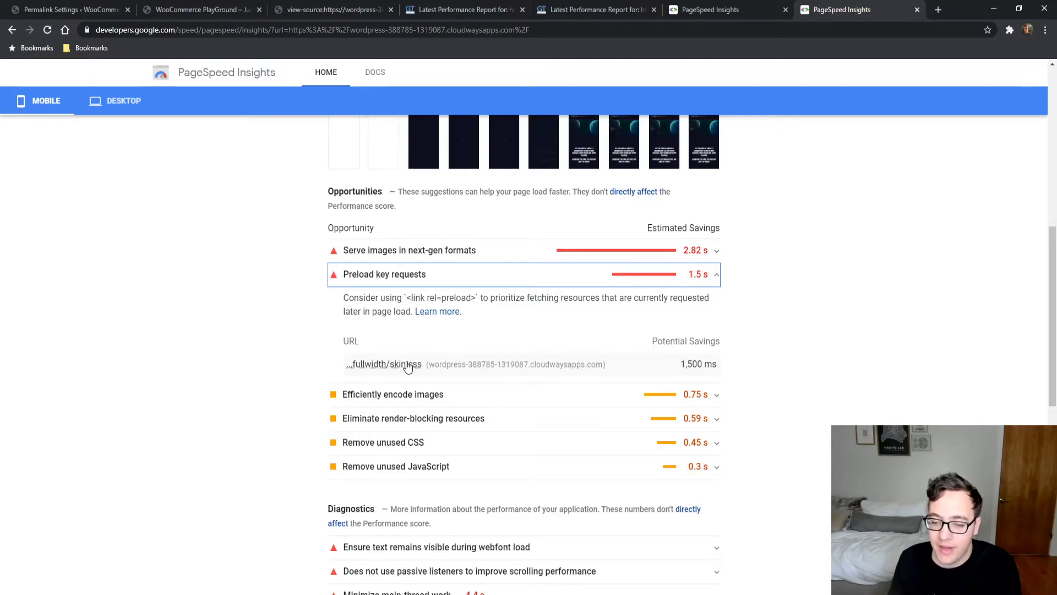
pyautogui.click(424, 275)
# - Inspect the Efficiently encode images, Eliminate render-blocking resources, Remove unused CSS and Remove unused JavaScript opportunities in PageSpeed Insights
pyautogui.click(428, 308)
pyautogui.click(413, 298)
pyautogui.click(436, 323)
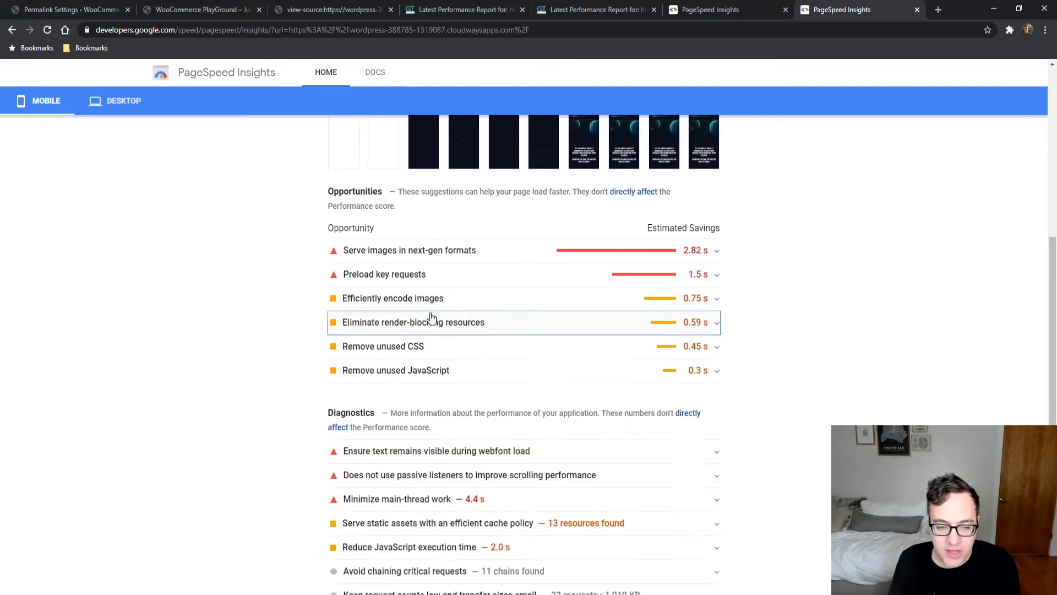
pyautogui.click(437, 323)
pyautogui.click(432, 299)
pyautogui.click(428, 302)
pyautogui.click(429, 370)
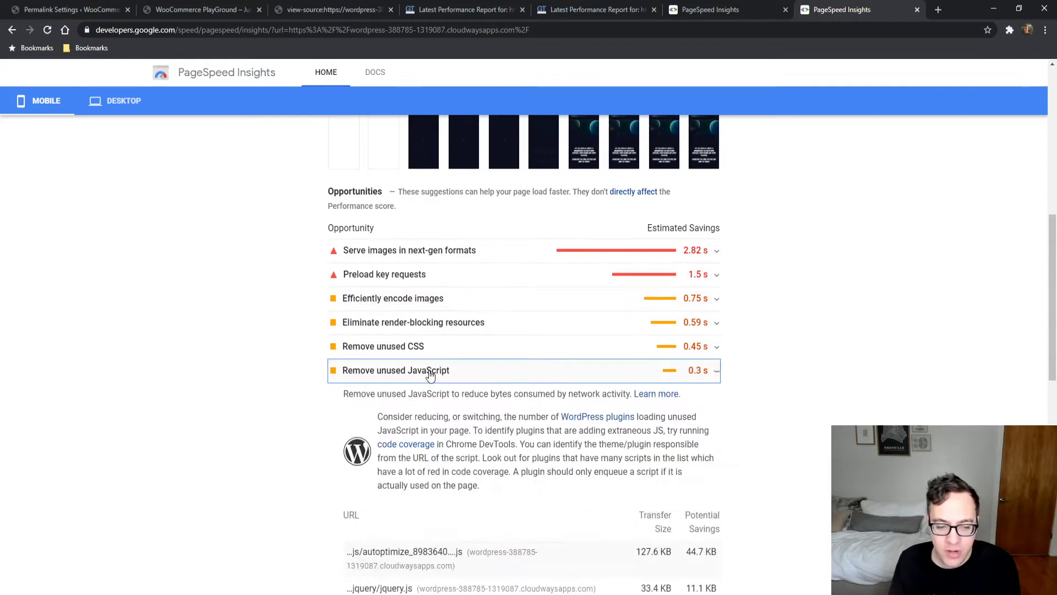
pyautogui.click(416, 347)
pyautogui.click(416, 347)
pyautogui.click(423, 326)
pyautogui.click(422, 330)
pyautogui.scroll(-2, 270, 330)
# - Search the WordPress plugin directory for "ewww", then install and activate the EWWW Image Optimizer plugin
pyautogui.hotkey('ctrl', '1')
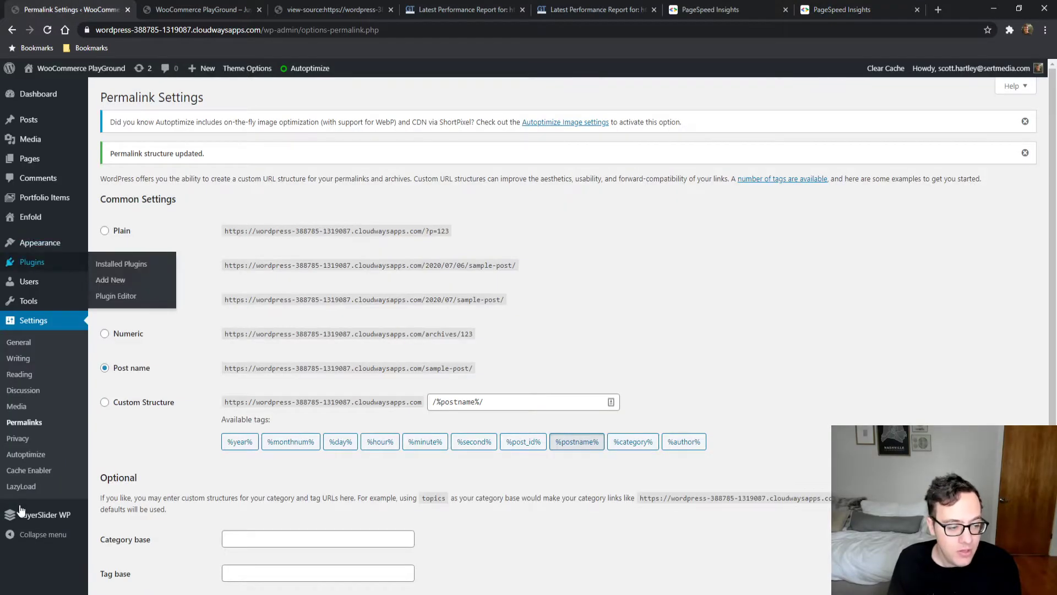
pyautogui.click(106, 278)
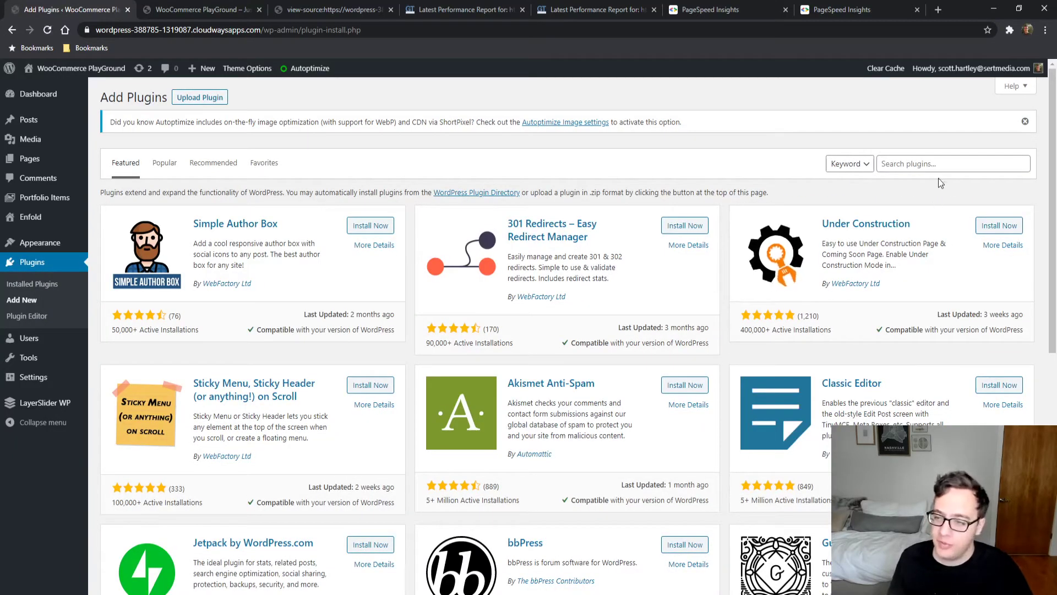
pyautogui.click(944, 164)
pyautogui.write('ewww')
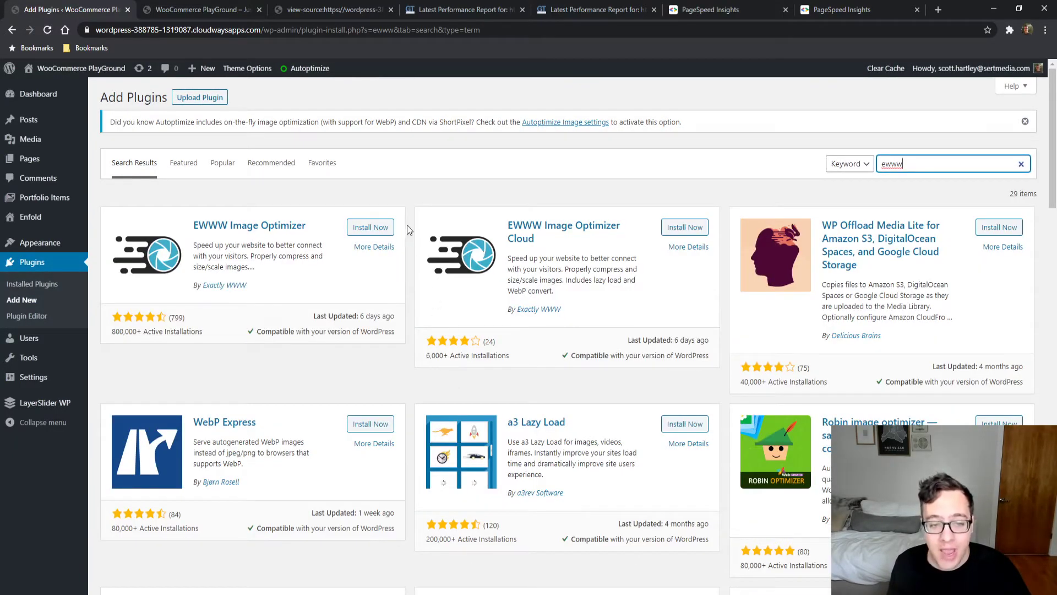
pyautogui.click(371, 228)
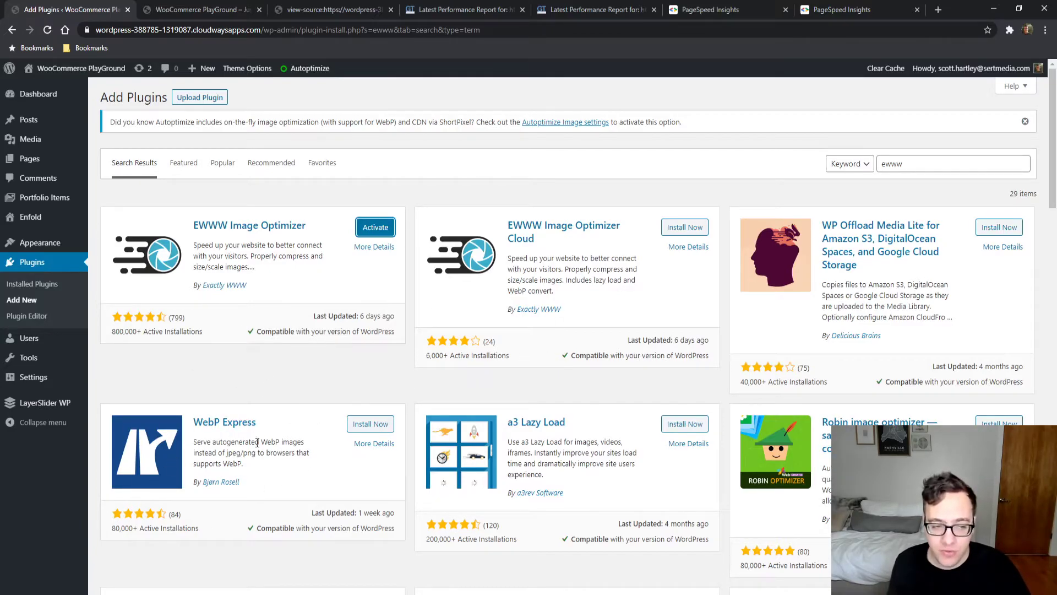
pyautogui.click(384, 226)
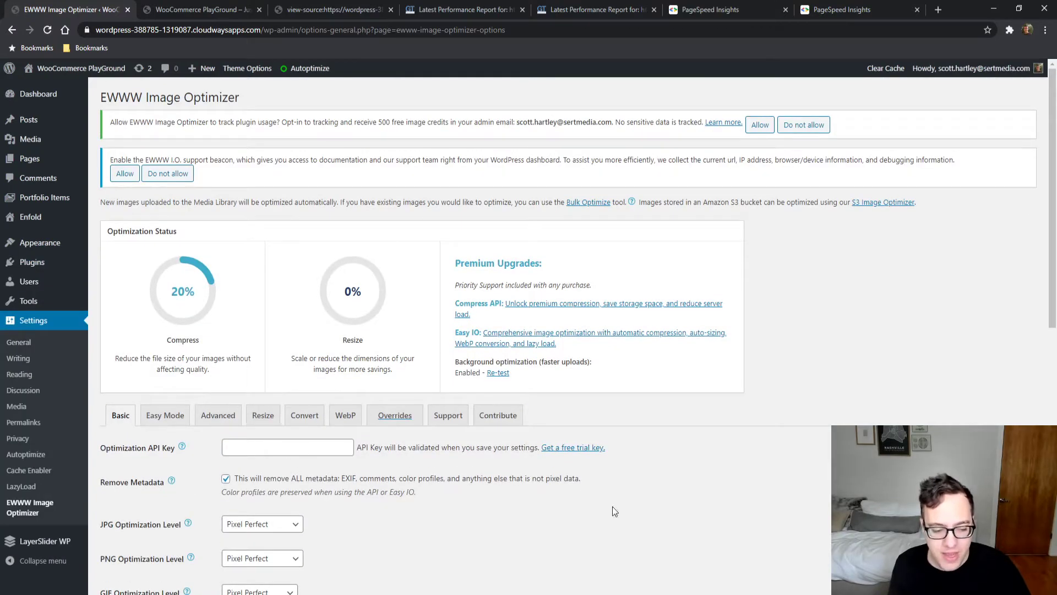
# - Look through the EWWW Advanced and Resize settings and enable WebP Conversion
pyautogui.scroll(-4, 589, 517)
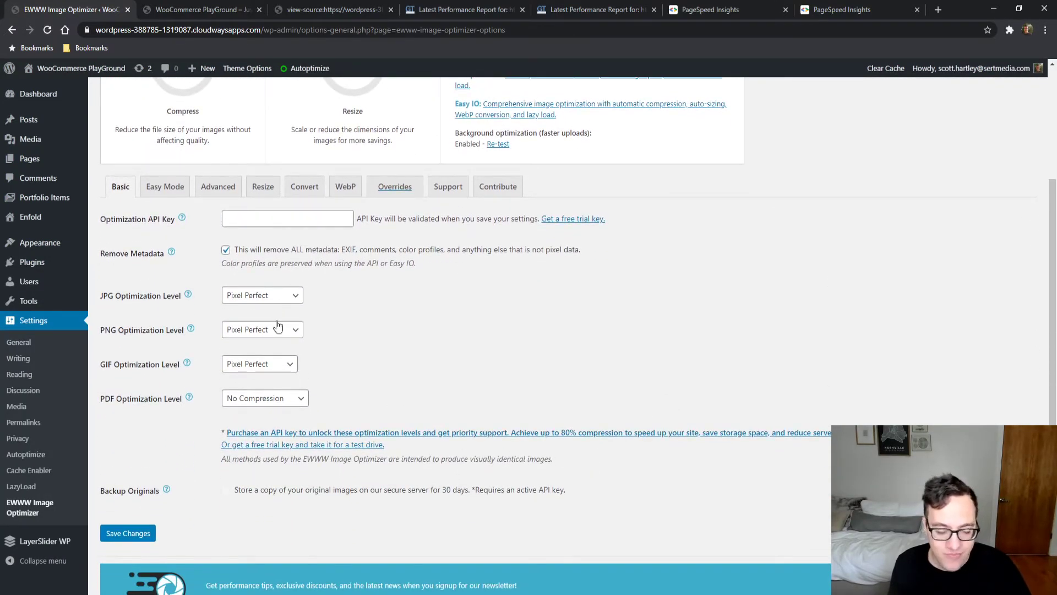
pyautogui.click(222, 189)
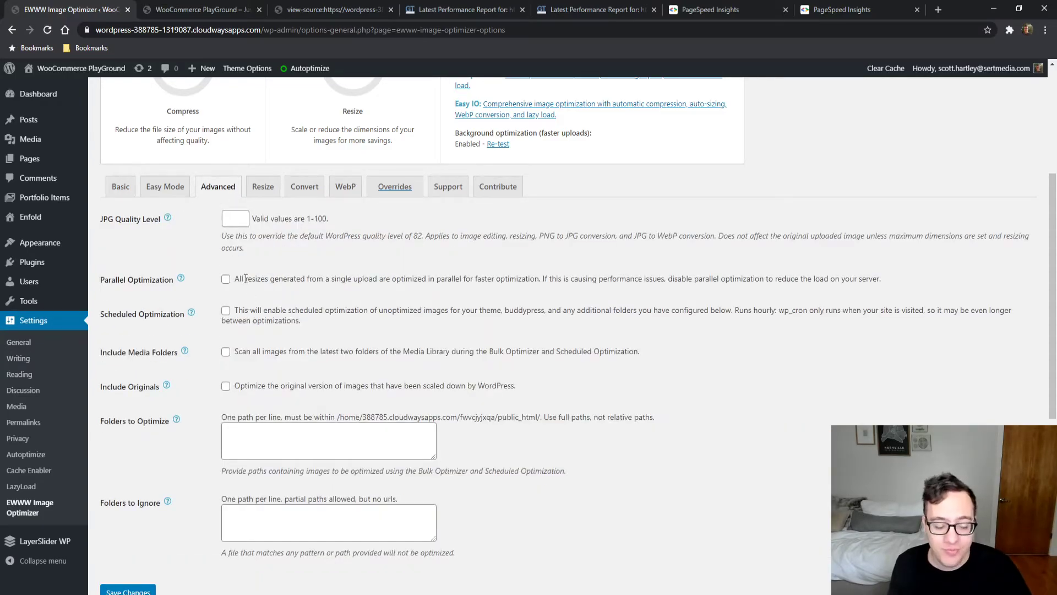
pyautogui.click(180, 187)
pyautogui.click(263, 186)
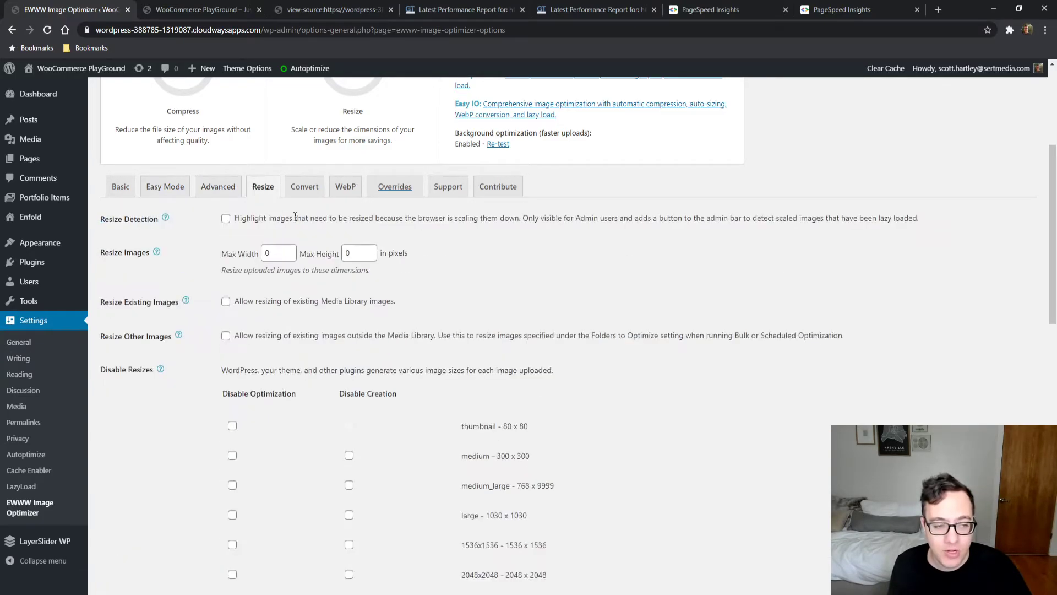
pyautogui.click(340, 190)
pyautogui.click(225, 248)
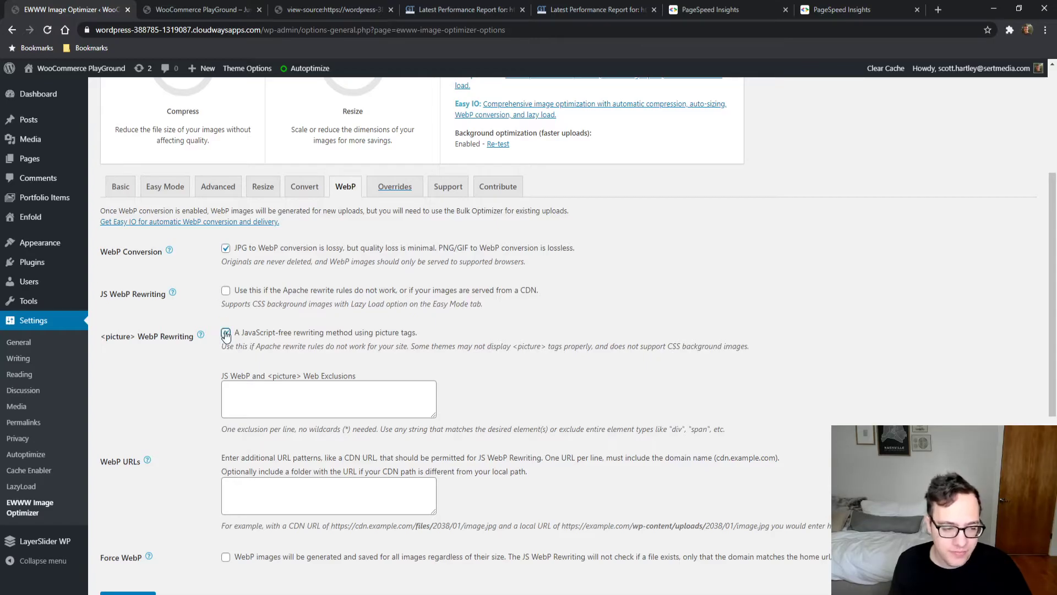
# - Review the WebP rewriting, WebP URLs and Force WebP options, leave them unset, and save the EWWW settings
pyautogui.scroll(-3, 204, 389)
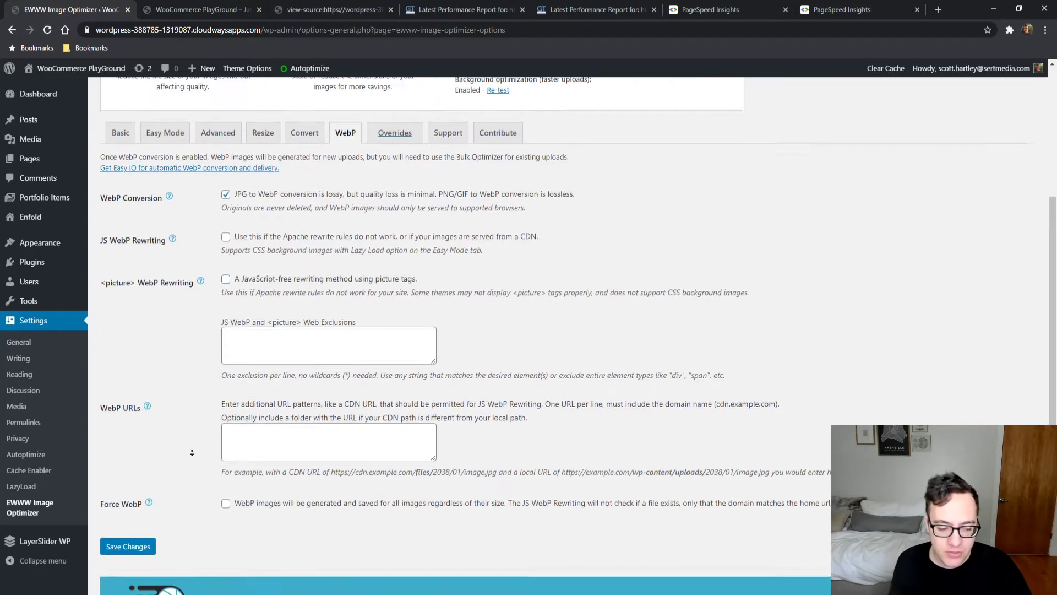
pyautogui.moveTo(281, 407); pyautogui.dragTo(708, 430)
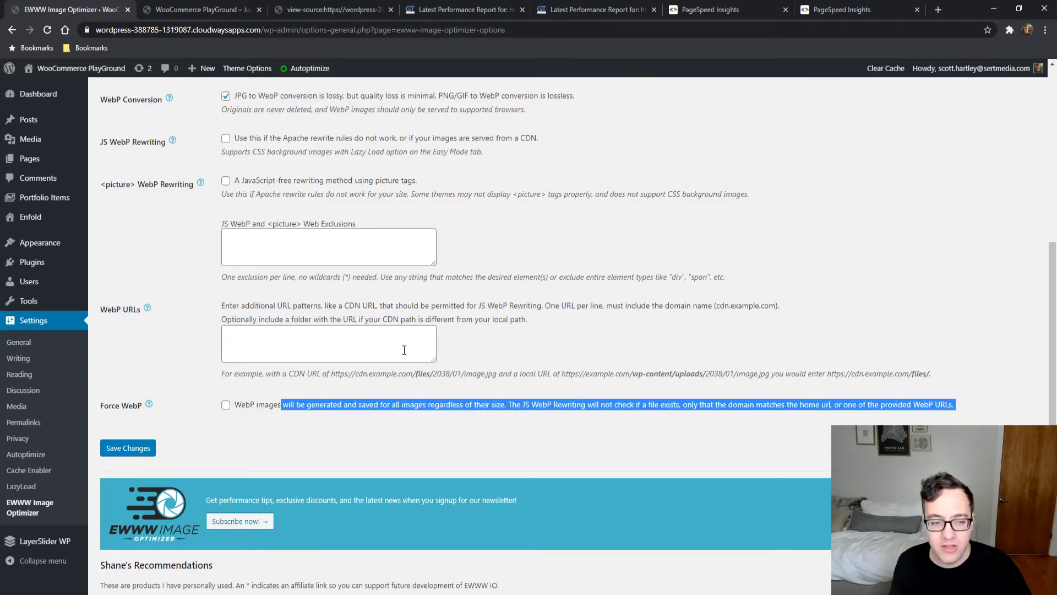
pyautogui.scroll(3, 399, 348)
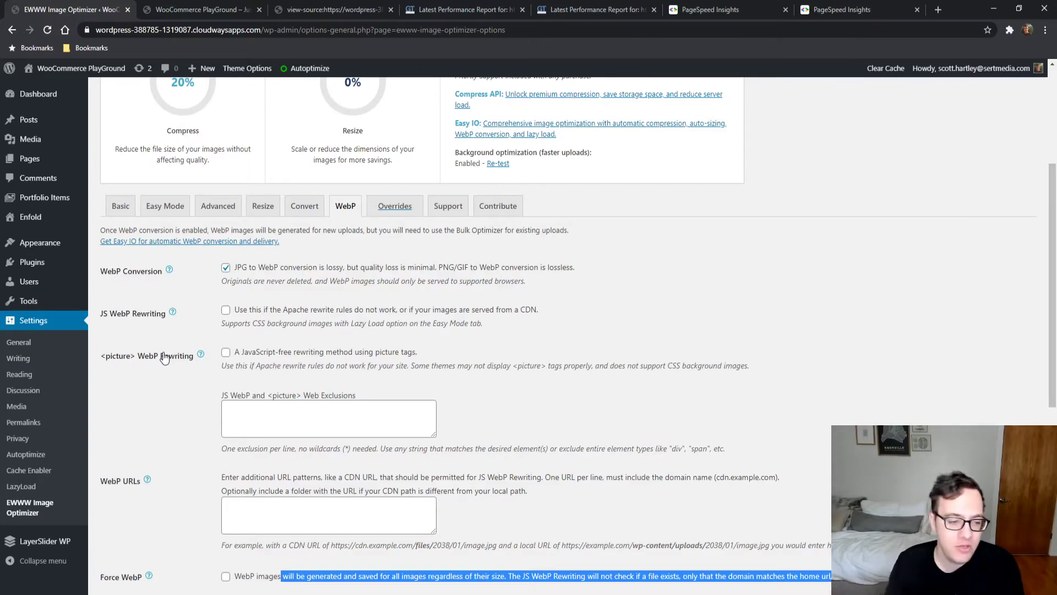
pyautogui.click(160, 411)
pyautogui.scroll(-2, 183, 396)
pyautogui.click(130, 515)
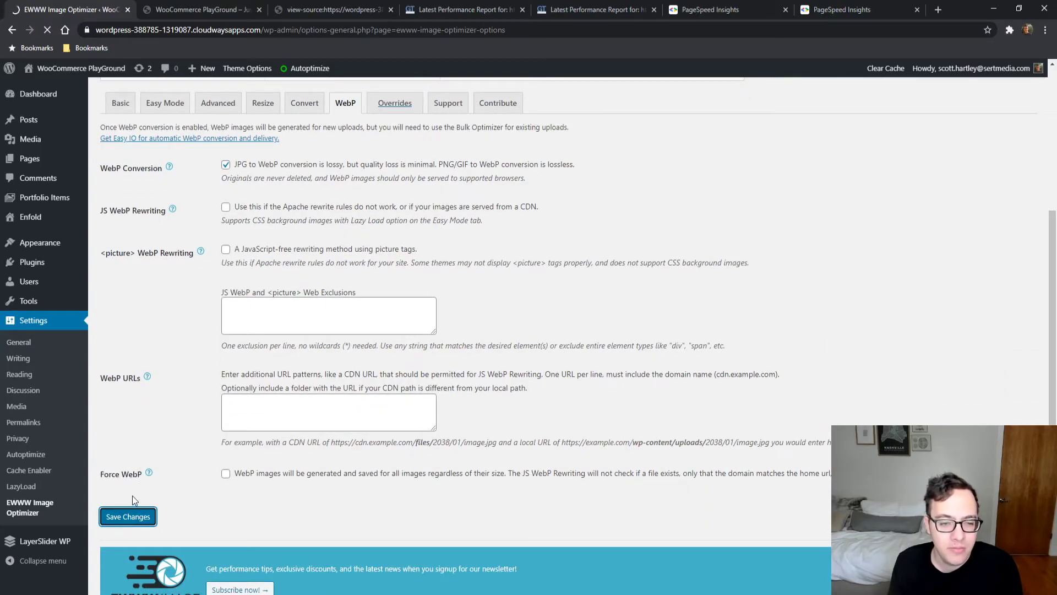
# - Examine the EWWW Convert settings, including the JPG to PNG, PNG to JPG and GIF to PNG conversion options
pyautogui.scroll(-3, 220, 347)
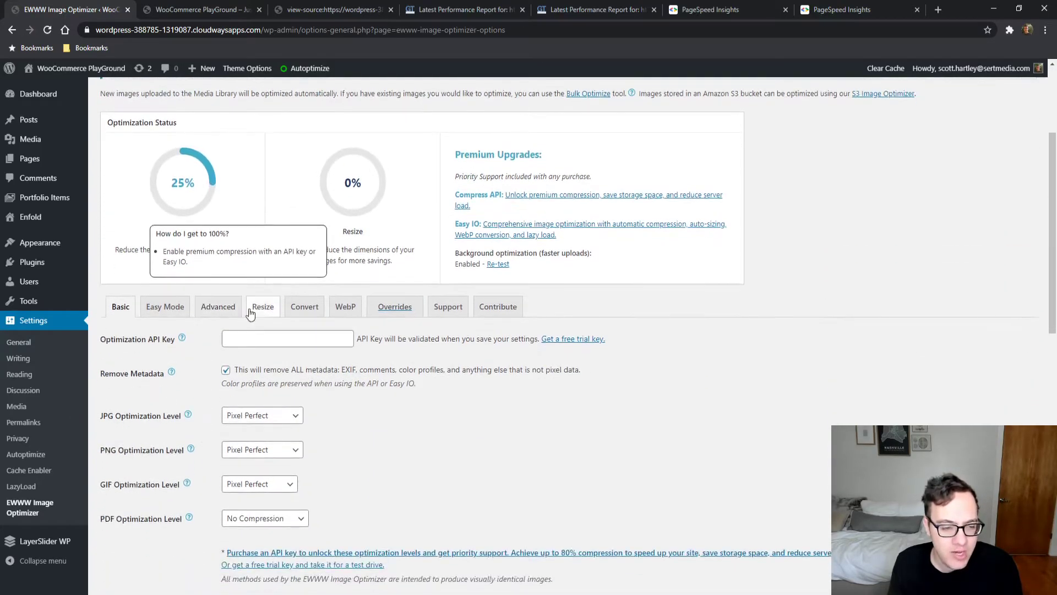
pyautogui.click(344, 306)
pyautogui.click(308, 307)
pyautogui.click(351, 303)
pyautogui.click(305, 307)
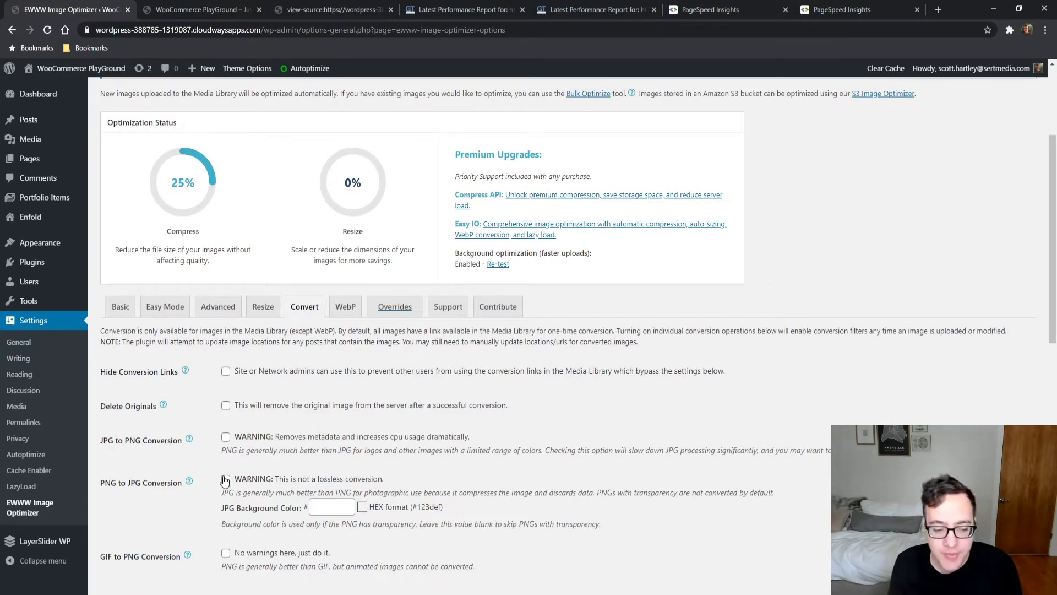
pyautogui.scroll(-2, 203, 486)
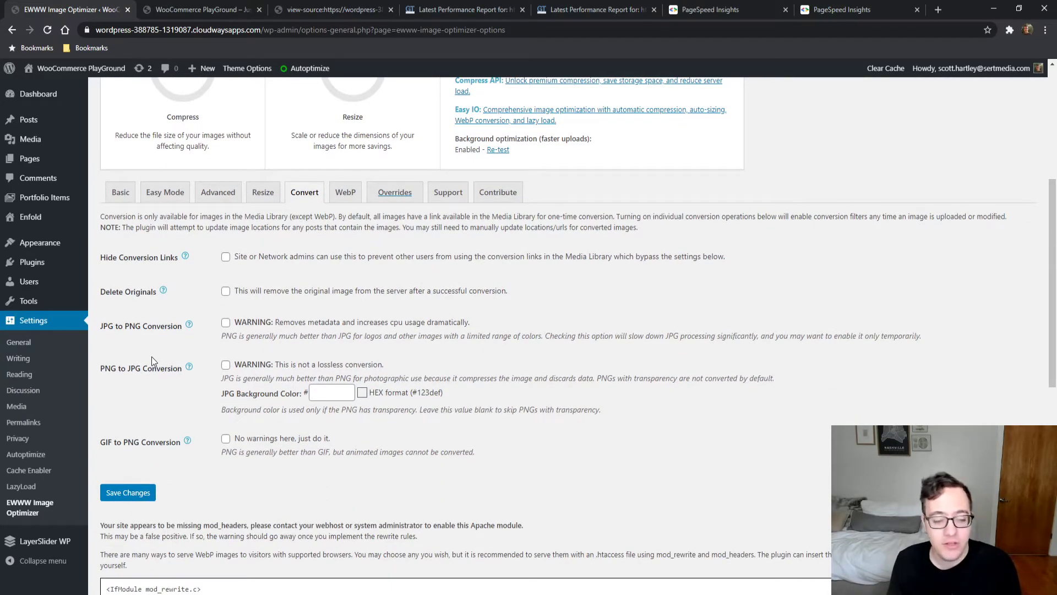
# - Scan the media library for unoptimized images with Bulk Optimize and start optimizing them
pyautogui.moveTo(59, 145)
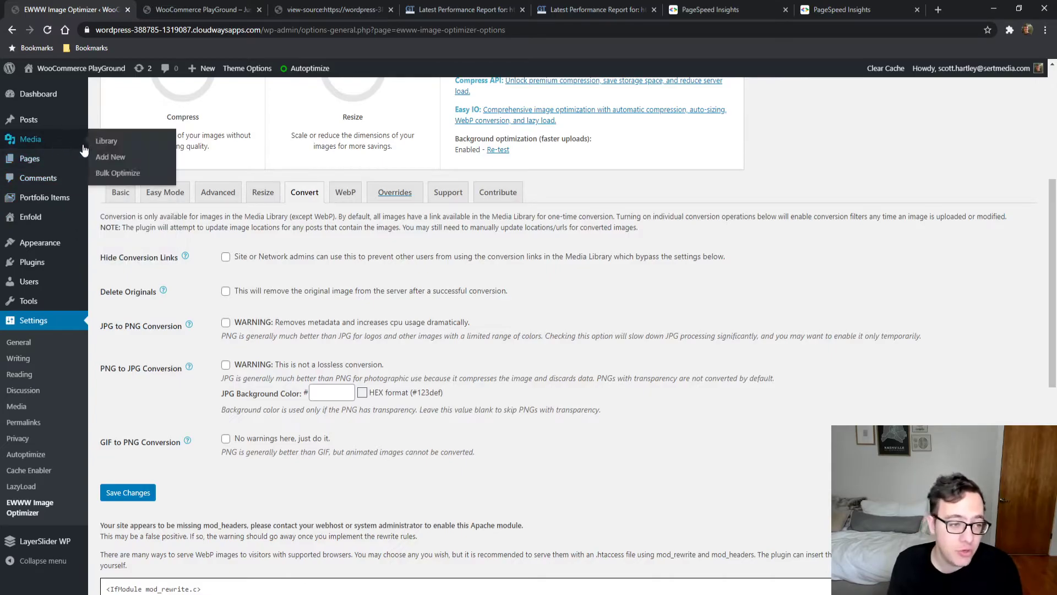
pyautogui.click(110, 173)
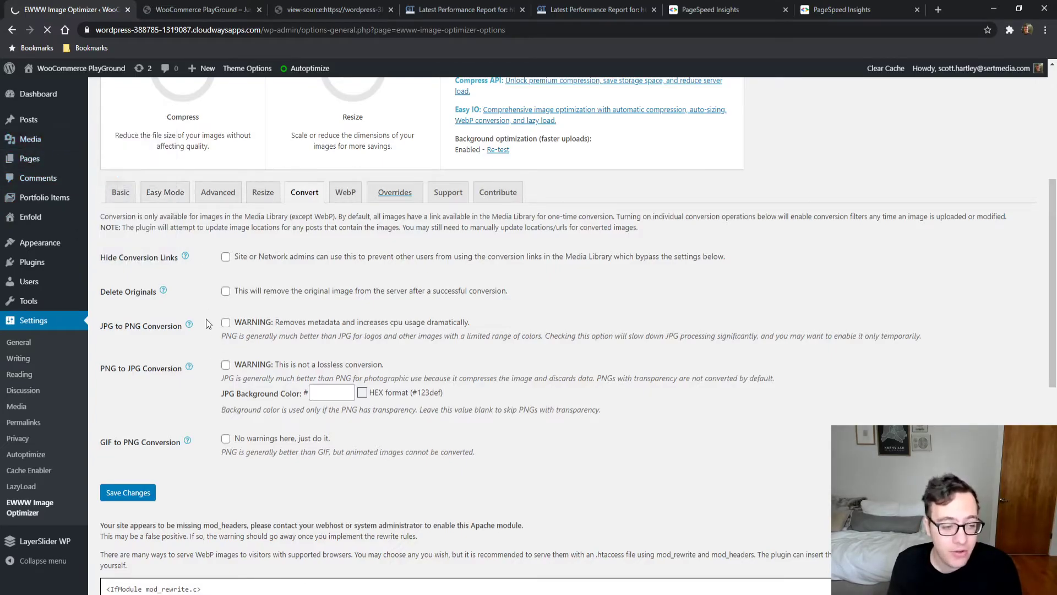
pyautogui.click(183, 225)
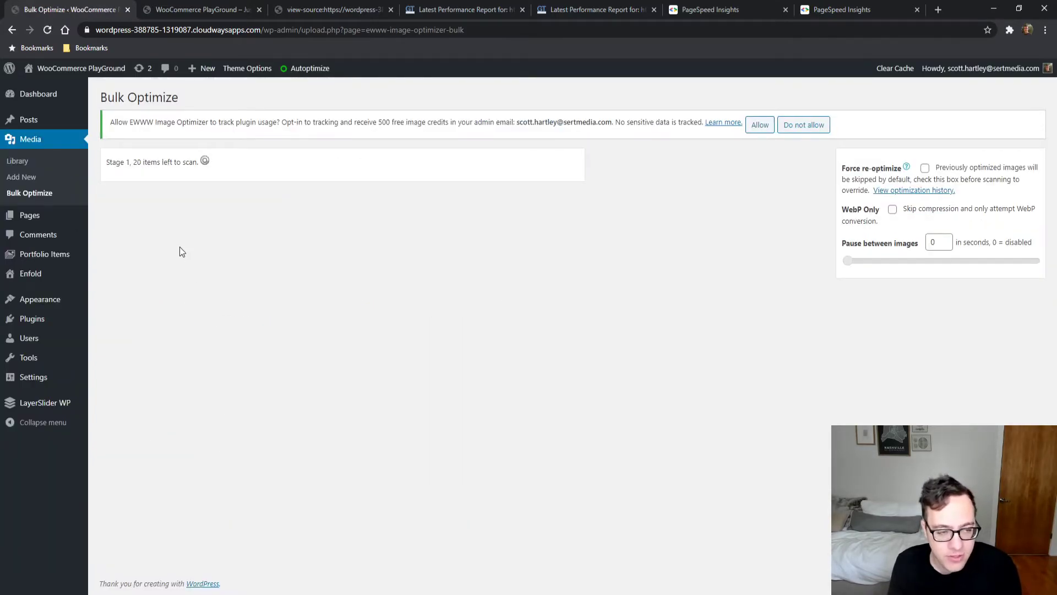
pyautogui.click(164, 183)
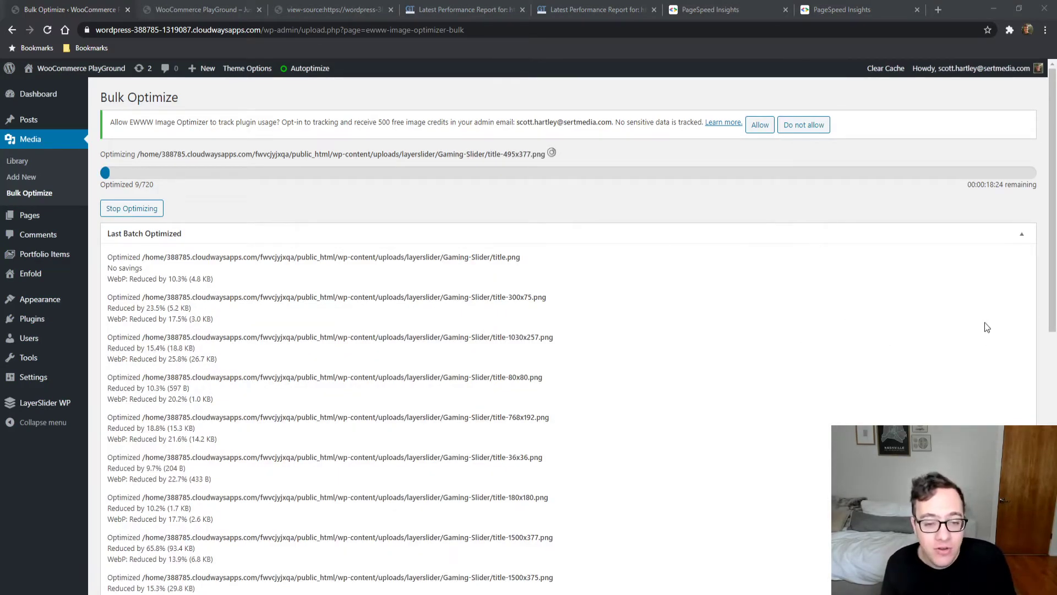
# - Compare the compression savings and WebP reductions reported for the last batch of optimized images
pyautogui.click(979, 299)
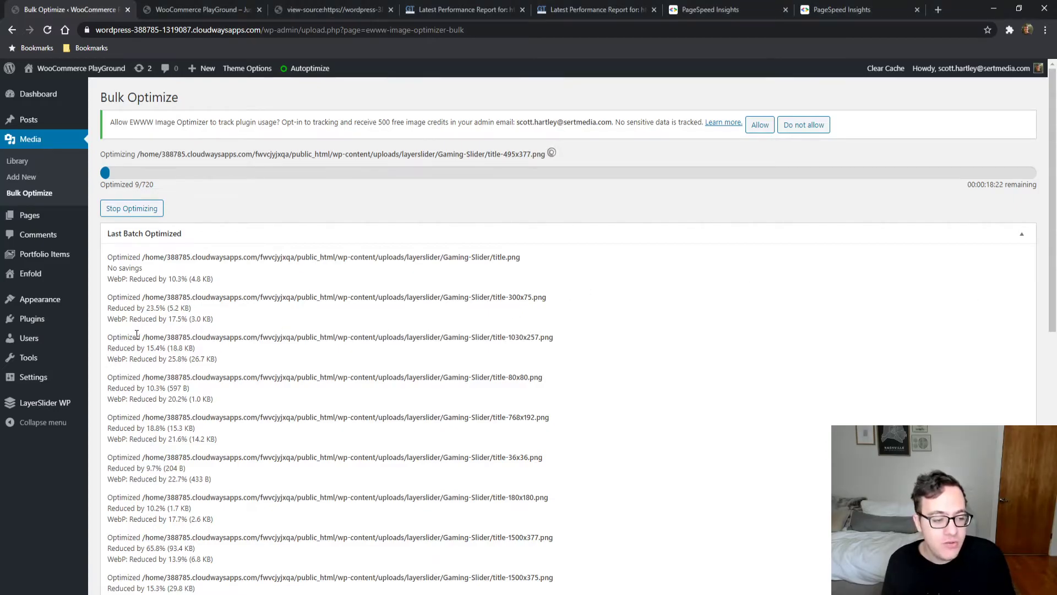
pyautogui.tripleClick(144, 270)
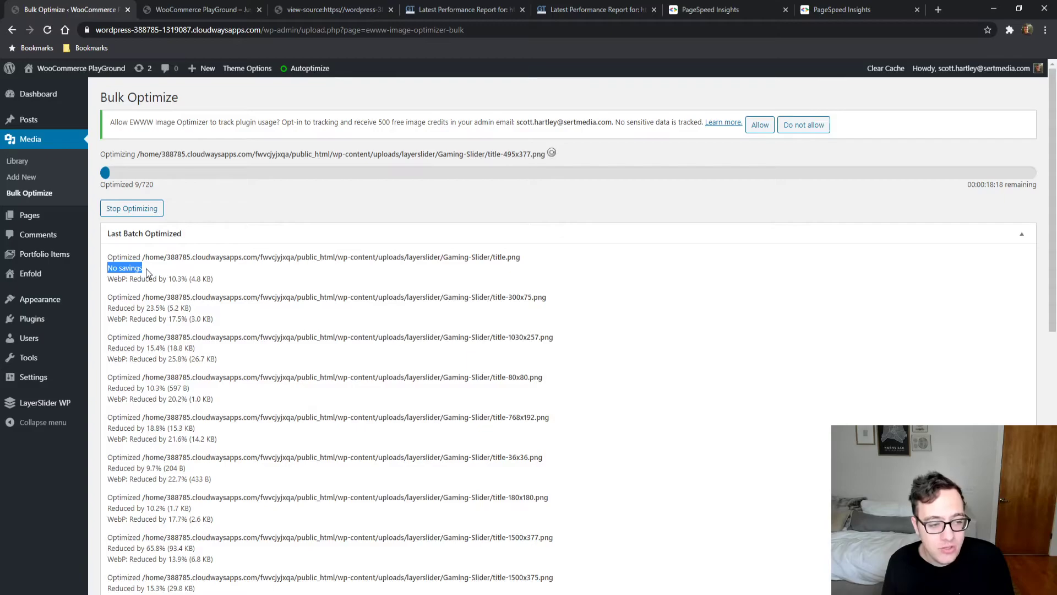
pyautogui.moveTo(135, 307); pyautogui.dragTo(219, 317)
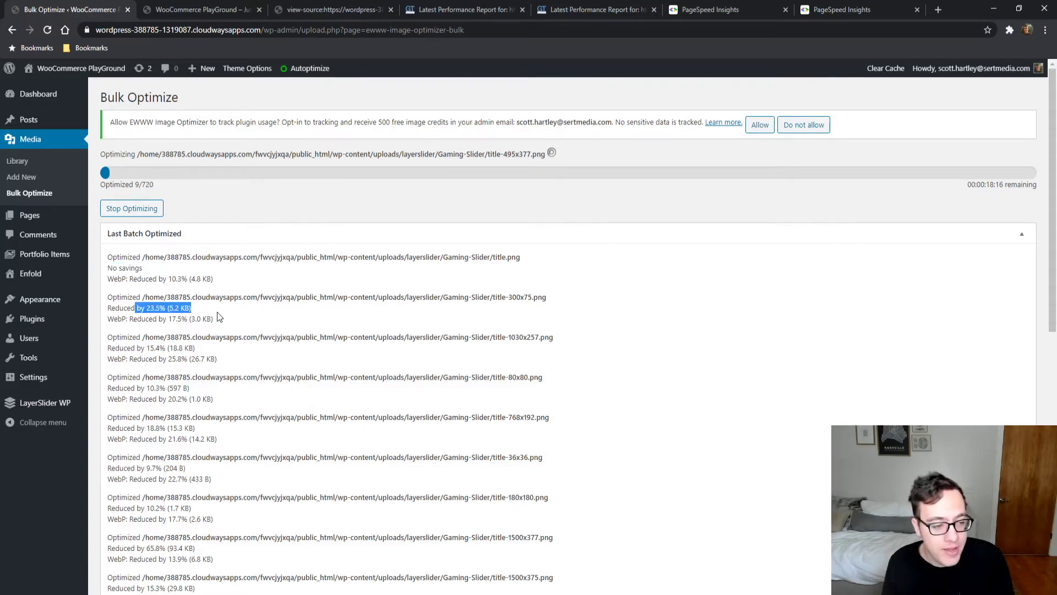
pyautogui.click(124, 288)
pyautogui.moveTo(114, 279); pyautogui.dragTo(223, 282)
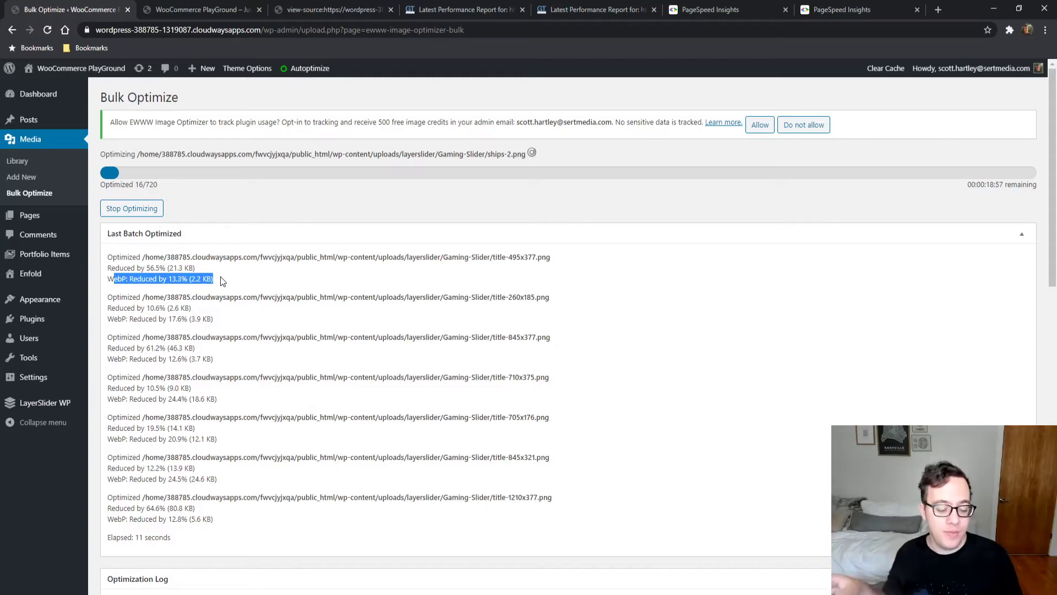
# - Reload the site's front page and list all of its requests in the DevTools network log
pyautogui.click(506, 5)
pyautogui.click(295, 7)
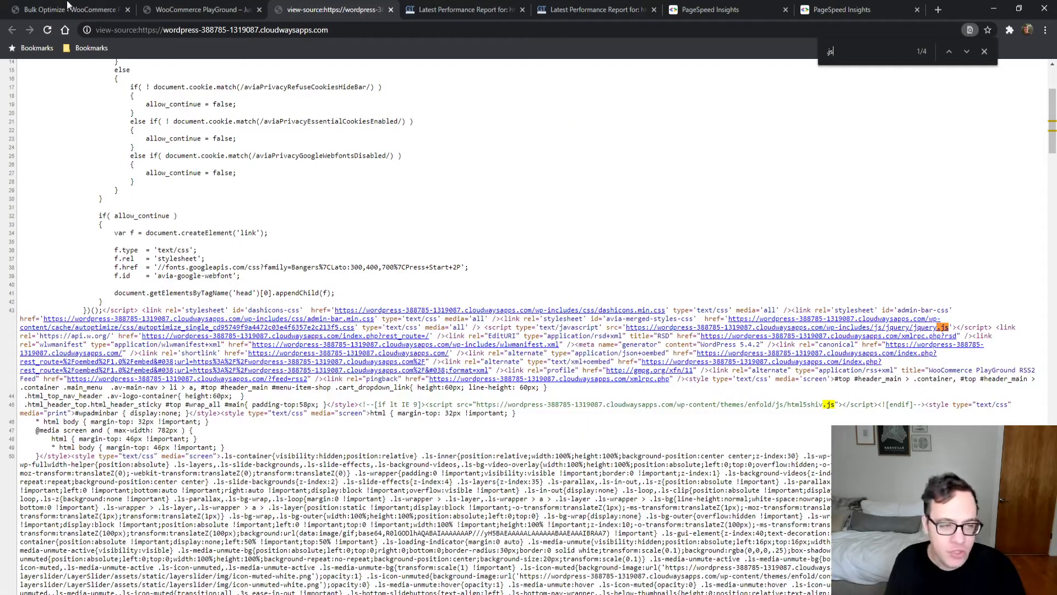
pyautogui.click(49, 6)
pyautogui.click(307, 9)
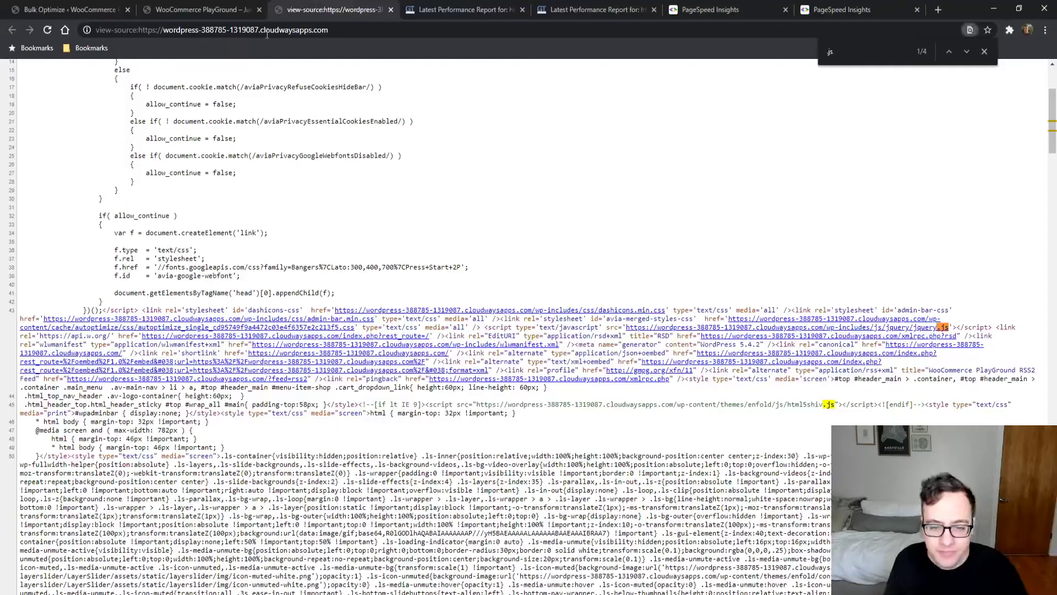
pyautogui.click(231, 9)
pyautogui.press('F5')
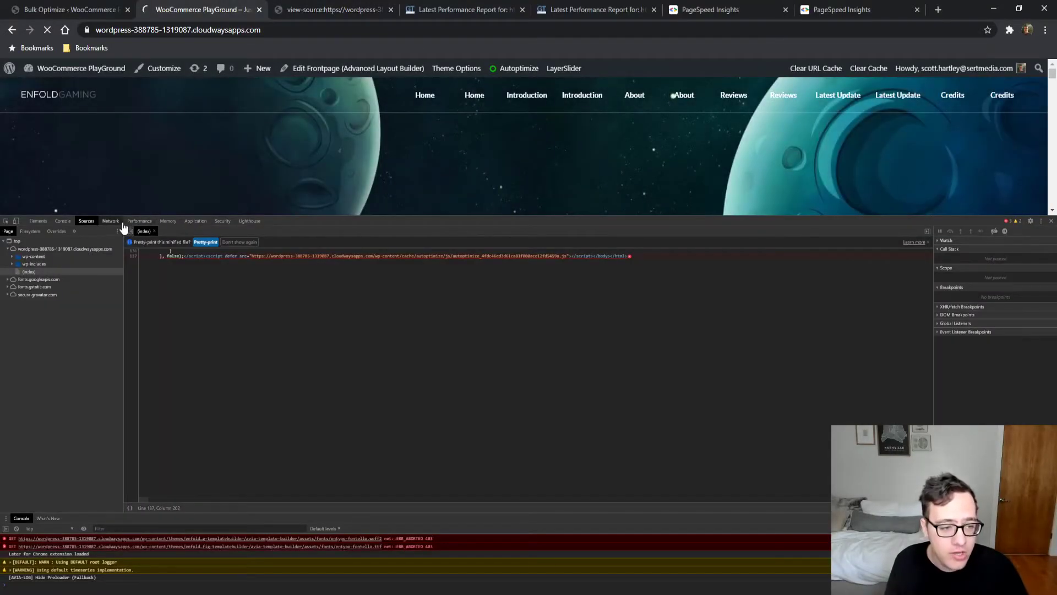
pyautogui.click(111, 221)
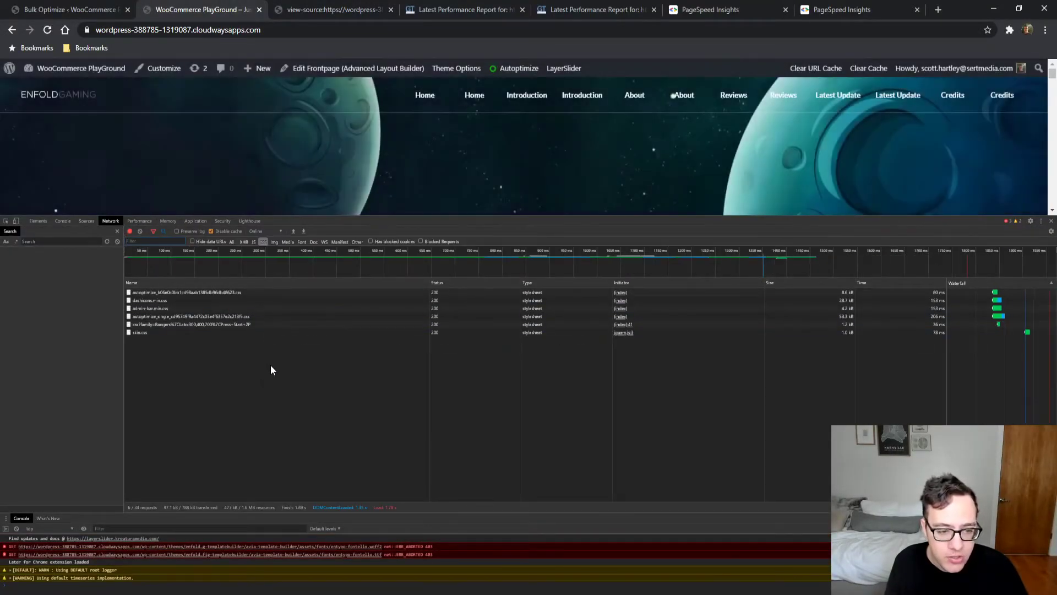
pyautogui.click(233, 241)
# - Load the rest of the front page and check which file types its images are served as in the network log
pyautogui.scroll(-3, 326, 377)
pyautogui.scroll(2, 327, 378)
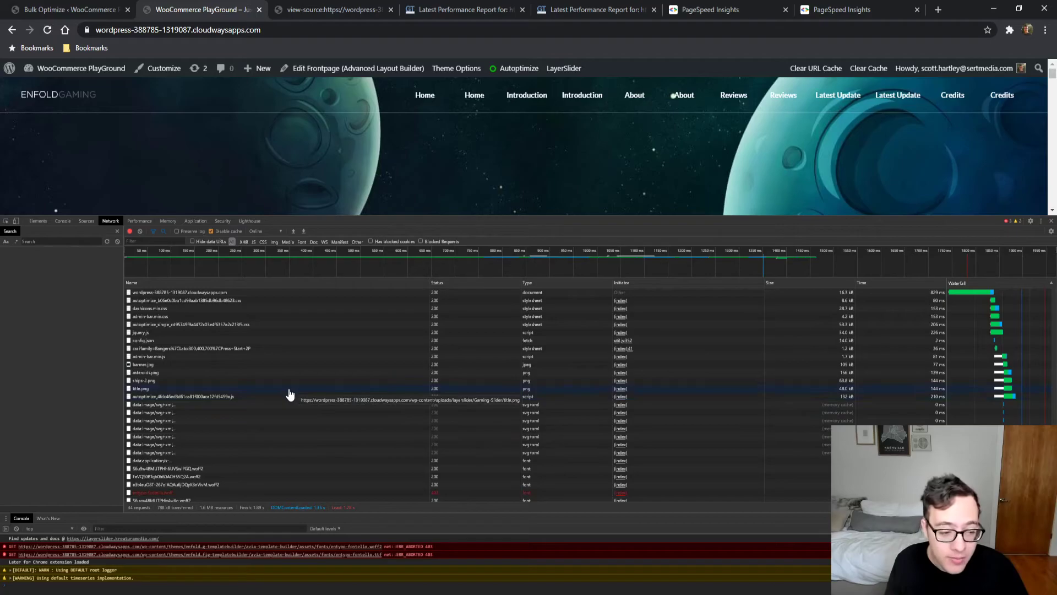
pyautogui.scroll(-3, 413, 386)
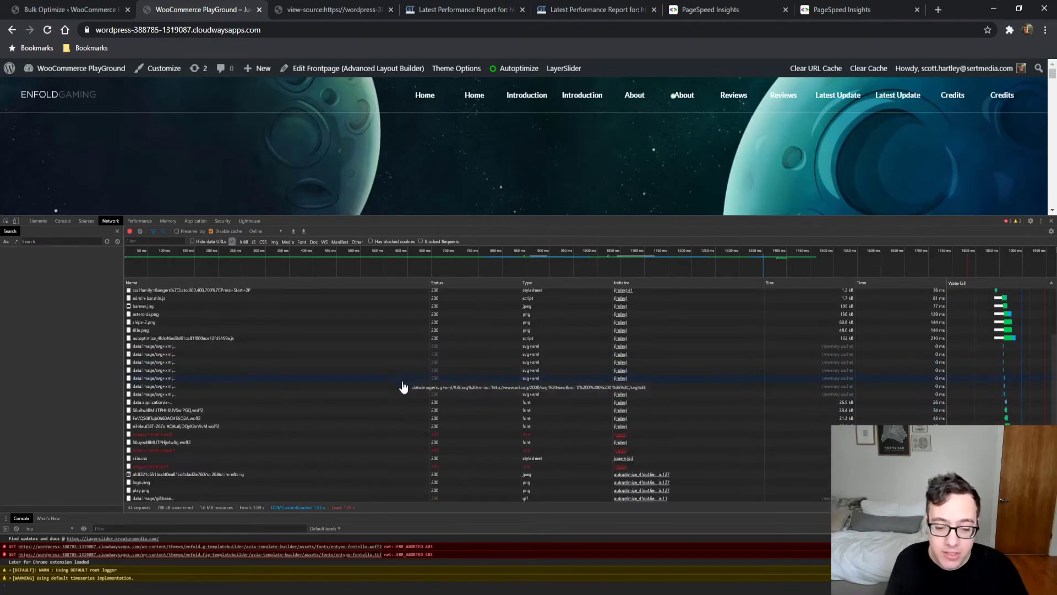
pyautogui.scroll(3, 262, 407)
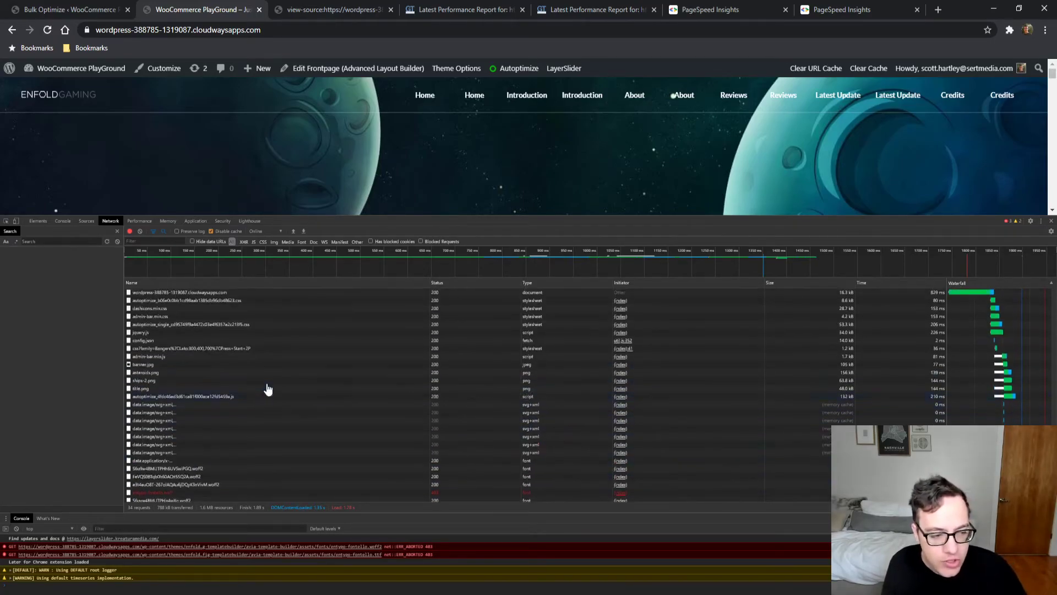
pyautogui.scroll(-5, 330, 153)
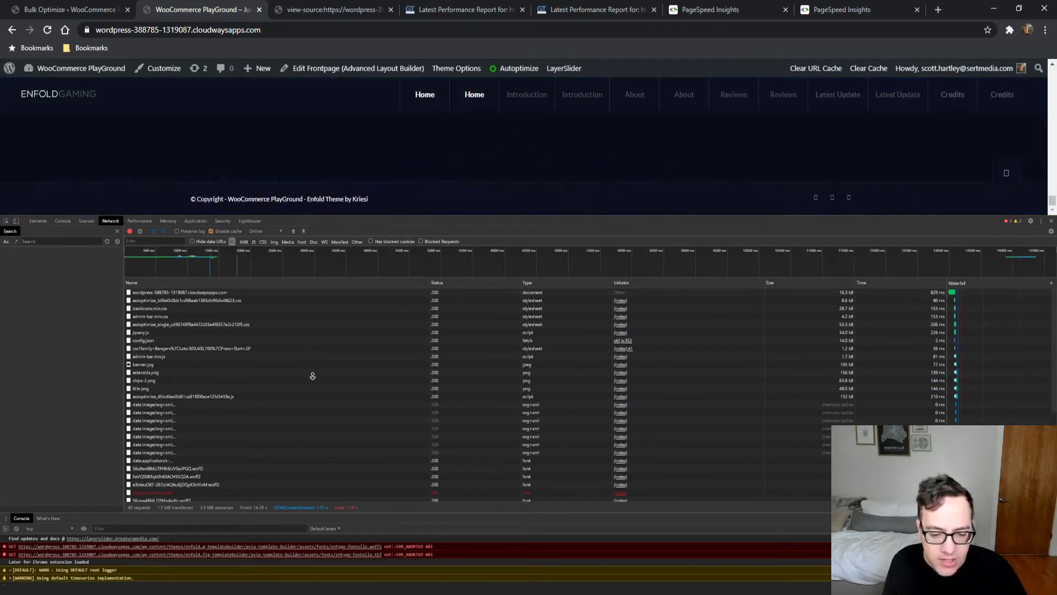
pyautogui.scroll(-5, 320, 385)
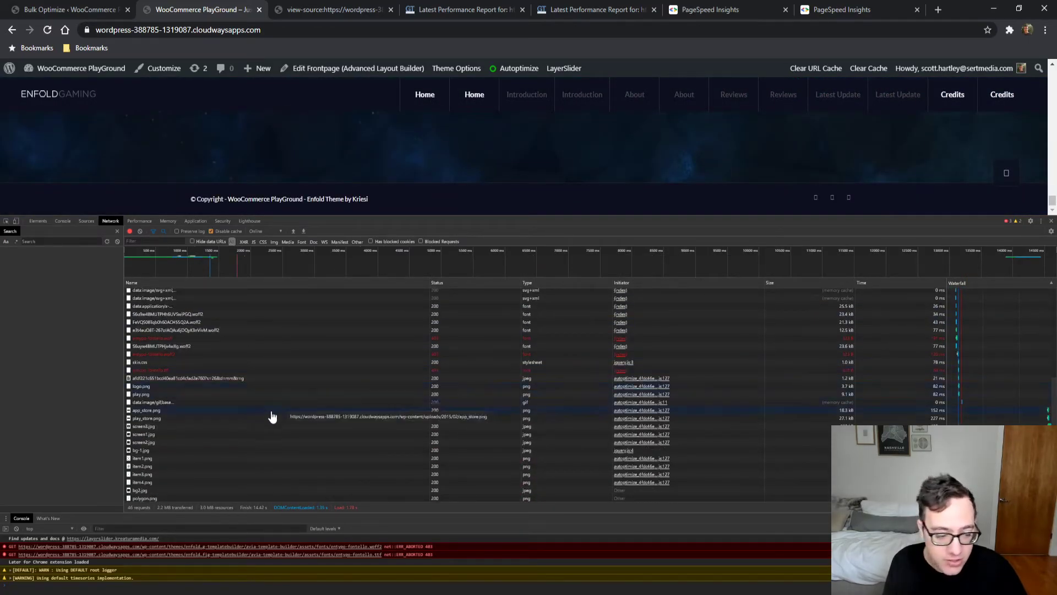
# - Open the EWWW Image Optimizer settings in a separate browser tab placed first, keeping the bulk optimization running
pyautogui.click(33, 10)
pyautogui.moveTo(65, 342)
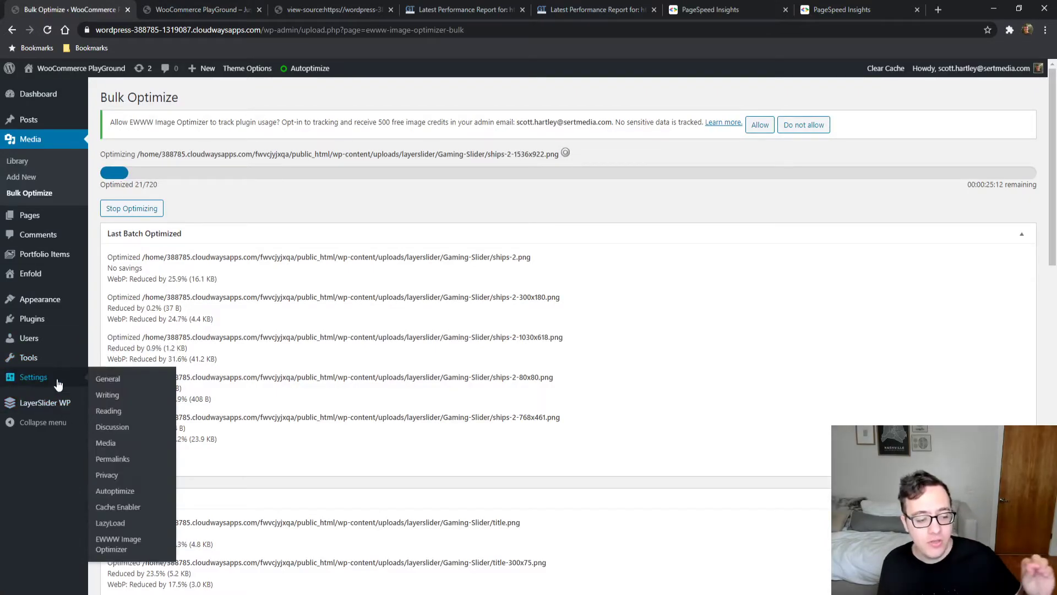
pyautogui.moveTo(61, 377)
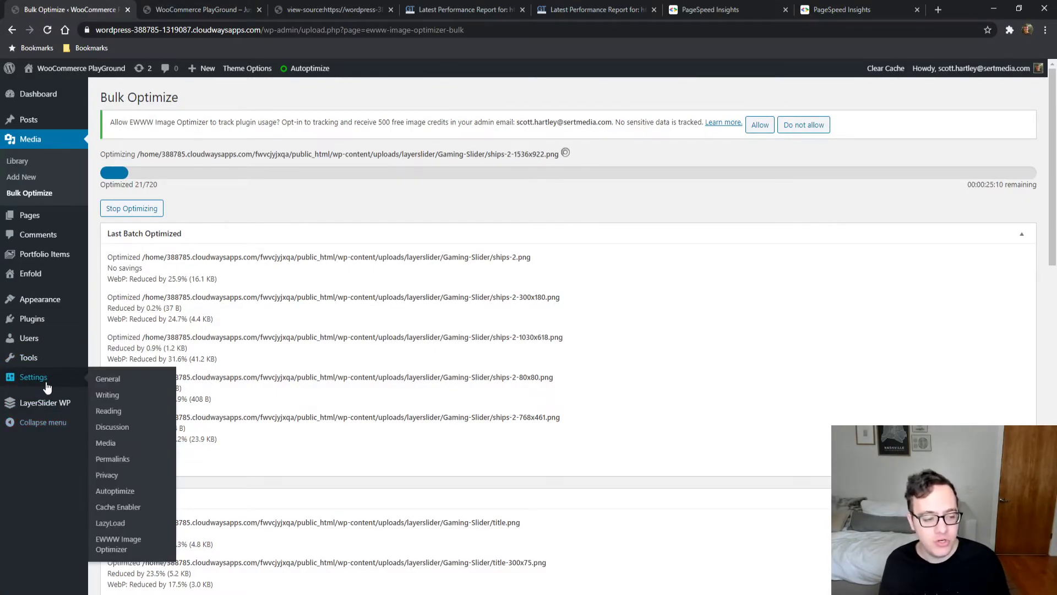
pyautogui.middleClick(133, 540)
pyautogui.moveTo(166, 6); pyautogui.dragTo(69, 2)
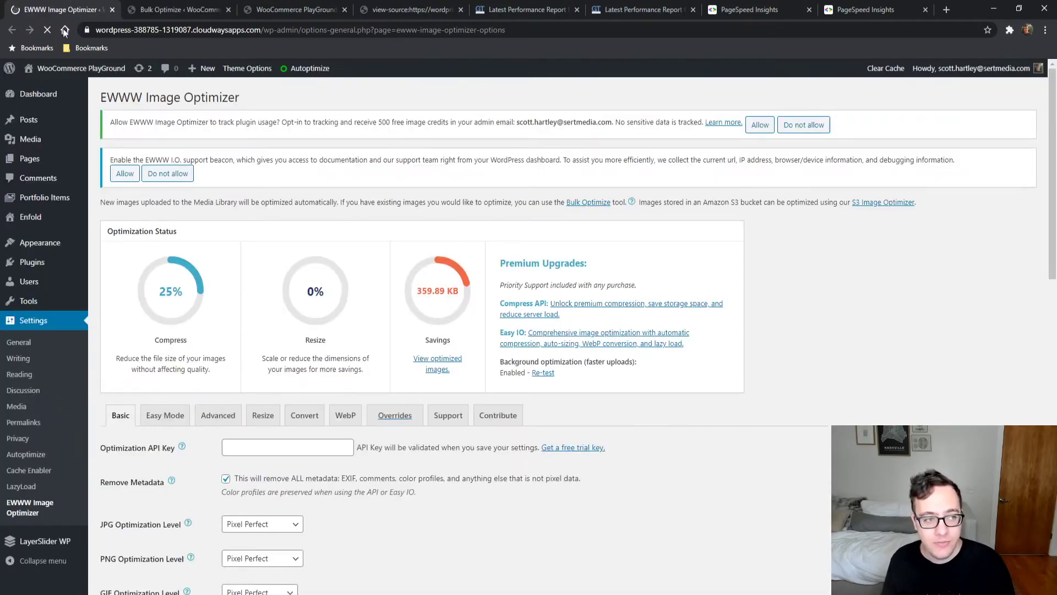
# - Compare EWWW's WebP and Easy Mode options, and enable <picture> WebP Rewriting, the JavaScript-free method using picture tags
pyautogui.click(343, 413)
pyautogui.scroll(-3, 339, 394)
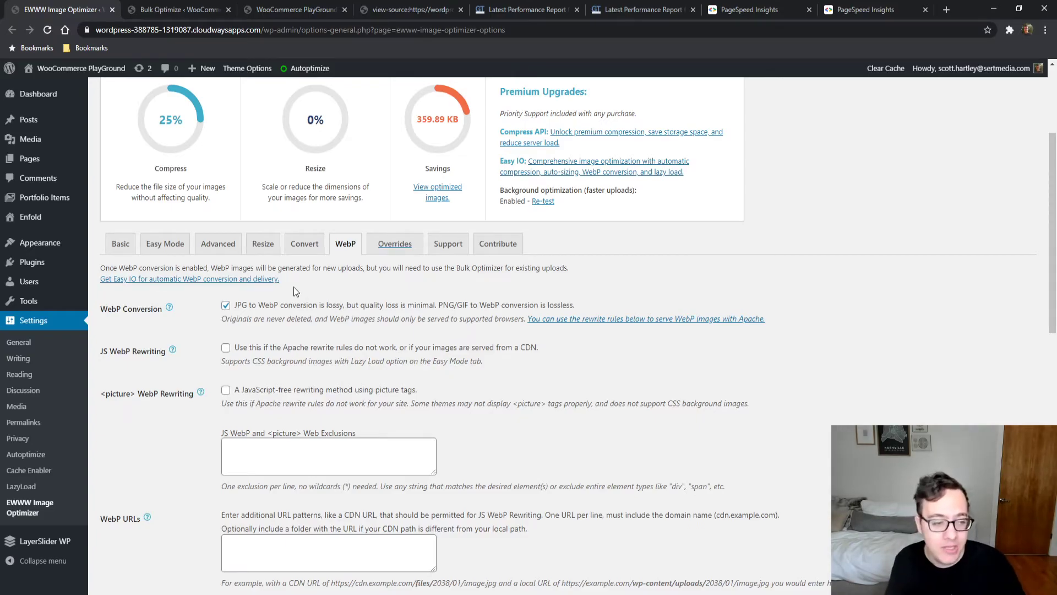
pyautogui.click(169, 252)
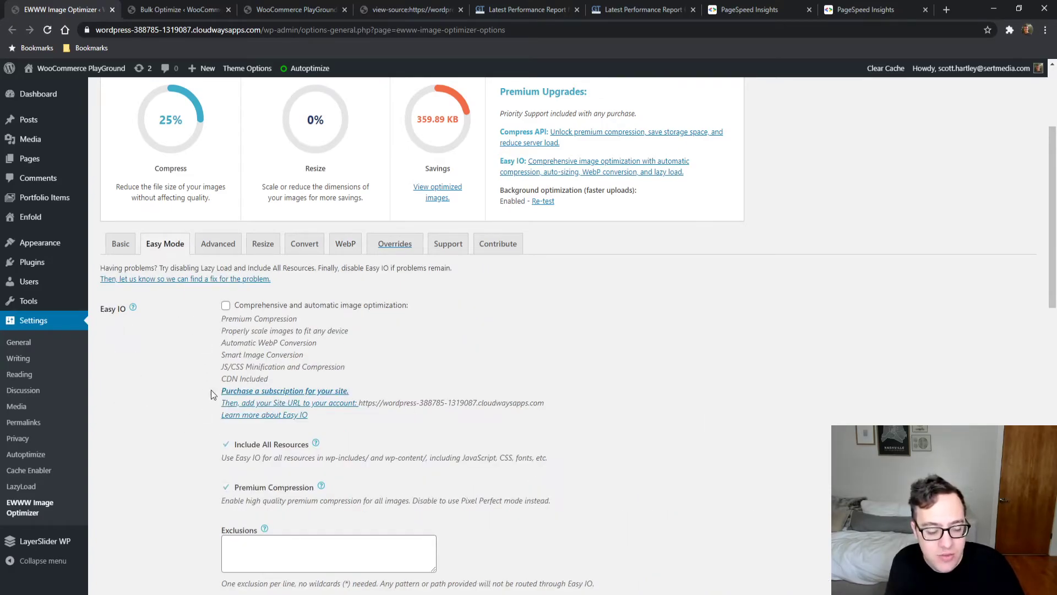
pyautogui.scroll(-1, 166, 385)
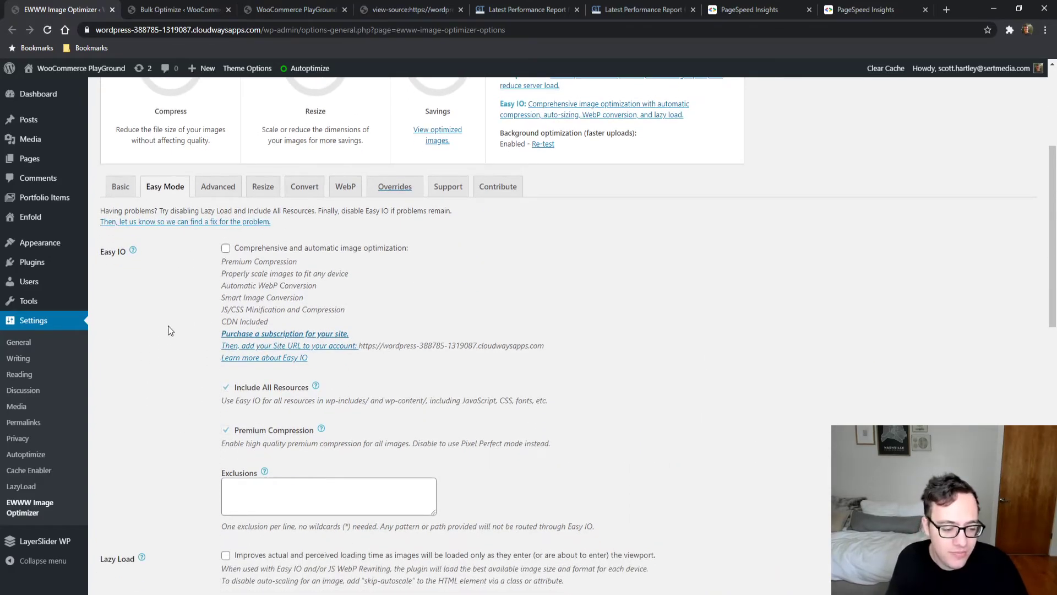
pyautogui.scroll(-4, 167, 330)
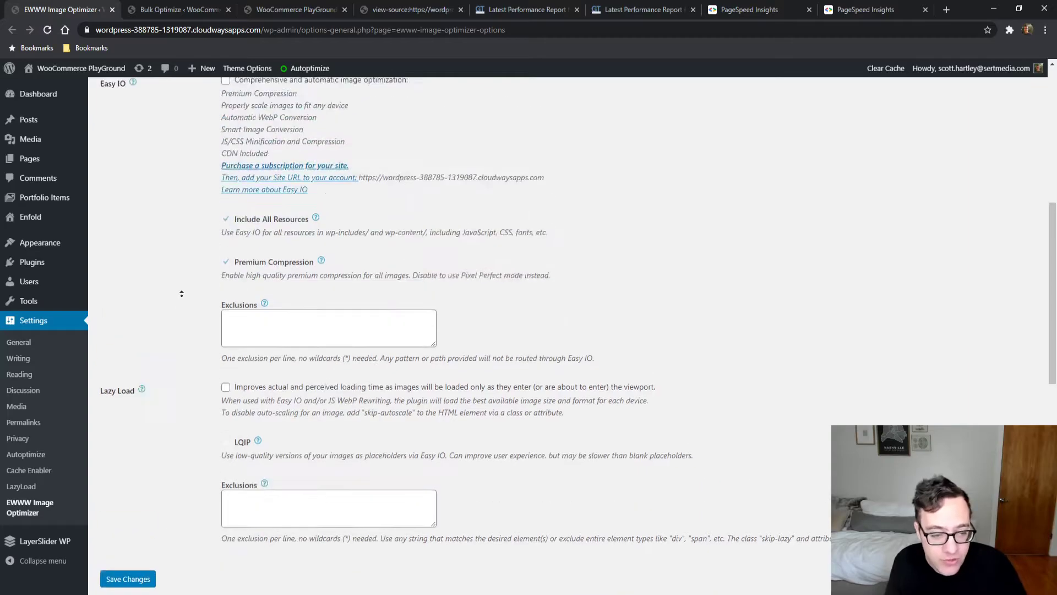
pyautogui.scroll(7, 181, 293)
pyautogui.click(345, 415)
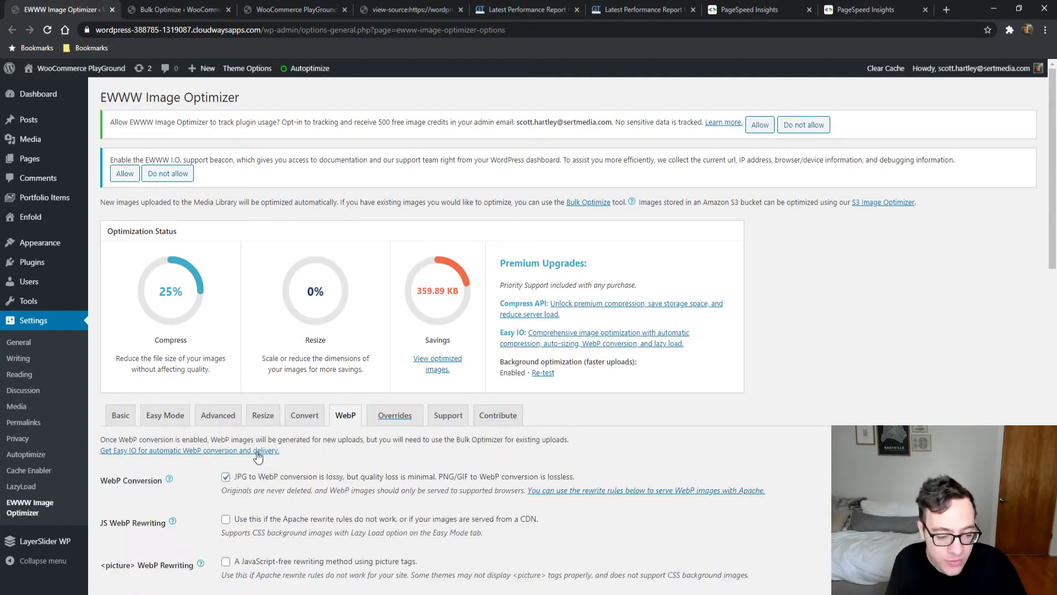
pyautogui.scroll(-3, 188, 490)
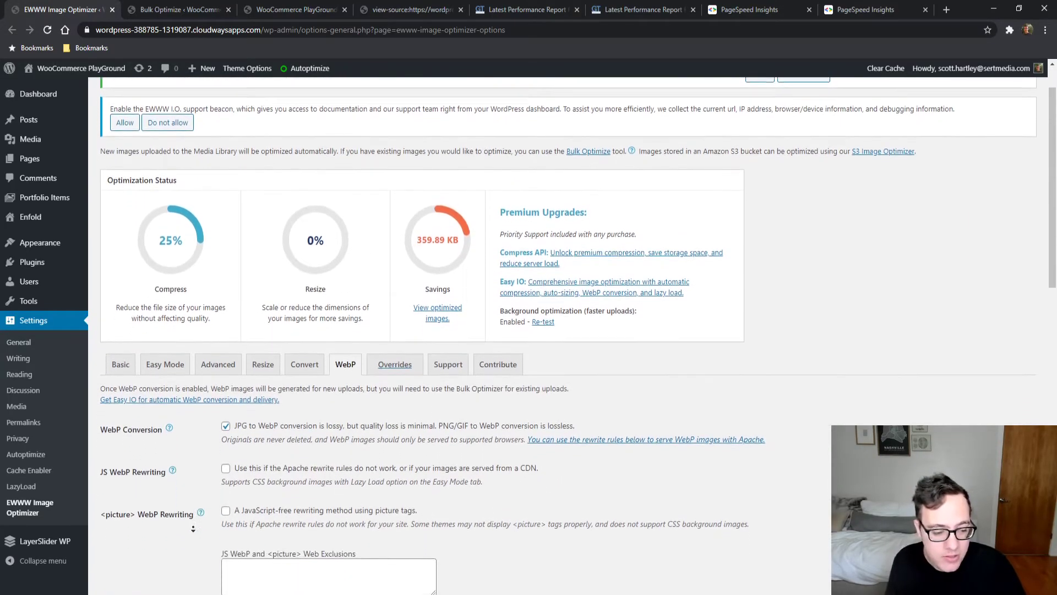
pyautogui.scroll(-2, 196, 520)
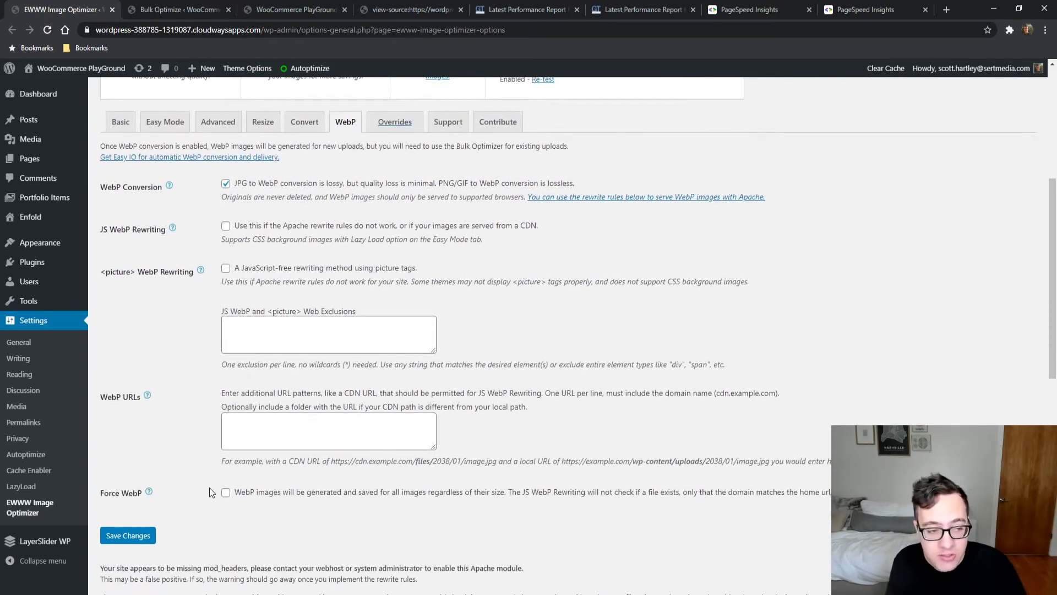
pyautogui.click(226, 268)
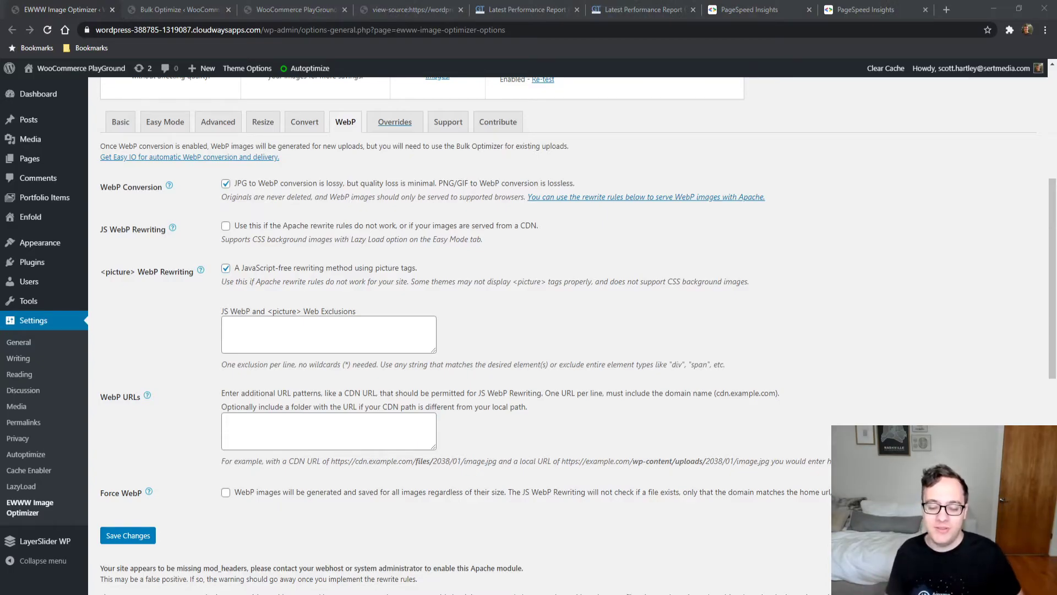
# - Check the bulk optimization, then reload the front page over its full length and look for WebP images in the network log
pyautogui.click(146, 9)
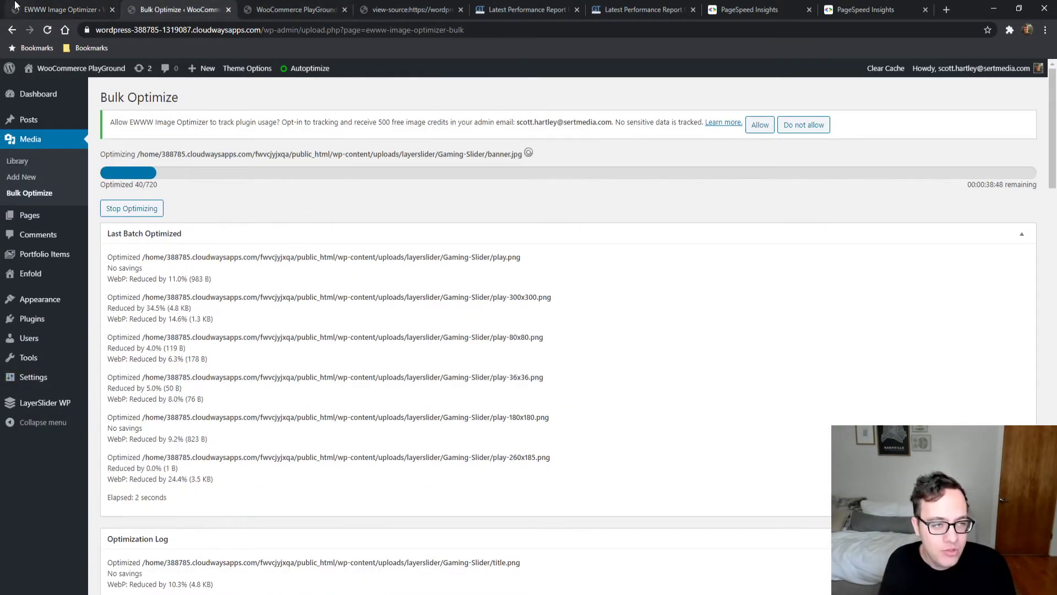
pyautogui.click(298, 9)
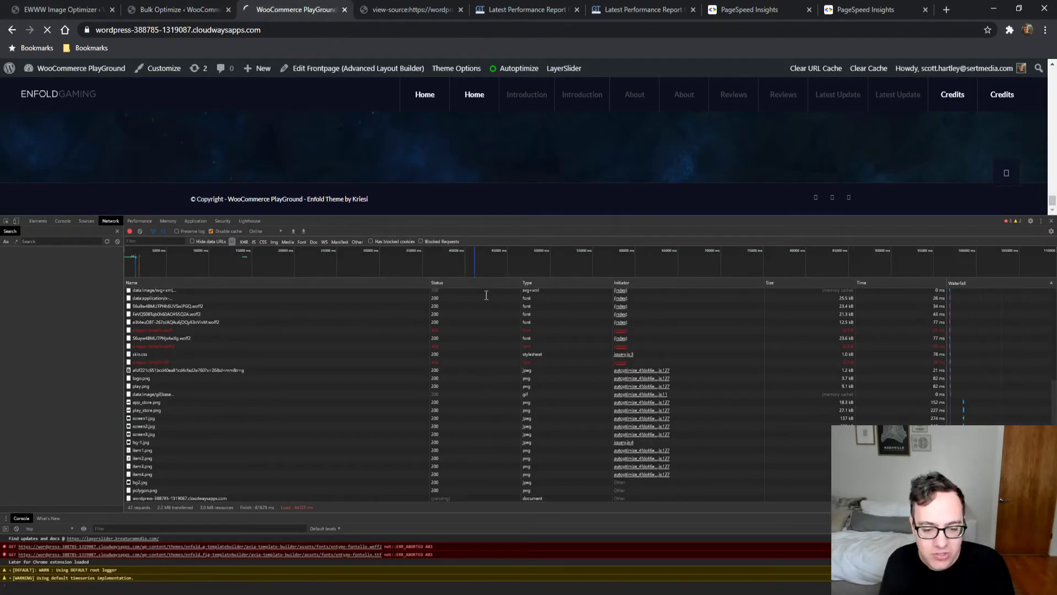
pyautogui.hotkey('ctrl', 'r')
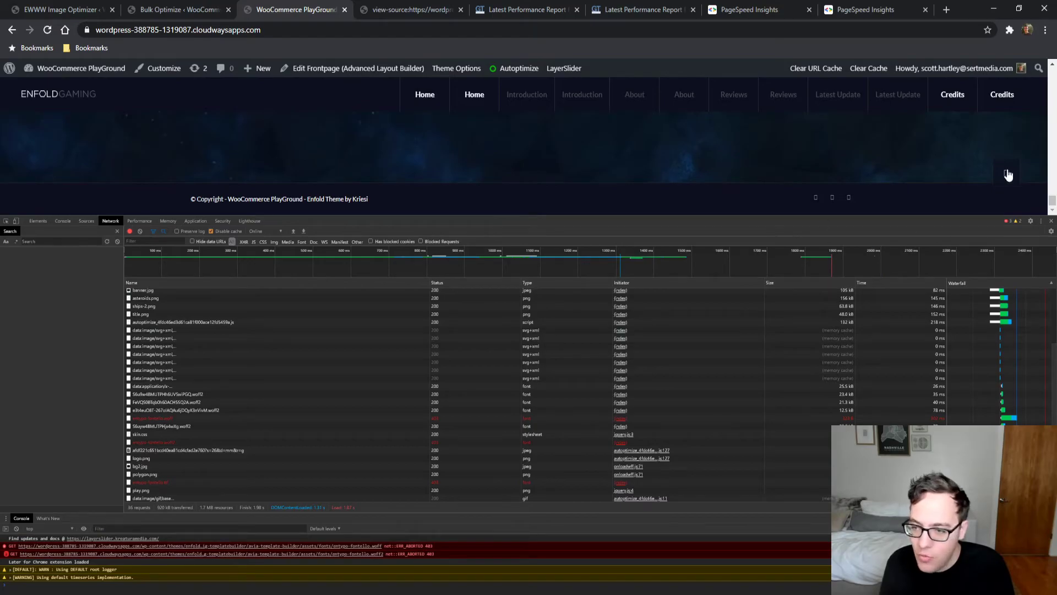
pyautogui.moveTo(1051, 202); pyautogui.dragTo(1050, 77)
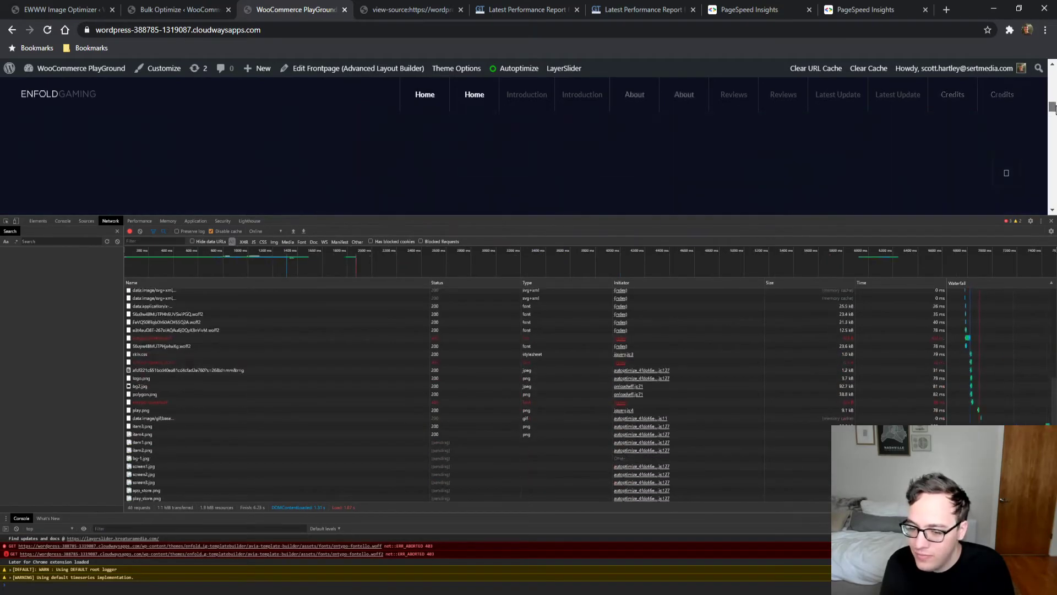
pyautogui.scroll(2, 386, 418)
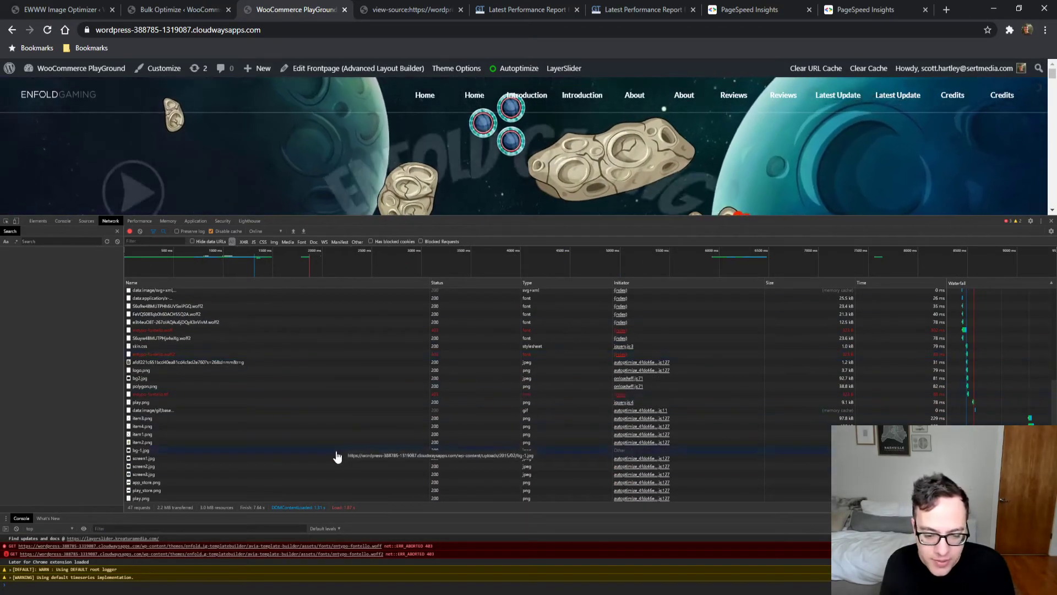
pyautogui.scroll(4, 292, 430)
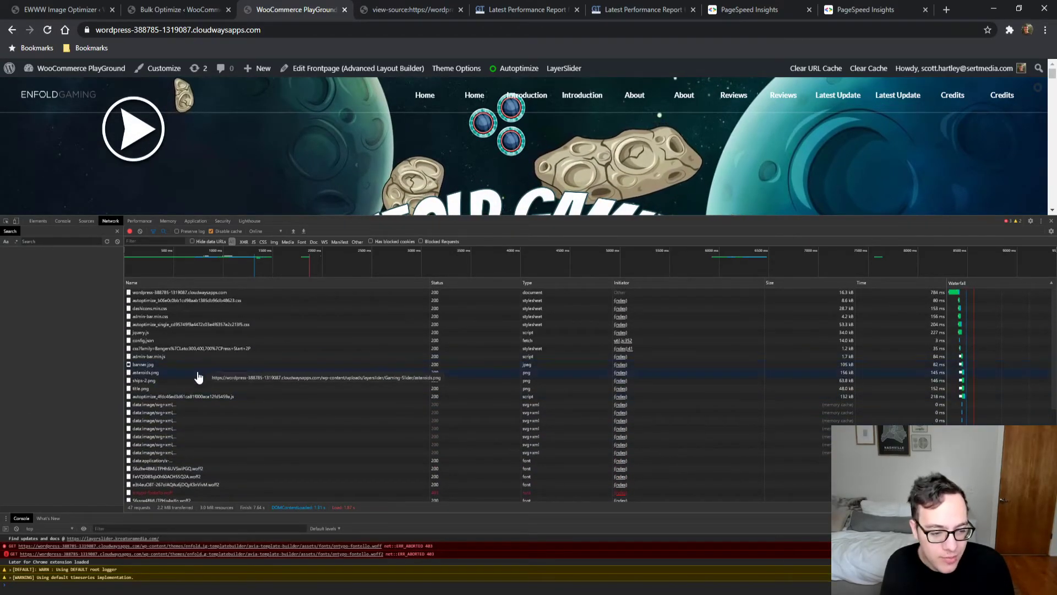
# - Open the Media Library in a separate browser tab placed first, and open its screen1.jpg image file in its own tab
pyautogui.hotkey('ctrl', '1')
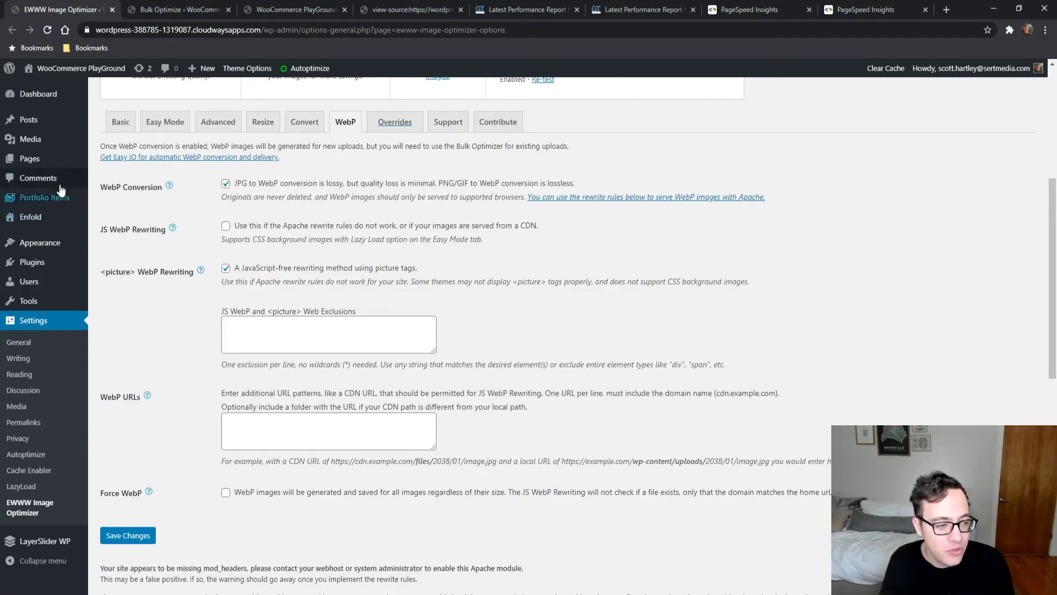
pyautogui.middleClick(38, 140)
pyautogui.moveTo(131, 6); pyautogui.dragTo(56, 7)
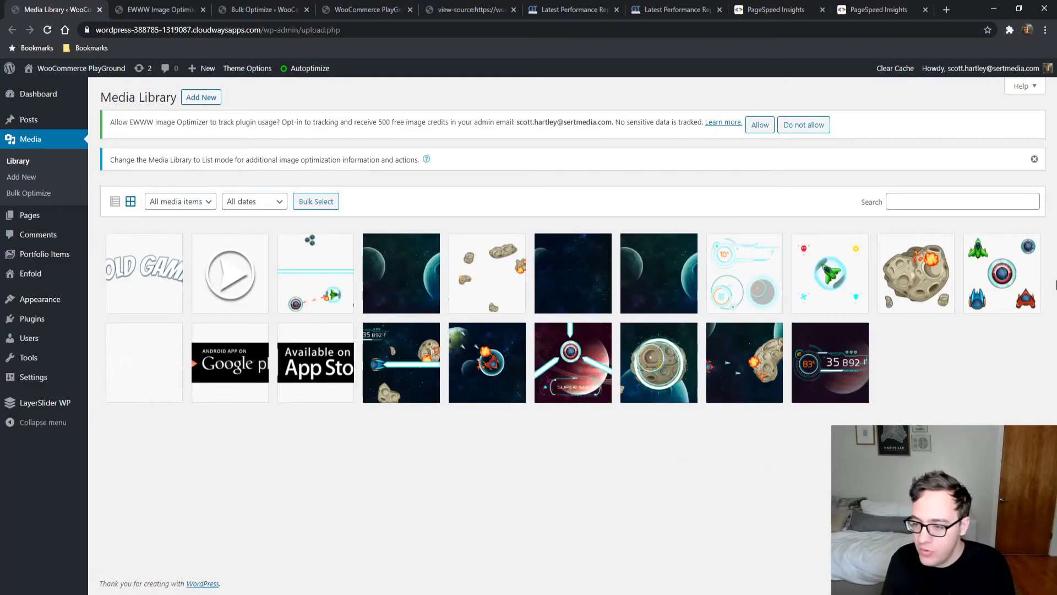
pyautogui.click(857, 383)
pyautogui.tripleClick(881, 392)
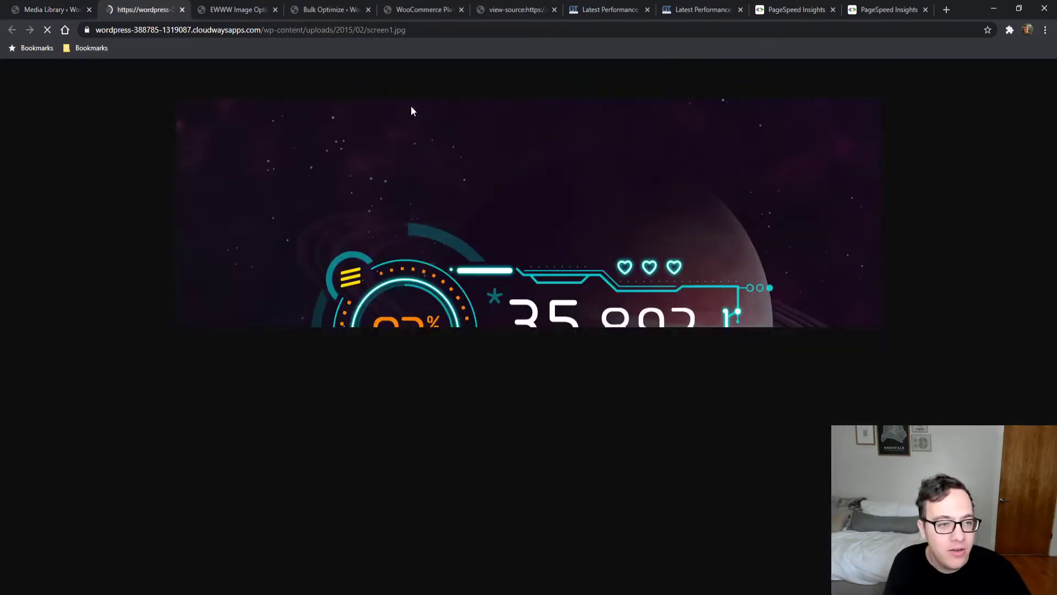
# - Test for WebP copies of the image at screen1.jpg.webp and screen1.webp, and return to the original JPG
pyautogui.click(416, 28)
pyautogui.write('.webp')
pyautogui.press('Return')
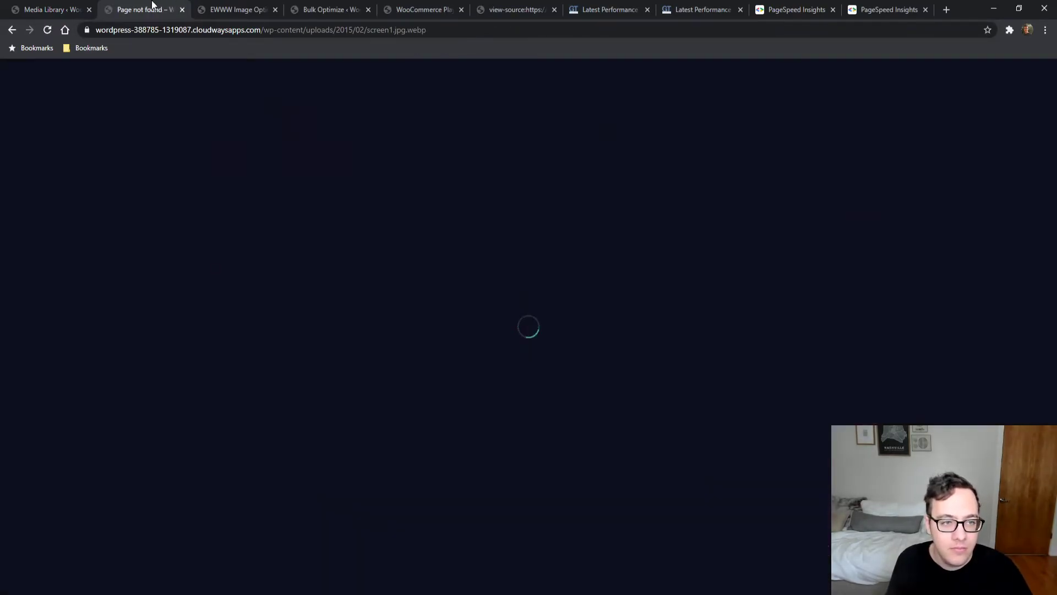
pyautogui.moveTo(420, 30); pyautogui.dragTo(506, 30)
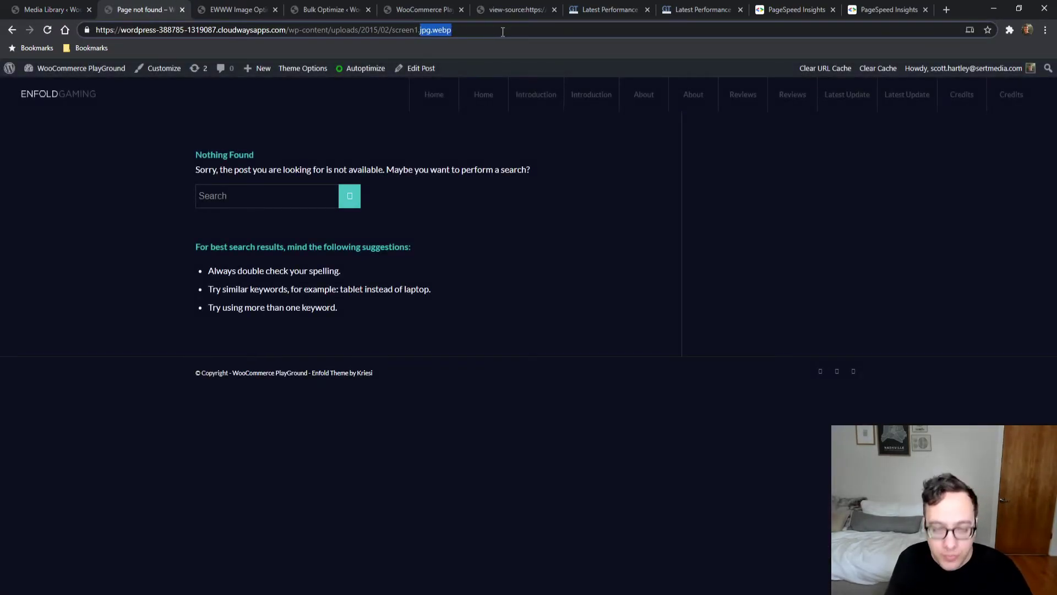
pyautogui.write('webp')
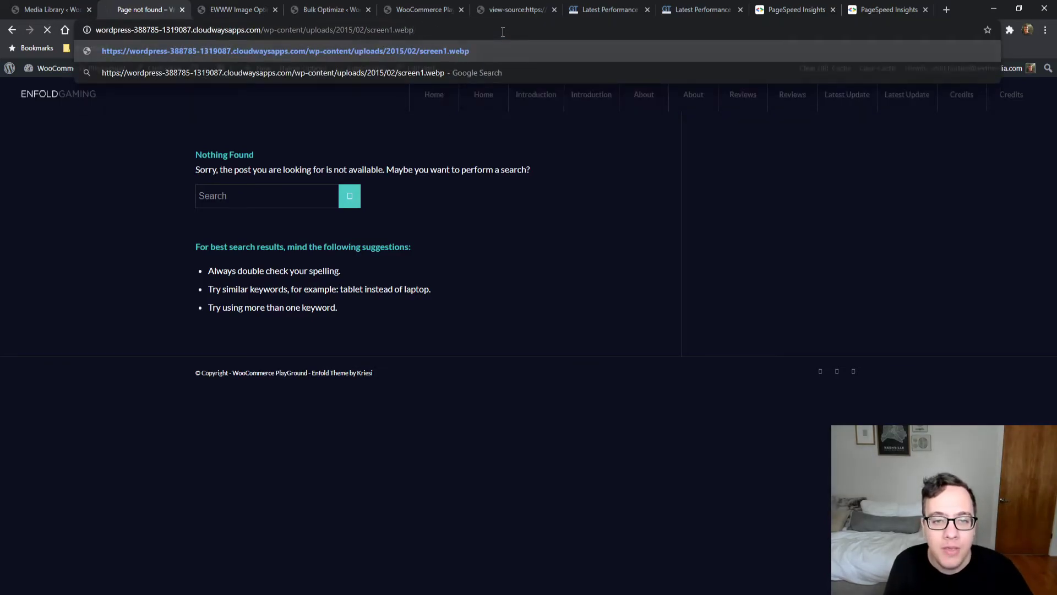
pyautogui.press('Return')
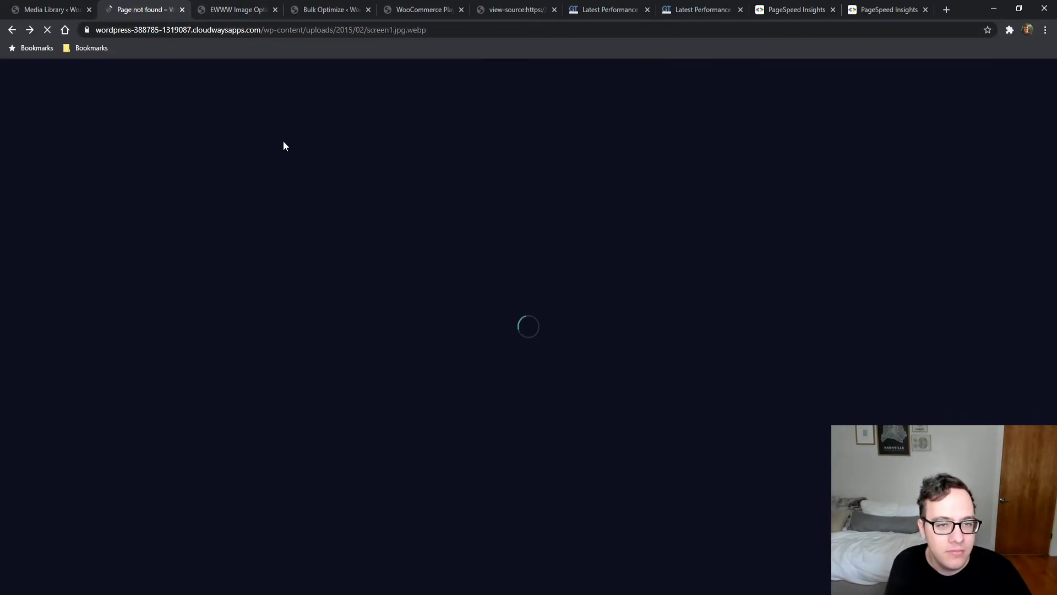
pyautogui.hotkey('alt', 'Left')
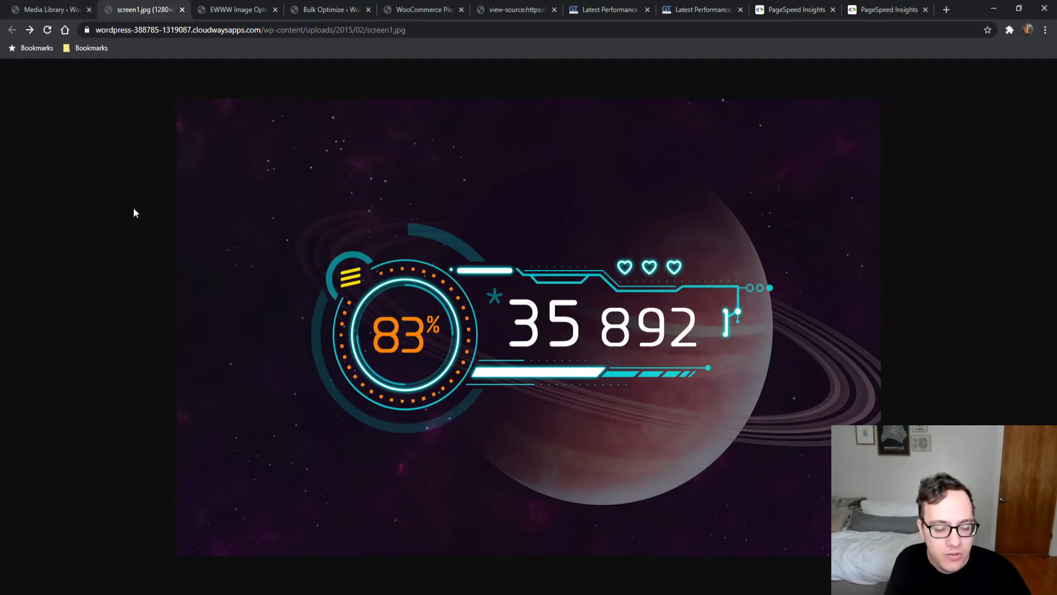
# - Reload screen1.jpg with the DevTools network log open, inspect its response headers, and return to the Media Library
pyautogui.hotkey('ctrl', 'shift', 'i')
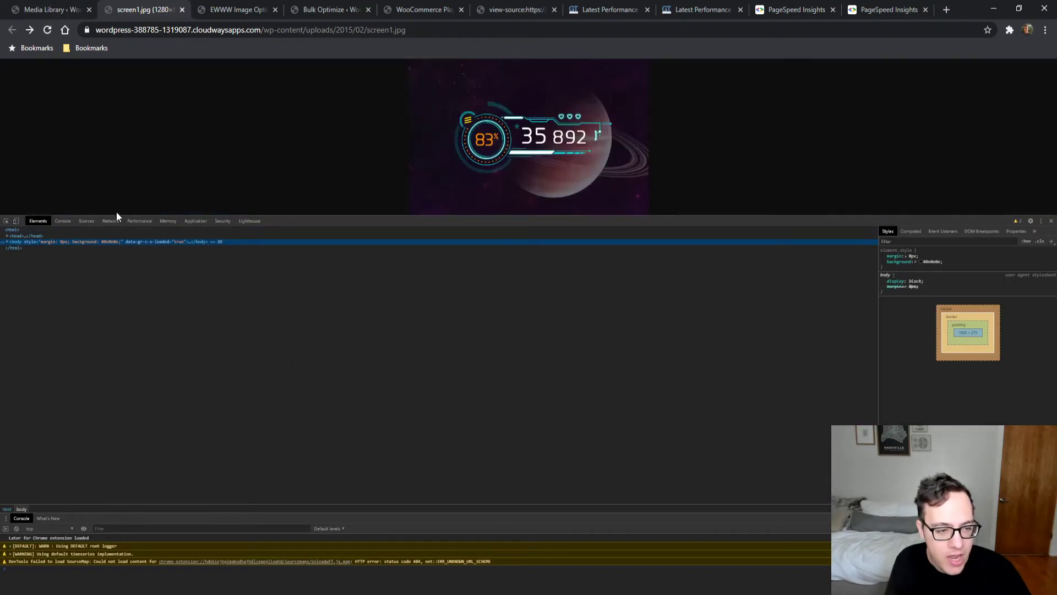
pyautogui.click(110, 221)
pyautogui.hotkey('ctrl', 'r')
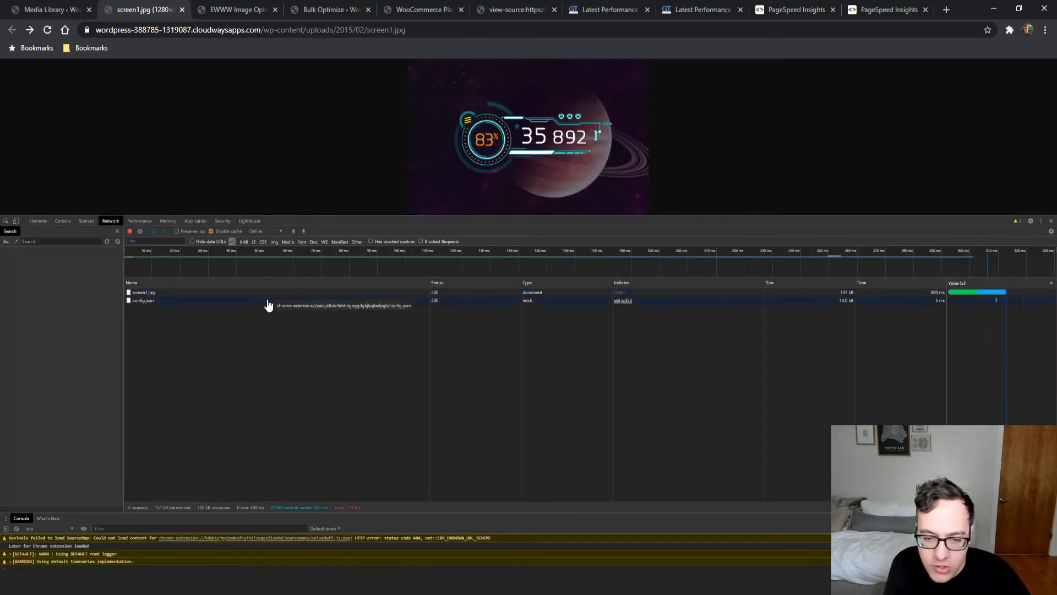
pyautogui.click(195, 293)
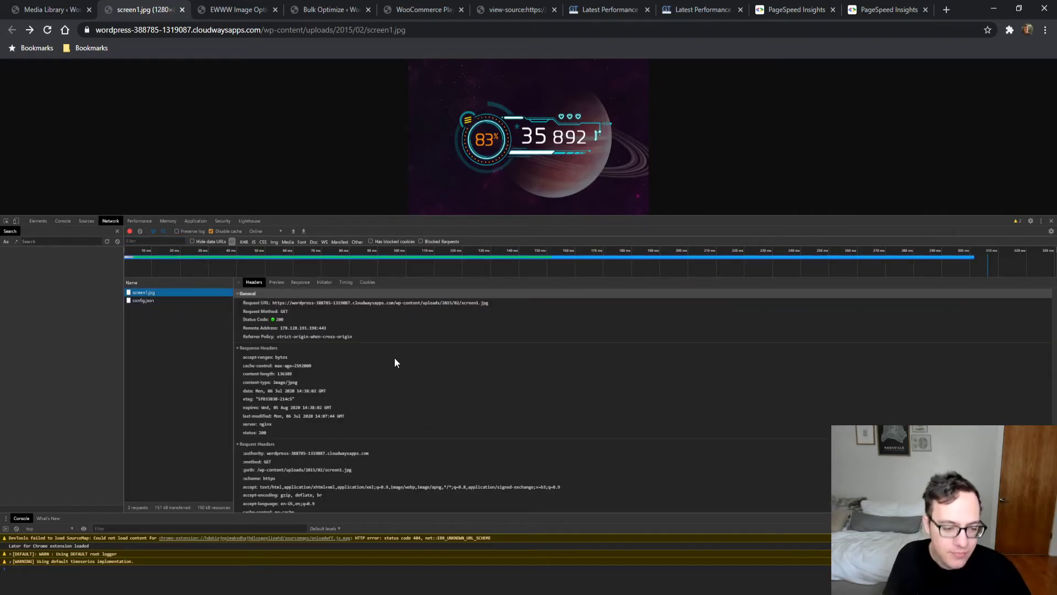
pyautogui.hotkey('ctrl', 'shift', 'Tab')
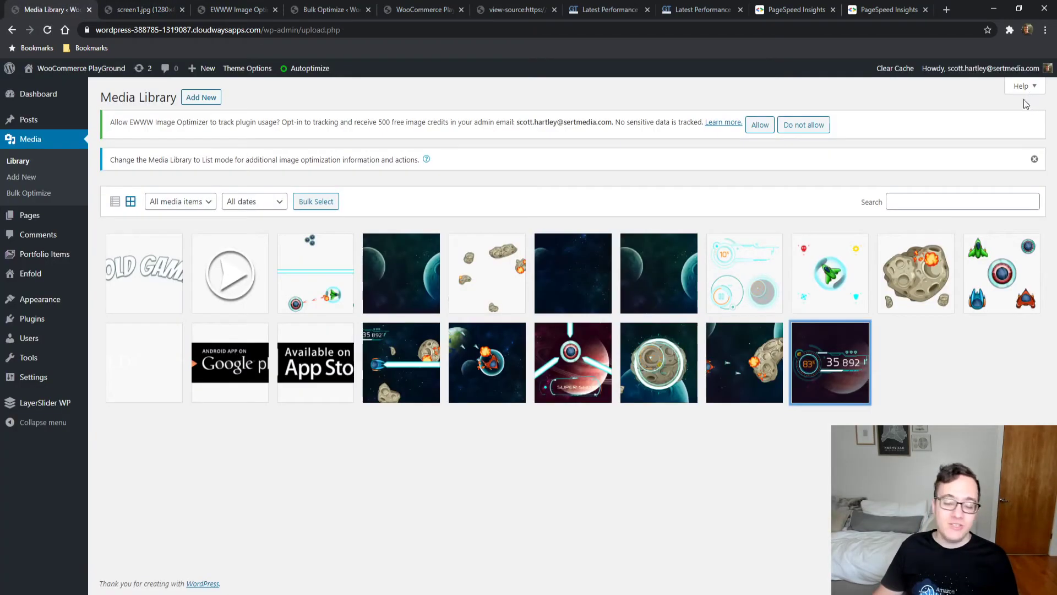
pyautogui.click(1027, 91)
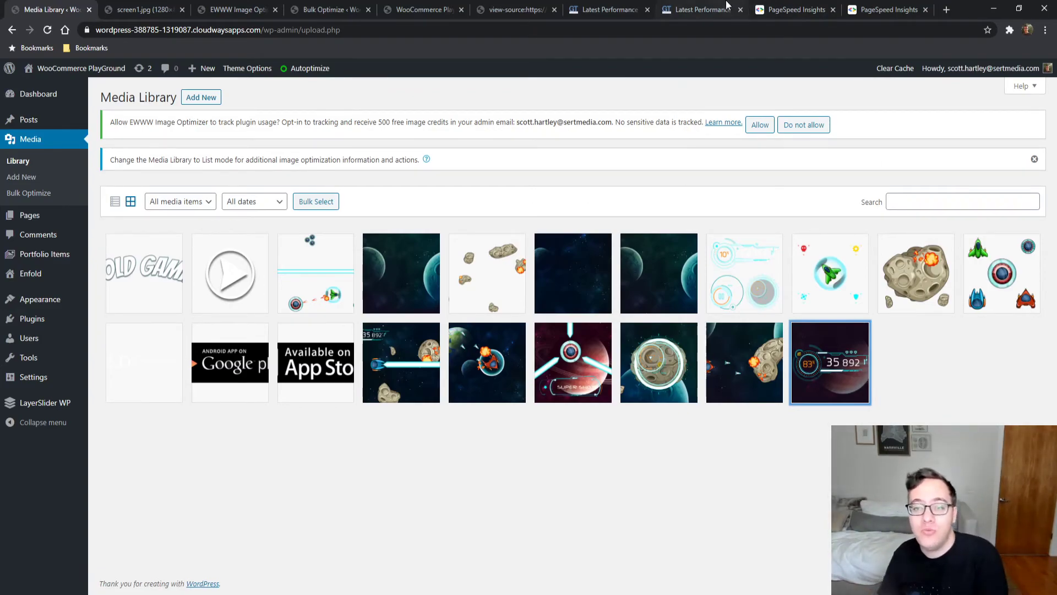
# - Review the latest GTmetrix report's Optimize images and Serve scaled images recommendations, including the suggested size for play_store.png
pyautogui.click(727, 8)
pyautogui.scroll(2, 473, 130)
pyautogui.click(213, 140)
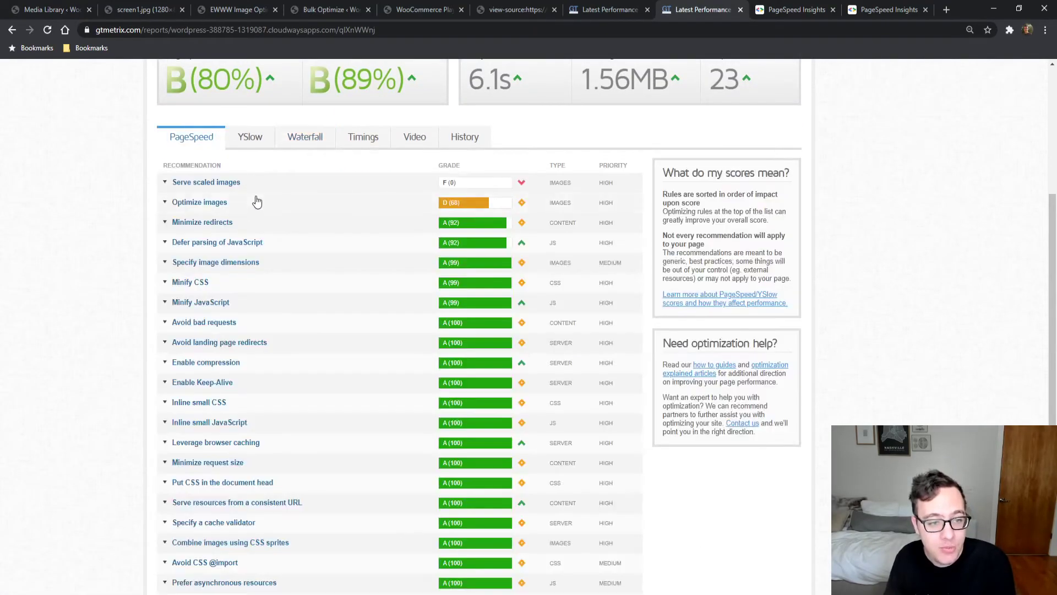
pyautogui.click(243, 203)
pyautogui.click(210, 204)
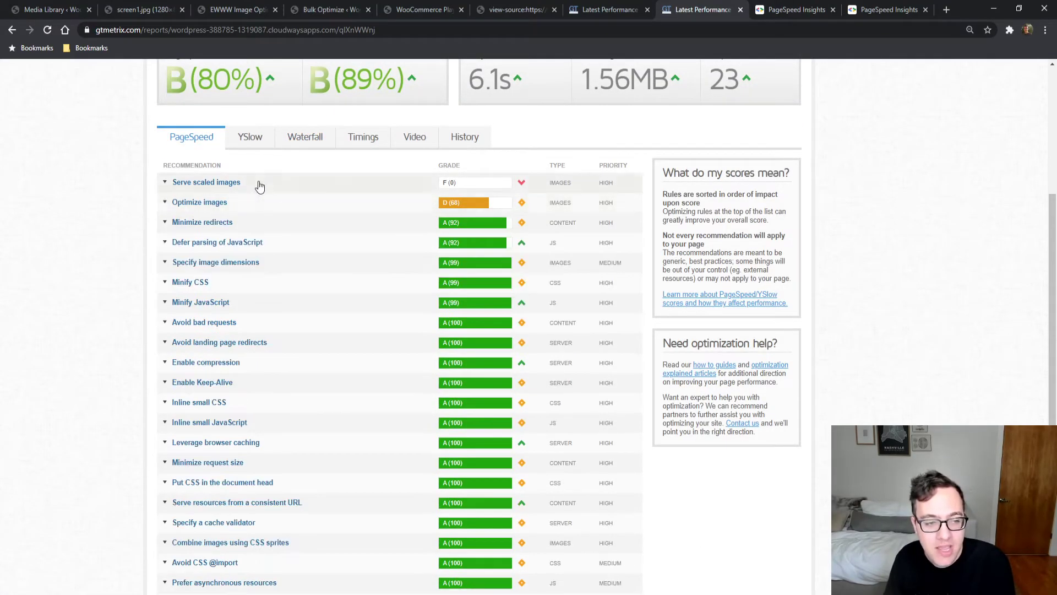
pyautogui.click(259, 185)
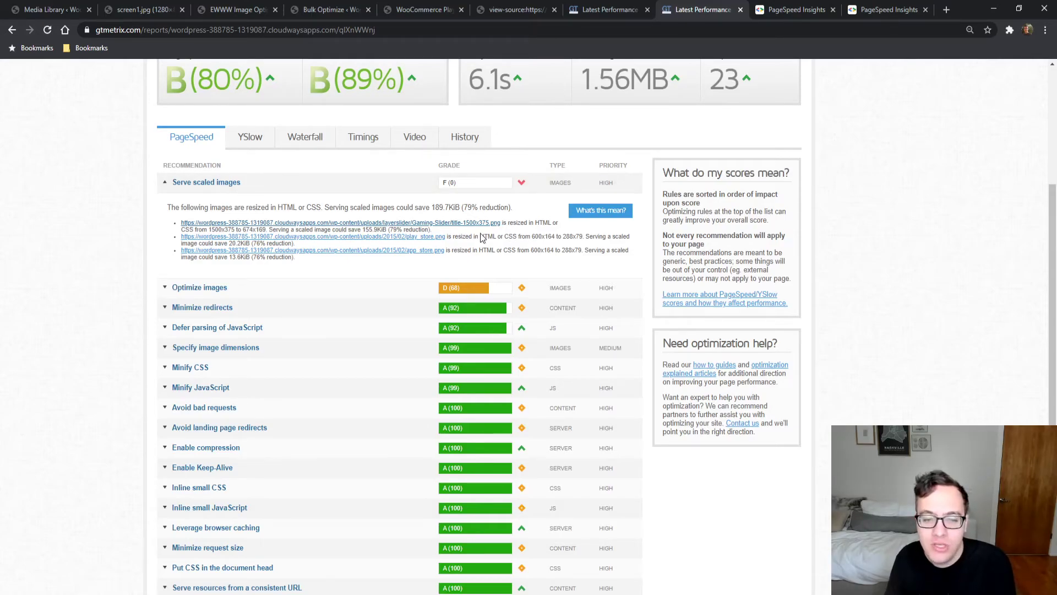
pyautogui.moveTo(567, 237); pyautogui.dragTo(582, 237)
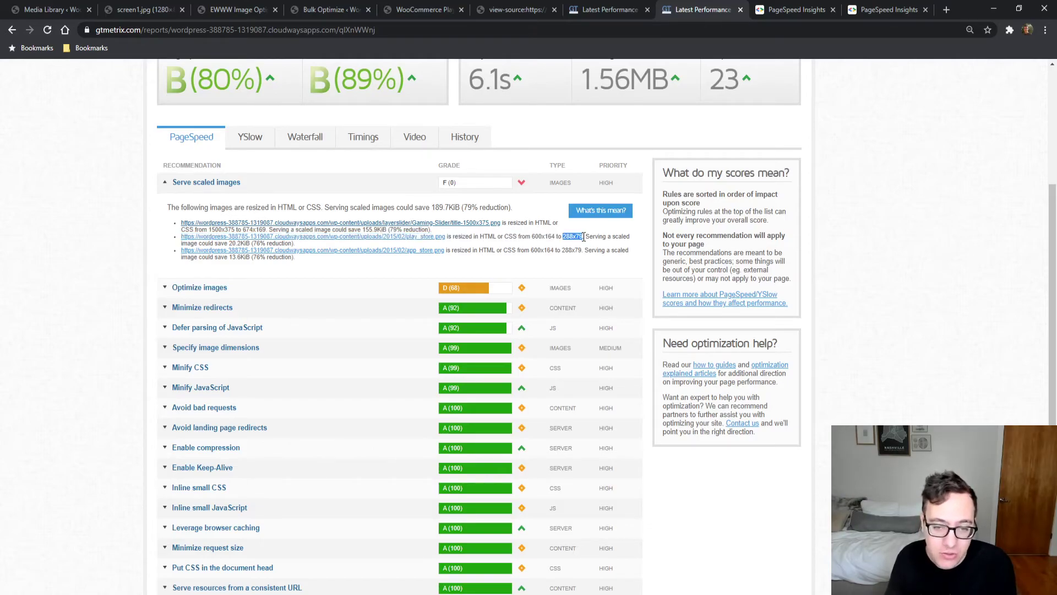
# - Examine the images listed under Serve images in next-gen formats and Efficiently encode images in the mobile PageSpeed Insights report
pyautogui.click(779, 7)
pyautogui.click(862, 9)
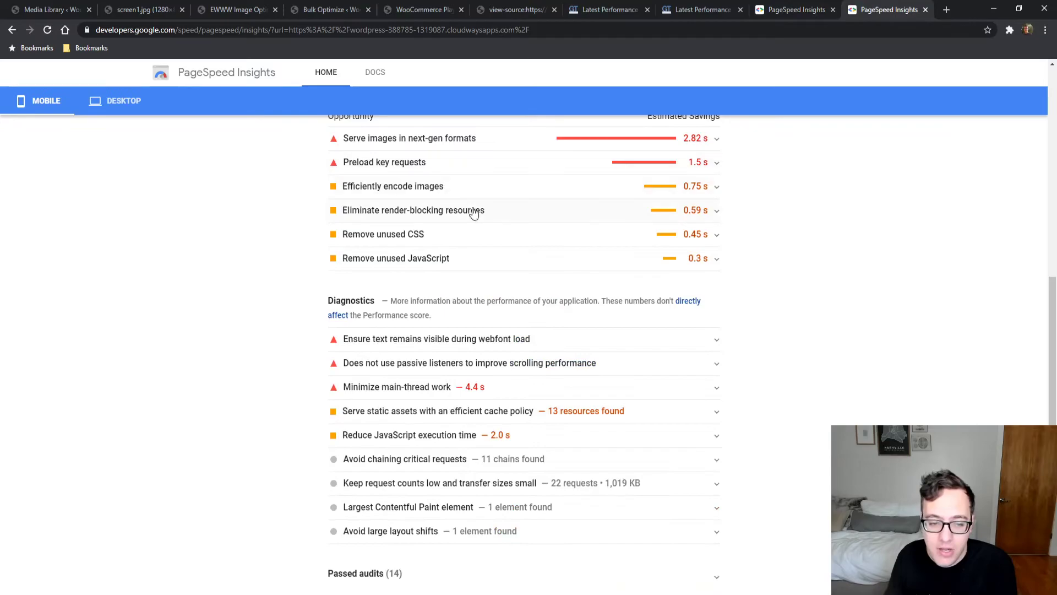
pyautogui.scroll(1, 330, 214)
pyautogui.click(435, 201)
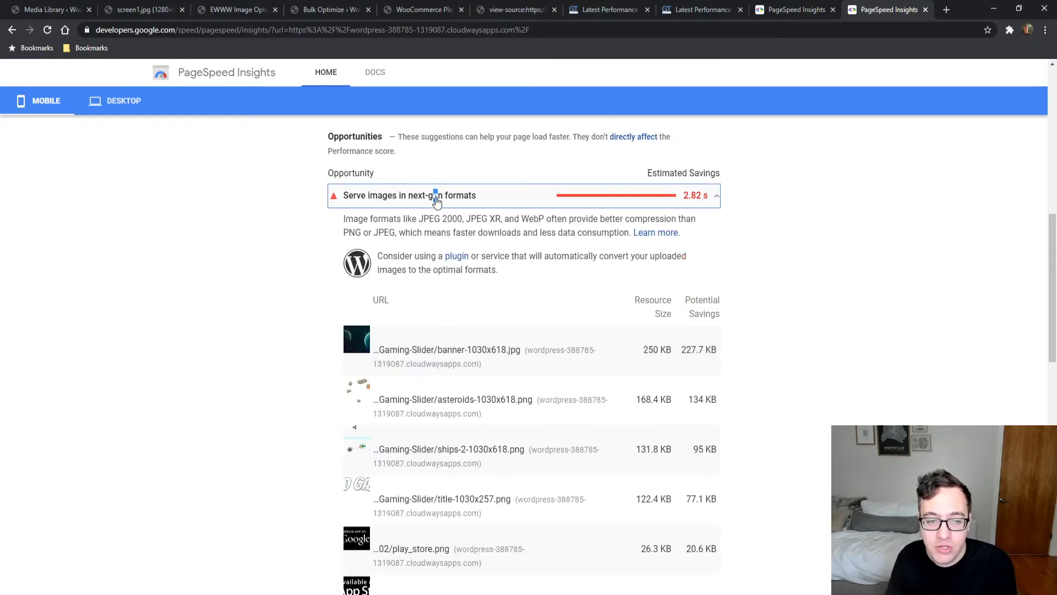
pyautogui.click(436, 201)
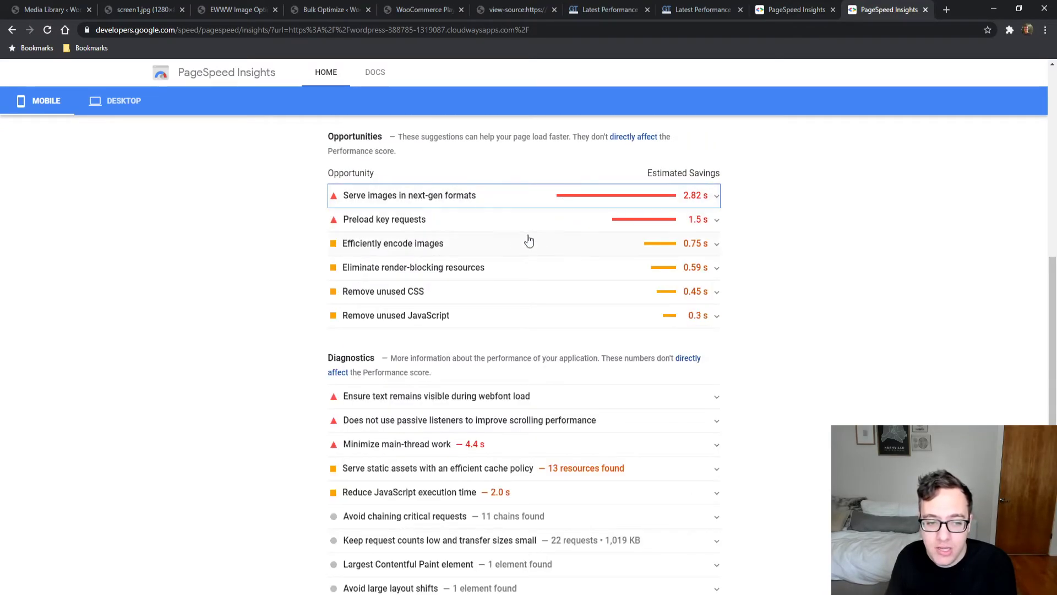
pyautogui.click(513, 243)
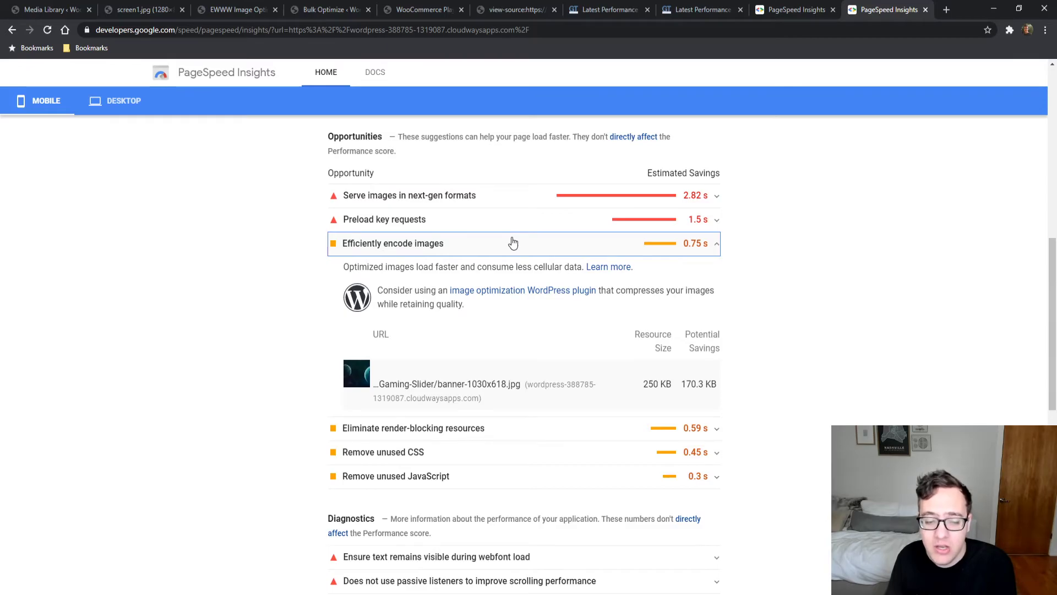
# - Examine the resources listed under Eliminate render-blocking resources and Preload key requests in the mobile PageSpeed Insights report
pyautogui.click(513, 243)
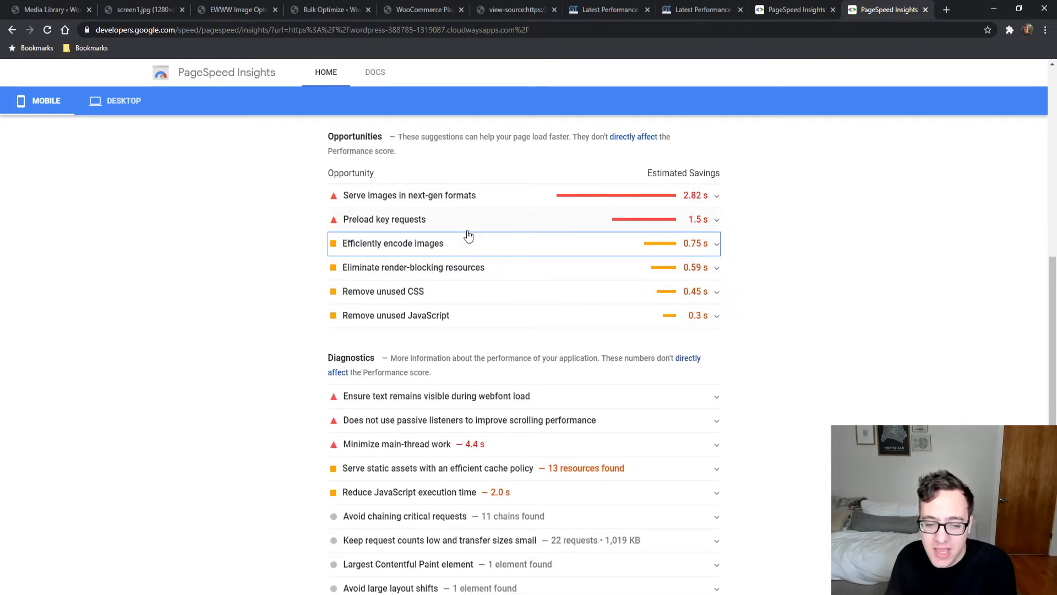
pyautogui.scroll(6, 391, 303)
pyautogui.scroll(3, 380, 298)
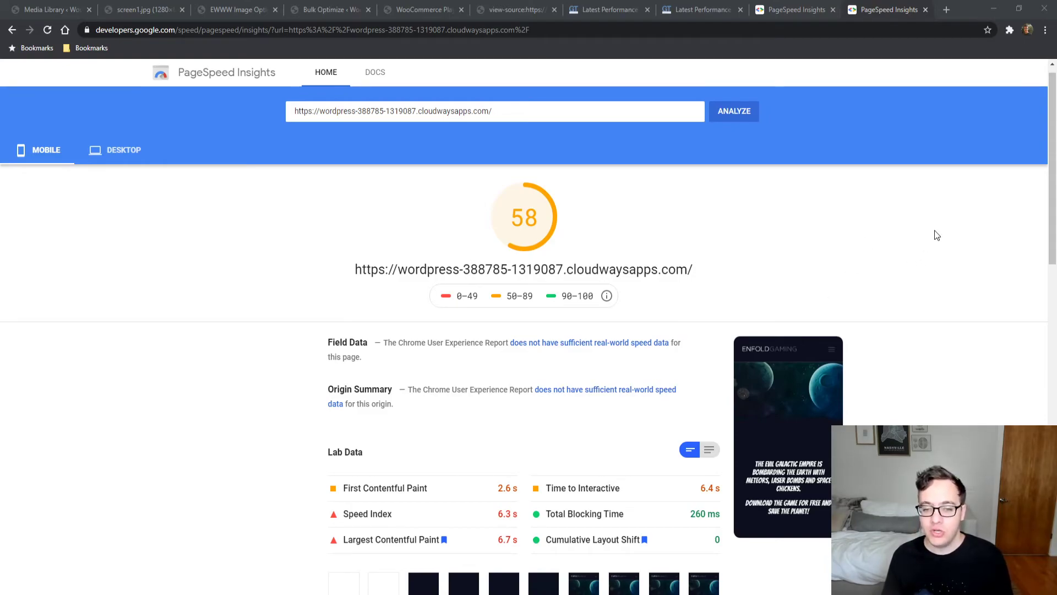
pyautogui.middleClick(935, 247)
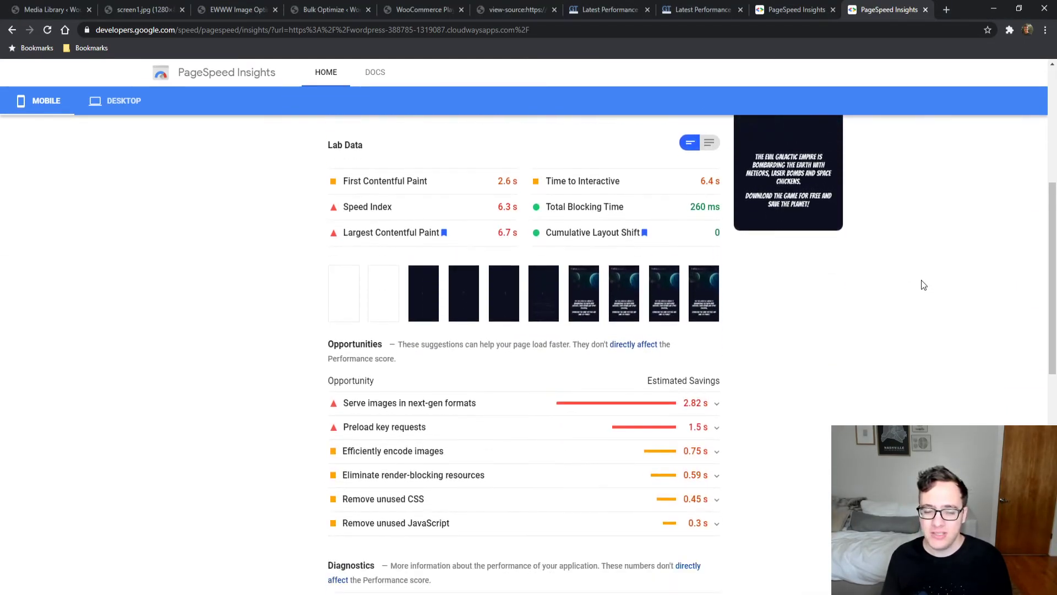
pyautogui.middleClick(916, 286)
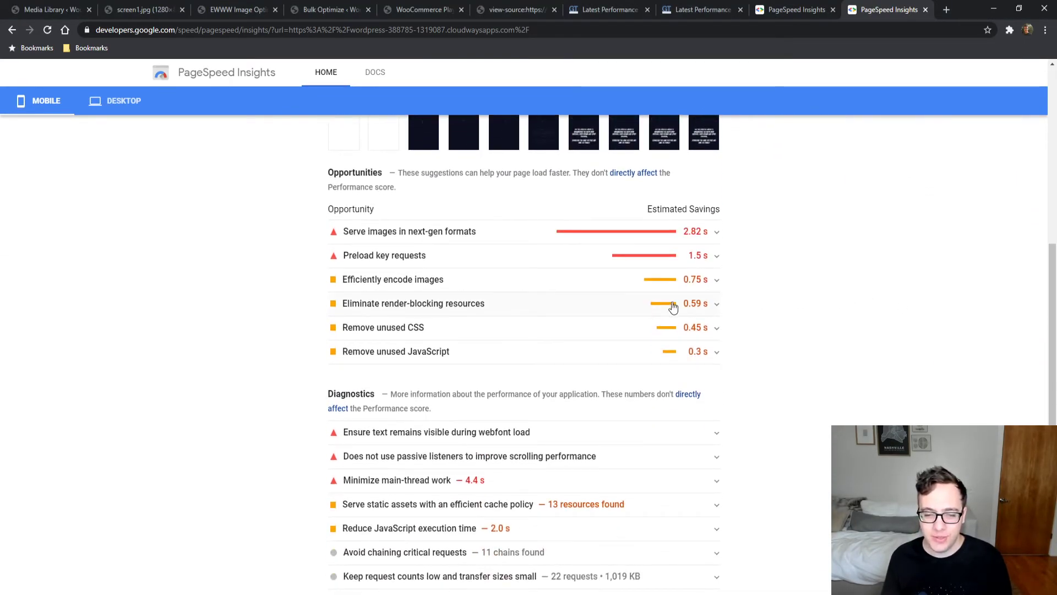
pyautogui.click(591, 307)
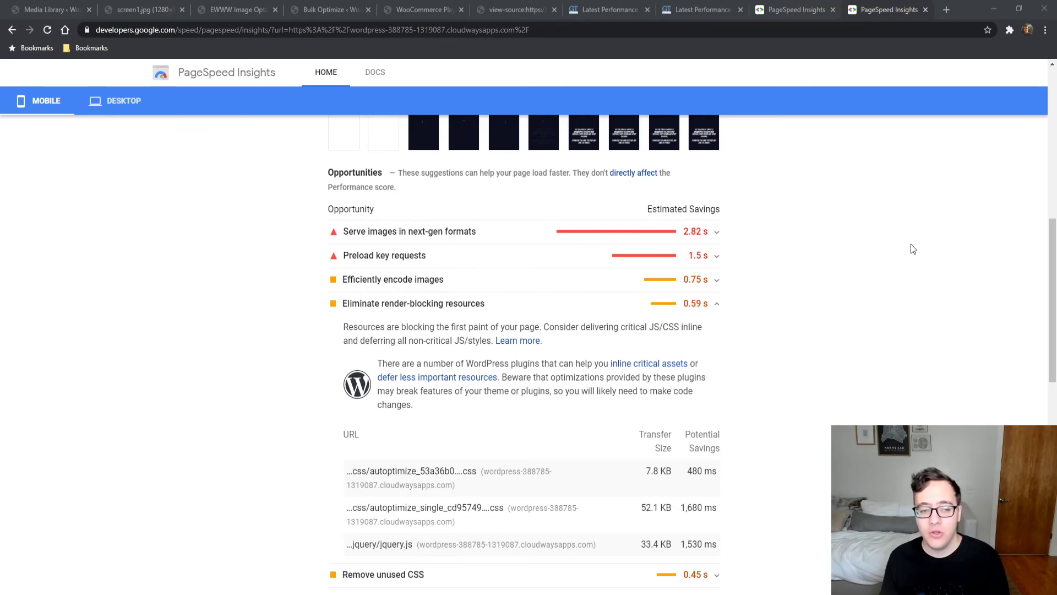
pyautogui.click(478, 254)
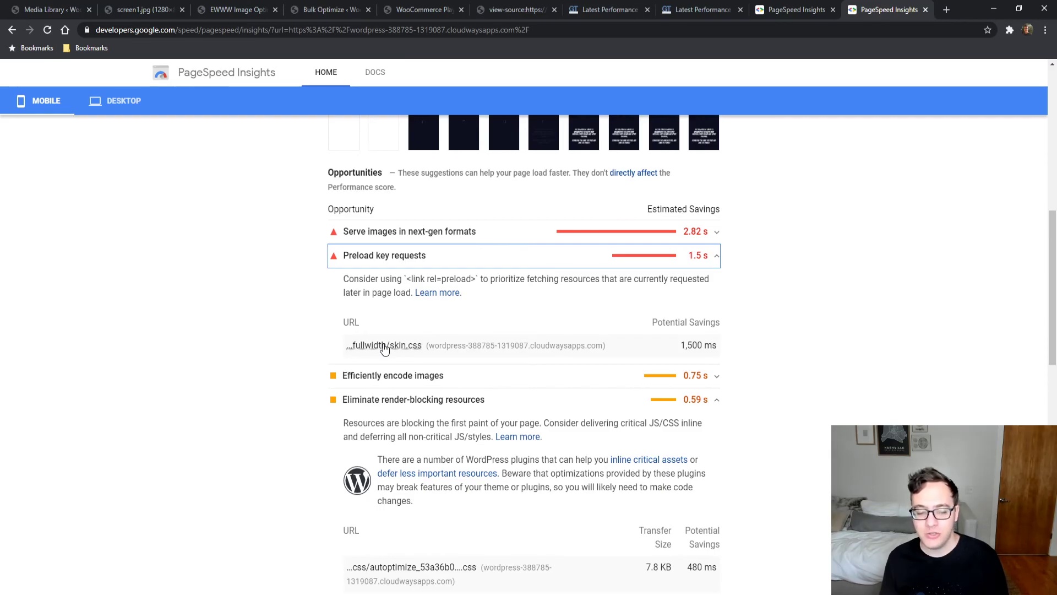
pyautogui.click(437, 401)
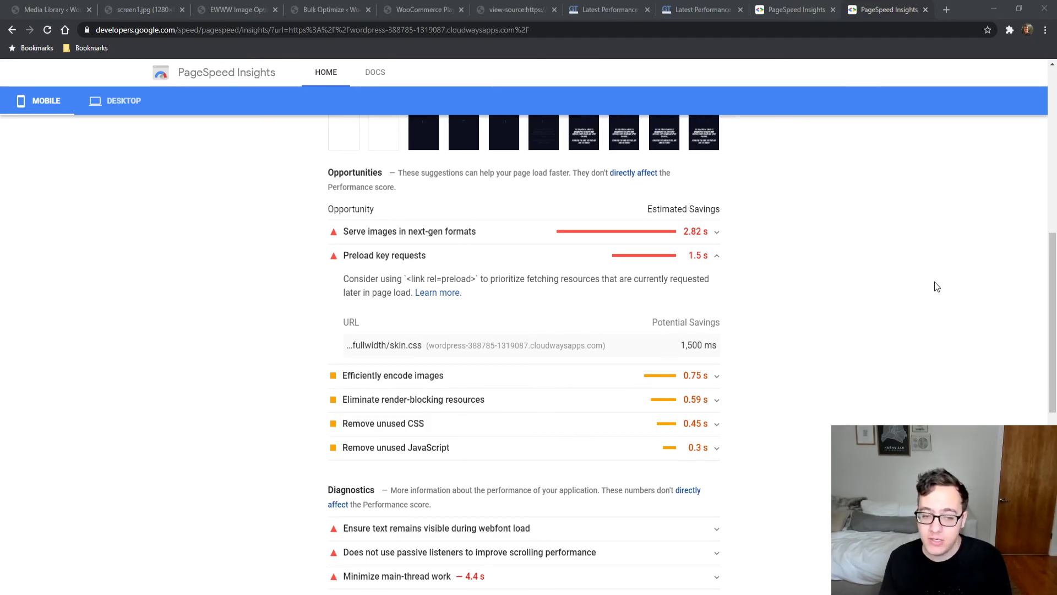
# - Review the files listed under Remove unused CSS and Remove unused JavaScript, continuing to the Diagnostics section
pyautogui.click(512, 423)
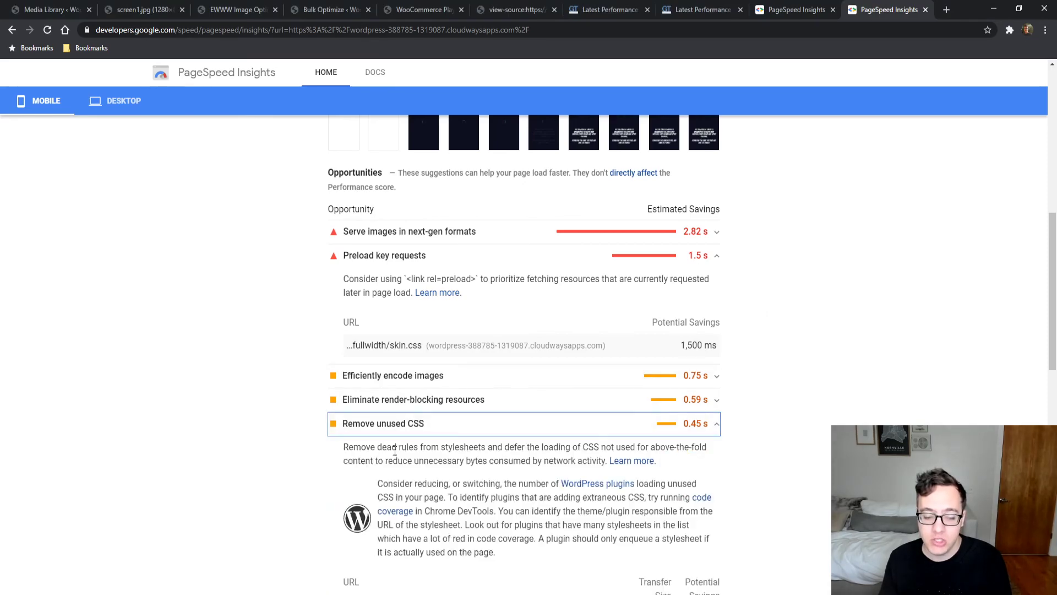
pyautogui.scroll(-5, 418, 461)
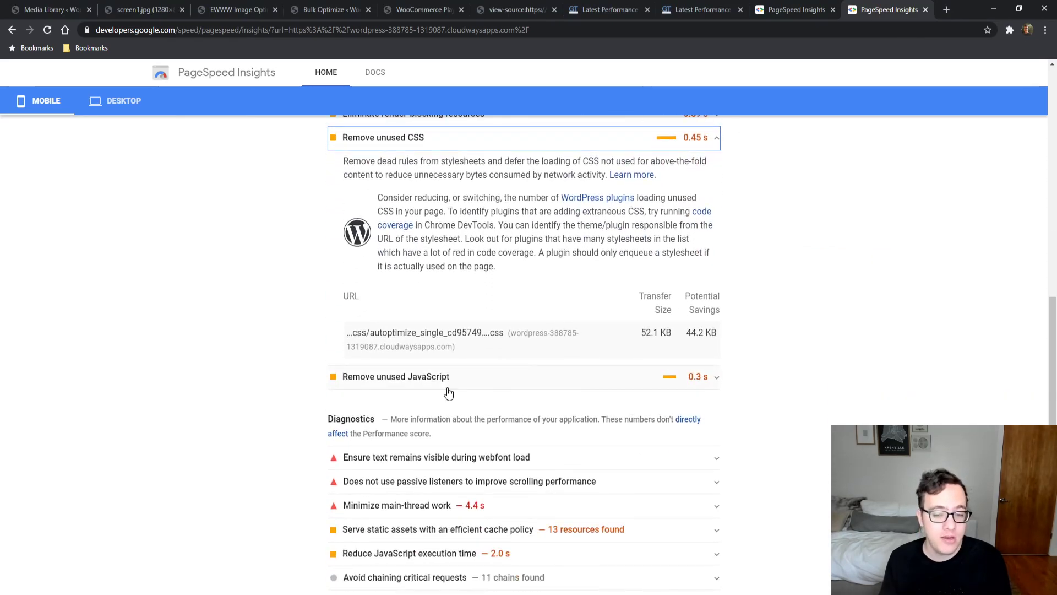
pyautogui.click(449, 385)
pyautogui.scroll(-2, 448, 391)
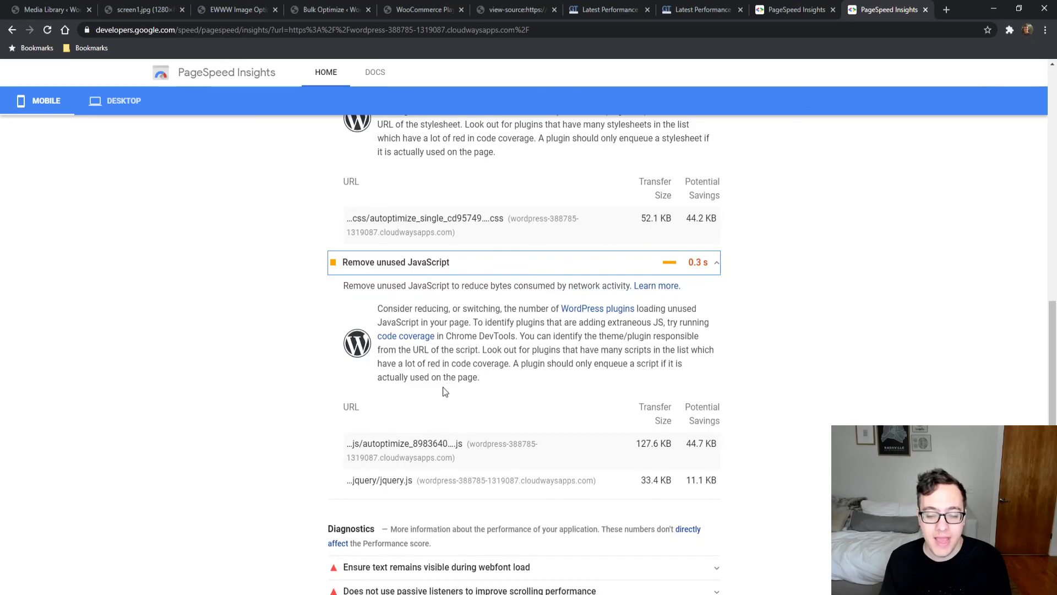
pyautogui.scroll(1, 424, 363)
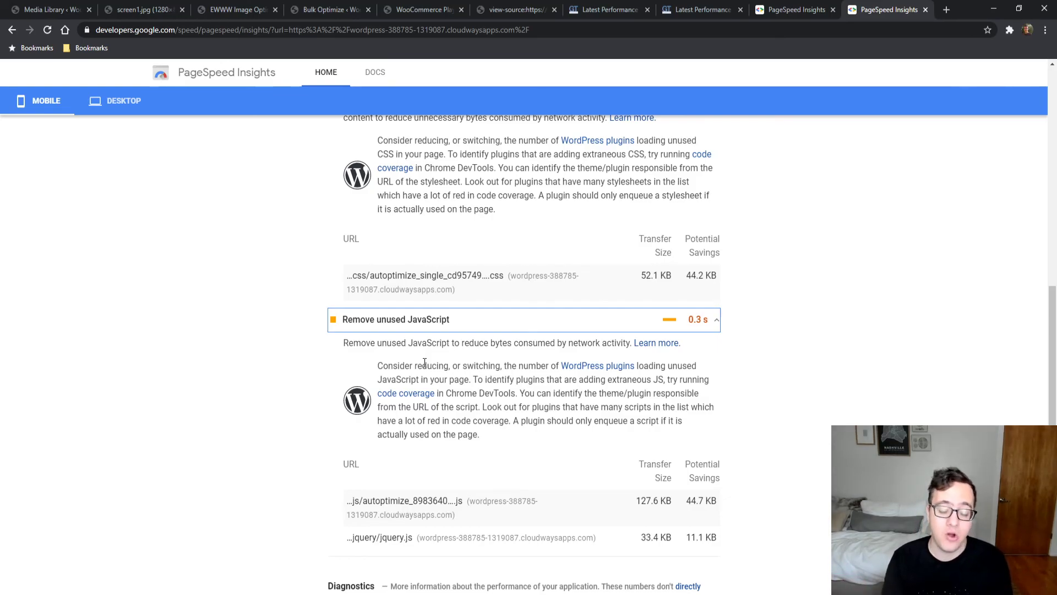
pyautogui.scroll(-7, 425, 363)
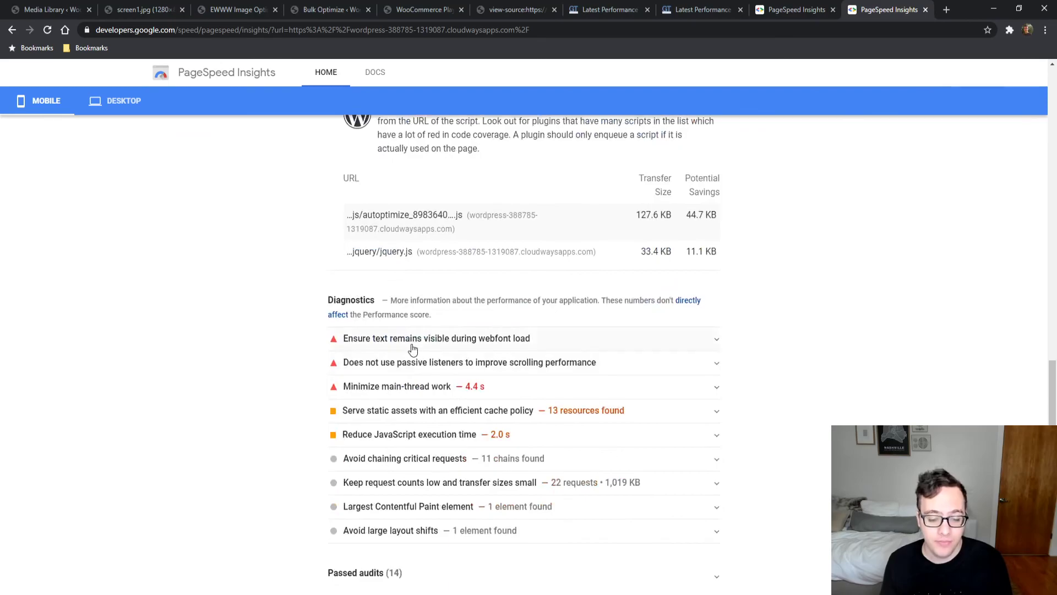